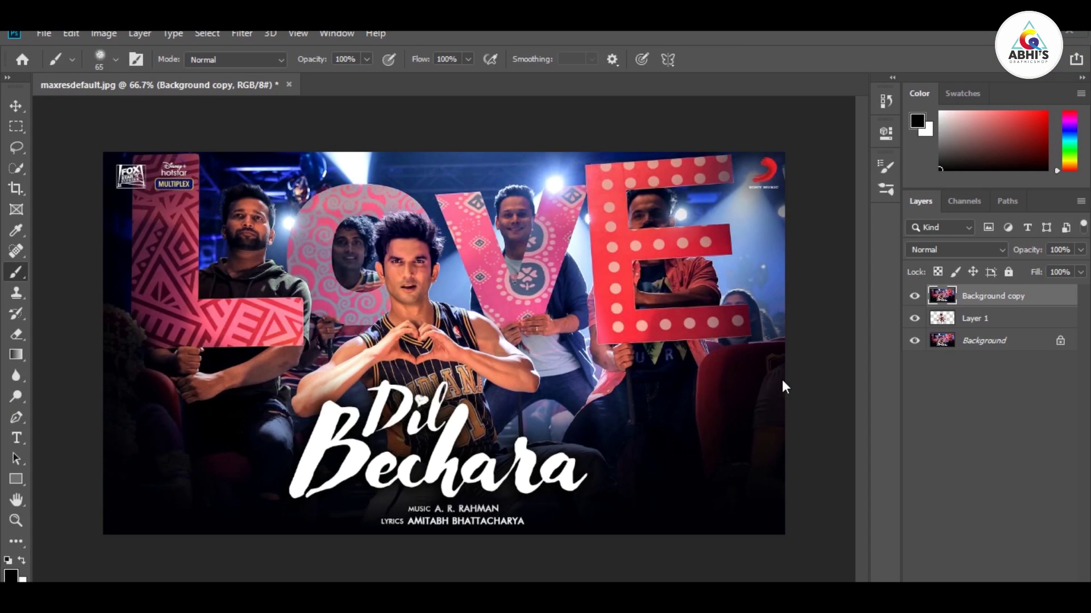
Set Unsharp Mask on Background copy to Amount about 10%, Radius 1 px, Threshold 0
{"action": "left_click", "coordinate": [241, 34]}
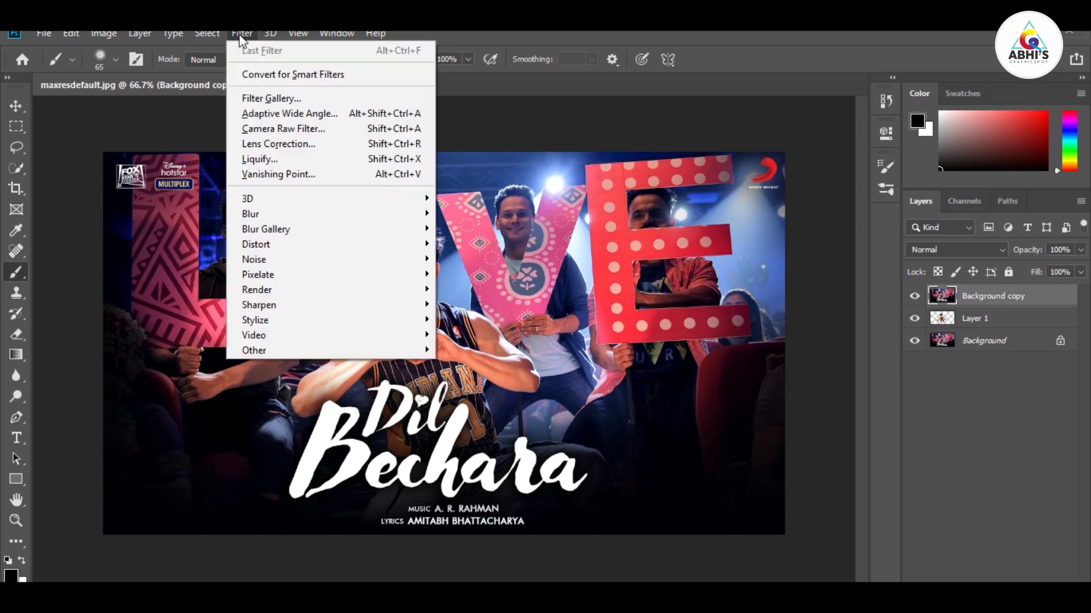
{"action": "mouse_move", "coordinate": [259, 304]}
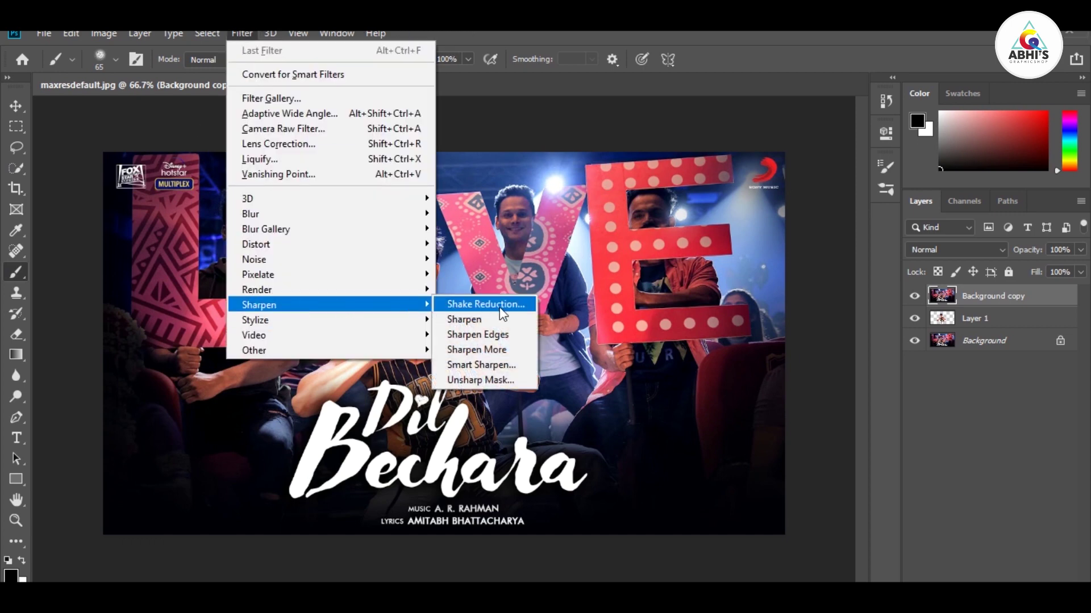
{"action": "left_click", "coordinate": [482, 376]}
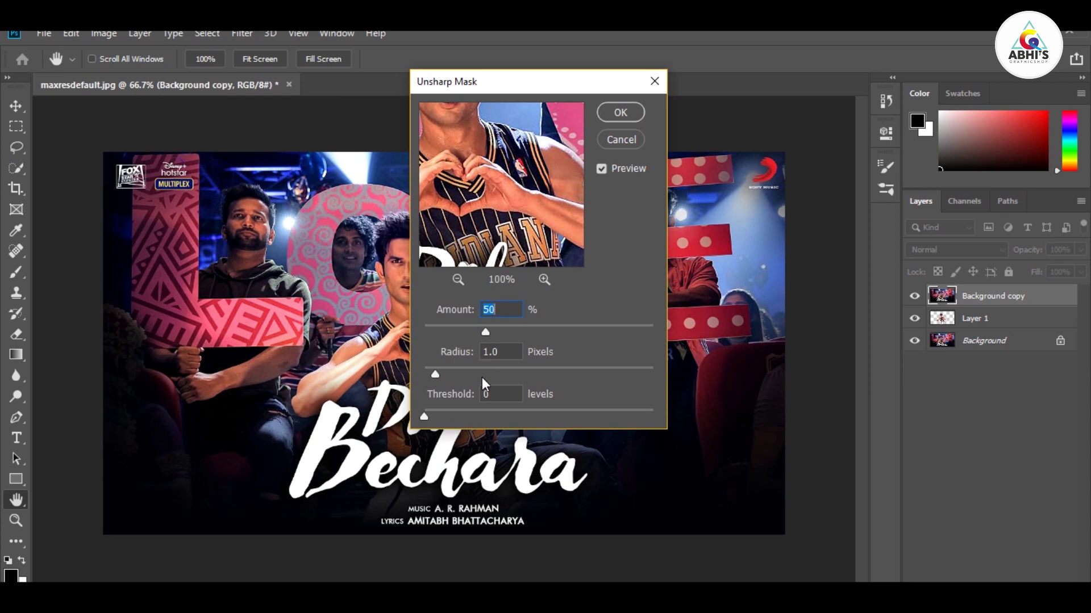
{"action": "left_click", "coordinate": [353, 341], "text": "ctrl"}
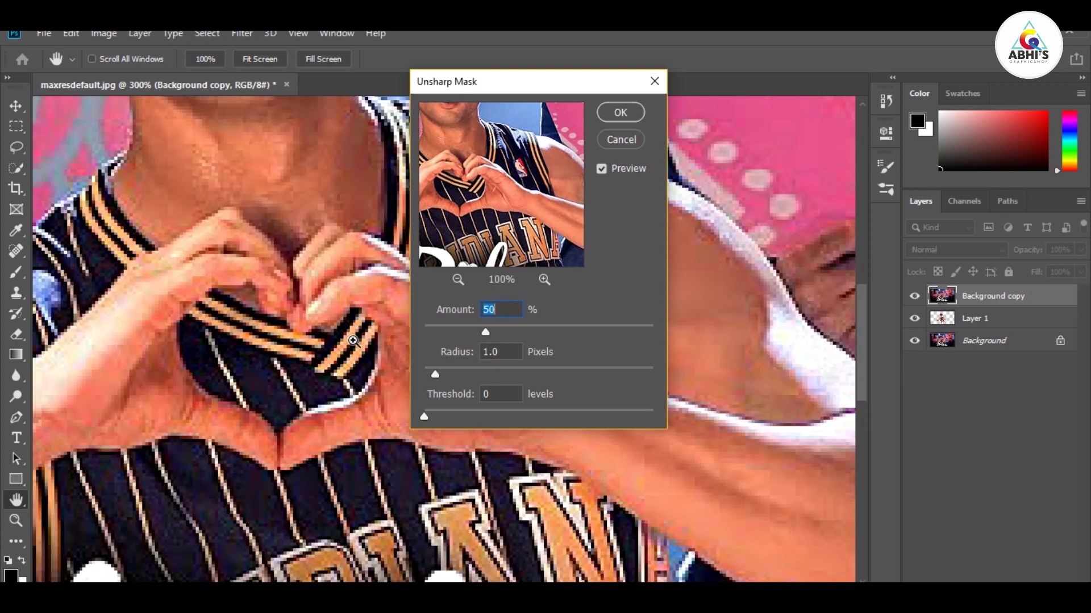
{"action": "left_click_drag", "start_coordinate": [863, 340], "coordinate": [860, 277]}
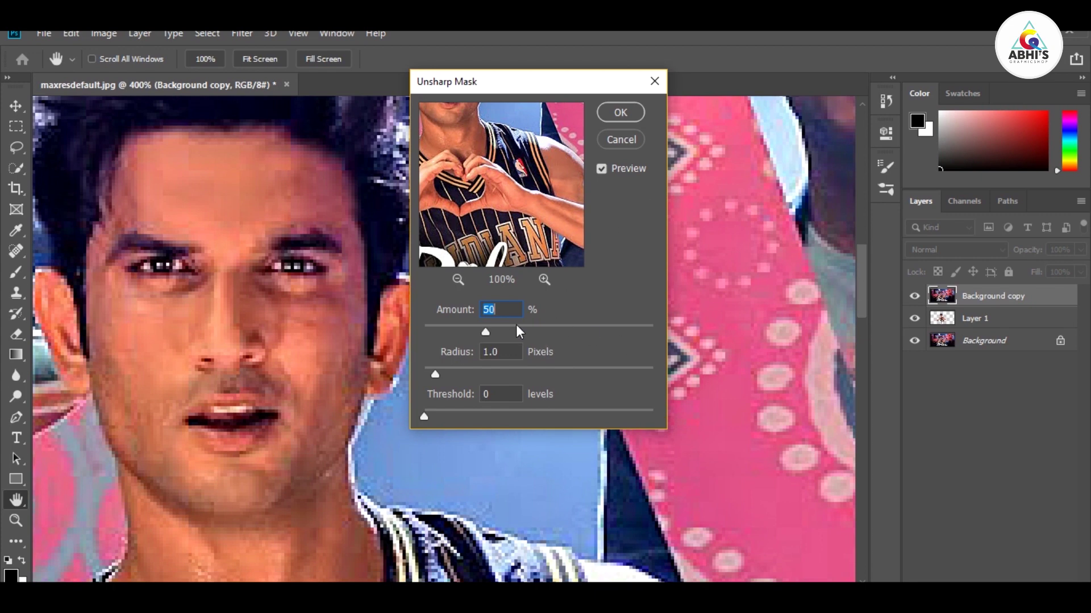
{"action": "double_click", "coordinate": [500, 311]}
{"action": "type", "text": "190"}
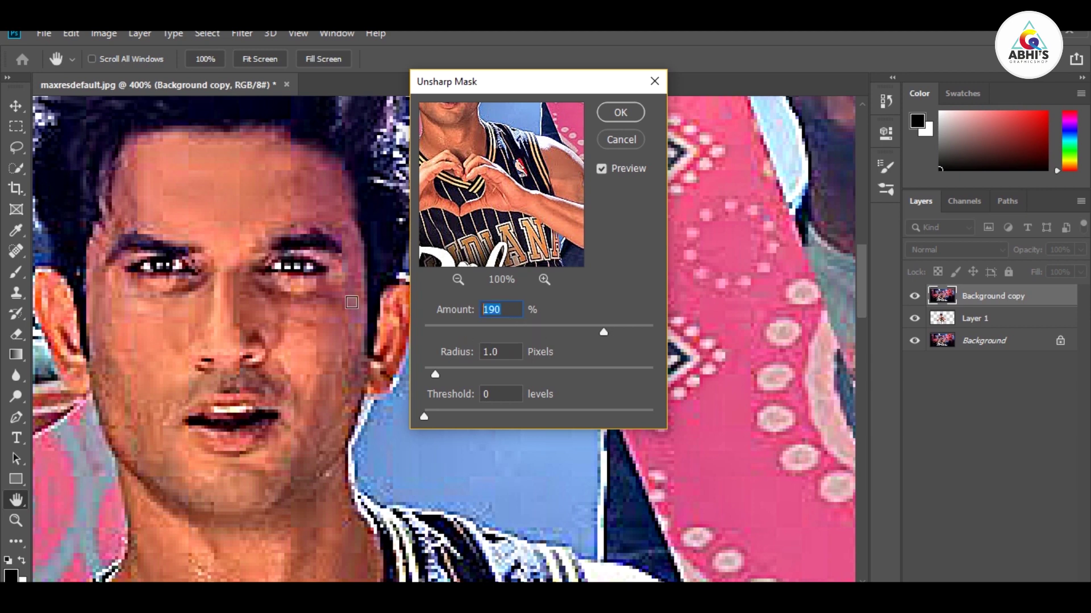
{"action": "type", "text": "20"}
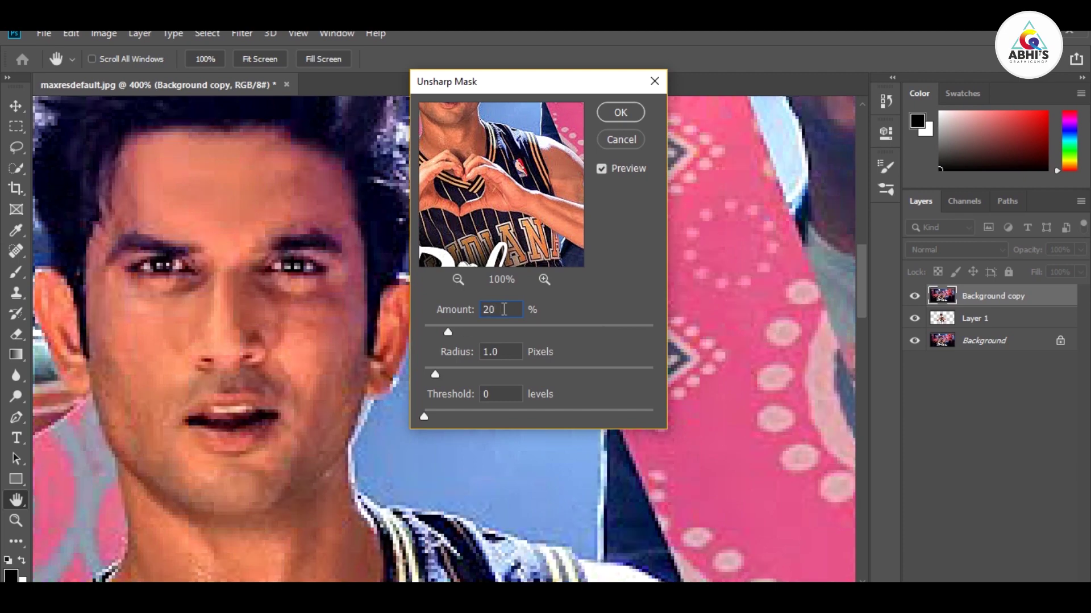
{"action": "type", "text": "10"}
{"action": "type", "text": "1"}
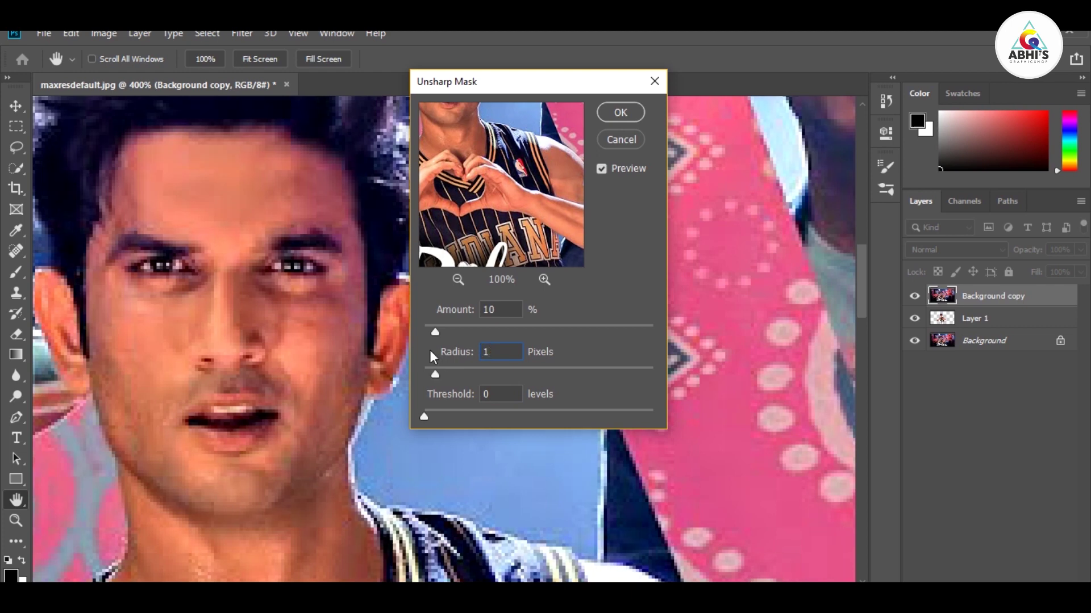
{"action": "left_click", "coordinate": [514, 393]}
{"action": "left_click_drag", "start_coordinate": [427, 332], "coordinate": [431, 334]}
Apply the sharpening, then zoom to 400% on the forehead and shrink the brush to 10
{"action": "left_click", "coordinate": [633, 112]}
{"action": "key", "text": "b"}
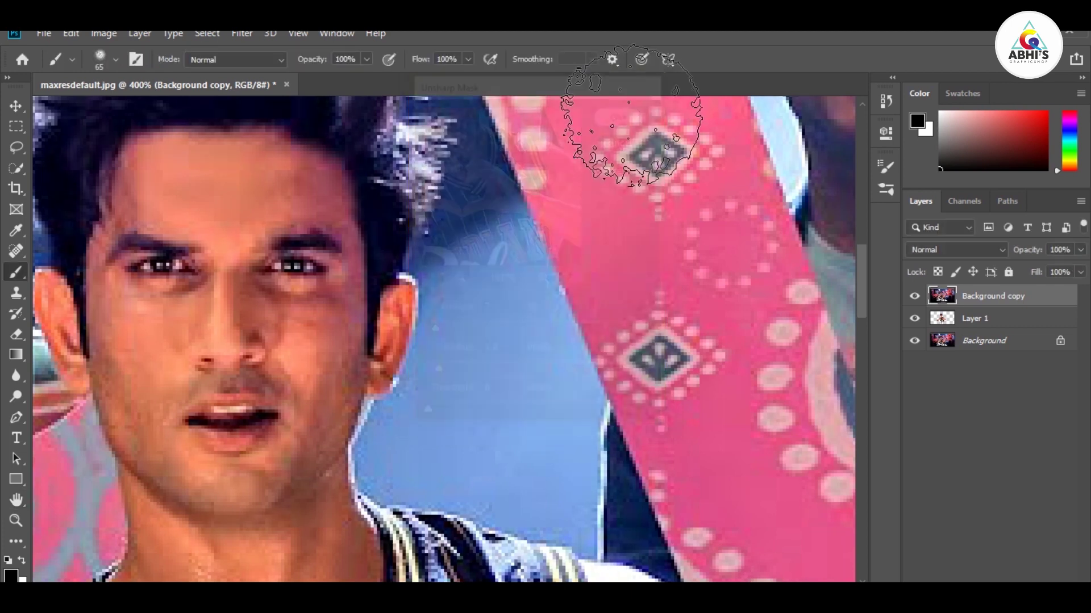
{"action": "left_click_drag", "start_coordinate": [275, 176], "coordinate": [582, 333]}
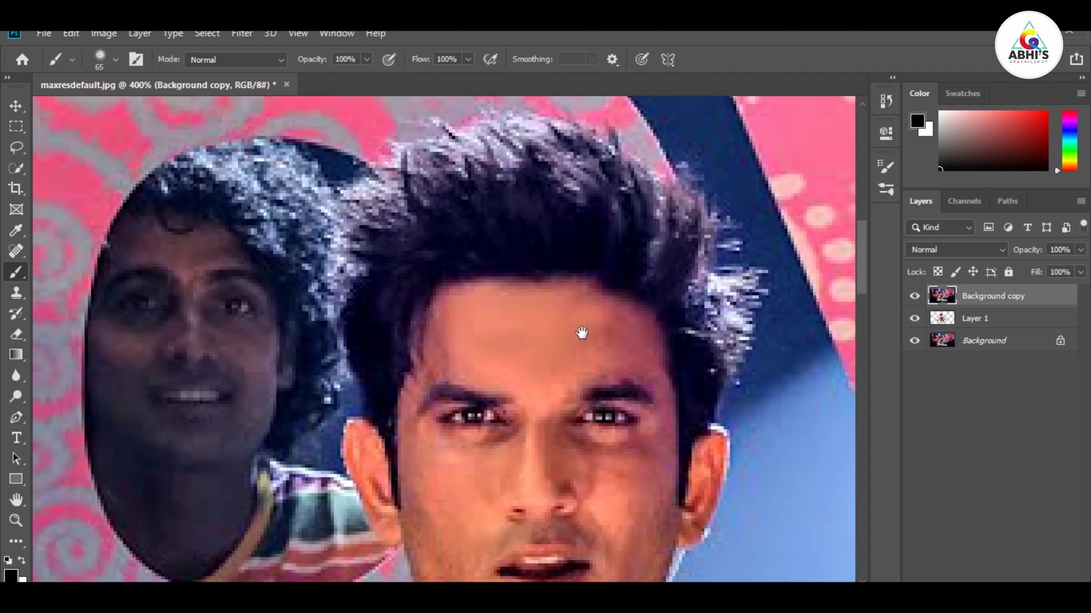
{"action": "key", "text": "ctrl+minus"}
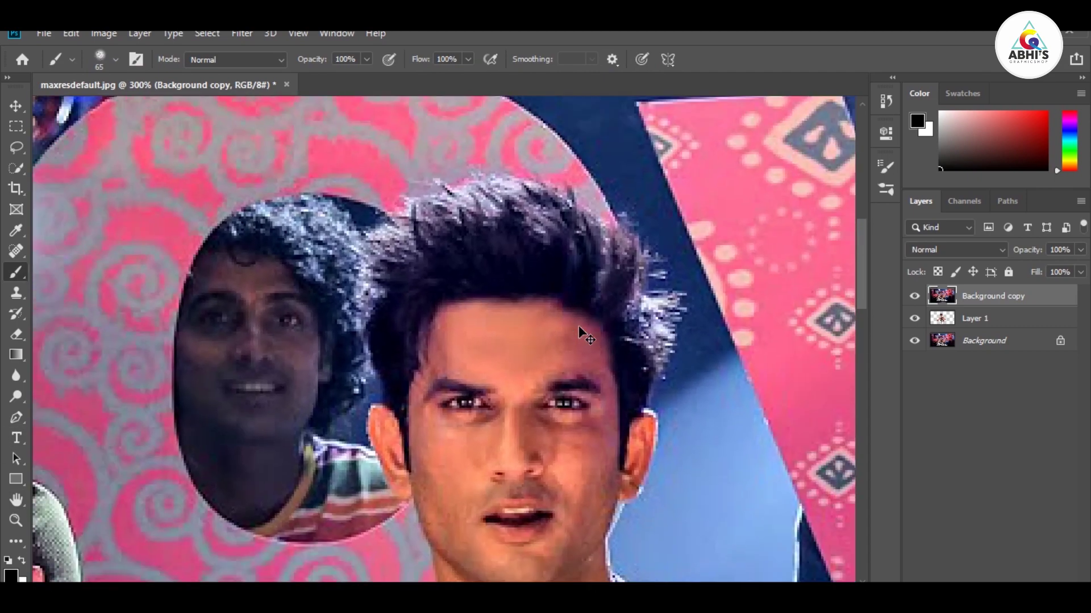
{"action": "key", "text": "ctrl+plus"}
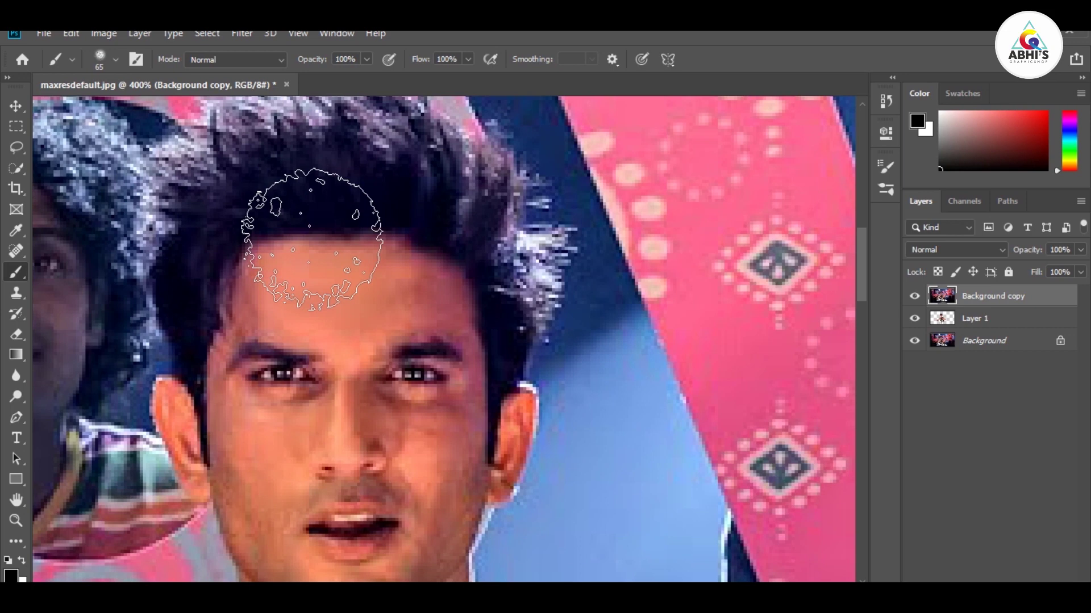
{"action": "key", "text": "bracketleft"}
{"action": "key", "text": "bracketleft"}
{"action": "key", "text": "bracketleft"}
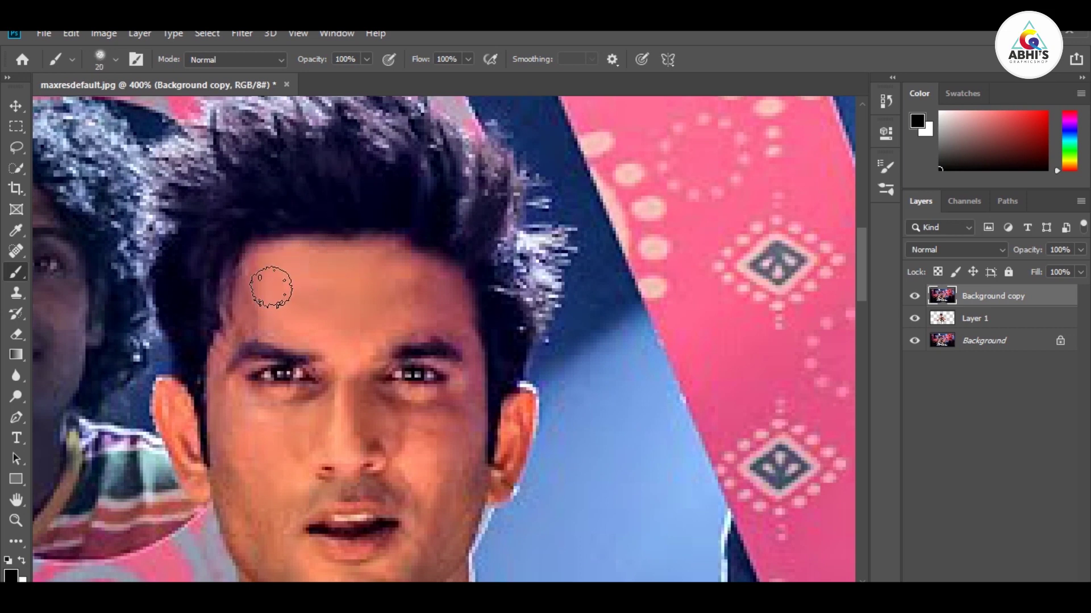
Switch to the Smudge tool from the blur and smudge tool group
{"action": "key", "text": "s"}
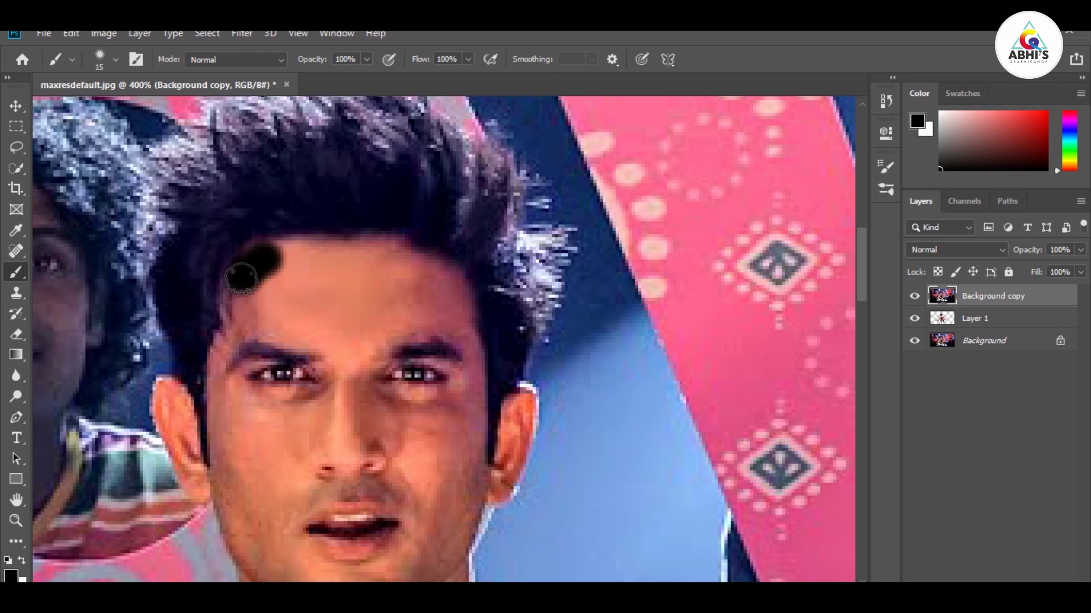
{"action": "left_click", "coordinate": [17, 377]}
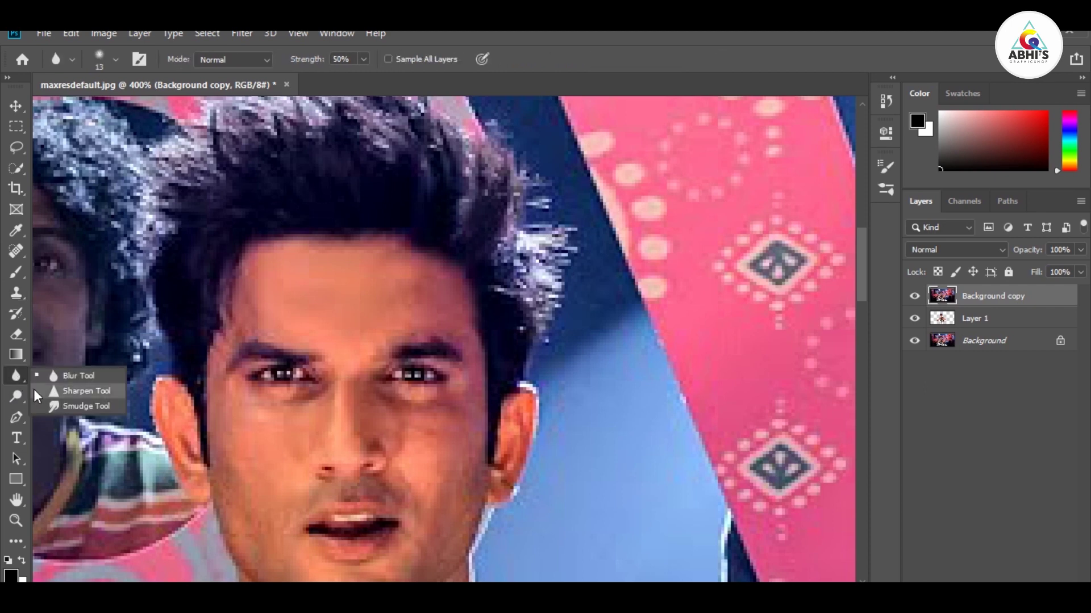
{"action": "left_click", "coordinate": [59, 407]}
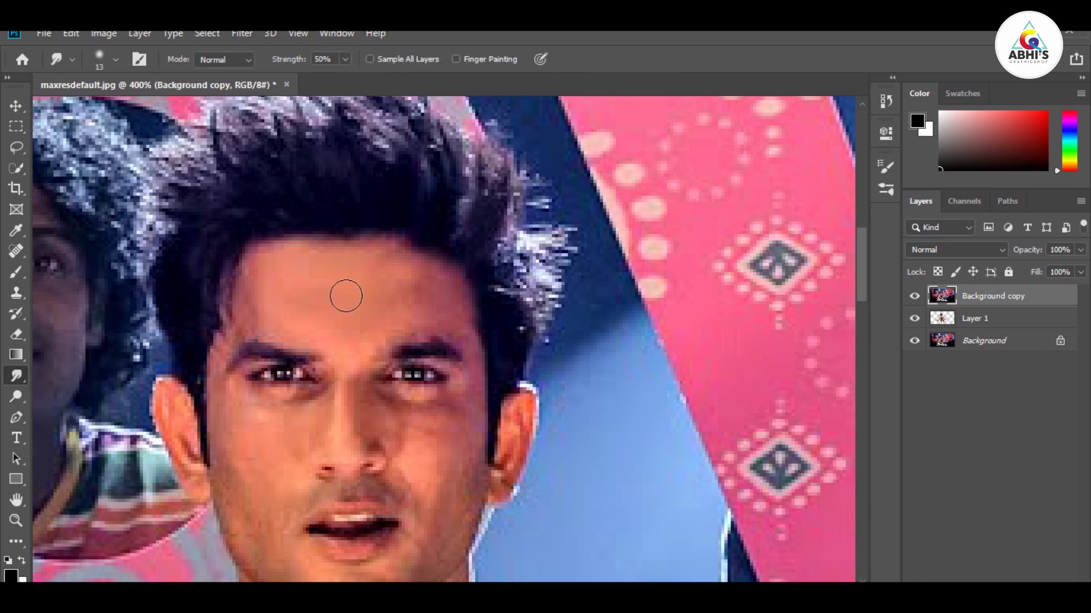
Give the Smudge tool the 65 px scattered brush tip and a 40% strength
{"action": "key", "text": "F5"}
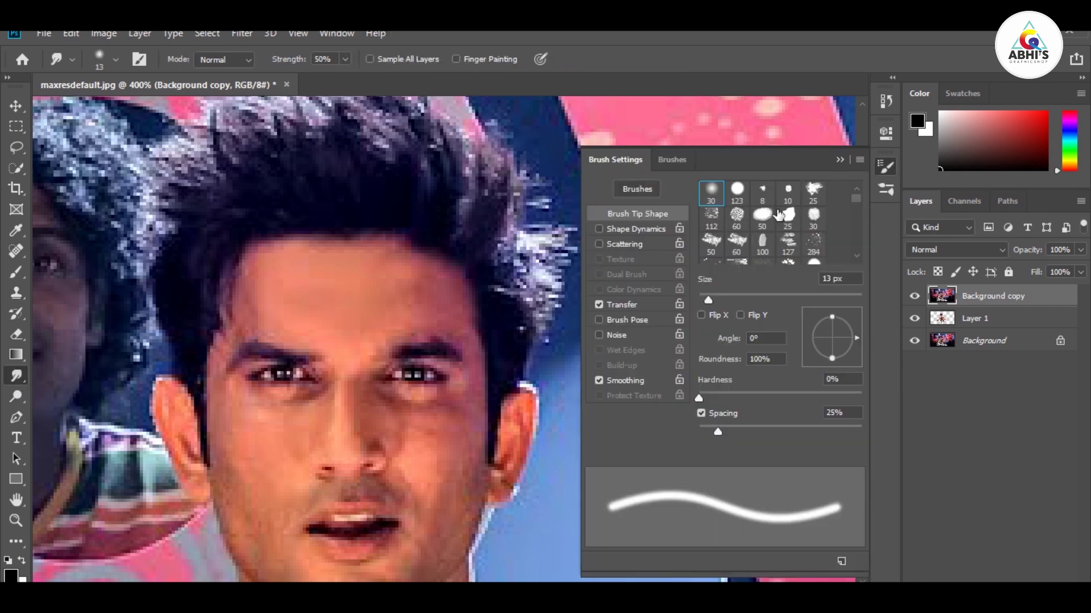
{"action": "scroll", "coordinate": [793, 211], "scroll_direction": "down", "scroll_amount": 1}
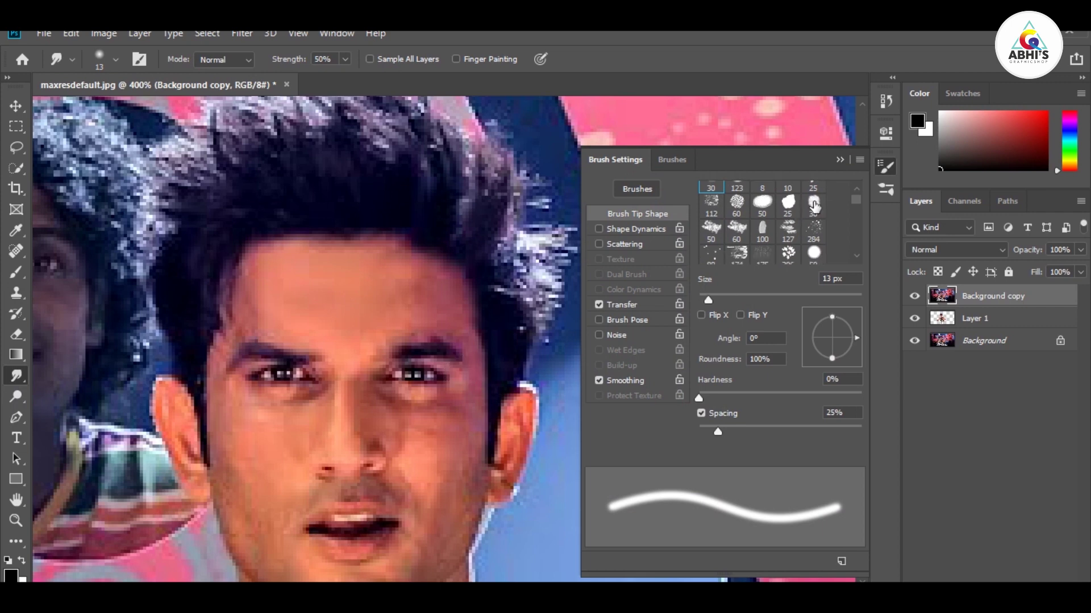
{"action": "scroll", "coordinate": [814, 228], "scroll_direction": "down", "scroll_amount": 2}
{"action": "scroll", "coordinate": [810, 228], "scroll_direction": "down", "scroll_amount": 2}
{"action": "scroll", "coordinate": [803, 229], "scroll_direction": "down", "scroll_amount": 2}
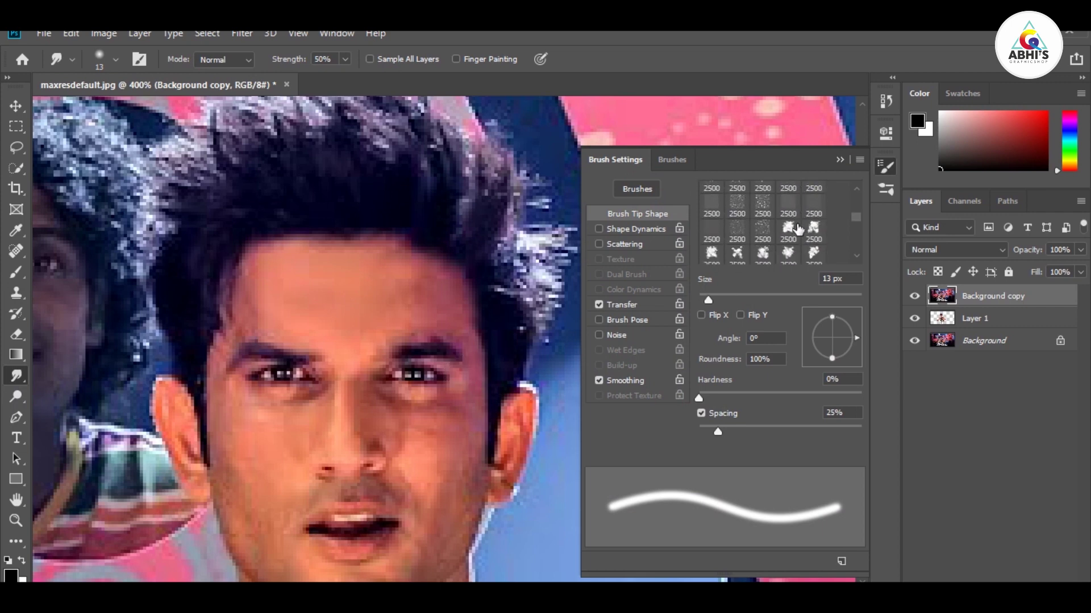
{"action": "scroll", "coordinate": [799, 230], "scroll_direction": "down", "scroll_amount": 2}
{"action": "scroll", "coordinate": [858, 230], "scroll_direction": "down", "scroll_amount": 2}
{"action": "scroll", "coordinate": [855, 255], "scroll_direction": "down", "scroll_amount": 2}
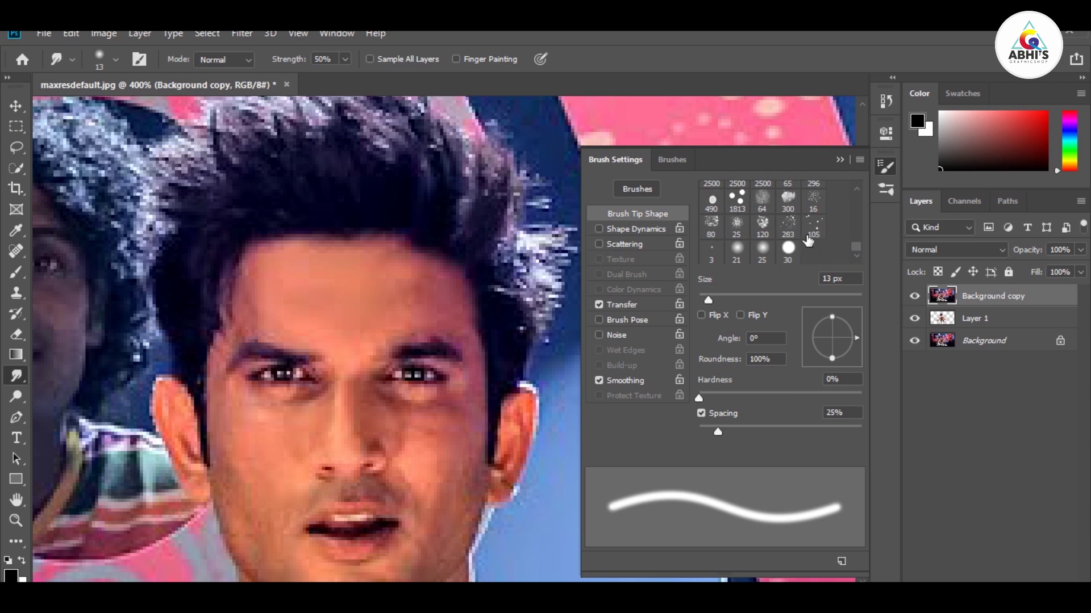
{"action": "scroll", "coordinate": [788, 221], "scroll_direction": "down", "scroll_amount": 1}
{"action": "left_click", "coordinate": [790, 189]}
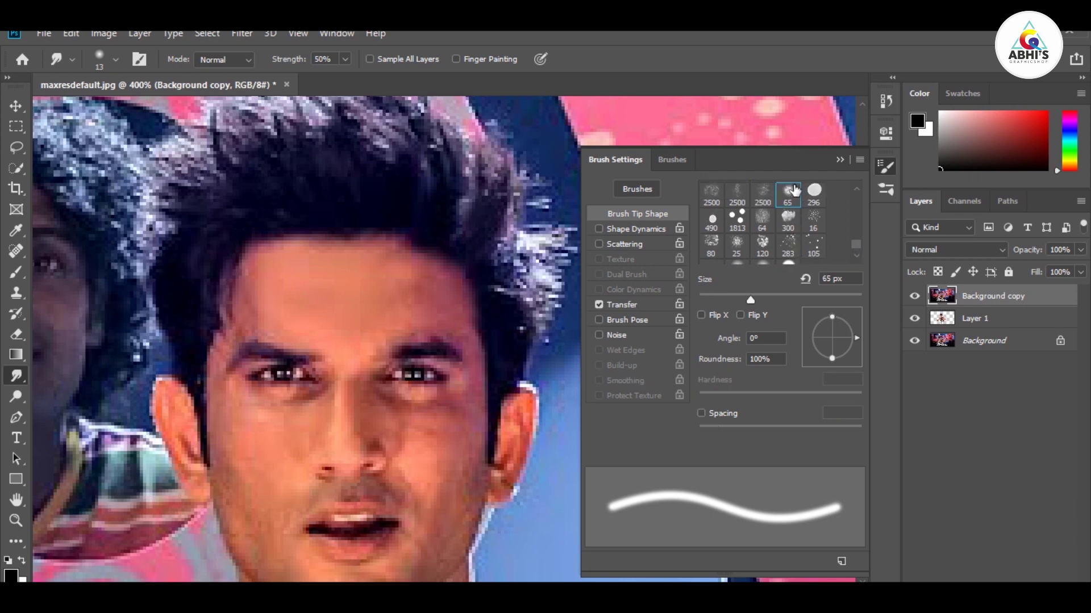
{"action": "left_click", "coordinate": [841, 160]}
{"action": "double_click", "coordinate": [334, 59]}
{"action": "type", "text": "99"}
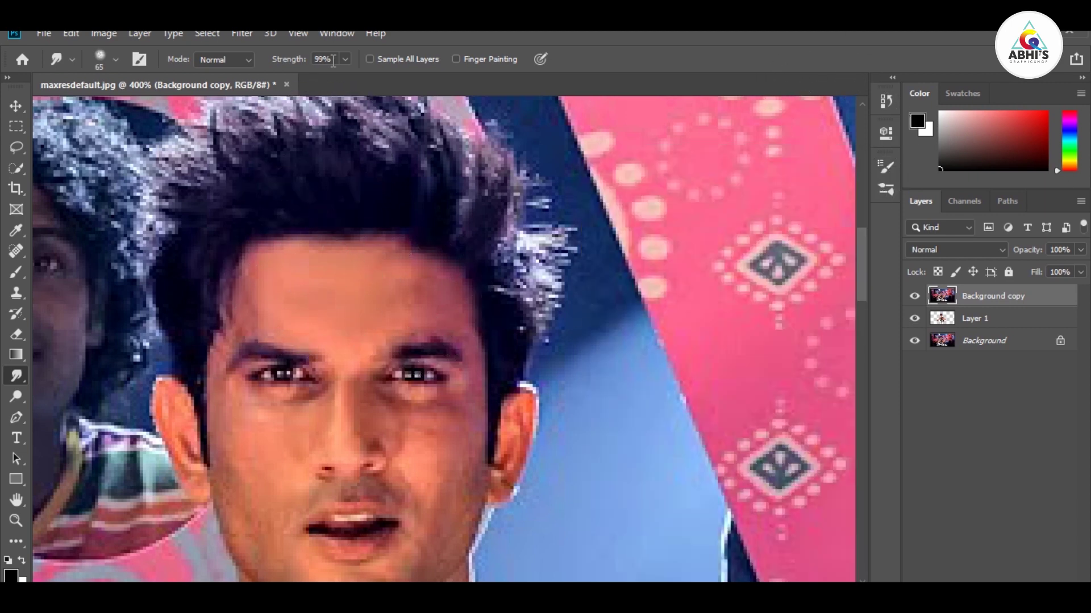
{"action": "type", "text": "40"}
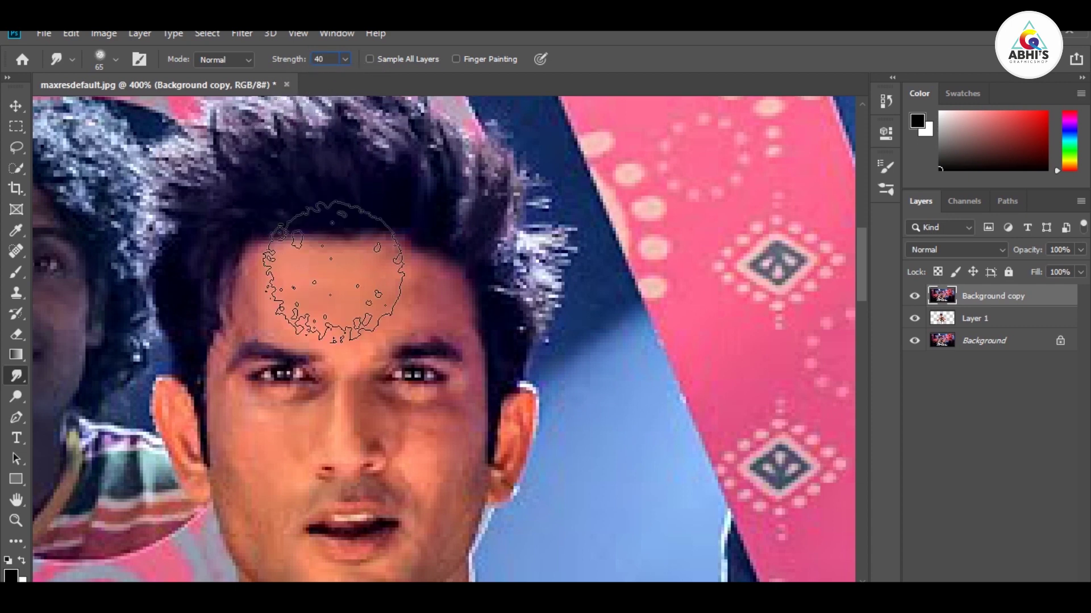
Confirm 40% strength, reselect Background copy, and zoom to 500% on the forehead
{"action": "left_click", "coordinate": [925, 360]}
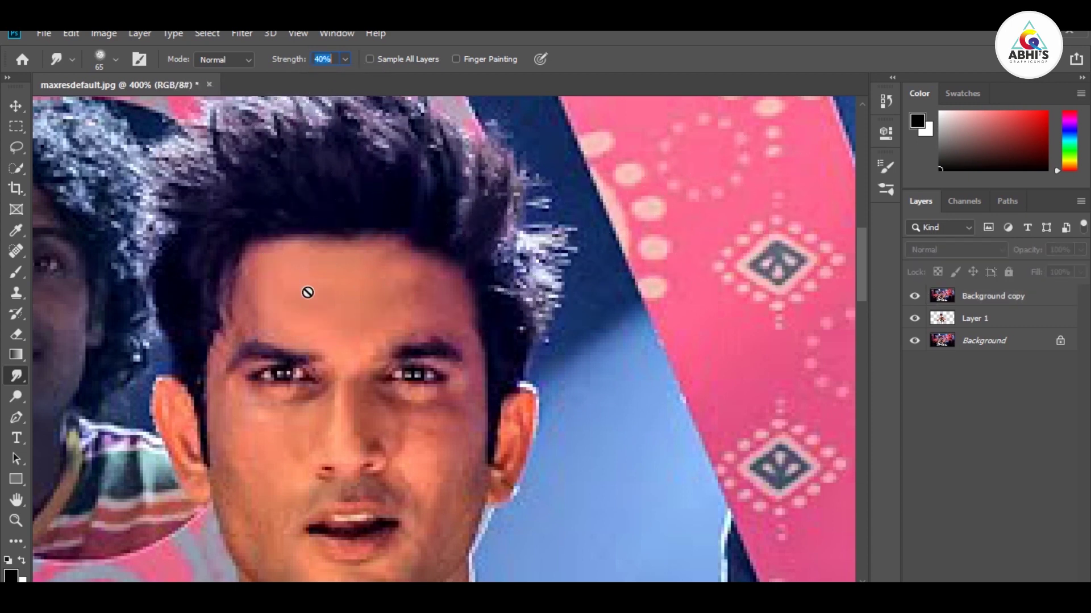
{"action": "left_click", "coordinate": [984, 305]}
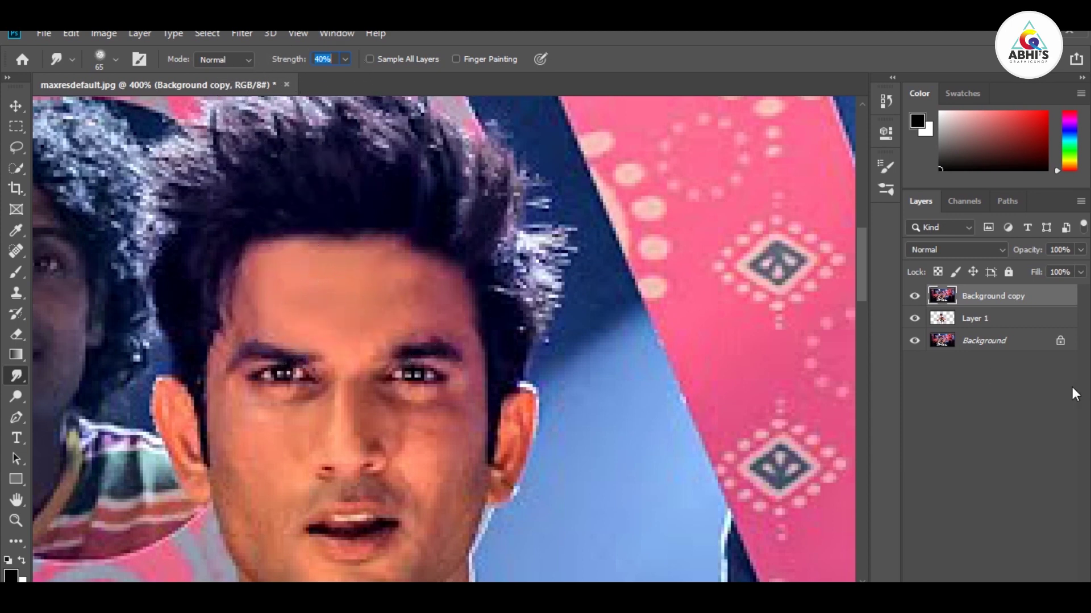
{"action": "left_click", "coordinate": [975, 318]}
{"action": "left_click", "coordinate": [993, 296]}
{"action": "key", "text": "bracketleft"}
{"action": "key", "text": "bracketleft"}
{"action": "key", "text": "bracketleft"}
{"action": "key", "text": "bracketleft"}
{"action": "key", "text": "bracketleft"}
{"action": "key", "text": "bracketleft"}
{"action": "key", "text": "bracketright"}
{"action": "key", "text": "ctrl+plus"}
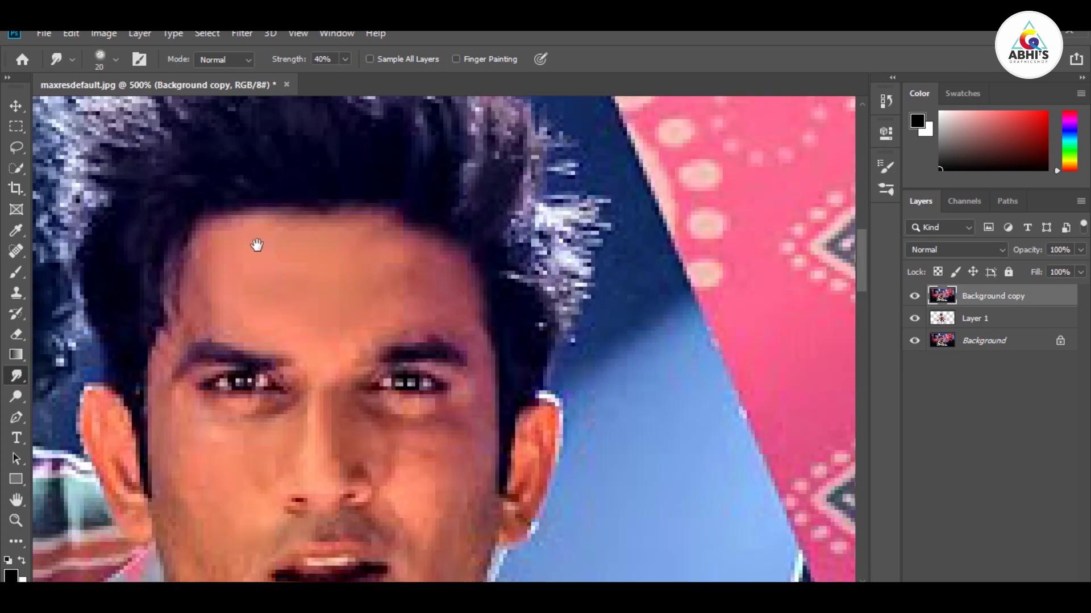
{"action": "mouse_move", "coordinate": [257, 245]}
{"action": "left_mouse_down"}
{"action": "mouse_move", "coordinate": [428, 336]}
{"action": "mouse_move", "coordinate": [513, 346]}
{"action": "mouse_move", "coordinate": [603, 384]}
{"action": "left_mouse_up"}
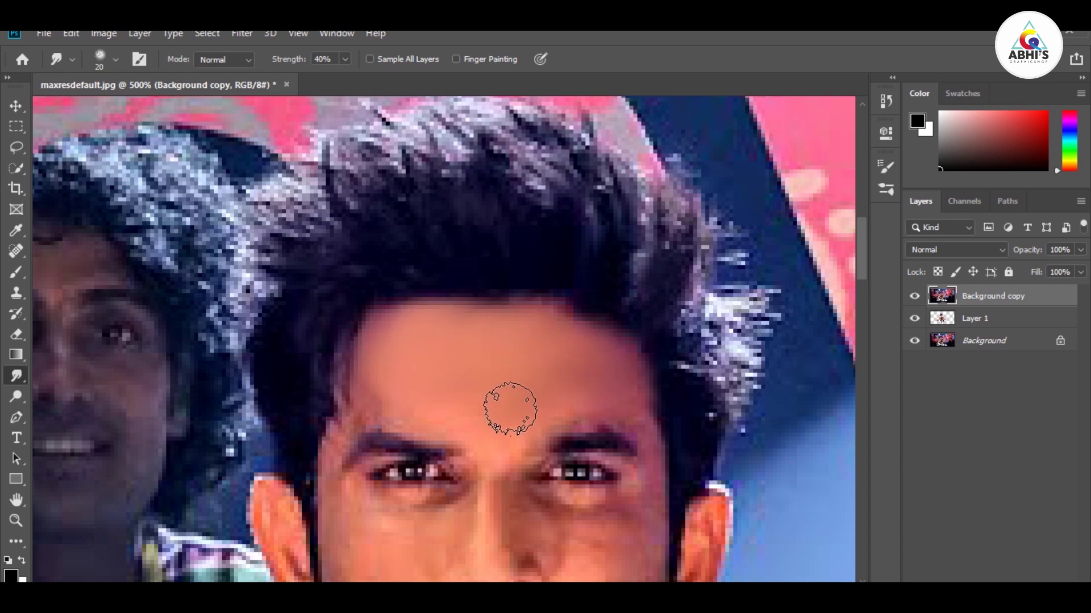
Smudge the left hairline, eyebrow edge and hair beside the ear with a 9–10 px brush
{"action": "key", "text": "bracketleft"}
{"action": "key", "text": "bracketleft"}
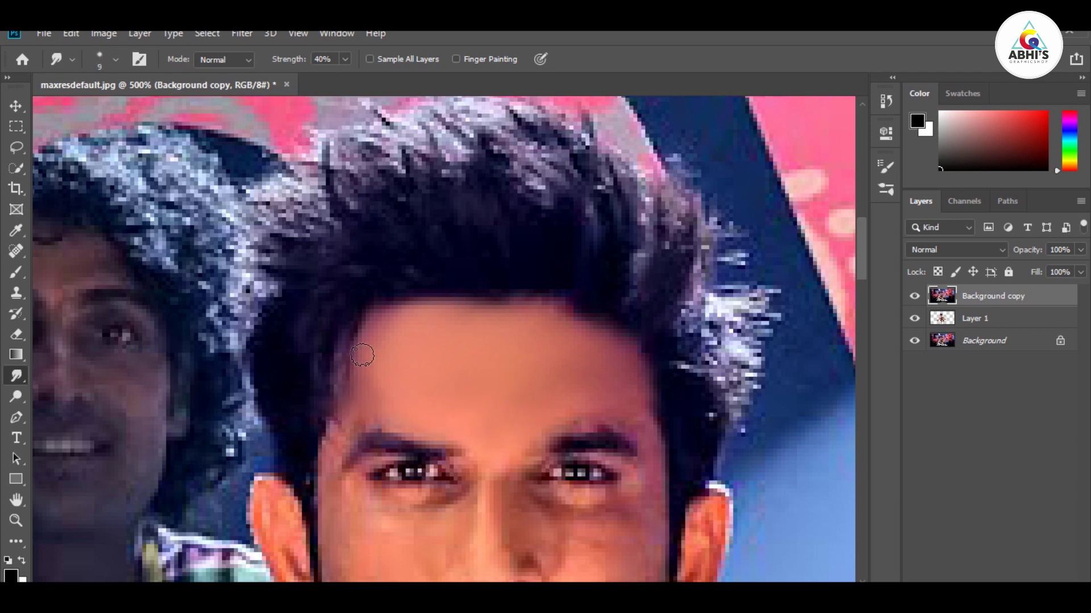
{"action": "mouse_move", "coordinate": [362, 355]}
{"action": "left_mouse_down"}
{"action": "mouse_move", "coordinate": [343, 390]}
{"action": "mouse_move", "coordinate": [332, 467]}
{"action": "left_mouse_up"}
{"action": "left_click_drag", "start_coordinate": [373, 419], "coordinate": [387, 401]}
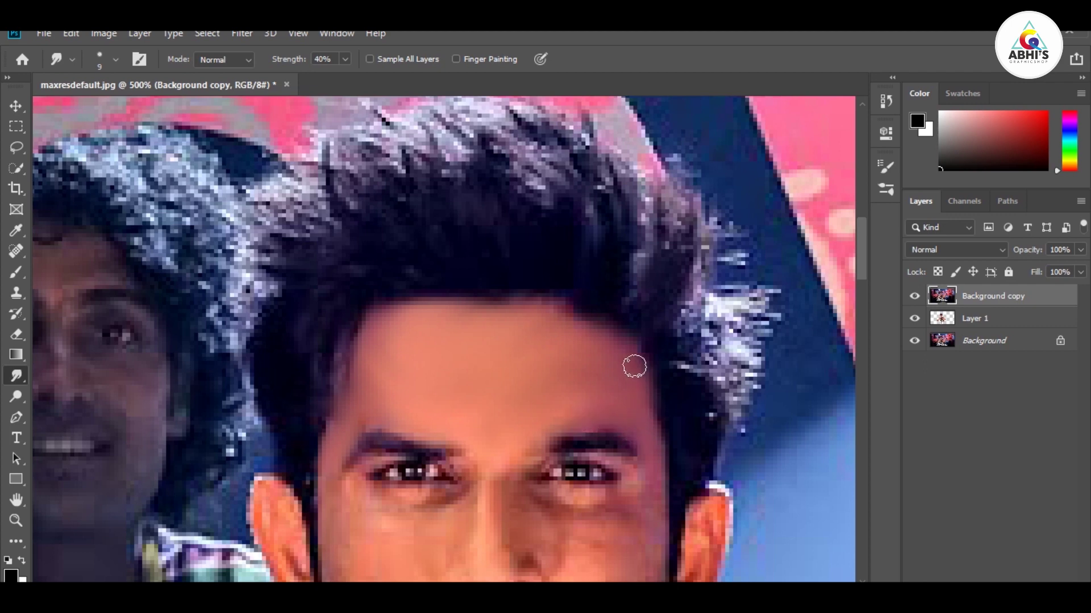
{"action": "left_click_drag", "start_coordinate": [634, 366], "coordinate": [523, 231]}
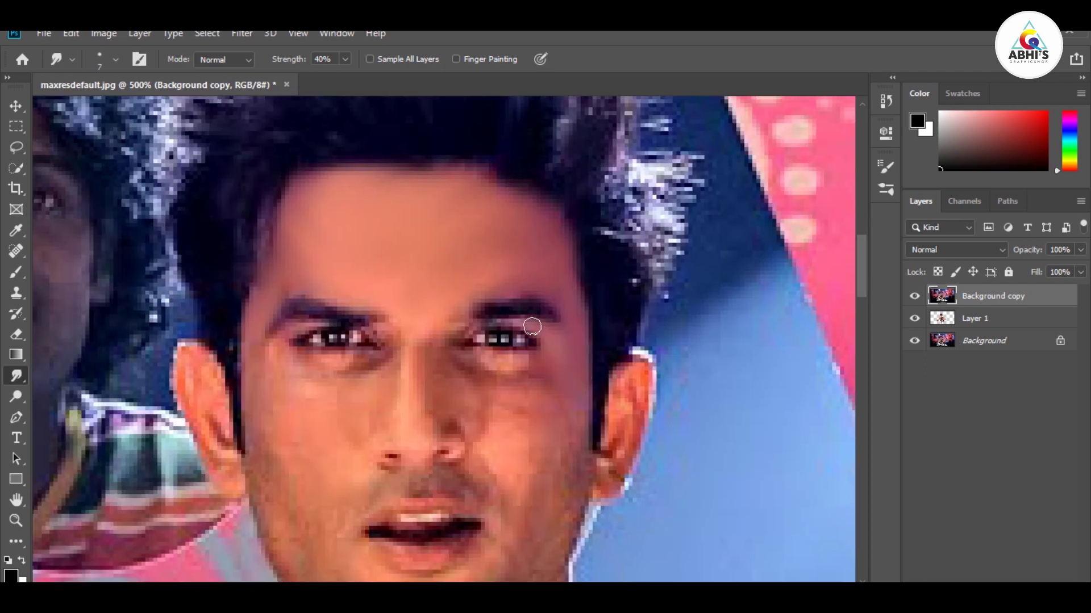
{"action": "left_click_drag", "start_coordinate": [578, 417], "coordinate": [588, 469]}
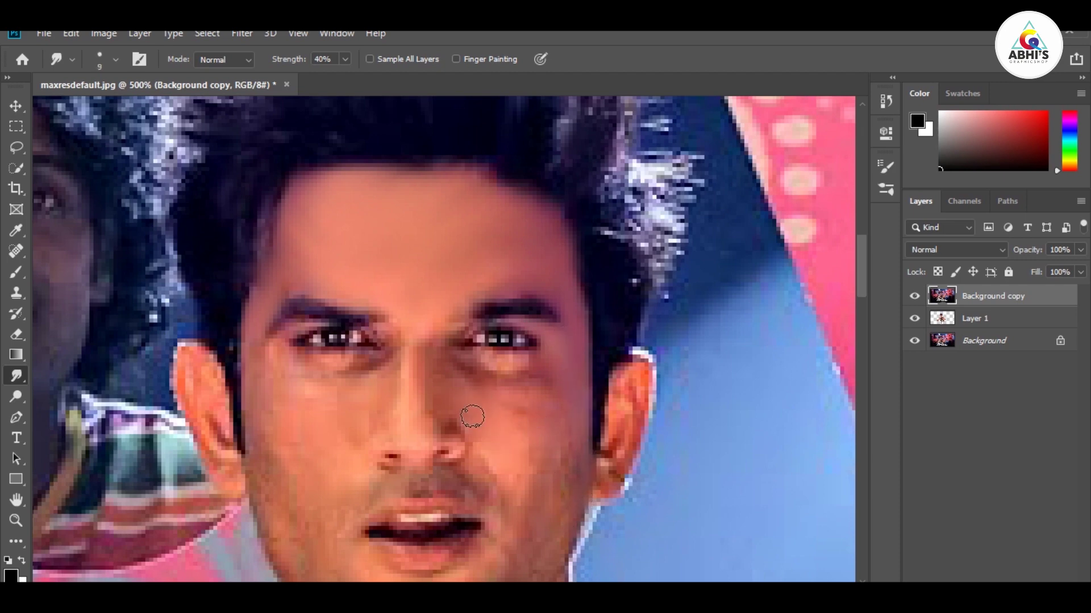
{"action": "key", "text": "bracketright"}
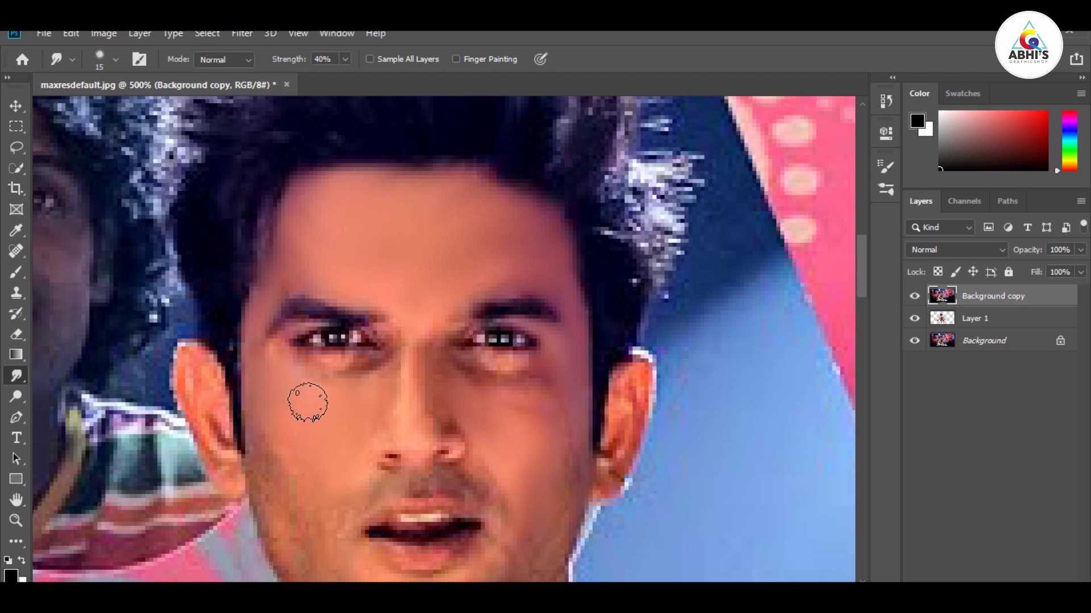
{"action": "key", "text": "bracketleft"}
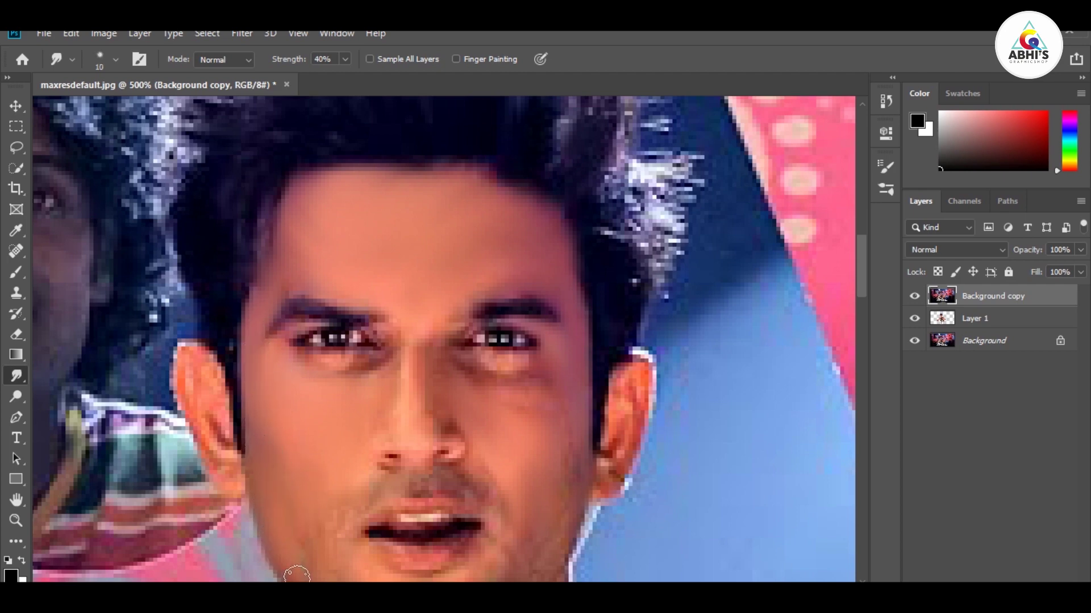
{"action": "scroll", "coordinate": [314, 478], "scroll_direction": "down", "scroll_amount": 3}
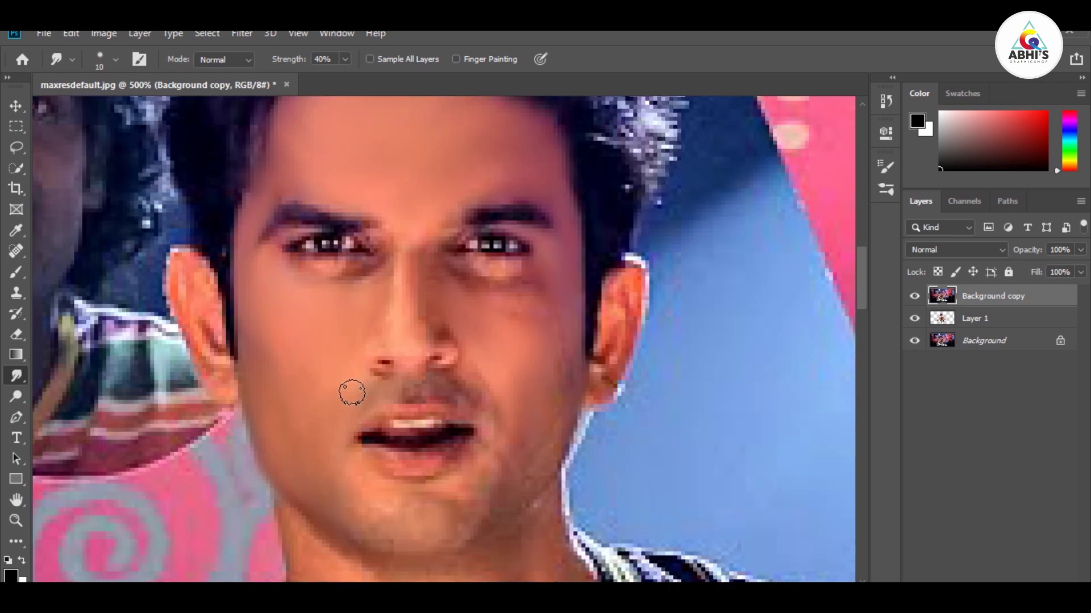
With a 9 px smudge brush, smooth the mustache, mouth and chin skin
{"action": "key", "text": "bracketleft"}
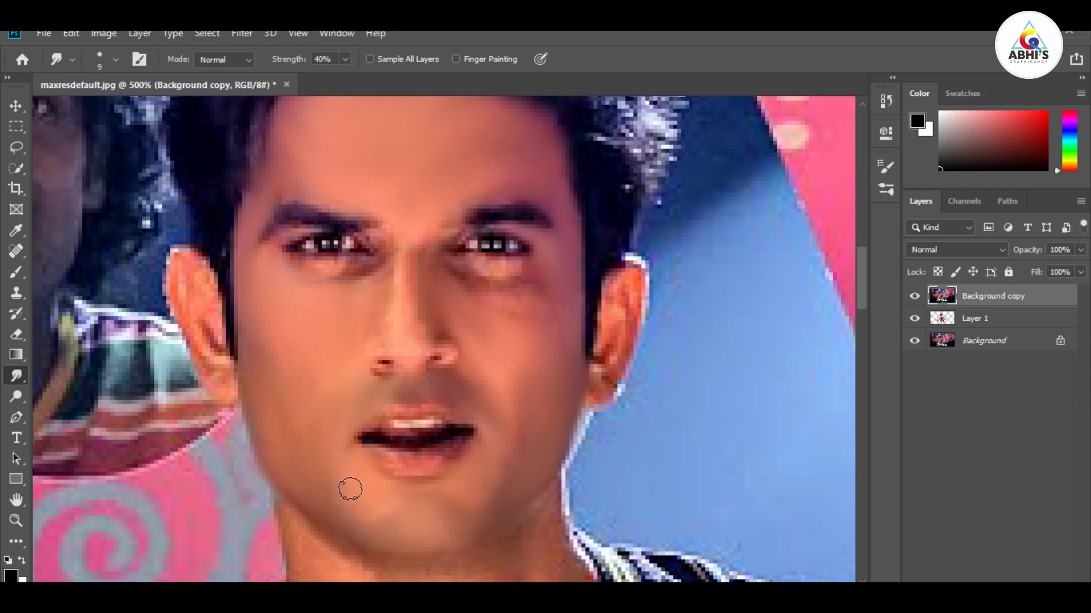
{"action": "key", "text": "ctrl+plus"}
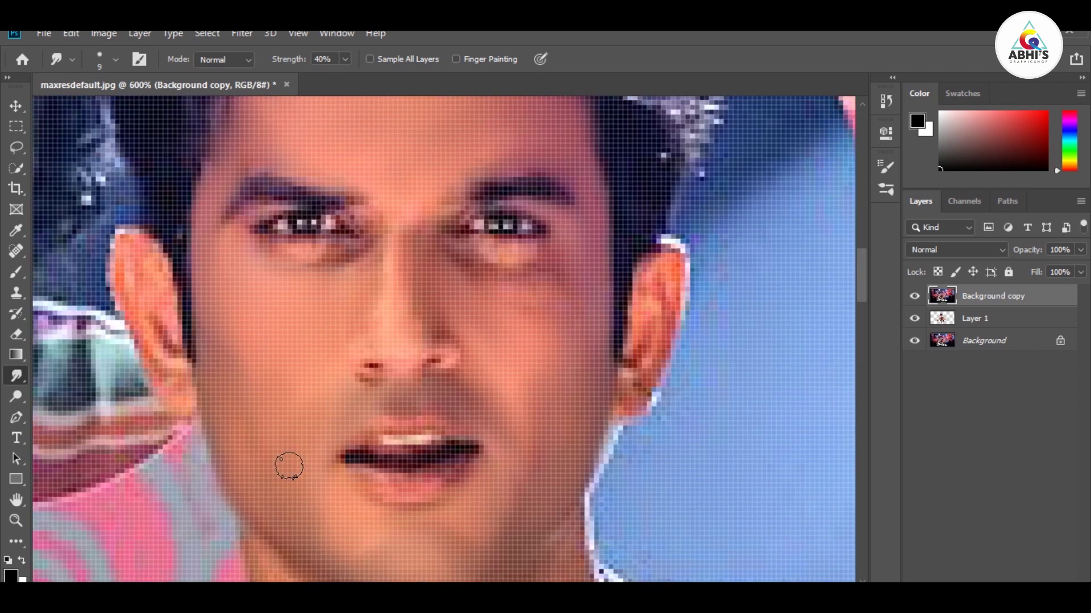
{"action": "key", "text": "ctrl+minus"}
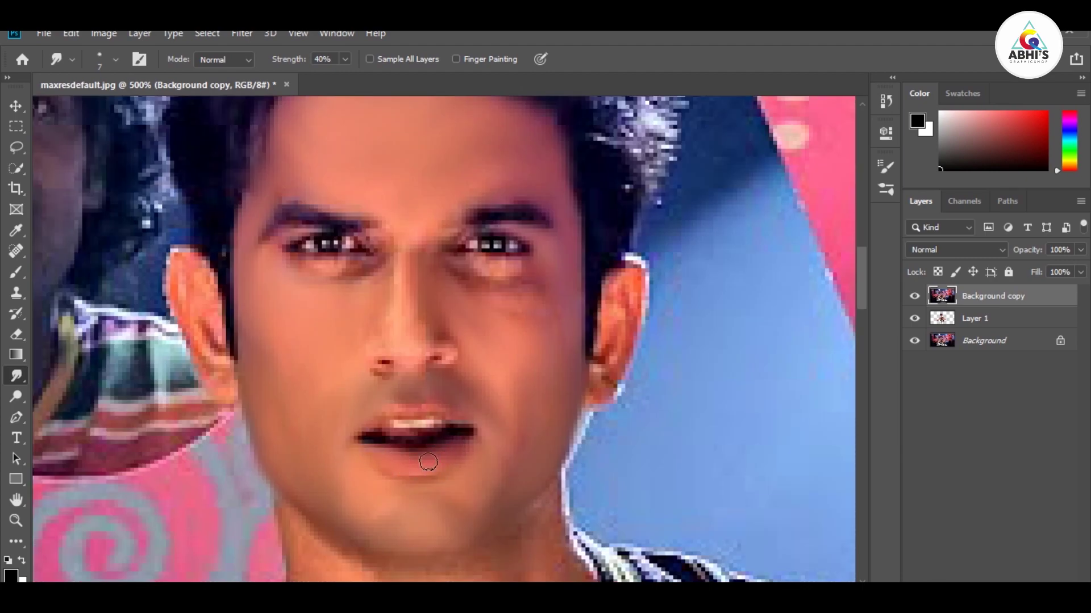
Resample the image to 300 pixels/inch and recenter the view on the actor's face
{"action": "left_click", "coordinate": [103, 33]}
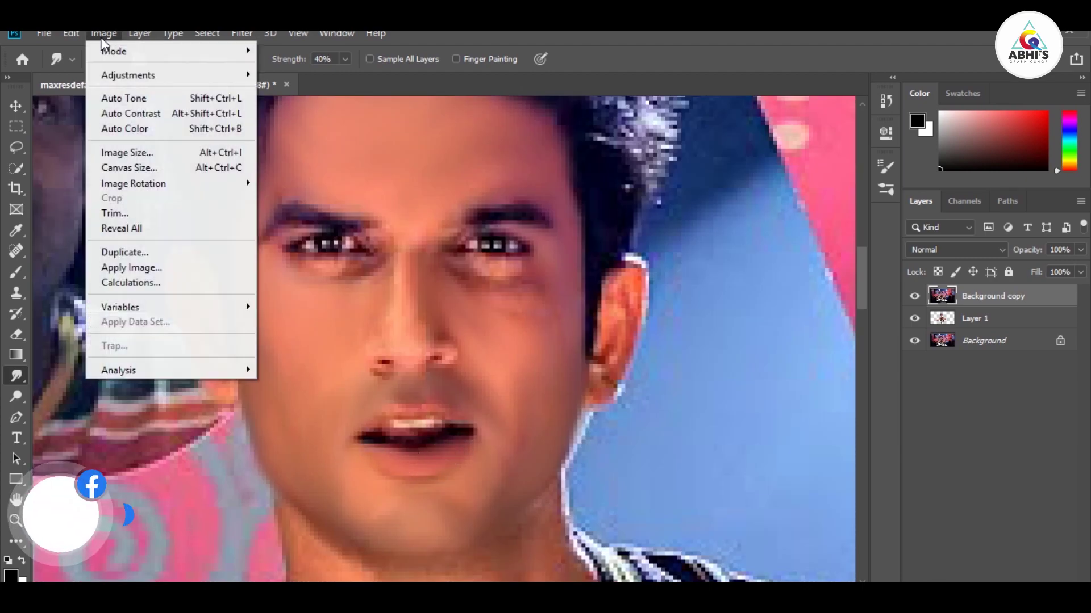
{"action": "left_click", "coordinate": [138, 152]}
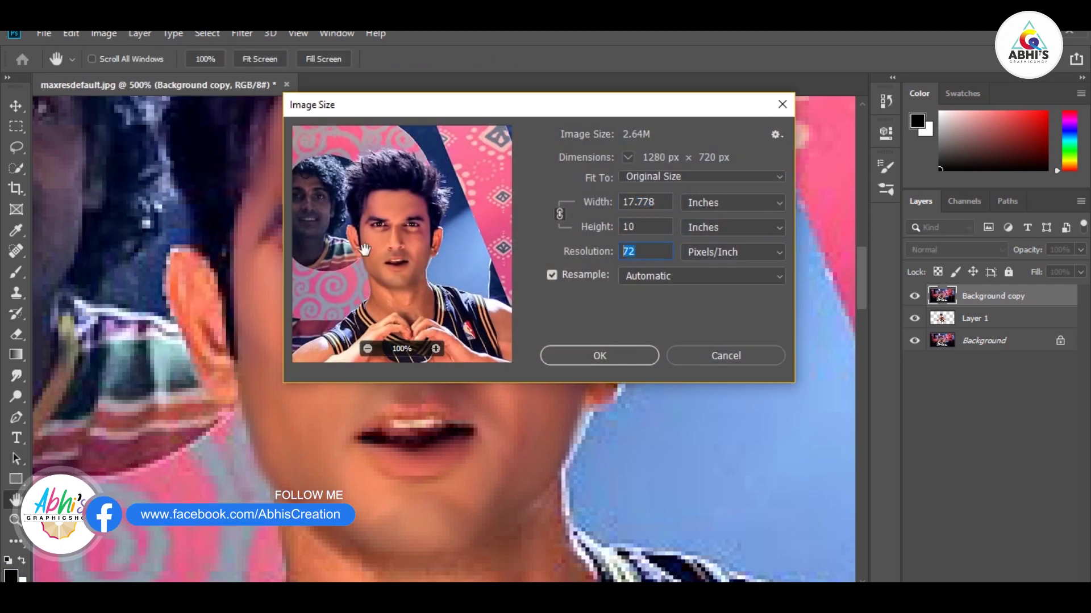
{"action": "type", "text": "300"}
{"action": "key", "text": "Escape"}
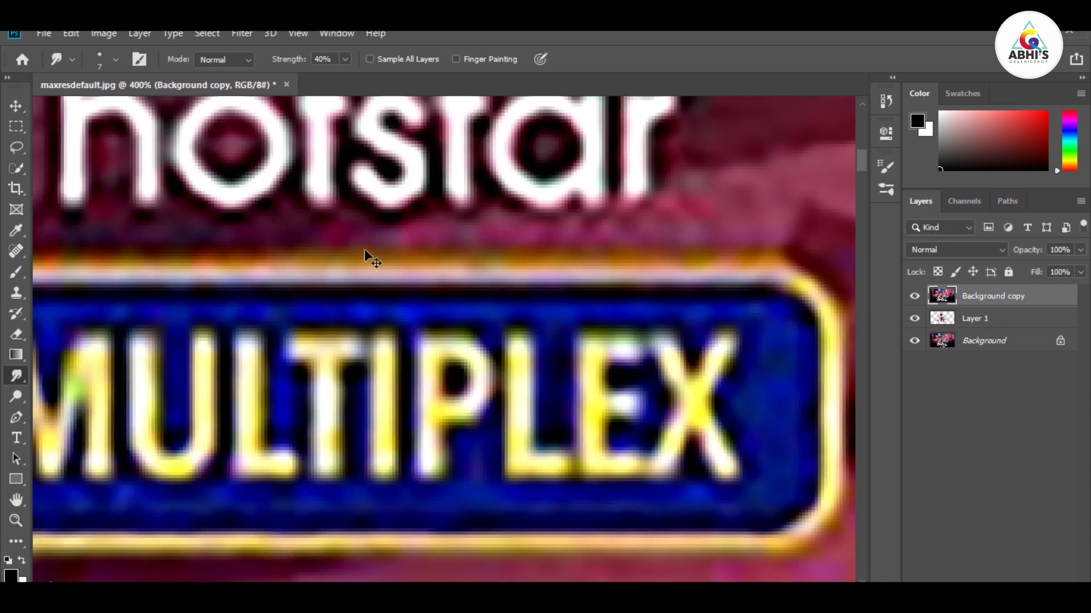
{"action": "key", "text": "ctrl+minus"}
{"action": "key", "text": "ctrl+minus"}
{"action": "key", "text": "ctrl+minus"}
{"action": "key", "text": "ctrl+minus"}
{"action": "key", "text": "ctrl+minus"}
{"action": "key", "text": "ctrl+minus"}
{"action": "mouse_move", "coordinate": [366, 257]}
{"action": "left_mouse_down"}
{"action": "mouse_move", "coordinate": [585, 442]}
{"action": "mouse_move", "coordinate": [360, 332]}
{"action": "left_mouse_up"}
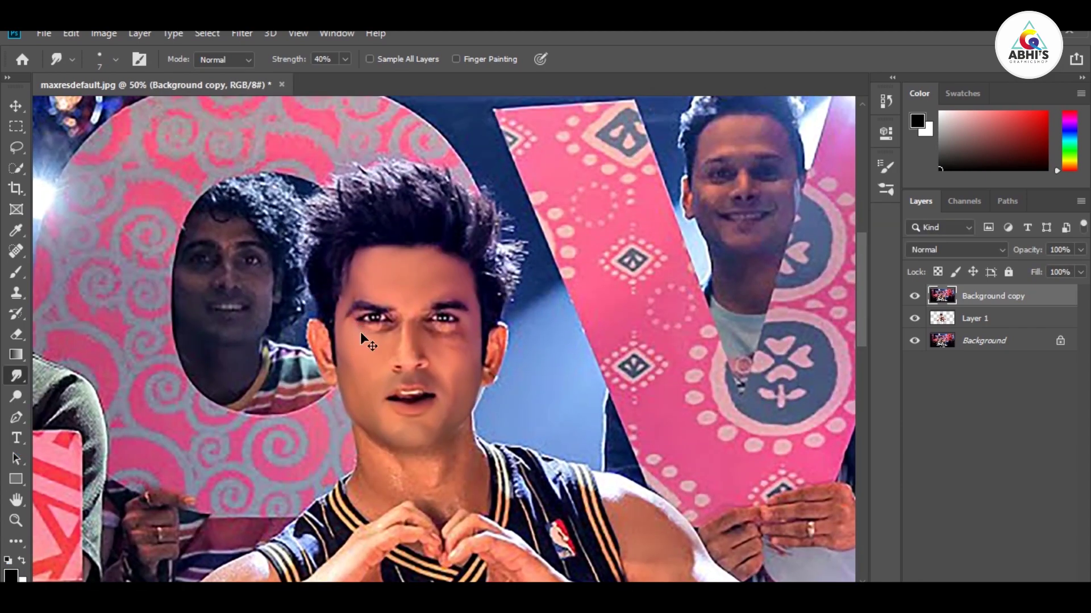
{"action": "key", "text": "ctrl+plus"}
{"action": "key", "text": "ctrl+plus"}
{"action": "key", "text": "ctrl+plus"}
{"action": "key", "text": "ctrl+plus"}
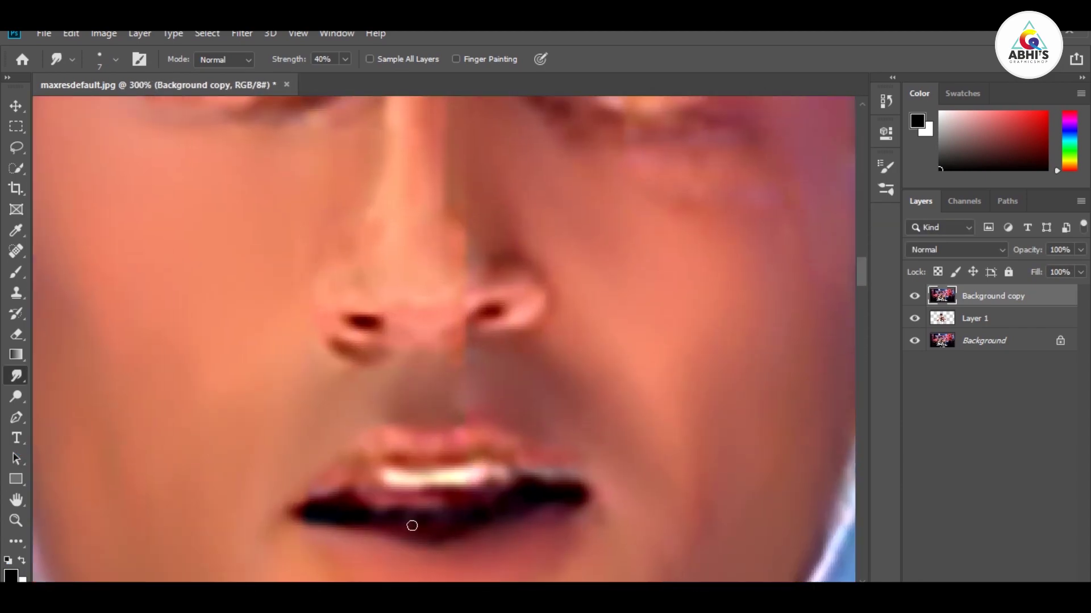
Smudge the right lip corner, upper lip line and upper lip curve with a 20 px brush
{"action": "key", "text": "bracketright"}
{"action": "key", "text": "bracketright"}
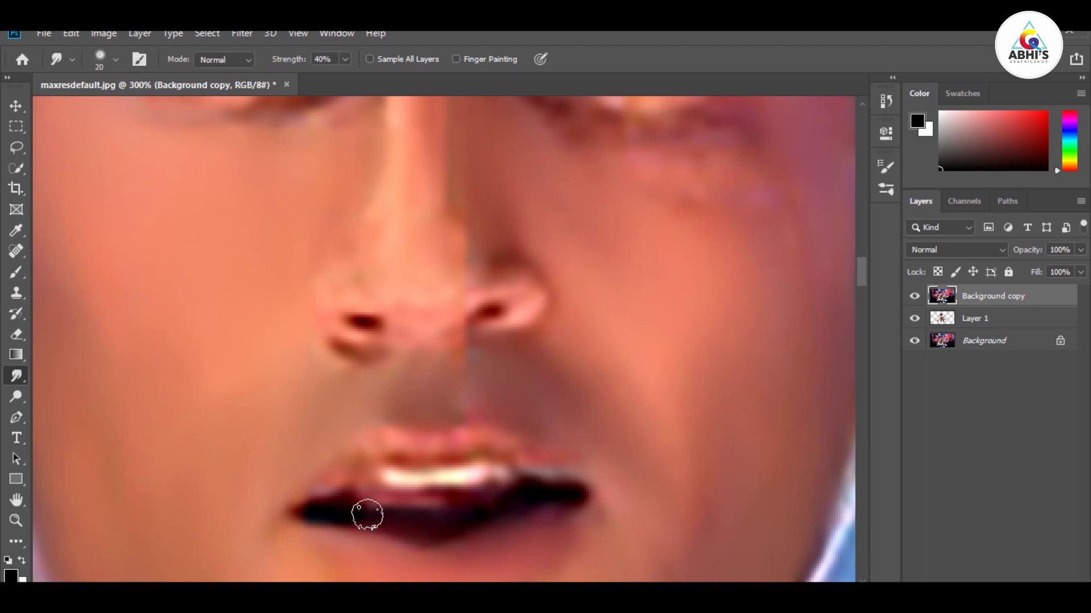
{"action": "left_click_drag", "start_coordinate": [510, 506], "coordinate": [596, 511]}
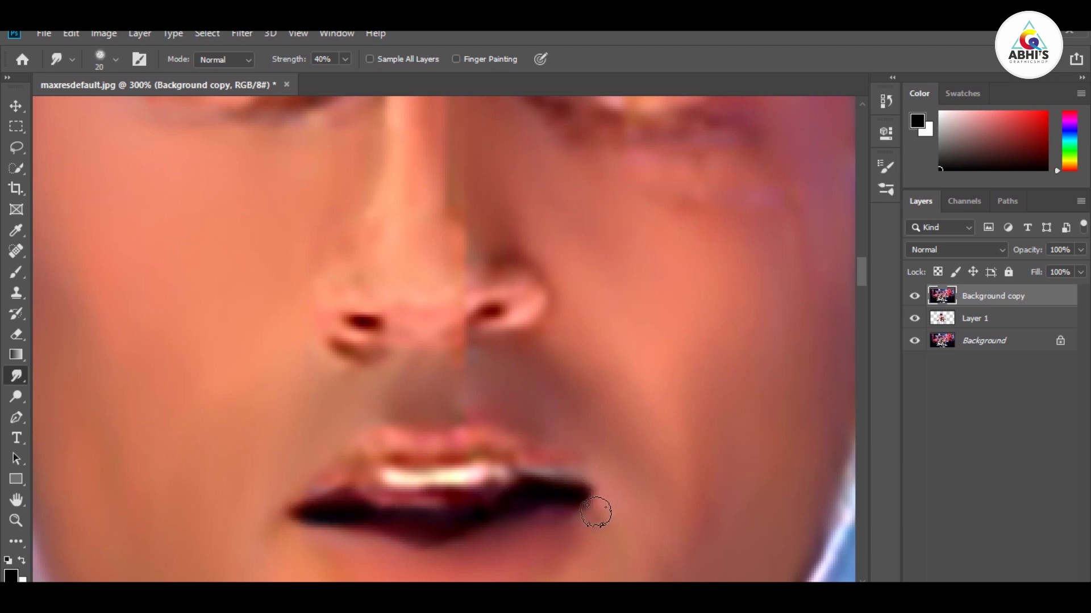
{"action": "mouse_move", "coordinate": [267, 498]}
{"action": "left_mouse_down"}
{"action": "mouse_move", "coordinate": [316, 475]}
{"action": "mouse_move", "coordinate": [551, 475]}
{"action": "mouse_move", "coordinate": [429, 447]}
{"action": "mouse_move", "coordinate": [330, 480]}
{"action": "mouse_move", "coordinate": [438, 455]}
{"action": "left_mouse_up"}
{"action": "mouse_move", "coordinate": [453, 413]}
{"action": "left_mouse_down"}
{"action": "mouse_move", "coordinate": [416, 416]}
{"action": "mouse_move", "coordinate": [562, 460]}
{"action": "mouse_move", "coordinate": [394, 453]}
{"action": "mouse_move", "coordinate": [511, 455]}
{"action": "mouse_move", "coordinate": [574, 475]}
{"action": "mouse_move", "coordinate": [507, 540]}
{"action": "mouse_move", "coordinate": [330, 535]}
{"action": "left_mouse_up"}
{"action": "scroll", "coordinate": [545, 260], "scroll_direction": "down", "scroll_amount": 3}
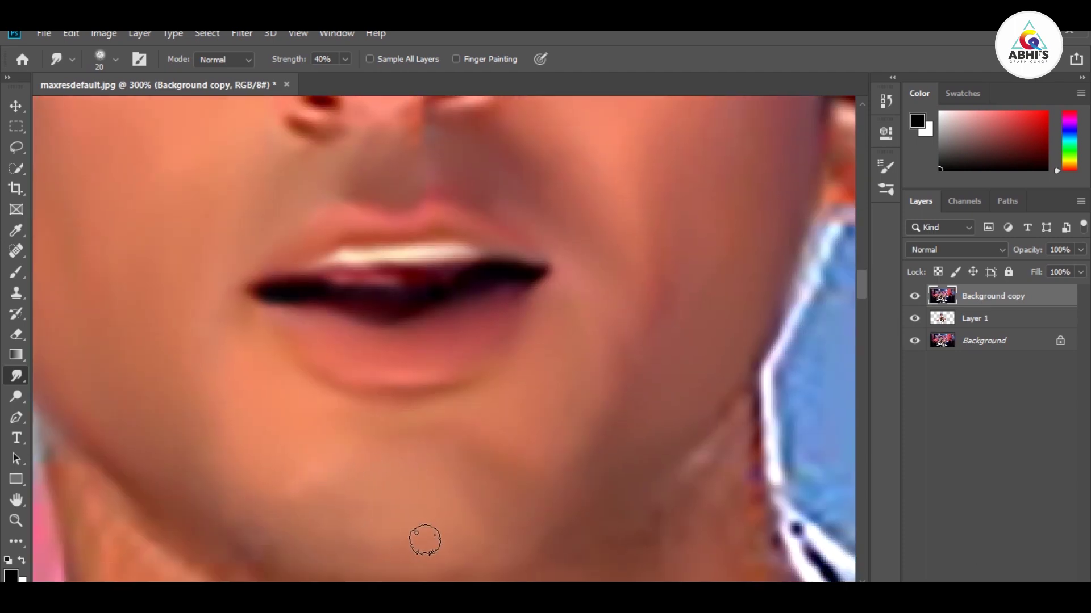
{"action": "scroll", "coordinate": [570, 497], "scroll_direction": "up", "scroll_amount": 5}
{"action": "scroll", "coordinate": [652, 541], "scroll_direction": "up", "scroll_amount": 1}
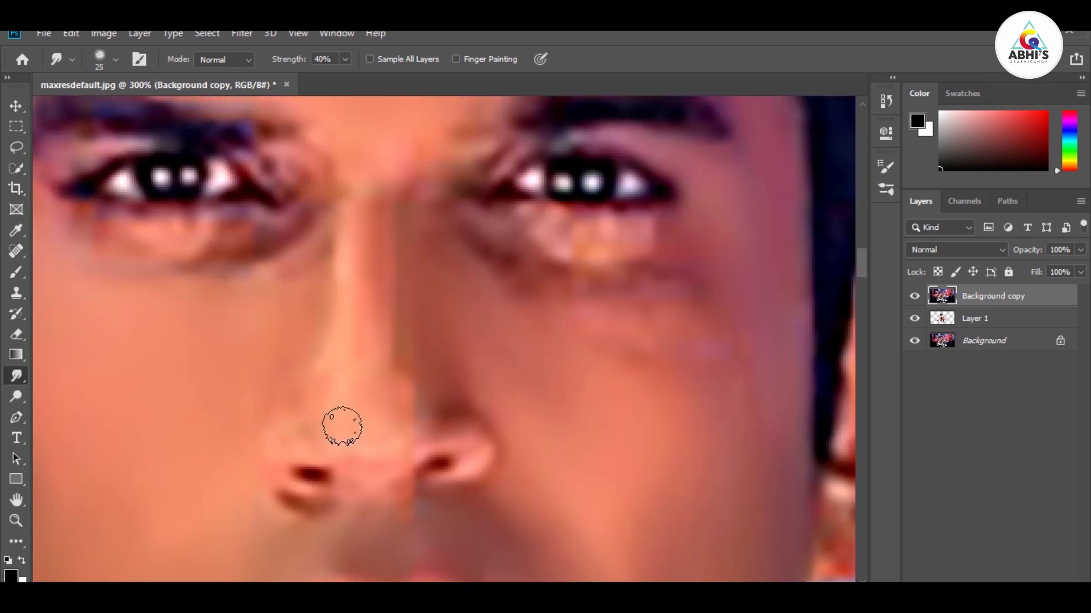
Smooth the nose and the dark nostril streak with a 25–30 px smudge brush
{"action": "key", "text": "bracketright"}
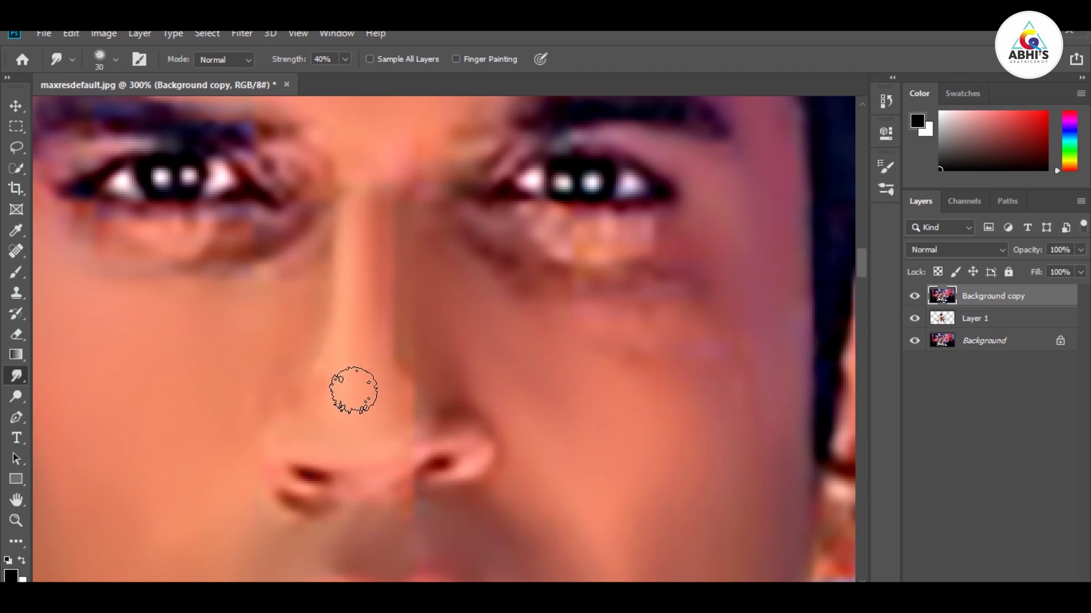
{"action": "left_click_drag", "start_coordinate": [365, 323], "coordinate": [384, 358]}
{"action": "key", "text": "bracketleft"}
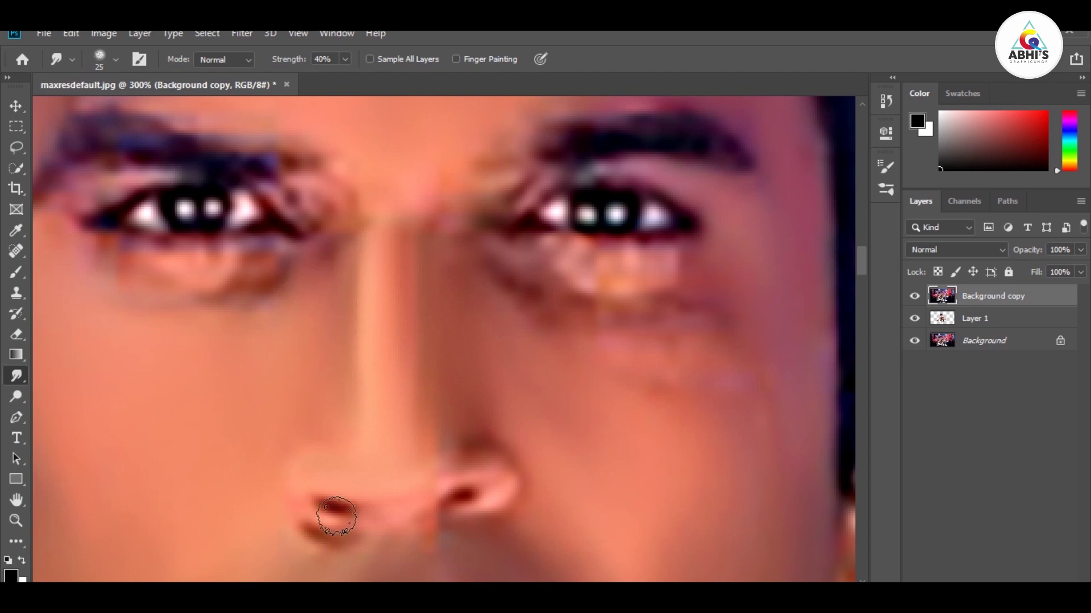
{"action": "left_click_drag", "start_coordinate": [363, 512], "coordinate": [341, 511]}
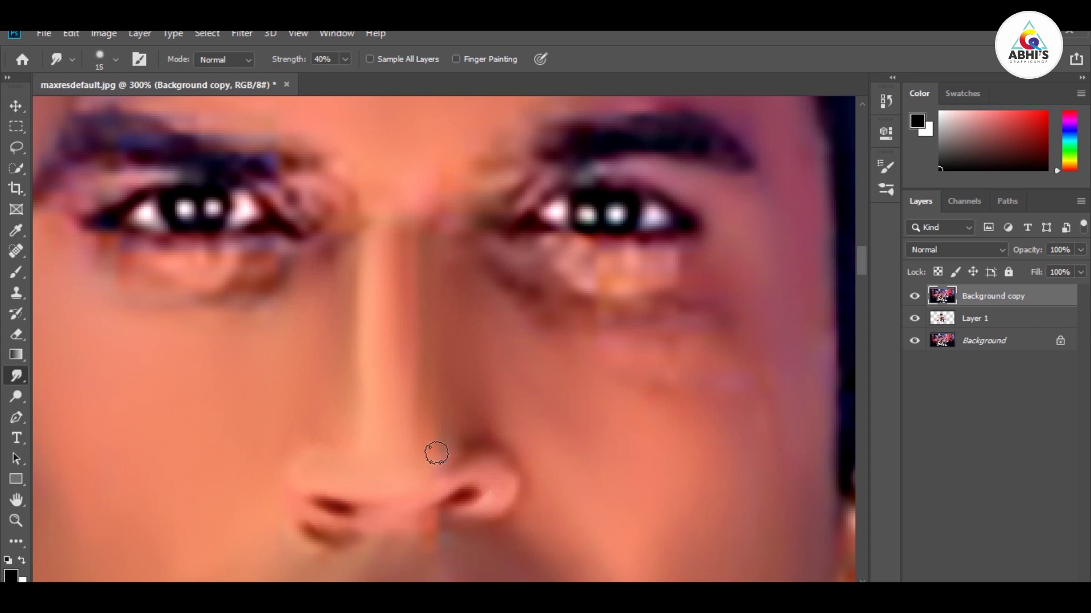
{"action": "scroll", "coordinate": [318, 456], "scroll_direction": "down", "scroll_amount": 3}
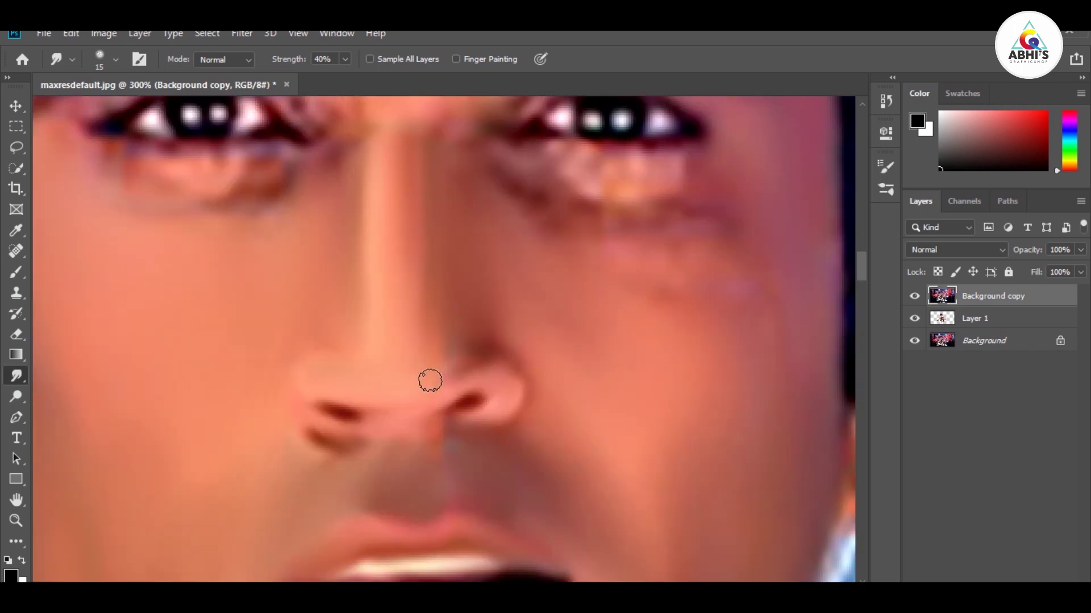
{"action": "scroll", "coordinate": [491, 407], "scroll_direction": "up", "scroll_amount": 3}
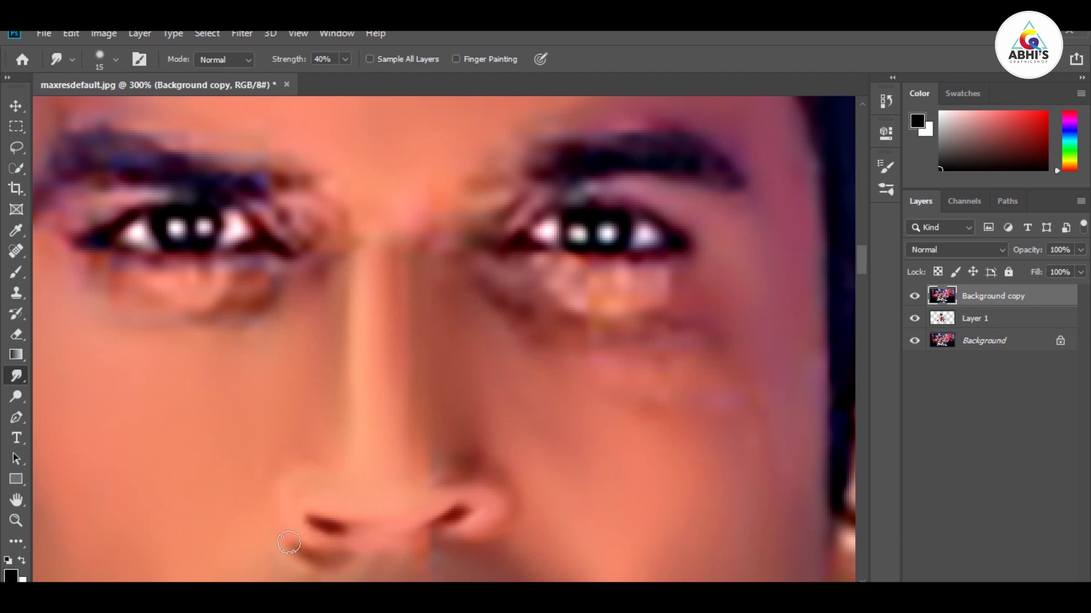
{"action": "scroll", "coordinate": [387, 562], "scroll_direction": "down", "scroll_amount": 5}
{"action": "scroll", "coordinate": [645, 151], "scroll_direction": "up", "scroll_amount": 7}
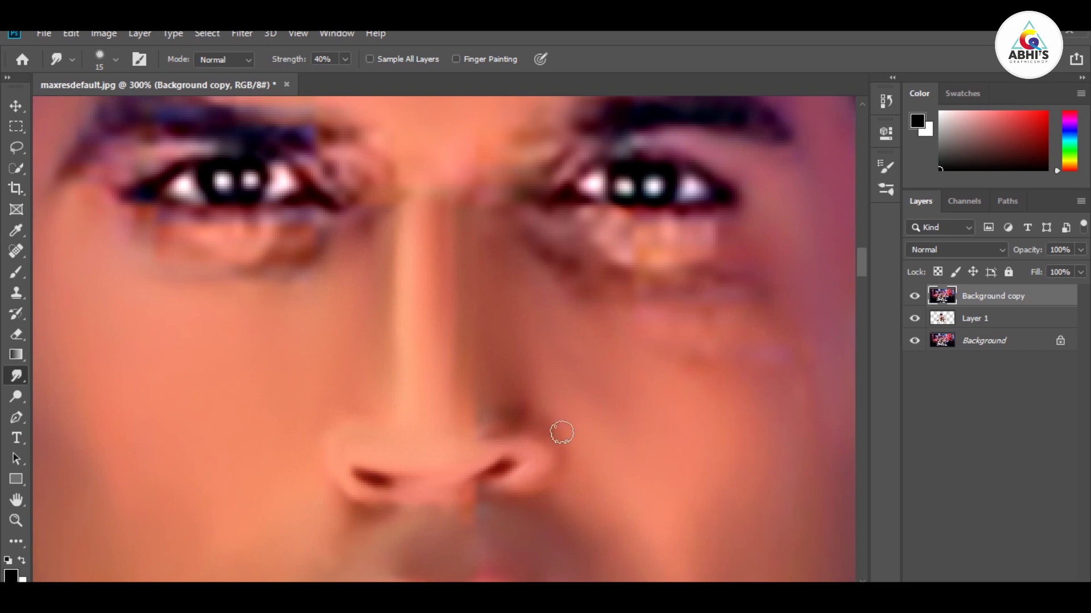
{"action": "scroll", "coordinate": [562, 433], "scroll_direction": "down", "scroll_amount": 4}
{"action": "scroll", "coordinate": [582, 283], "scroll_direction": "up", "scroll_amount": 6}
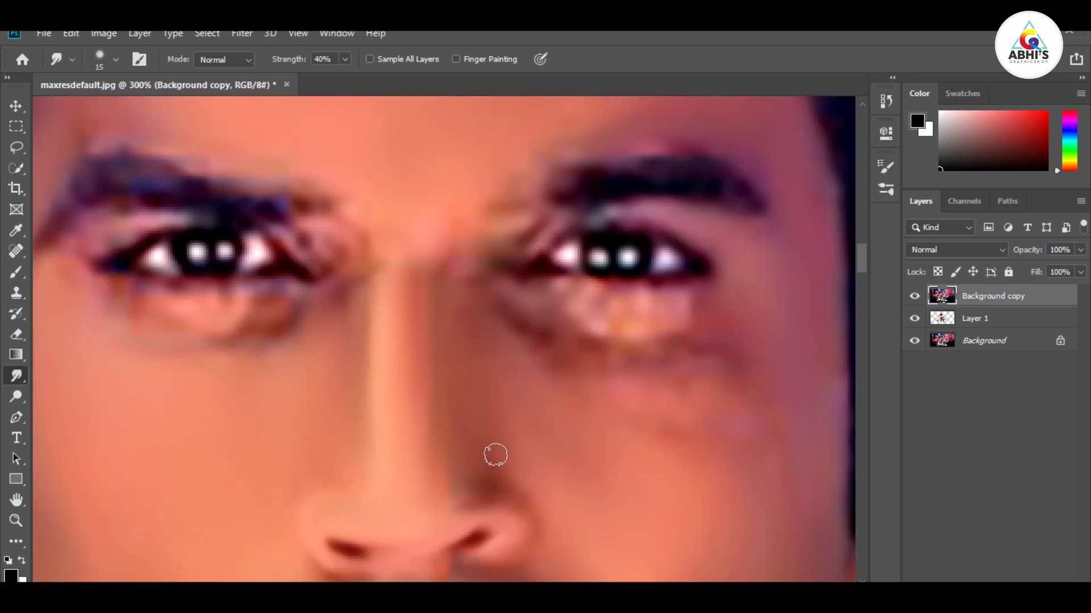
{"action": "scroll", "coordinate": [458, 376], "scroll_direction": "up", "scroll_amount": 3}
Smudge the outer eye corner lashes, eye white and under-eye shadow smooth
{"action": "mouse_move", "coordinate": [332, 305]}
{"action": "left_mouse_down"}
{"action": "mouse_move", "coordinate": [287, 293]}
{"action": "mouse_move", "coordinate": [594, 301]}
{"action": "mouse_move", "coordinate": [626, 319]}
{"action": "left_mouse_up"}
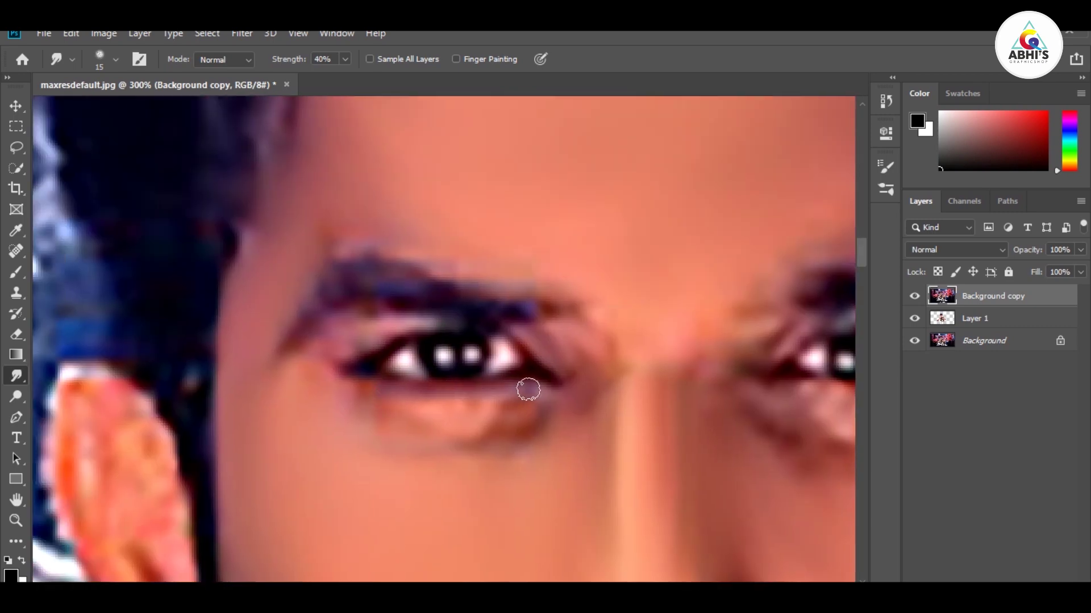
{"action": "left_click_drag", "start_coordinate": [378, 399], "coordinate": [496, 419]}
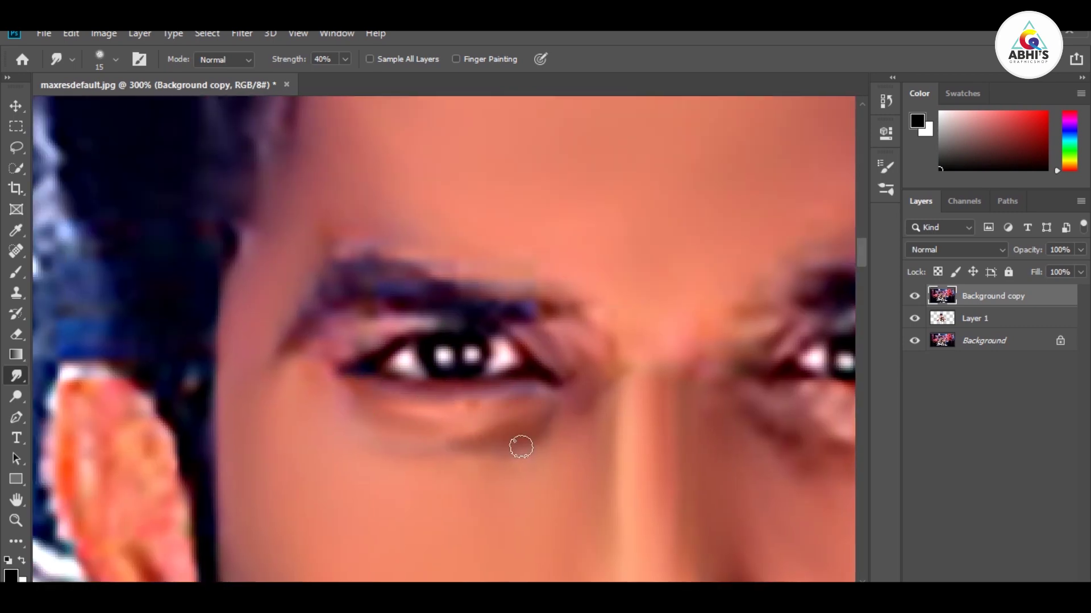
{"action": "mouse_move", "coordinate": [308, 376]}
{"action": "left_mouse_down"}
{"action": "mouse_move", "coordinate": [373, 326]}
{"action": "mouse_move", "coordinate": [531, 343]}
{"action": "mouse_move", "coordinate": [516, 331]}
{"action": "mouse_move", "coordinate": [493, 363]}
{"action": "left_mouse_up"}
{"action": "mouse_move", "coordinate": [399, 361]}
{"action": "left_mouse_down"}
{"action": "mouse_move", "coordinate": [458, 341]}
{"action": "mouse_move", "coordinate": [361, 364]}
{"action": "left_mouse_up"}
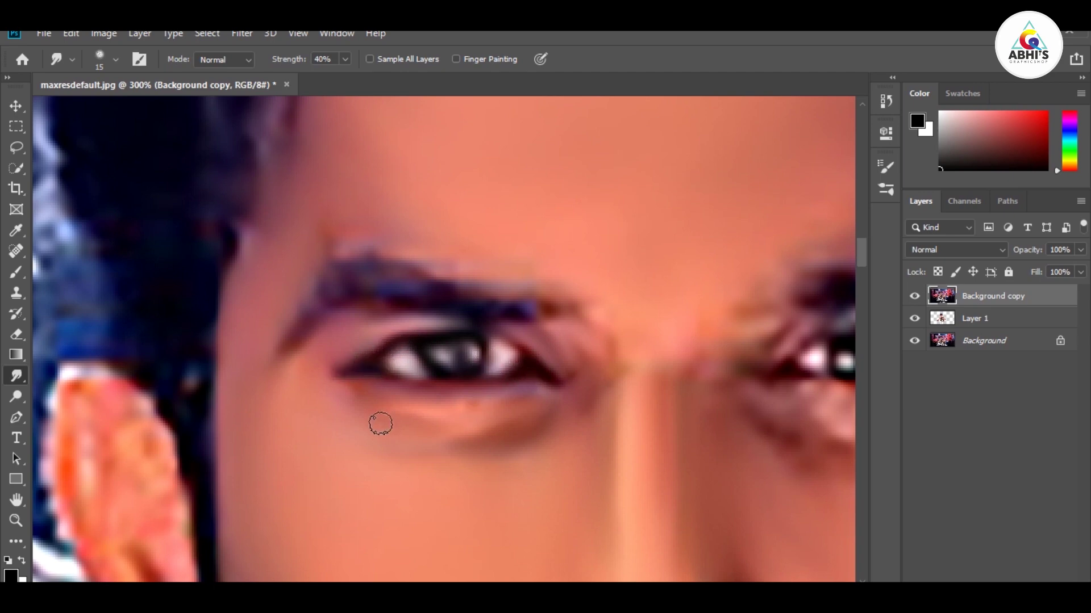
{"action": "key", "text": "bracketright"}
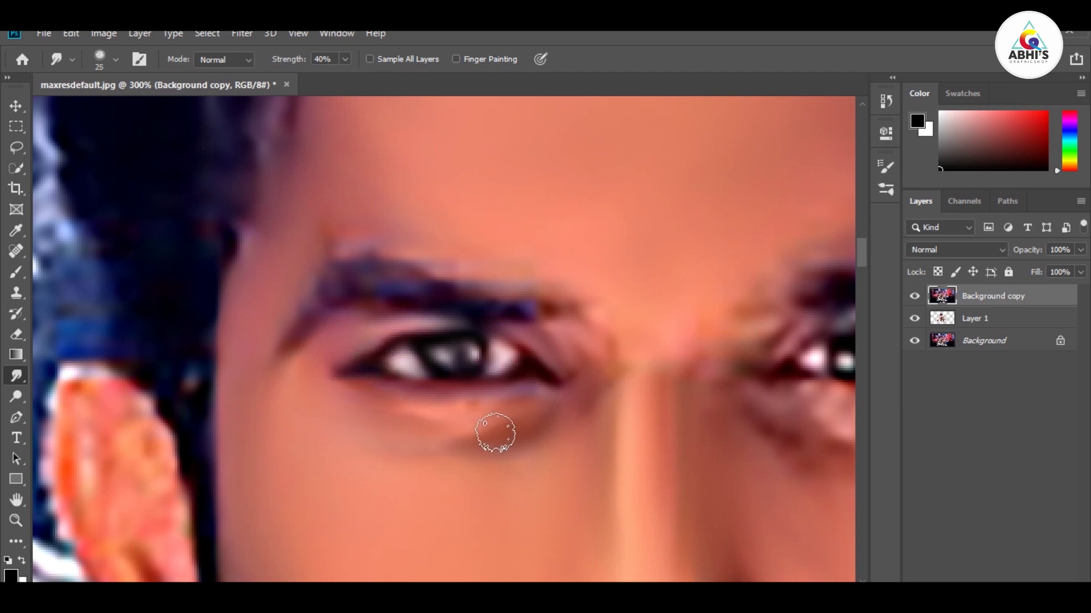
{"action": "mouse_move", "coordinate": [495, 433]}
{"action": "left_mouse_down"}
{"action": "mouse_move", "coordinate": [530, 445]}
{"action": "mouse_move", "coordinate": [352, 445]}
{"action": "mouse_move", "coordinate": [511, 453]}
{"action": "left_mouse_up"}
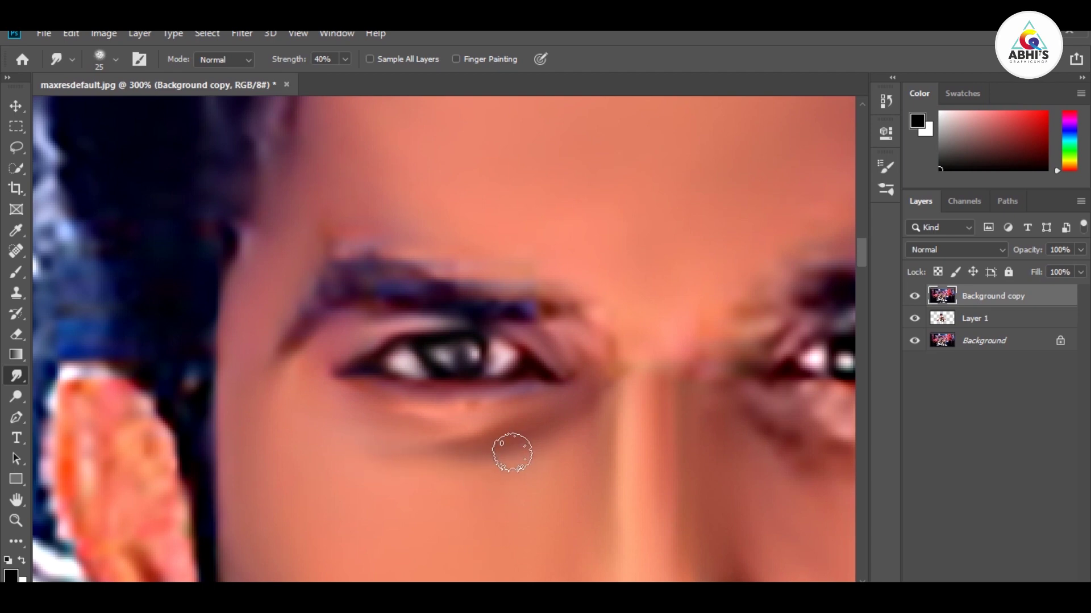
Blend both eyebrows and smooth the blotchy orange patch under the right eye
{"action": "scroll", "coordinate": [441, 350], "scroll_direction": "up", "scroll_amount": 2}
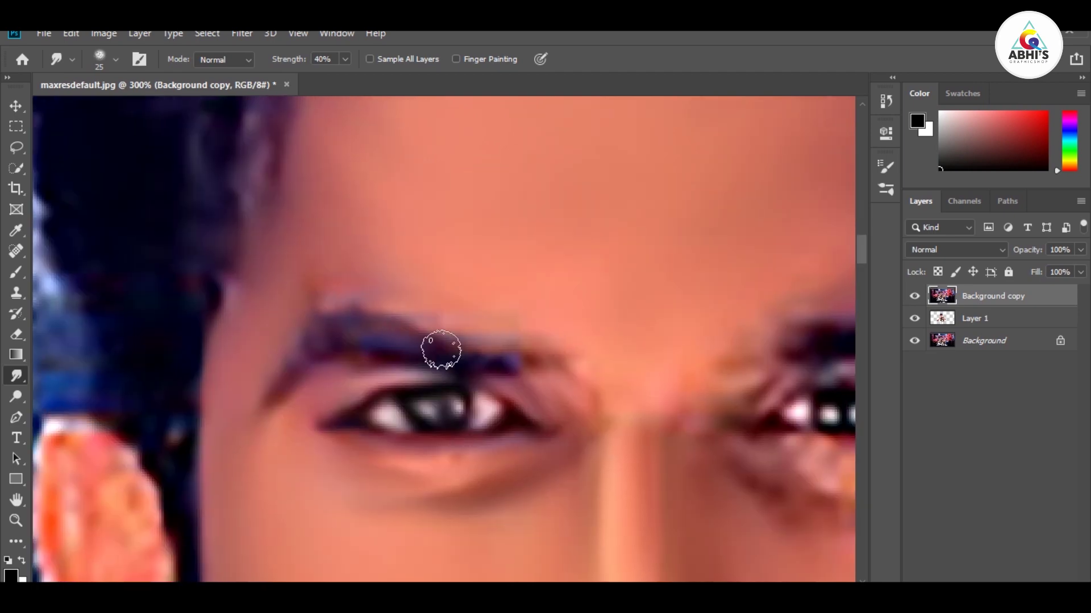
{"action": "mouse_move", "coordinate": [440, 349]}
{"action": "left_mouse_down"}
{"action": "mouse_move", "coordinate": [329, 329]}
{"action": "mouse_move", "coordinate": [540, 360]}
{"action": "mouse_move", "coordinate": [271, 401]}
{"action": "mouse_move", "coordinate": [278, 297]}
{"action": "mouse_move", "coordinate": [356, 270]}
{"action": "mouse_move", "coordinate": [429, 309]}
{"action": "mouse_move", "coordinate": [578, 337]}
{"action": "mouse_move", "coordinate": [469, 316]}
{"action": "mouse_move", "coordinate": [263, 360]}
{"action": "mouse_move", "coordinate": [502, 349]}
{"action": "mouse_move", "coordinate": [247, 388]}
{"action": "mouse_move", "coordinate": [282, 400]}
{"action": "mouse_move", "coordinate": [516, 365]}
{"action": "mouse_move", "coordinate": [567, 409]}
{"action": "mouse_move", "coordinate": [558, 350]}
{"action": "left_mouse_up"}
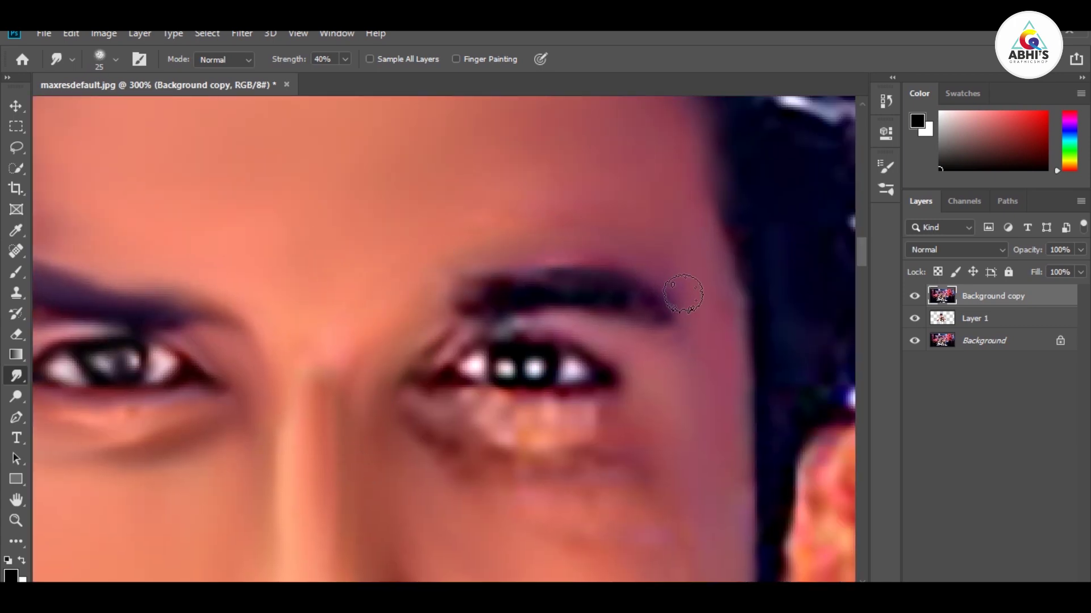
{"action": "left_click_drag", "start_coordinate": [615, 292], "coordinate": [531, 305]}
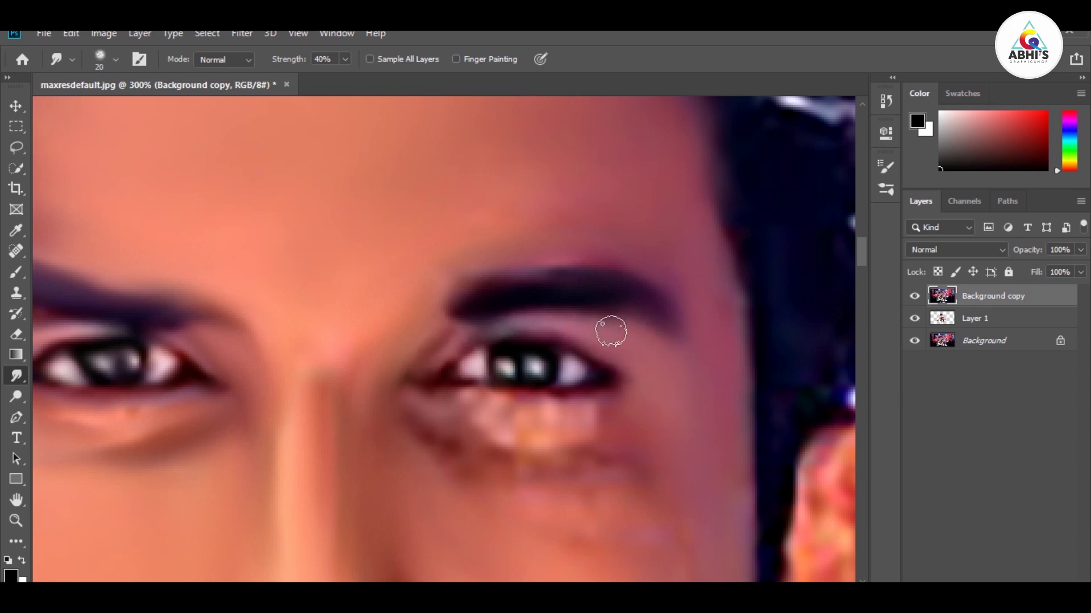
{"action": "mouse_move", "coordinate": [619, 398]}
{"action": "left_mouse_down"}
{"action": "mouse_move", "coordinate": [587, 416]}
{"action": "mouse_move", "coordinate": [479, 396]}
{"action": "mouse_move", "coordinate": [501, 441]}
{"action": "mouse_move", "coordinate": [437, 437]}
{"action": "left_mouse_up"}
{"action": "mouse_move", "coordinate": [671, 482]}
{"action": "left_mouse_down"}
{"action": "mouse_move", "coordinate": [645, 407]}
{"action": "mouse_move", "coordinate": [608, 451]}
{"action": "mouse_move", "coordinate": [495, 483]}
{"action": "left_mouse_up"}
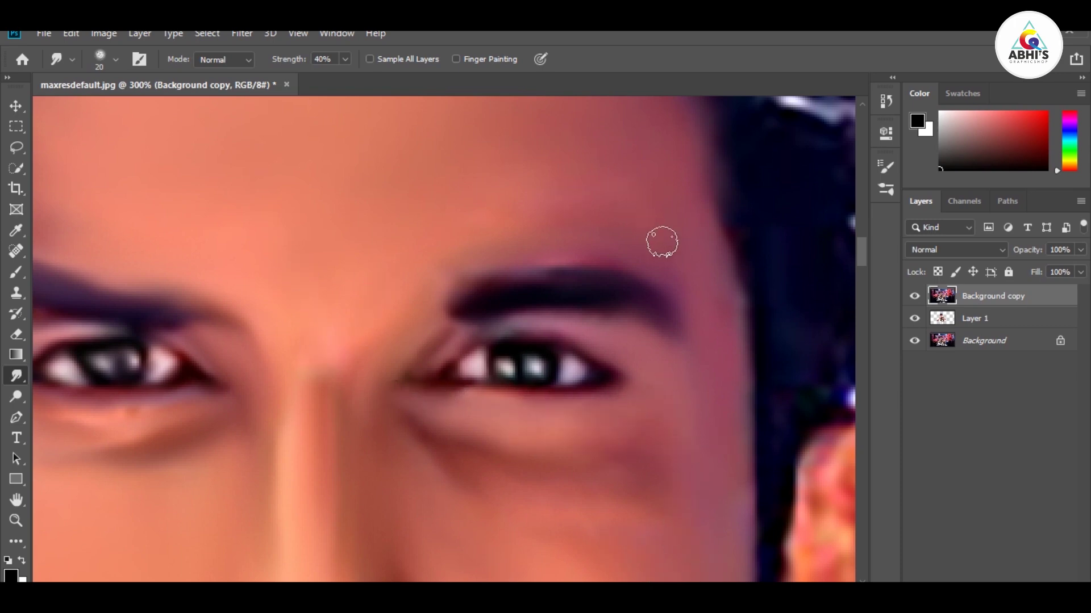
Smudge the left ear's rough texture and earlobe smooth
{"action": "scroll", "coordinate": [414, 273], "scroll_direction": "up", "scroll_amount": 3}
{"action": "scroll", "coordinate": [445, 288], "scroll_direction": "up", "scroll_amount": 1}
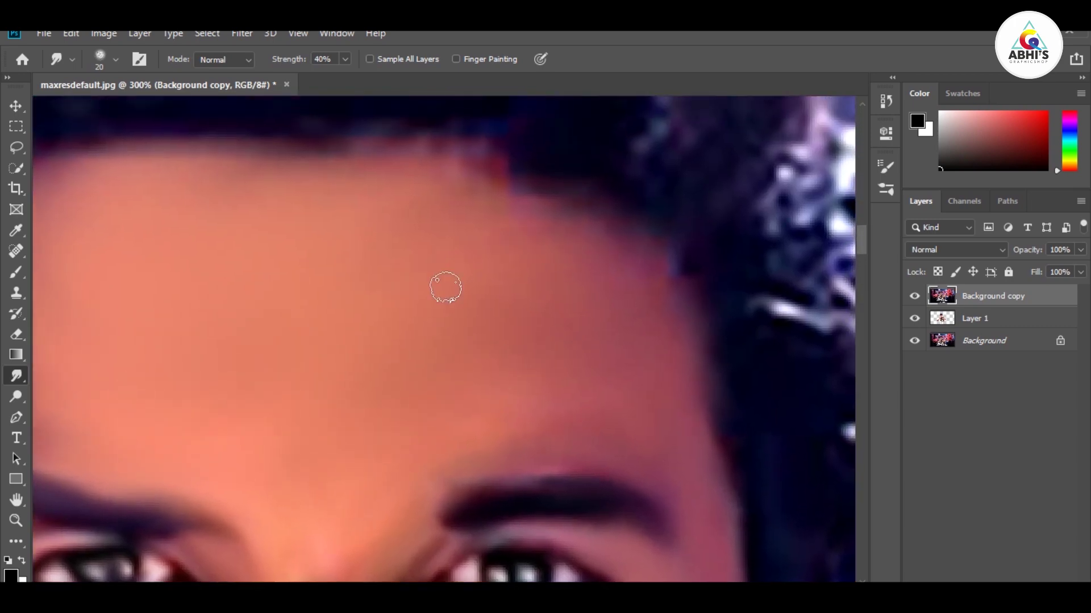
{"action": "scroll", "coordinate": [494, 285], "scroll_direction": "down", "scroll_amount": 3}
{"action": "scroll", "coordinate": [488, 290], "scroll_direction": "up", "scroll_amount": 2}
{"action": "scroll", "coordinate": [483, 292], "scroll_direction": "up", "scroll_amount": 1}
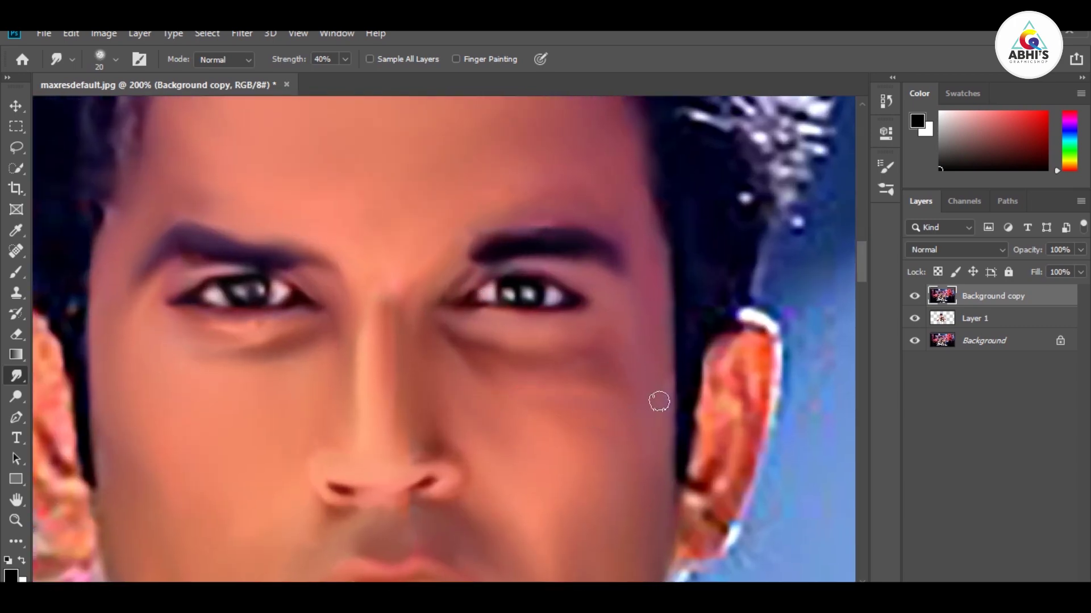
{"action": "scroll", "coordinate": [659, 401], "scroll_direction": "down", "scroll_amount": 2}
{"action": "scroll", "coordinate": [366, 363], "scroll_direction": "up", "scroll_amount": 2}
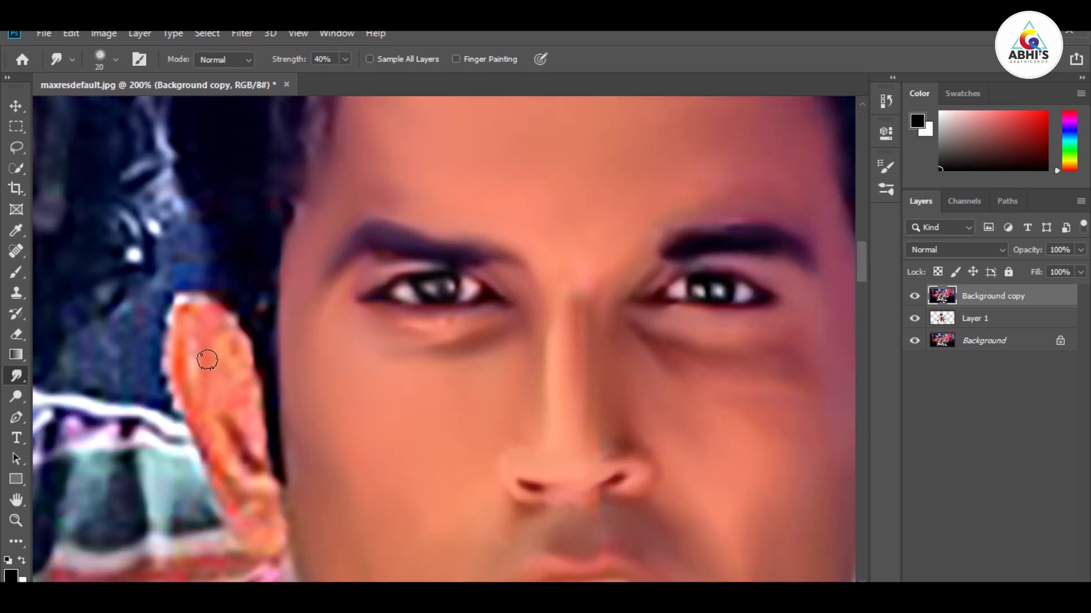
{"action": "mouse_move", "coordinate": [206, 327]}
{"action": "left_mouse_down"}
{"action": "mouse_move", "coordinate": [195, 323]}
{"action": "mouse_move", "coordinate": [187, 365]}
{"action": "mouse_move", "coordinate": [231, 377]}
{"action": "mouse_move", "coordinate": [240, 426]}
{"action": "mouse_move", "coordinate": [209, 309]}
{"action": "mouse_move", "coordinate": [219, 323]}
{"action": "mouse_move", "coordinate": [182, 326]}
{"action": "mouse_move", "coordinate": [252, 504]}
{"action": "mouse_move", "coordinate": [191, 391]}
{"action": "left_mouse_up"}
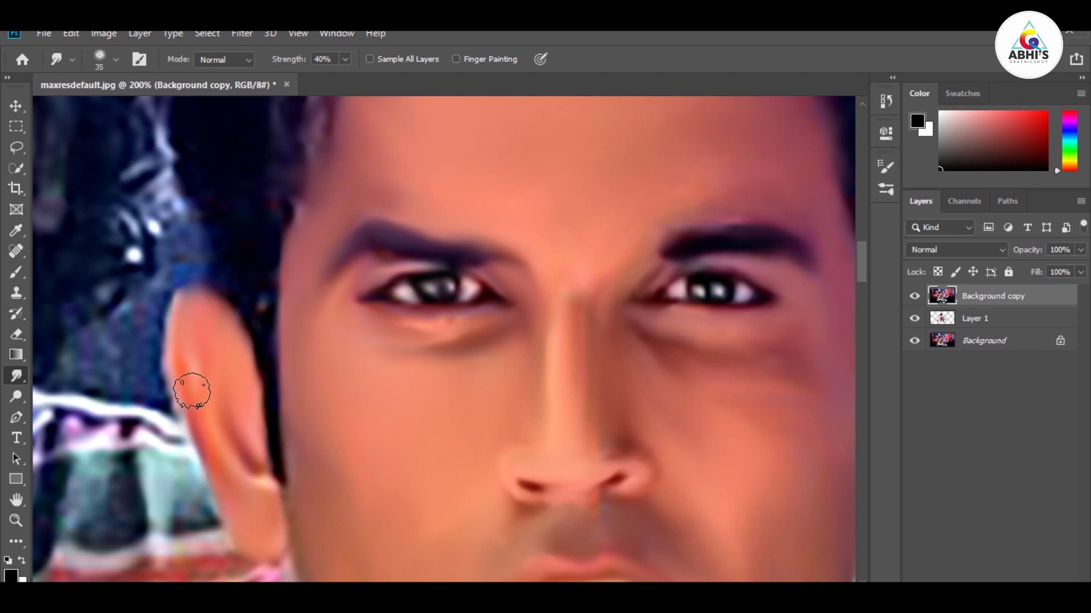
{"action": "left_click_drag", "start_coordinate": [258, 463], "coordinate": [243, 456]}
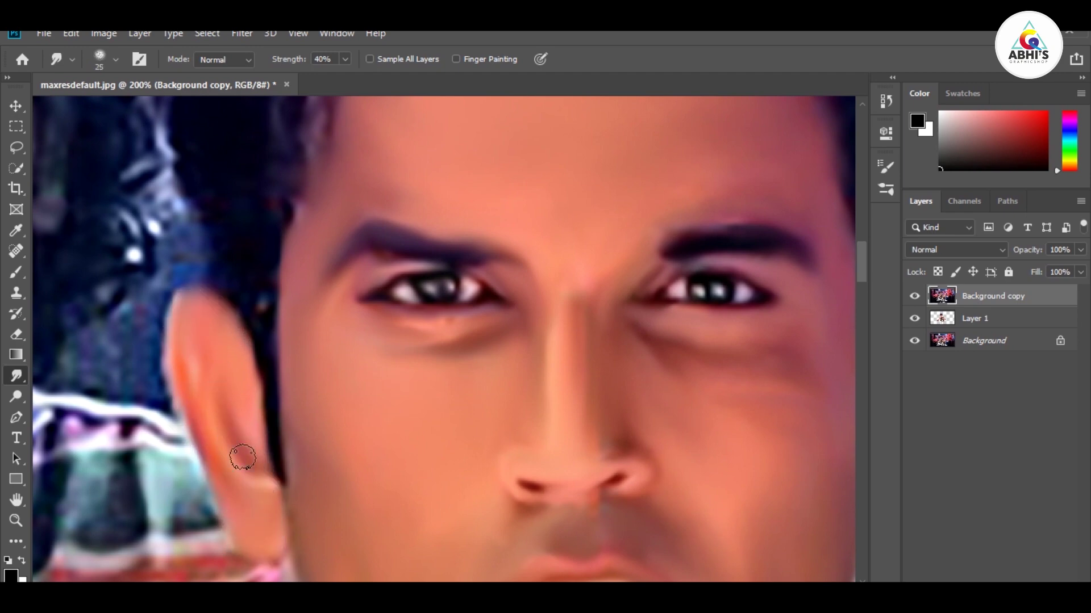
Smooth the grainy texture on the right ear down to the lobe
{"action": "left_click_drag", "start_coordinate": [556, 318], "coordinate": [460, 283]}
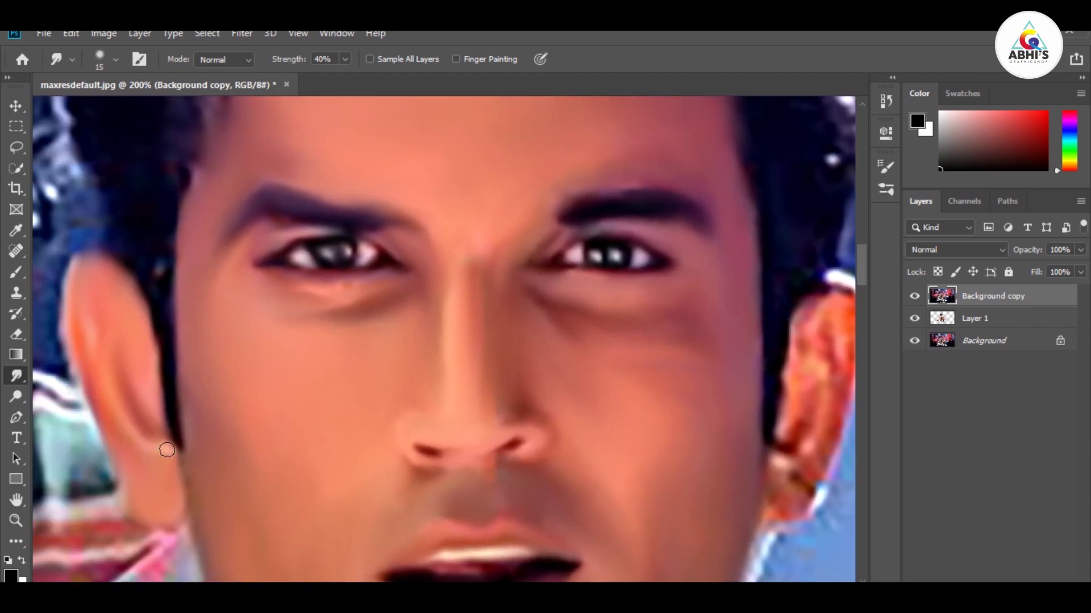
{"action": "left_click_drag", "start_coordinate": [482, 356], "coordinate": [210, 404]}
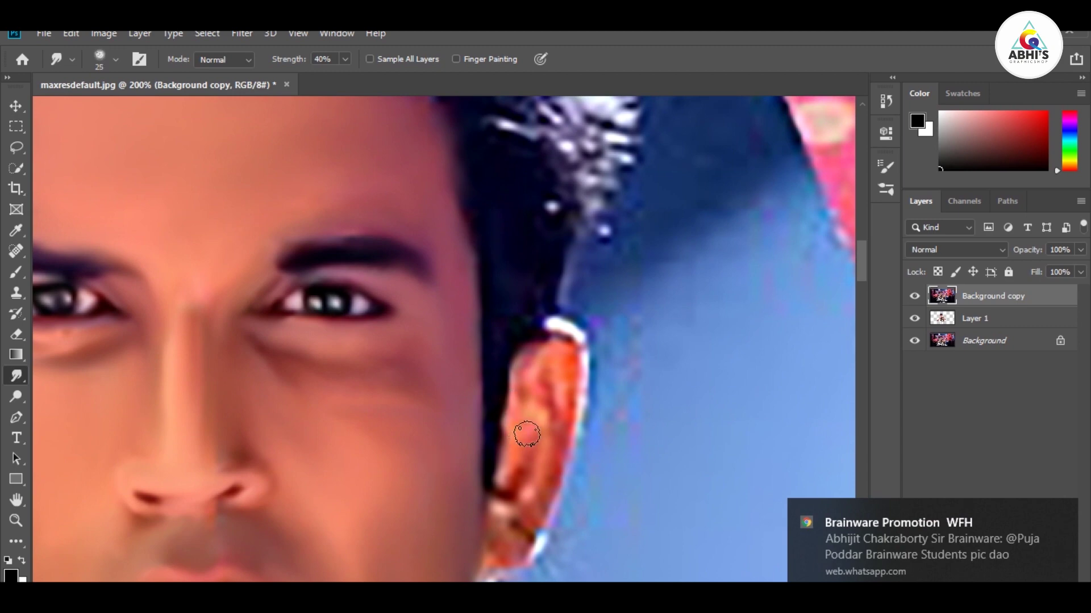
{"action": "mouse_move", "coordinate": [527, 448]}
{"action": "left_mouse_down"}
{"action": "mouse_move", "coordinate": [518, 407]}
{"action": "mouse_move", "coordinate": [556, 361]}
{"action": "mouse_move", "coordinate": [570, 361]}
{"action": "mouse_move", "coordinate": [522, 545]}
{"action": "mouse_move", "coordinate": [491, 564]}
{"action": "left_mouse_up"}
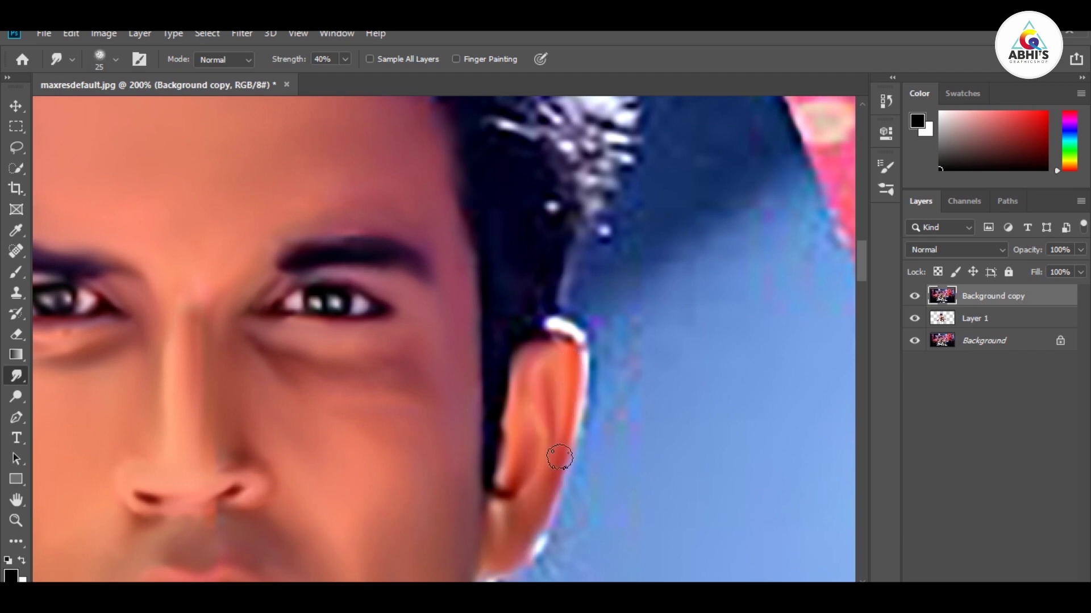
{"action": "mouse_move", "coordinate": [560, 457]}
{"action": "left_mouse_down"}
{"action": "mouse_move", "coordinate": [516, 487]}
{"action": "mouse_move", "coordinate": [533, 360]}
{"action": "mouse_move", "coordinate": [560, 348]}
{"action": "mouse_move", "coordinate": [500, 544]}
{"action": "left_mouse_up"}
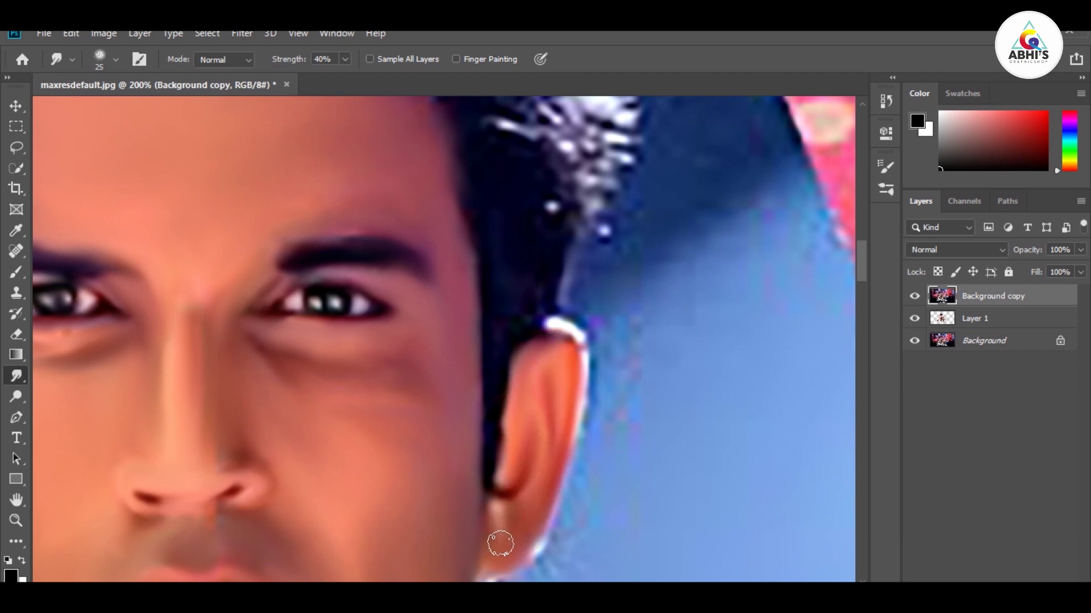
Smooth the neck edge and bumpy neck texture, enlarging the smudge brush slightly
{"action": "scroll", "coordinate": [507, 441], "scroll_direction": "down", "scroll_amount": 3}
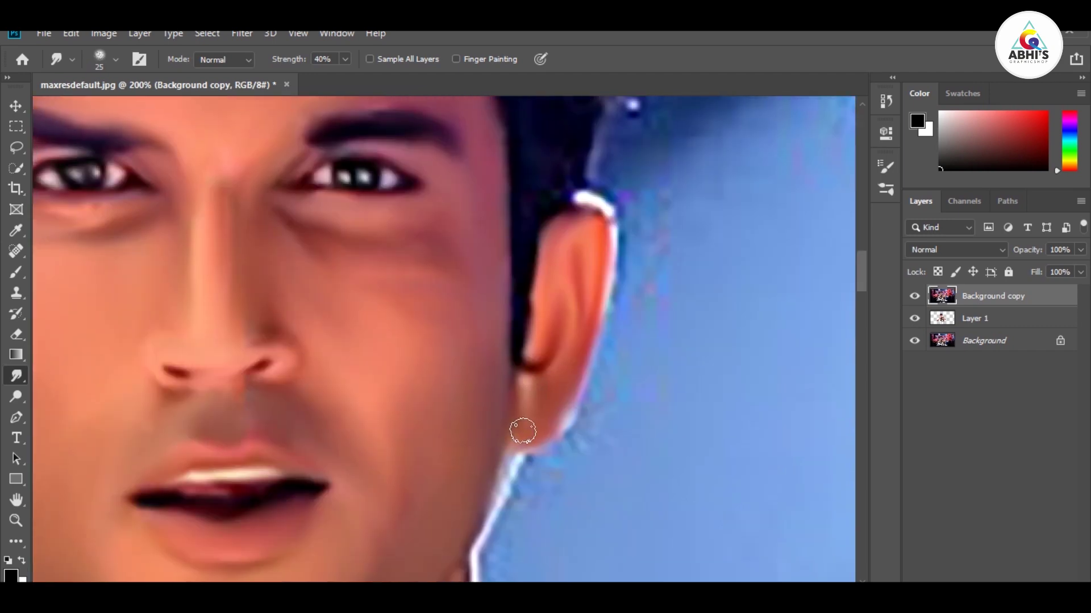
{"action": "scroll", "coordinate": [522, 430], "scroll_direction": "down", "scroll_amount": 5}
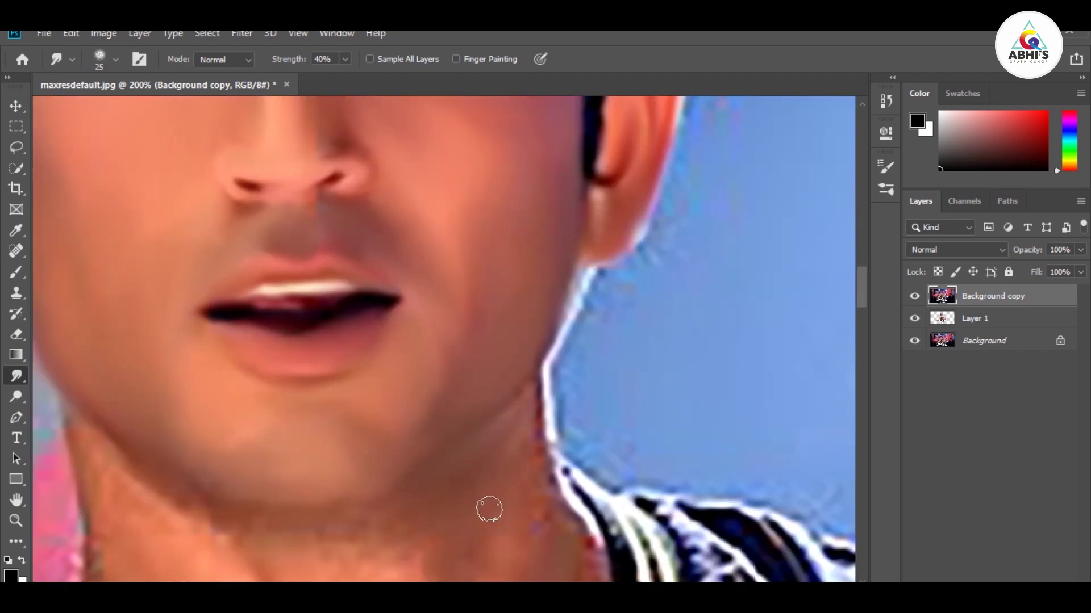
{"action": "scroll", "coordinate": [489, 509], "scroll_direction": "down", "scroll_amount": 2}
{"action": "scroll", "coordinate": [524, 389], "scroll_direction": "down", "scroll_amount": 3}
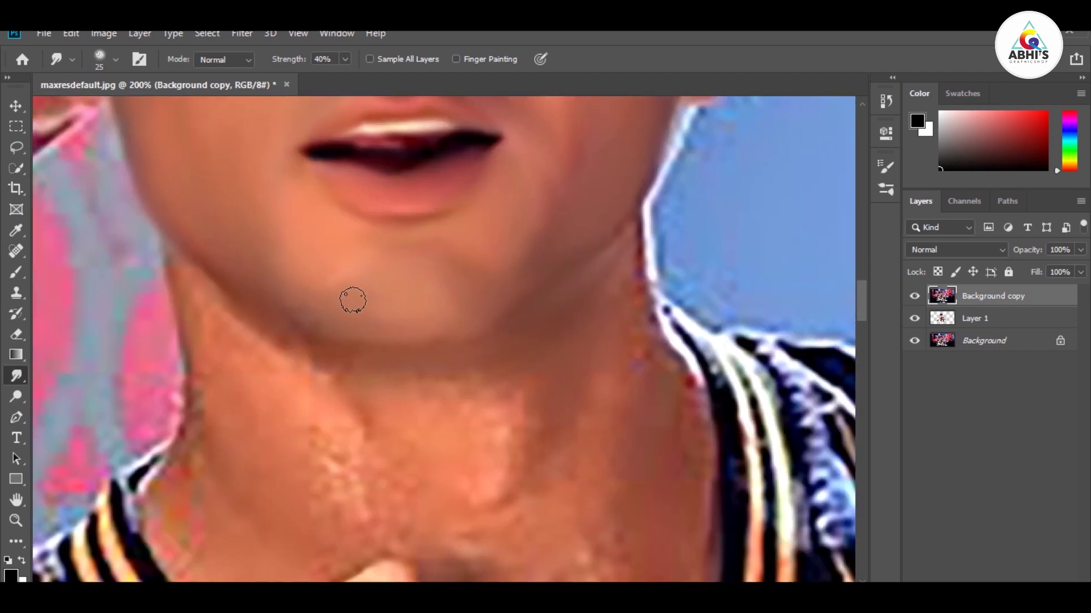
{"action": "left_click_drag", "start_coordinate": [165, 293], "coordinate": [267, 335]}
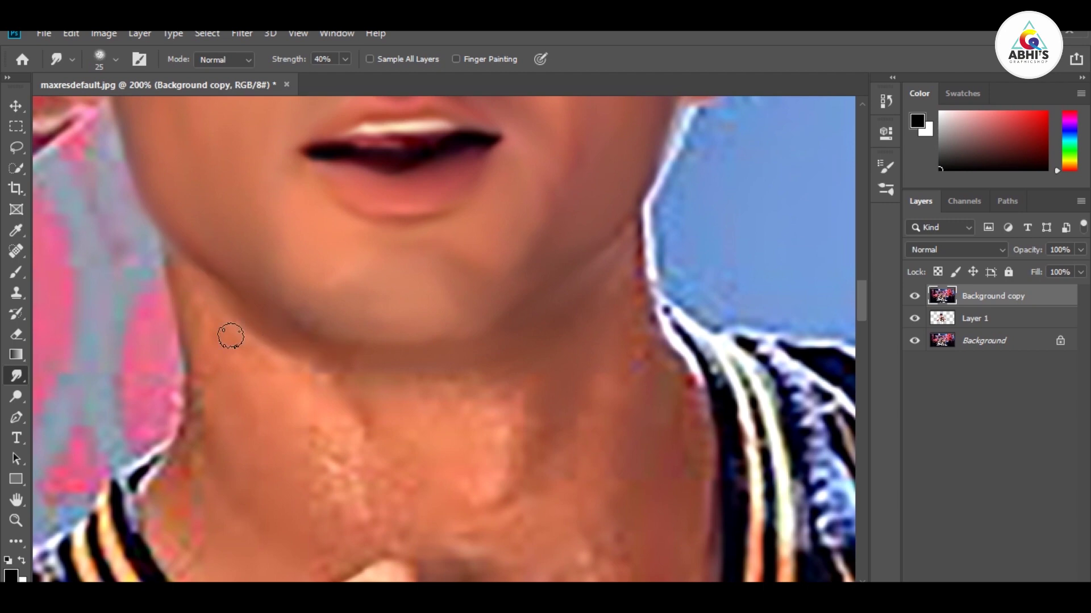
{"action": "key", "text": "bracketright"}
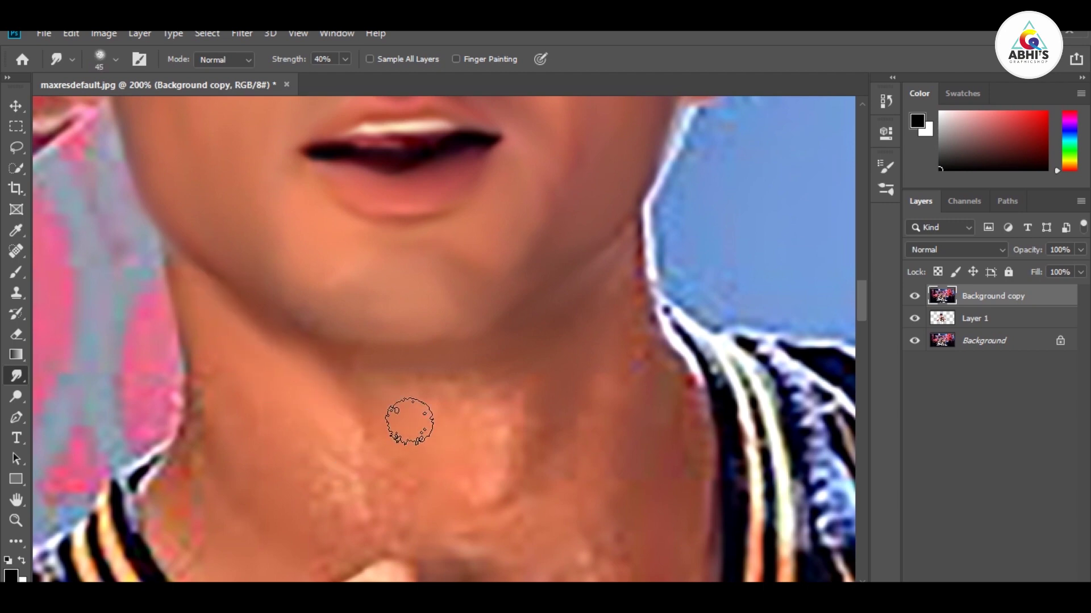
{"action": "mouse_move", "coordinate": [287, 385]}
{"action": "left_mouse_down"}
{"action": "mouse_move", "coordinate": [459, 386]}
{"action": "mouse_move", "coordinate": [531, 517]}
{"action": "mouse_move", "coordinate": [527, 443]}
{"action": "mouse_move", "coordinate": [585, 556]}
{"action": "mouse_move", "coordinate": [510, 575]}
{"action": "mouse_move", "coordinate": [309, 531]}
{"action": "mouse_move", "coordinate": [365, 511]}
{"action": "left_mouse_up"}
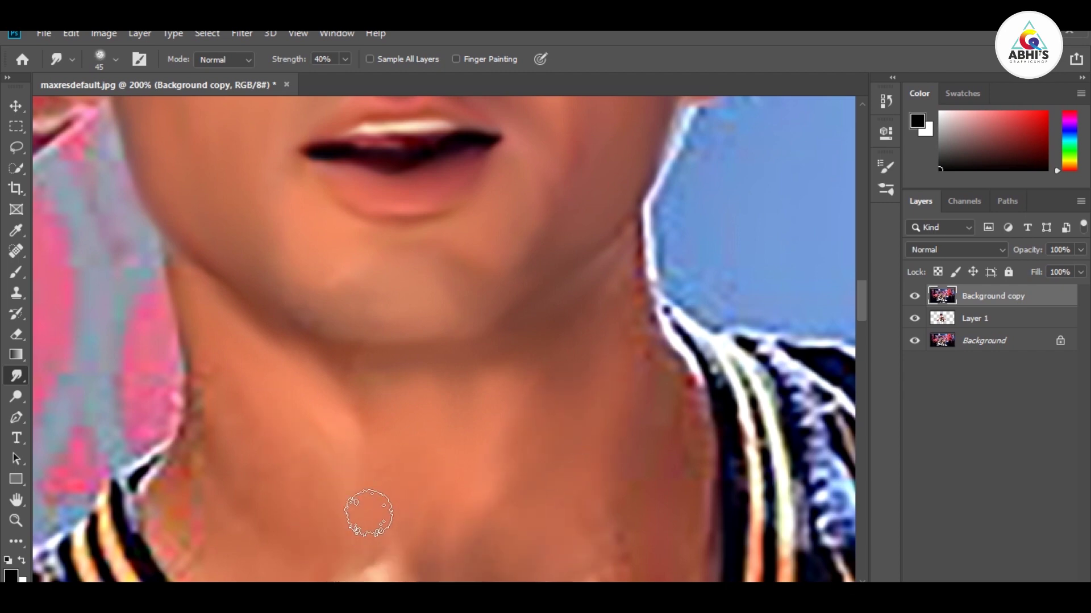
Smooth the left side of the neck, the collar skin and the neck's reddish right edge
{"action": "scroll", "coordinate": [316, 341], "scroll_direction": "down", "scroll_amount": 3}
{"action": "mouse_move", "coordinate": [334, 479]}
{"action": "left_mouse_down"}
{"action": "mouse_move", "coordinate": [250, 504]}
{"action": "mouse_move", "coordinate": [229, 339]}
{"action": "mouse_move", "coordinate": [233, 276]}
{"action": "left_mouse_up"}
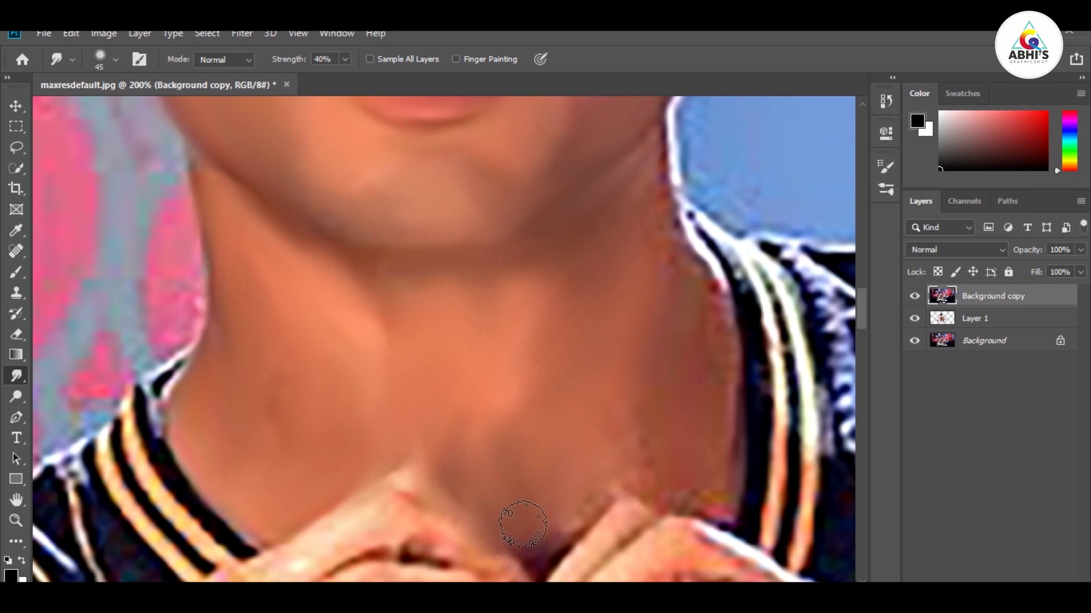
{"action": "left_click_drag", "start_coordinate": [511, 563], "coordinate": [604, 494]}
{"action": "mouse_move", "coordinate": [698, 494]}
{"action": "left_mouse_down"}
{"action": "mouse_move", "coordinate": [672, 227]}
{"action": "mouse_move", "coordinate": [706, 448]}
{"action": "left_mouse_up"}
{"action": "scroll", "coordinate": [667, 351], "scroll_direction": "up", "scroll_amount": 3}
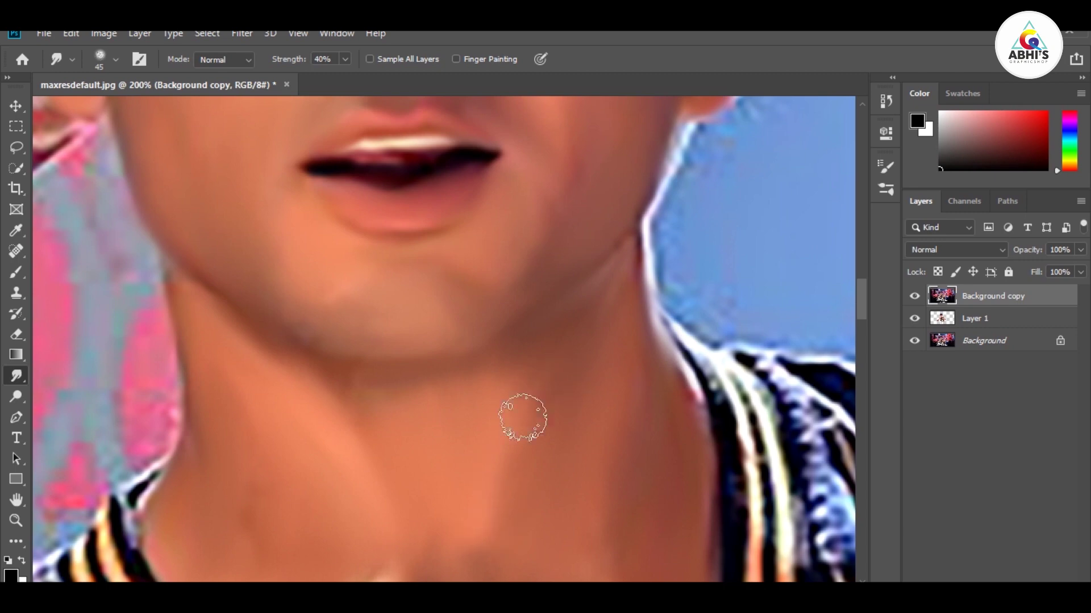
{"action": "scroll", "coordinate": [524, 414], "scroll_direction": "up", "scroll_amount": 3}
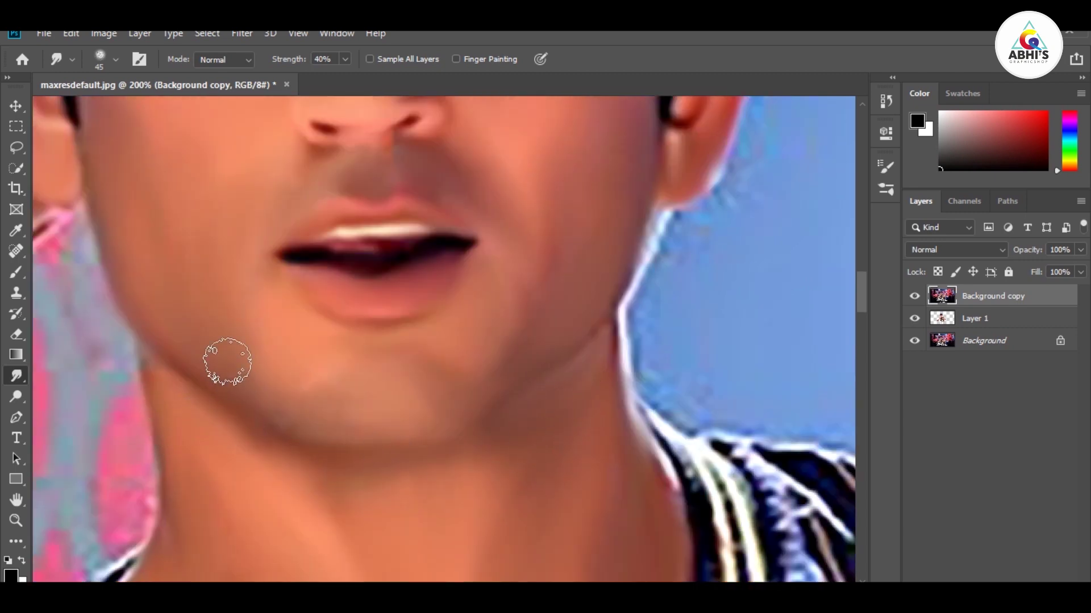
{"action": "scroll", "coordinate": [557, 180], "scroll_direction": "down", "scroll_amount": 5}
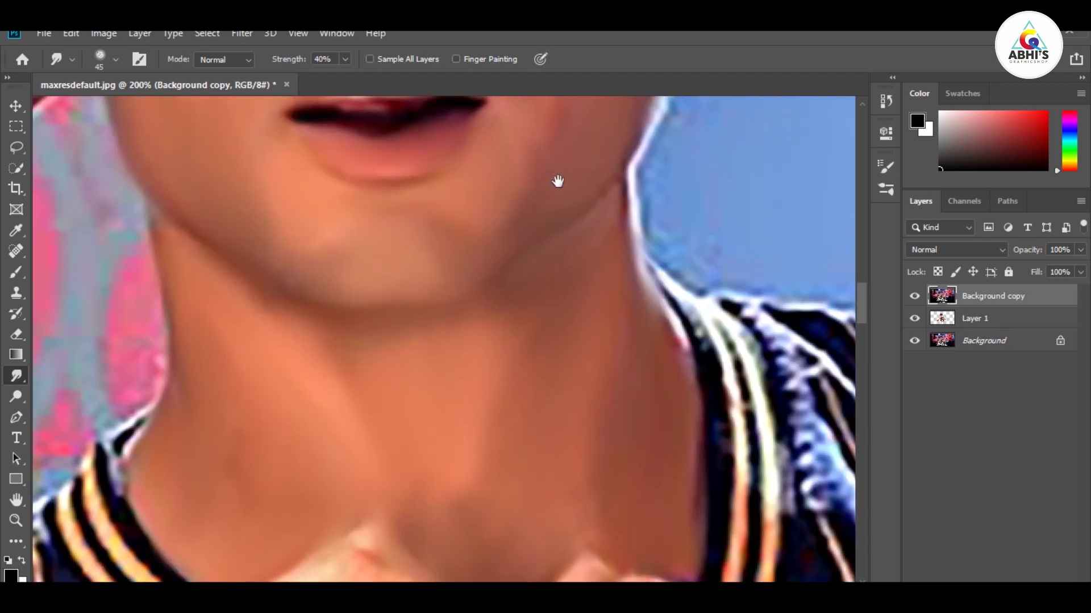
{"action": "scroll", "coordinate": [226, 385], "scroll_direction": "down", "scroll_amount": 4}
{"action": "scroll", "coordinate": [316, 387], "scroll_direction": "up", "scroll_amount": 10}
{"action": "scroll", "coordinate": [579, 555], "scroll_direction": "up", "scroll_amount": 5}
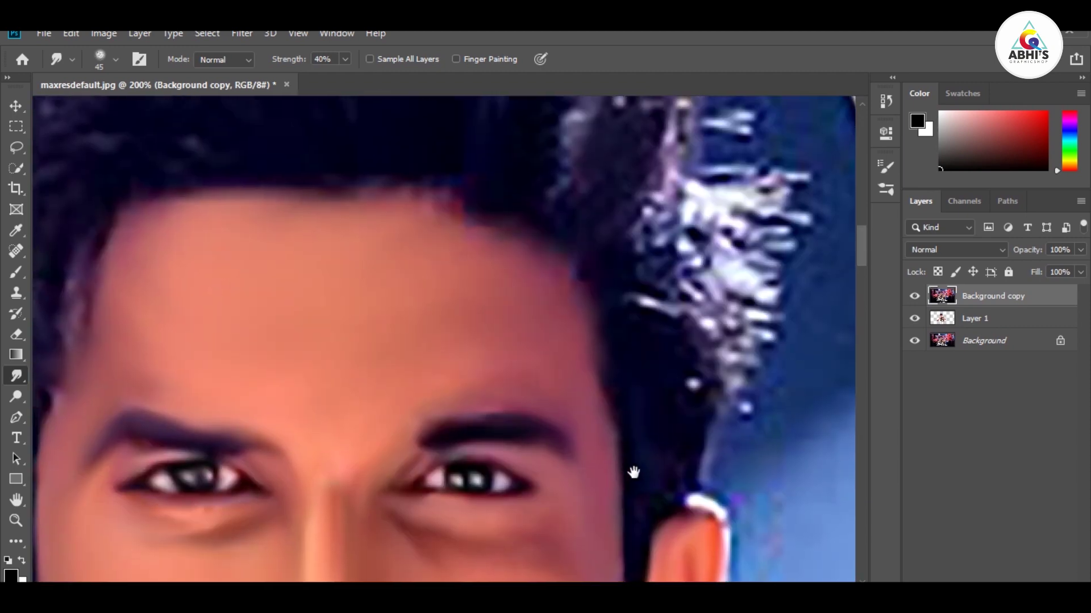
{"action": "scroll", "coordinate": [631, 470], "scroll_direction": "up", "scroll_amount": 6}
Smudge the hairline into the forehead and smear the upper-left hair into smooth strands
{"action": "mouse_move", "coordinate": [401, 348]}
{"action": "left_mouse_down"}
{"action": "mouse_move", "coordinate": [477, 384]}
{"action": "mouse_move", "coordinate": [621, 389]}
{"action": "mouse_move", "coordinate": [460, 414]}
{"action": "mouse_move", "coordinate": [423, 379]}
{"action": "mouse_move", "coordinate": [159, 348]}
{"action": "mouse_move", "coordinate": [146, 404]}
{"action": "mouse_move", "coordinate": [550, 343]}
{"action": "left_mouse_up"}
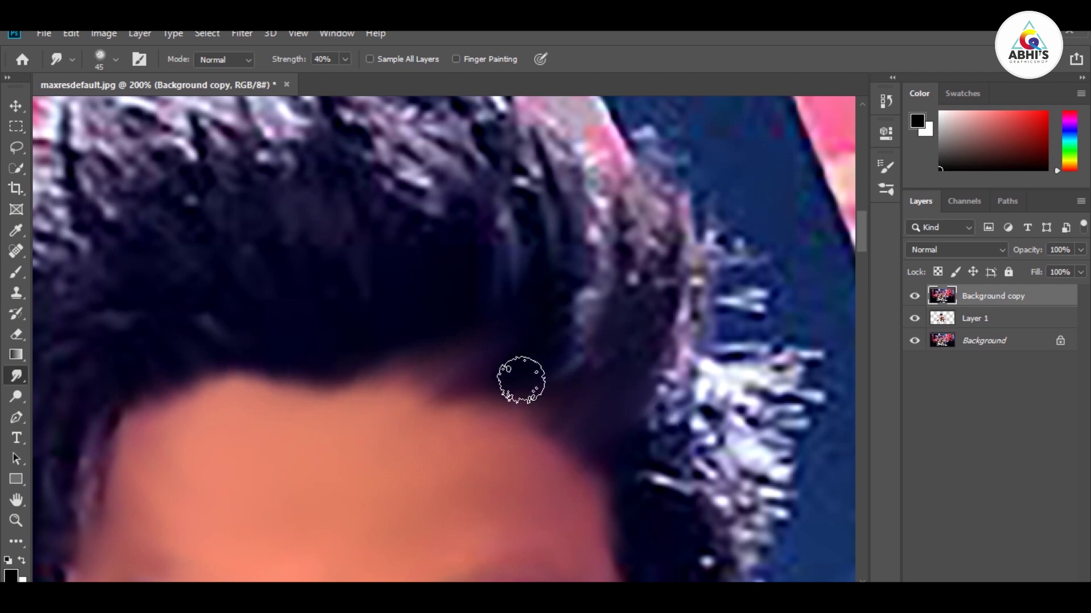
{"action": "left_click_drag", "start_coordinate": [462, 297], "coordinate": [723, 217]}
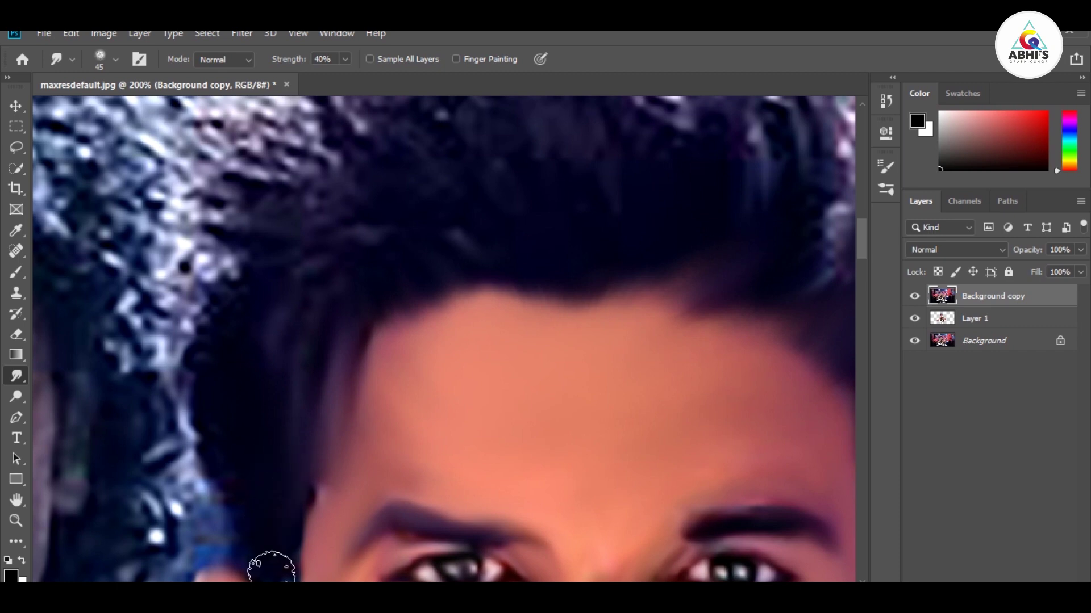
{"action": "left_click_drag", "start_coordinate": [504, 261], "coordinate": [516, 408]}
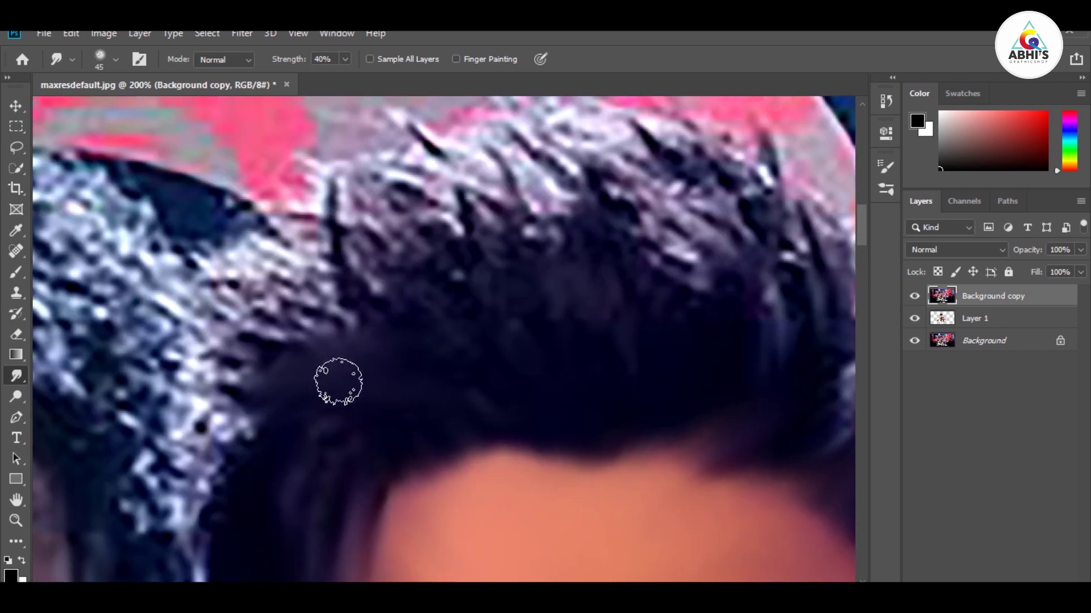
{"action": "mouse_move", "coordinate": [338, 382]}
{"action": "left_mouse_down"}
{"action": "mouse_move", "coordinate": [292, 287]}
{"action": "mouse_move", "coordinate": [316, 338]}
{"action": "mouse_move", "coordinate": [222, 445]}
{"action": "left_mouse_up"}
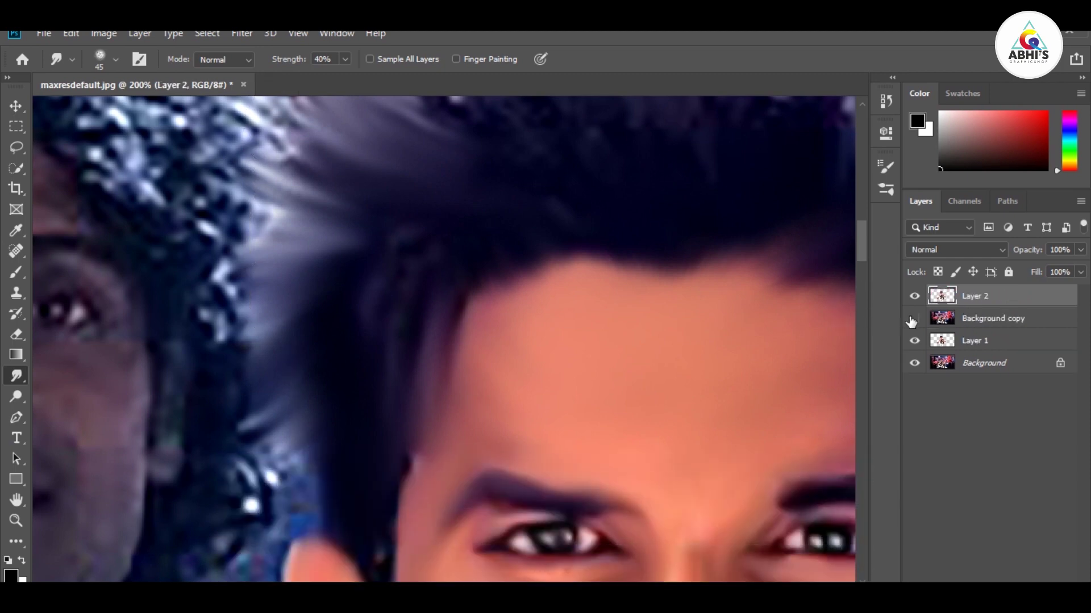
Hide the Background copy, add a white-filled layer above Layer 1, and make Layer 2 active
{"action": "left_click", "coordinate": [912, 319]}
{"action": "left_click", "coordinate": [989, 341]}
{"action": "key", "text": "ctrl+shift+alt+n"}
{"action": "key", "text": "ctrl+BackSpace"}
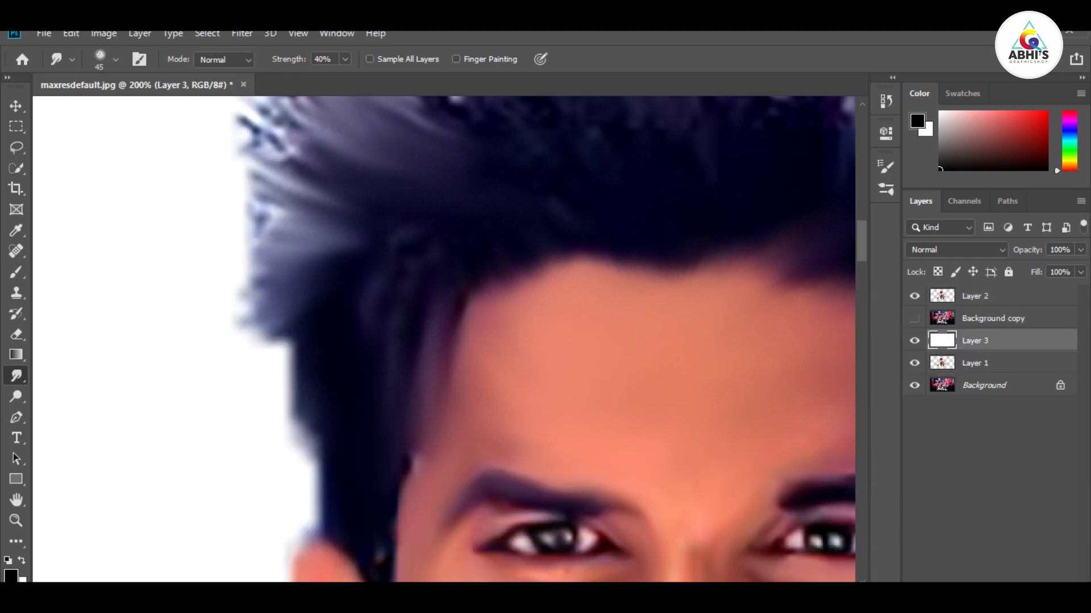
{"action": "scroll", "coordinate": [433, 433], "scroll_direction": "up", "scroll_amount": 5}
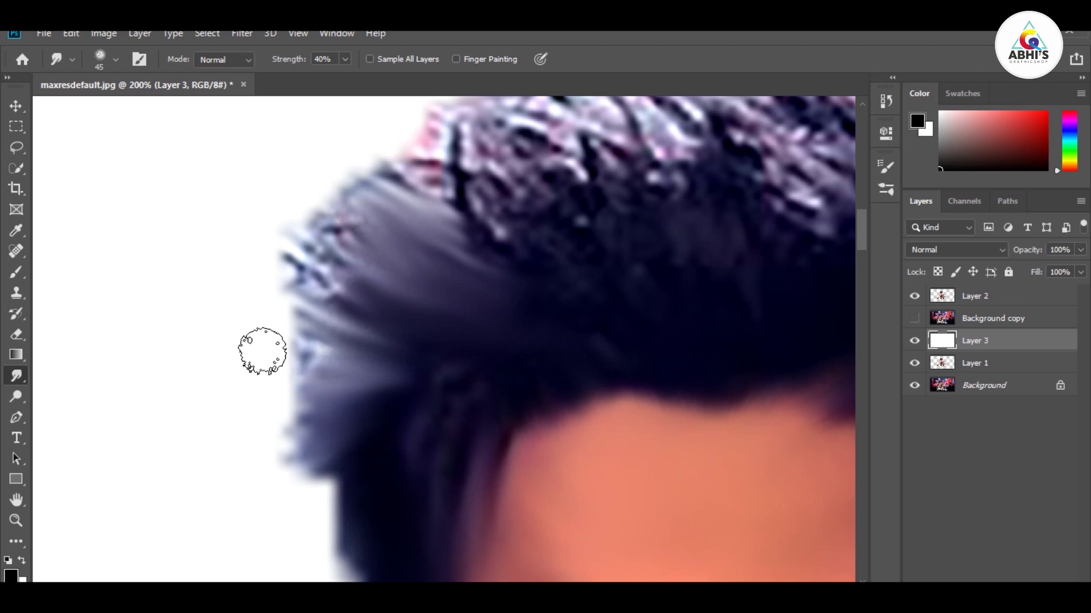
{"action": "left_click", "coordinate": [998, 300]}
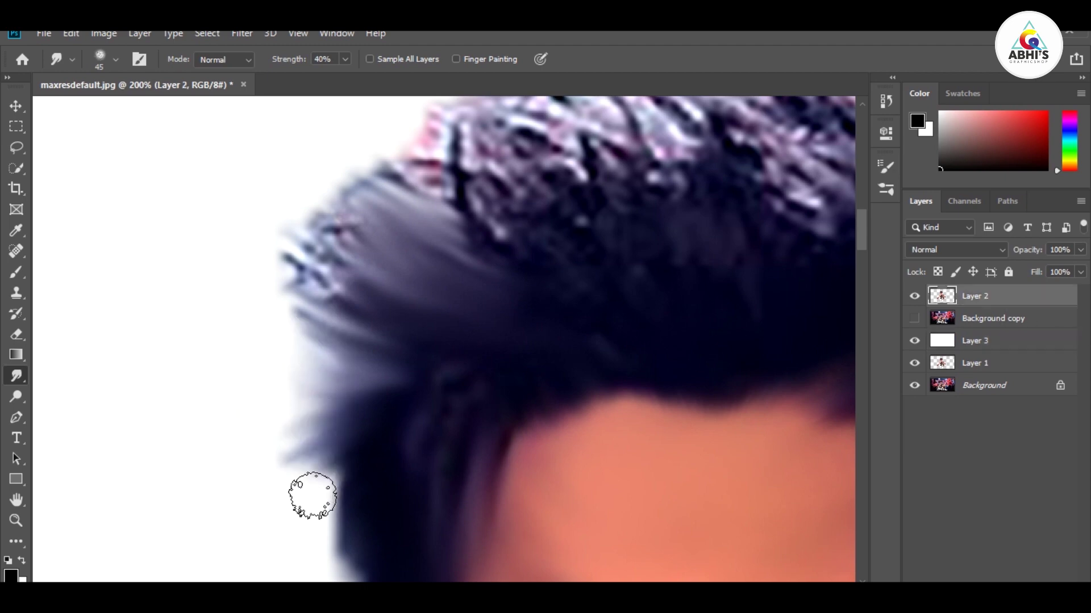
Smudge the left, top and right hair edges into the background at 40% strength
{"action": "mouse_move", "coordinate": [284, 212]}
{"action": "left_mouse_down"}
{"action": "mouse_move", "coordinate": [292, 170]}
{"action": "mouse_move", "coordinate": [324, 200]}
{"action": "mouse_move", "coordinate": [239, 307]}
{"action": "left_mouse_up"}
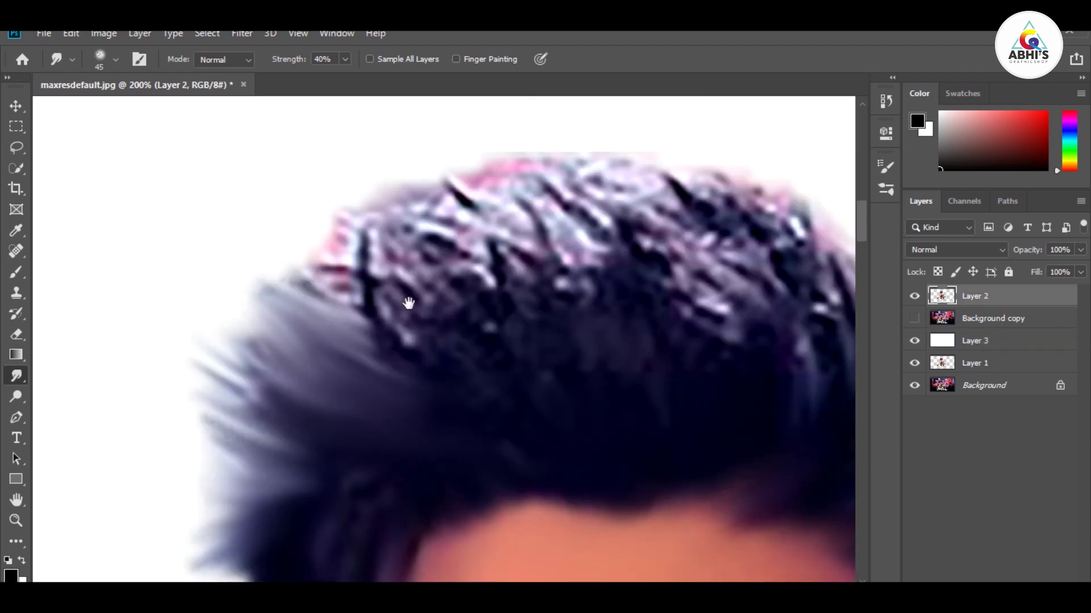
{"action": "mouse_move", "coordinate": [418, 329]}
{"action": "left_mouse_down"}
{"action": "mouse_move", "coordinate": [360, 292]}
{"action": "mouse_move", "coordinate": [506, 373]}
{"action": "mouse_move", "coordinate": [487, 231]}
{"action": "mouse_move", "coordinate": [738, 324]}
{"action": "mouse_move", "coordinate": [518, 438]}
{"action": "left_mouse_up"}
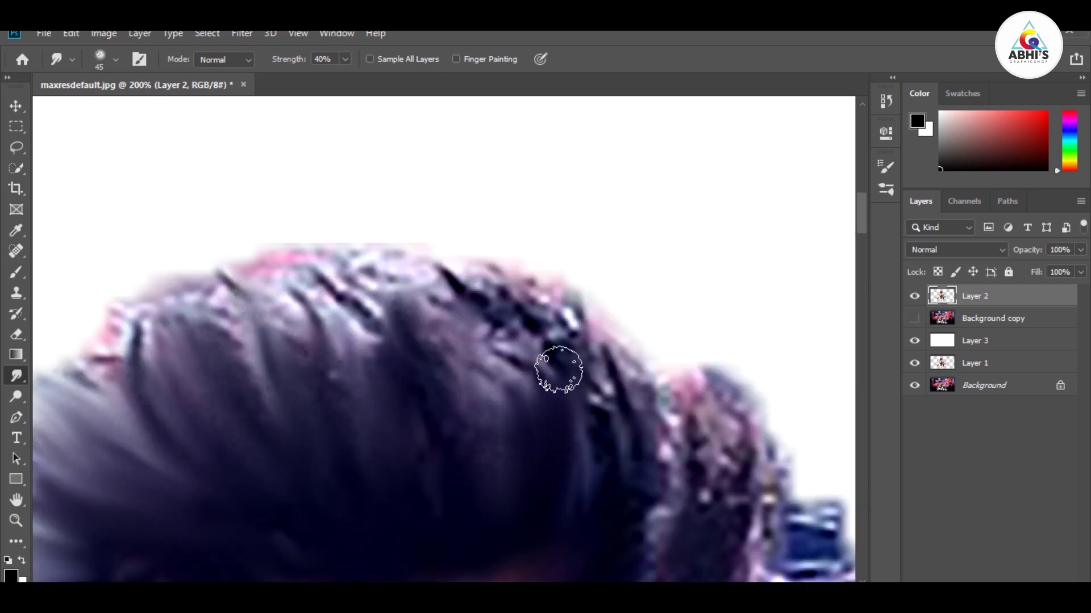
{"action": "left_click_drag", "start_coordinate": [555, 370], "coordinate": [484, 340]}
{"action": "scroll", "coordinate": [484, 339], "scroll_direction": "down", "scroll_amount": 3}
{"action": "mouse_move", "coordinate": [645, 418]}
{"action": "left_mouse_down"}
{"action": "mouse_move", "coordinate": [618, 309]}
{"action": "mouse_move", "coordinate": [663, 453]}
{"action": "mouse_move", "coordinate": [735, 349]}
{"action": "mouse_move", "coordinate": [701, 348]}
{"action": "mouse_move", "coordinate": [738, 486]}
{"action": "left_mouse_up"}
{"action": "scroll", "coordinate": [696, 462], "scroll_direction": "down", "scroll_amount": 3}
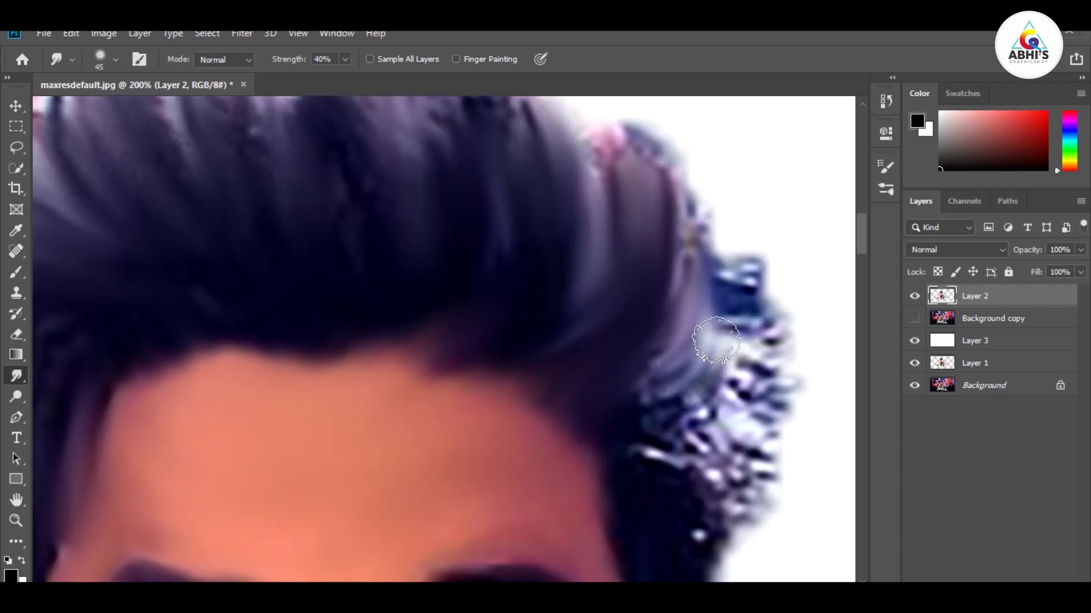
{"action": "mouse_move", "coordinate": [716, 341]}
{"action": "left_mouse_down"}
{"action": "mouse_move", "coordinate": [732, 410]}
{"action": "mouse_move", "coordinate": [706, 360]}
{"action": "mouse_move", "coordinate": [684, 479]}
{"action": "mouse_move", "coordinate": [686, 462]}
{"action": "mouse_move", "coordinate": [658, 499]}
{"action": "left_mouse_up"}
{"action": "scroll", "coordinate": [659, 499], "scroll_direction": "down", "scroll_amount": 3}
{"action": "mouse_move", "coordinate": [682, 358]}
{"action": "left_mouse_down"}
{"action": "mouse_move", "coordinate": [713, 470]}
{"action": "mouse_move", "coordinate": [681, 402]}
{"action": "mouse_move", "coordinate": [686, 441]}
{"action": "mouse_move", "coordinate": [752, 392]}
{"action": "mouse_move", "coordinate": [725, 373]}
{"action": "mouse_move", "coordinate": [737, 441]}
{"action": "mouse_move", "coordinate": [726, 418]}
{"action": "mouse_move", "coordinate": [757, 382]}
{"action": "mouse_move", "coordinate": [790, 300]}
{"action": "mouse_move", "coordinate": [743, 316]}
{"action": "mouse_move", "coordinate": [799, 206]}
{"action": "left_mouse_up"}
{"action": "scroll", "coordinate": [739, 398], "scroll_direction": "up", "scroll_amount": 3}
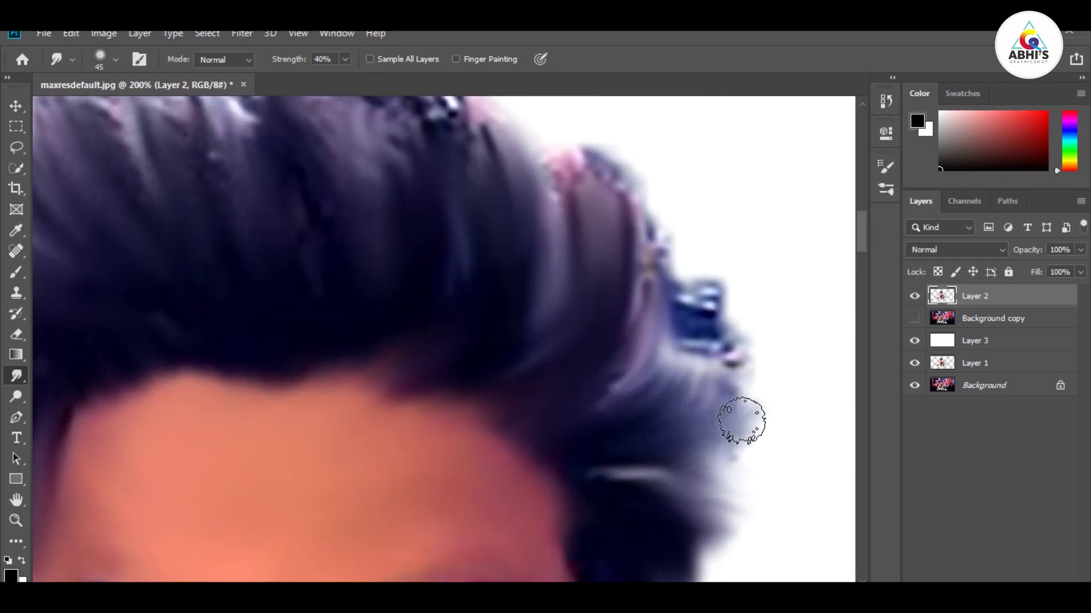
{"action": "mouse_move", "coordinate": [738, 419]}
{"action": "left_mouse_down"}
{"action": "mouse_move", "coordinate": [753, 329]}
{"action": "mouse_move", "coordinate": [769, 434]}
{"action": "mouse_move", "coordinate": [782, 358]}
{"action": "mouse_move", "coordinate": [758, 506]}
{"action": "left_mouse_up"}
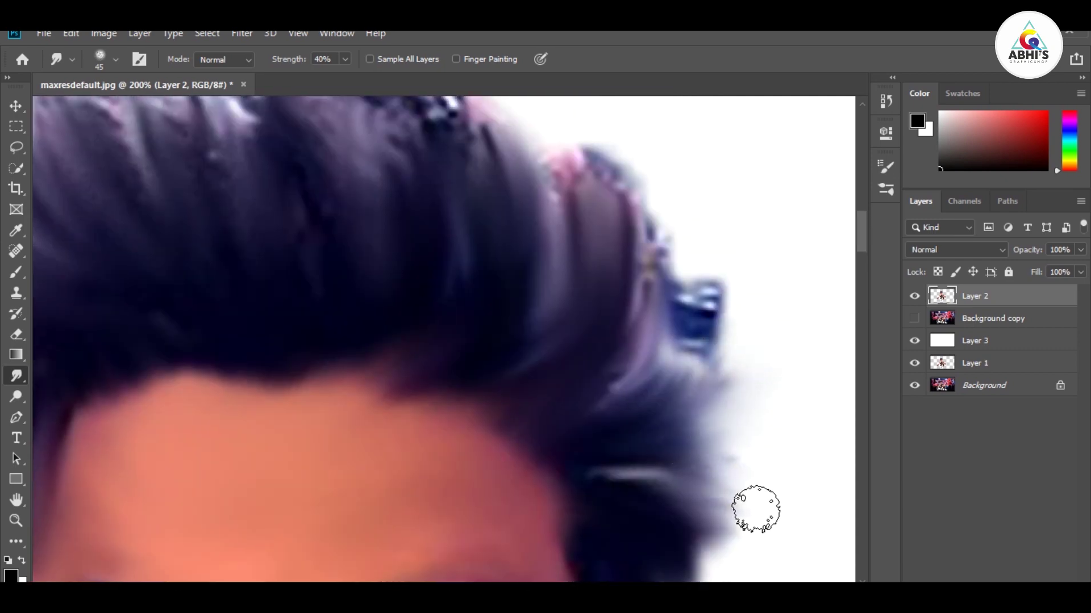
Blend the blue hair patch and hair top into soft dark wisps
{"action": "mouse_move", "coordinate": [755, 287]}
{"action": "left_mouse_down"}
{"action": "mouse_move", "coordinate": [698, 297]}
{"action": "mouse_move", "coordinate": [628, 377]}
{"action": "mouse_move", "coordinate": [777, 375]}
{"action": "mouse_move", "coordinate": [674, 419]}
{"action": "mouse_move", "coordinate": [645, 341]}
{"action": "mouse_move", "coordinate": [689, 301]}
{"action": "mouse_move", "coordinate": [574, 426]}
{"action": "left_mouse_up"}
{"action": "scroll", "coordinate": [574, 426], "scroll_direction": "up", "scroll_amount": 3}
{"action": "scroll", "coordinate": [684, 373], "scroll_direction": "up", "scroll_amount": 1}
{"action": "mouse_move", "coordinate": [684, 372]}
{"action": "left_mouse_down"}
{"action": "mouse_move", "coordinate": [657, 401]}
{"action": "mouse_move", "coordinate": [639, 360]}
{"action": "mouse_move", "coordinate": [583, 314]}
{"action": "mouse_move", "coordinate": [572, 446]}
{"action": "mouse_move", "coordinate": [592, 297]}
{"action": "left_mouse_up"}
{"action": "scroll", "coordinate": [591, 297], "scroll_direction": "up", "scroll_amount": 1}
{"action": "scroll", "coordinate": [591, 297], "scroll_direction": "left", "scroll_amount": 3}
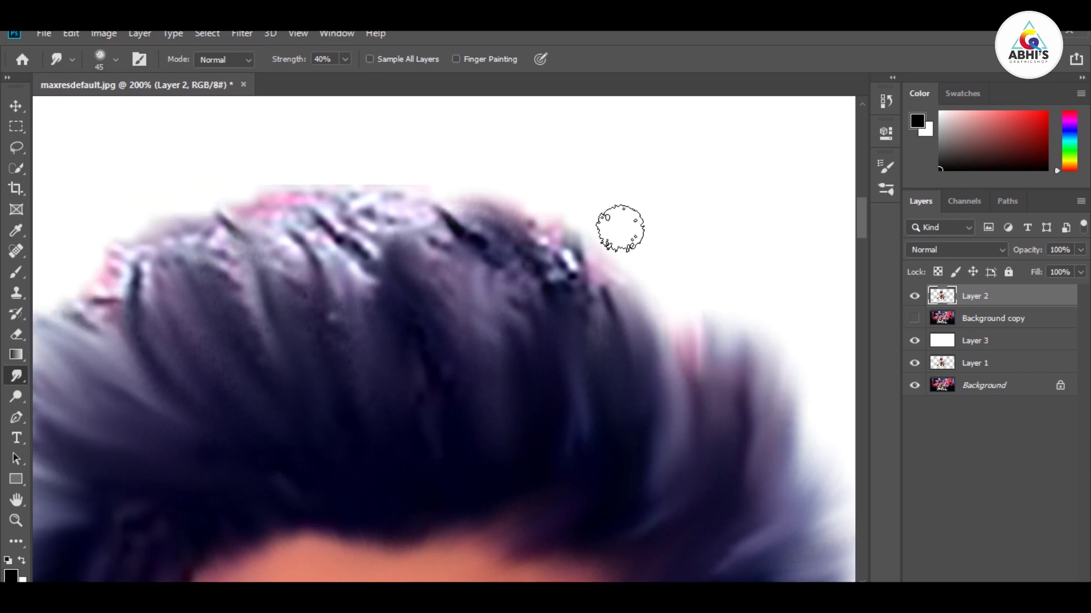
{"action": "mouse_move", "coordinate": [619, 229]}
{"action": "left_mouse_down"}
{"action": "mouse_move", "coordinate": [533, 215]}
{"action": "mouse_move", "coordinate": [383, 151]}
{"action": "mouse_move", "coordinate": [438, 259]}
{"action": "mouse_move", "coordinate": [392, 254]}
{"action": "mouse_move", "coordinate": [380, 195]}
{"action": "left_mouse_up"}
{"action": "scroll", "coordinate": [674, 323], "scroll_direction": "left", "scroll_amount": 4}
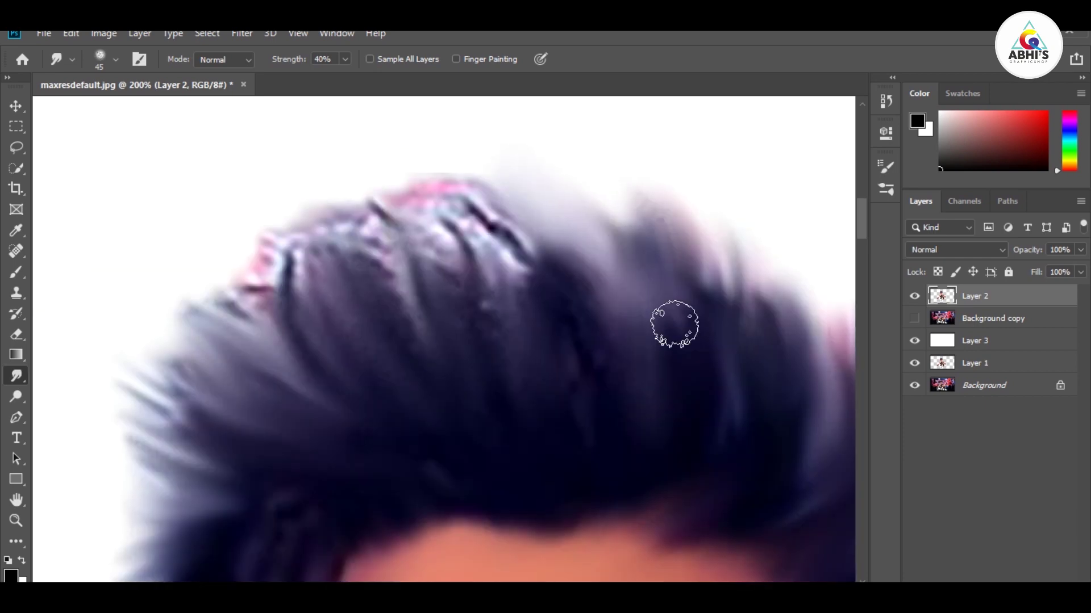
{"action": "mouse_move", "coordinate": [674, 324]}
{"action": "left_mouse_down"}
{"action": "mouse_move", "coordinate": [663, 370]}
{"action": "mouse_move", "coordinate": [621, 244]}
{"action": "mouse_move", "coordinate": [538, 248]}
{"action": "left_mouse_up"}
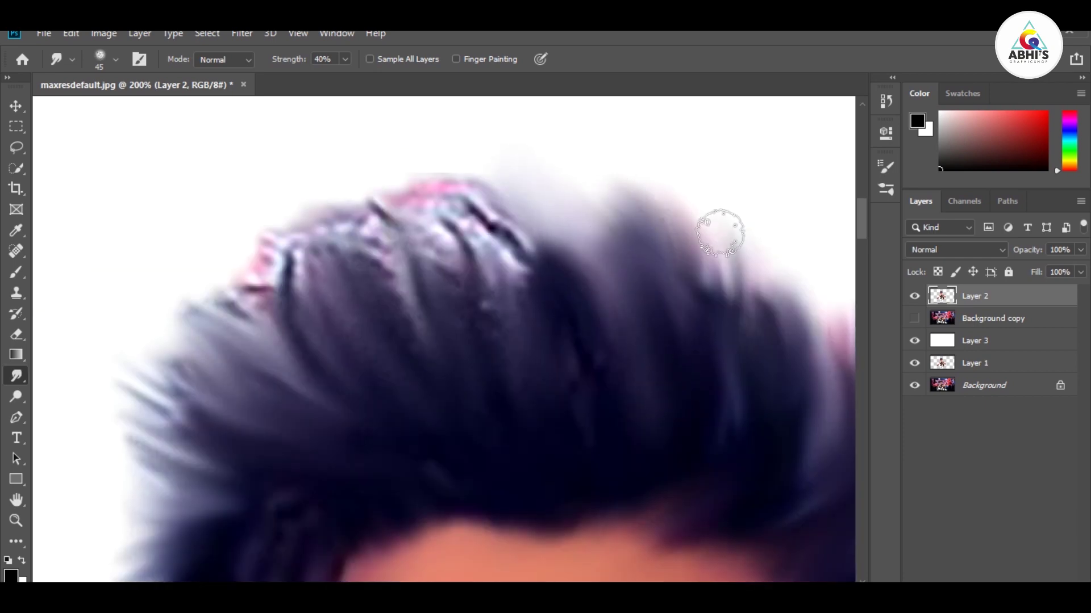
{"action": "mouse_move", "coordinate": [409, 231]}
{"action": "left_mouse_down"}
{"action": "mouse_move", "coordinate": [453, 231]}
{"action": "mouse_move", "coordinate": [426, 154]}
{"action": "mouse_move", "coordinate": [395, 228]}
{"action": "mouse_move", "coordinate": [331, 190]}
{"action": "mouse_move", "coordinate": [260, 219]}
{"action": "mouse_move", "coordinate": [256, 283]}
{"action": "mouse_move", "coordinate": [297, 355]}
{"action": "mouse_move", "coordinate": [209, 309]}
{"action": "mouse_move", "coordinate": [117, 455]}
{"action": "left_mouse_up"}
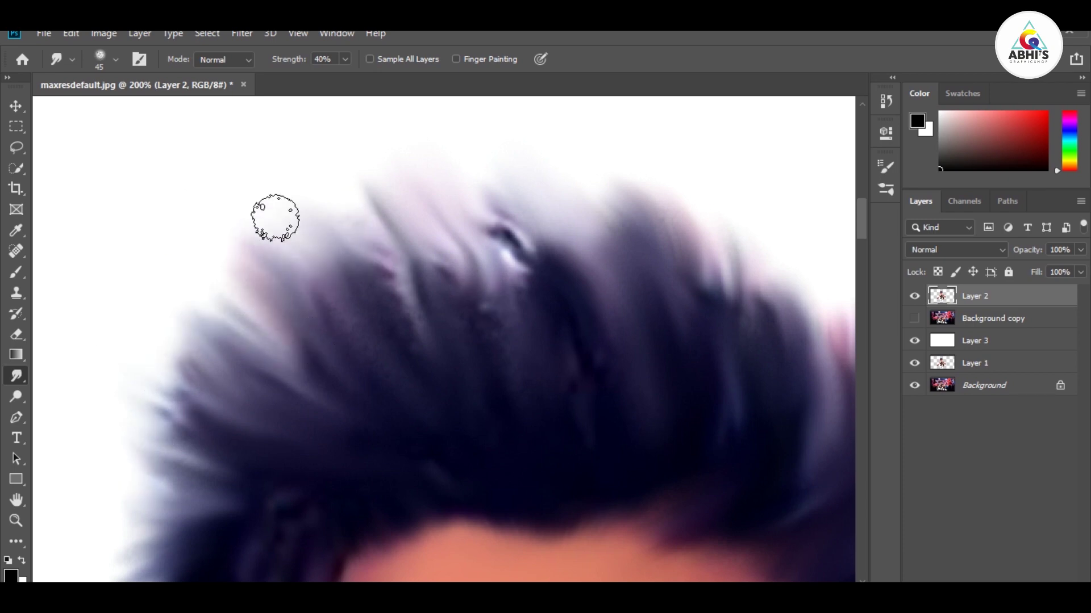
{"action": "mouse_move", "coordinate": [275, 218]}
{"action": "left_mouse_down"}
{"action": "mouse_move", "coordinate": [351, 165]}
{"action": "mouse_move", "coordinate": [516, 205]}
{"action": "mouse_move", "coordinate": [455, 244]}
{"action": "mouse_move", "coordinate": [583, 263]}
{"action": "mouse_move", "coordinate": [521, 305]}
{"action": "mouse_move", "coordinate": [394, 315]}
{"action": "mouse_move", "coordinate": [166, 365]}
{"action": "mouse_move", "coordinate": [228, 251]}
{"action": "left_mouse_up"}
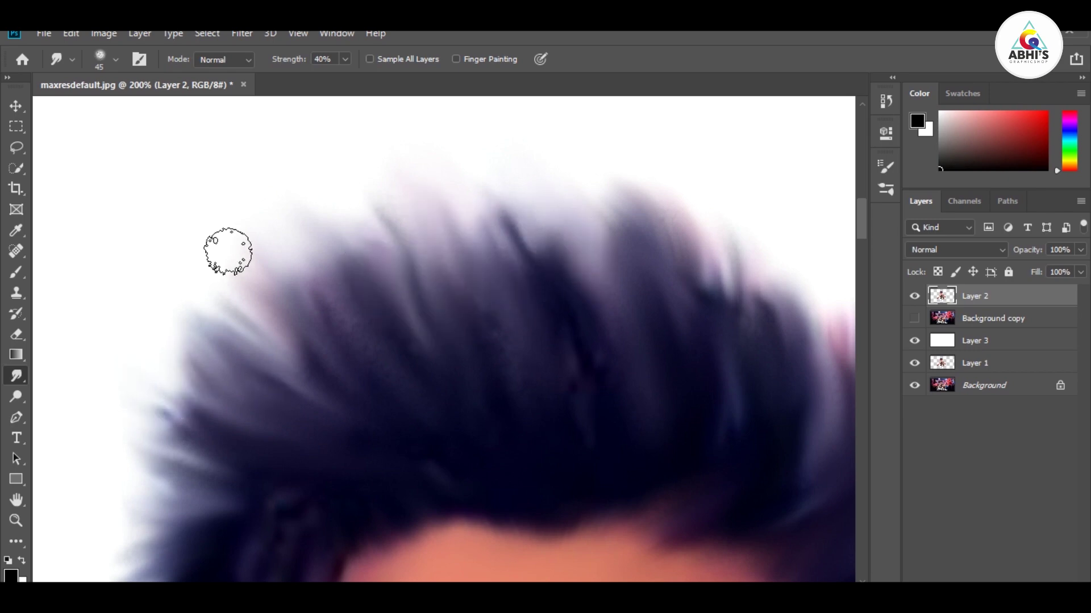
Shrink the smudge brush slightly and reframe the view on the face, eyes and ear
{"action": "key", "text": "ctrl+minus"}
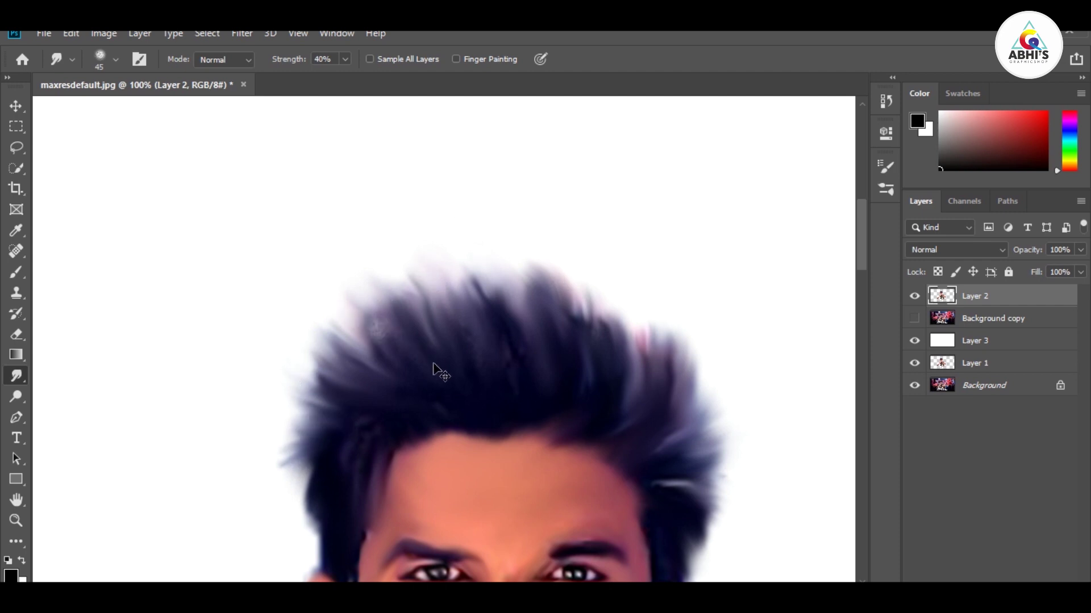
{"action": "left_click_drag", "start_coordinate": [599, 384], "coordinate": [565, 250]}
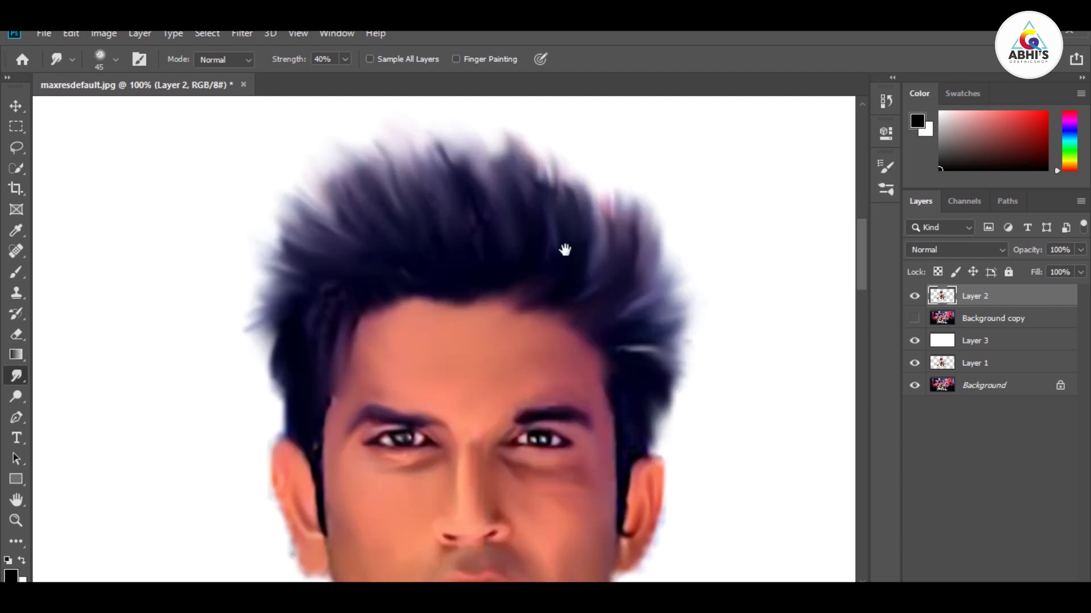
{"action": "key", "text": "ctrl+plus"}
{"action": "left_click_drag", "start_coordinate": [439, 297], "coordinate": [520, 229]}
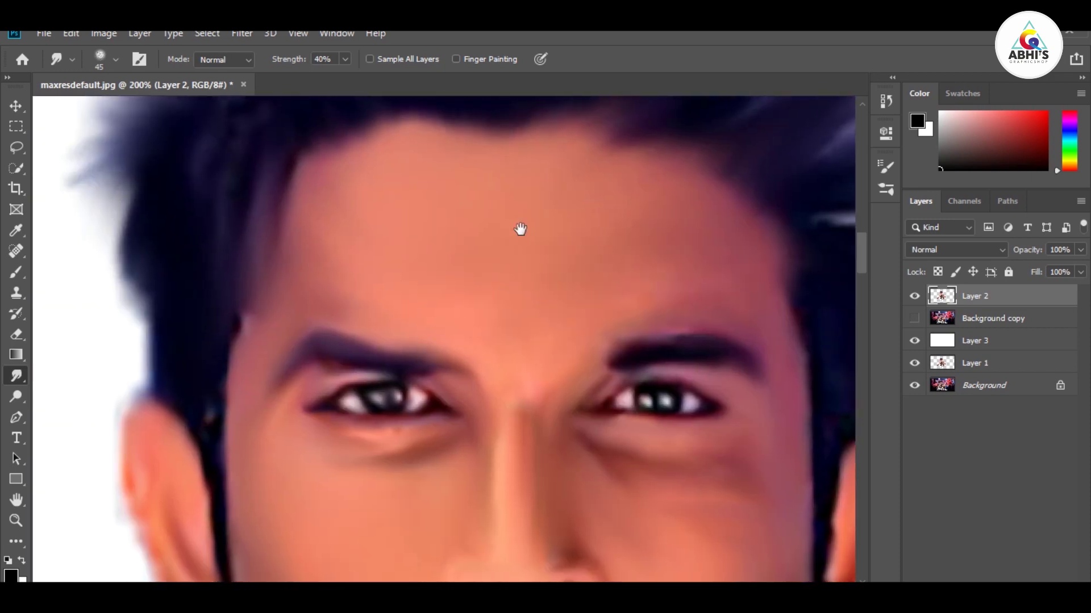
{"action": "scroll", "coordinate": [183, 374], "scroll_direction": "down", "scroll_amount": 2}
{"action": "key", "text": "bracketleft"}
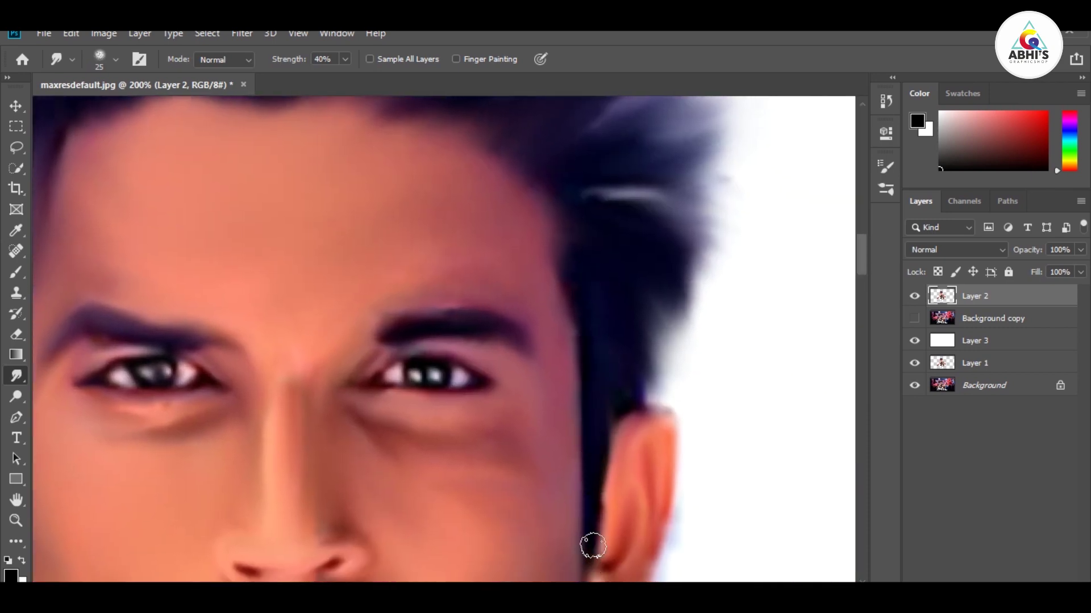
{"action": "key", "text": "ctrl+minus"}
{"action": "key", "text": "ctrl+minus"}
{"action": "key", "text": "ctrl+minus"}
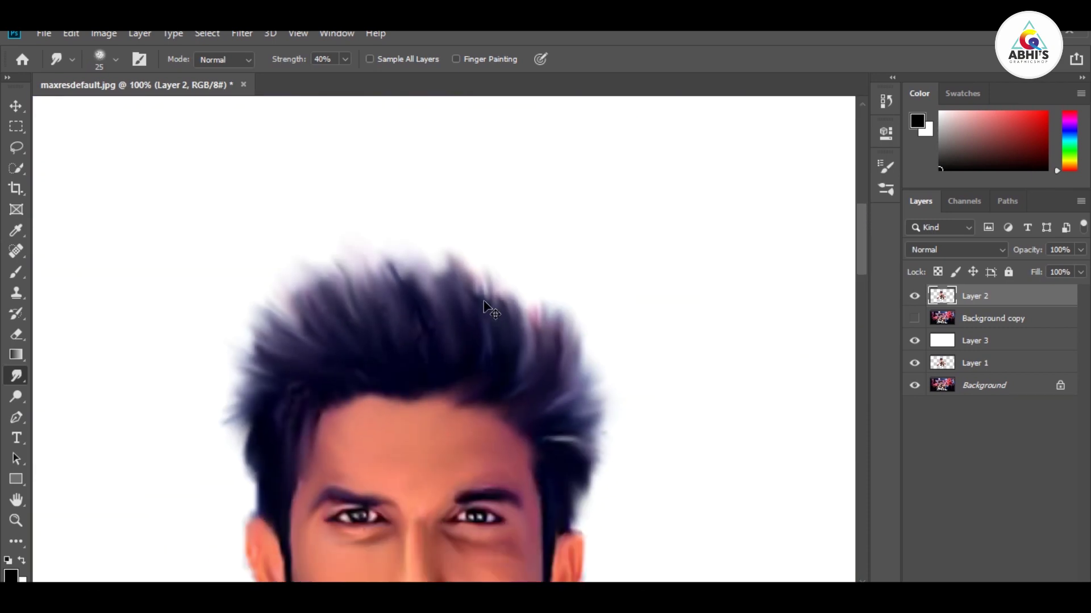
{"action": "left_click_drag", "start_coordinate": [486, 304], "coordinate": [507, 171]}
{"action": "scroll", "coordinate": [438, 377], "scroll_direction": "down", "scroll_amount": 3}
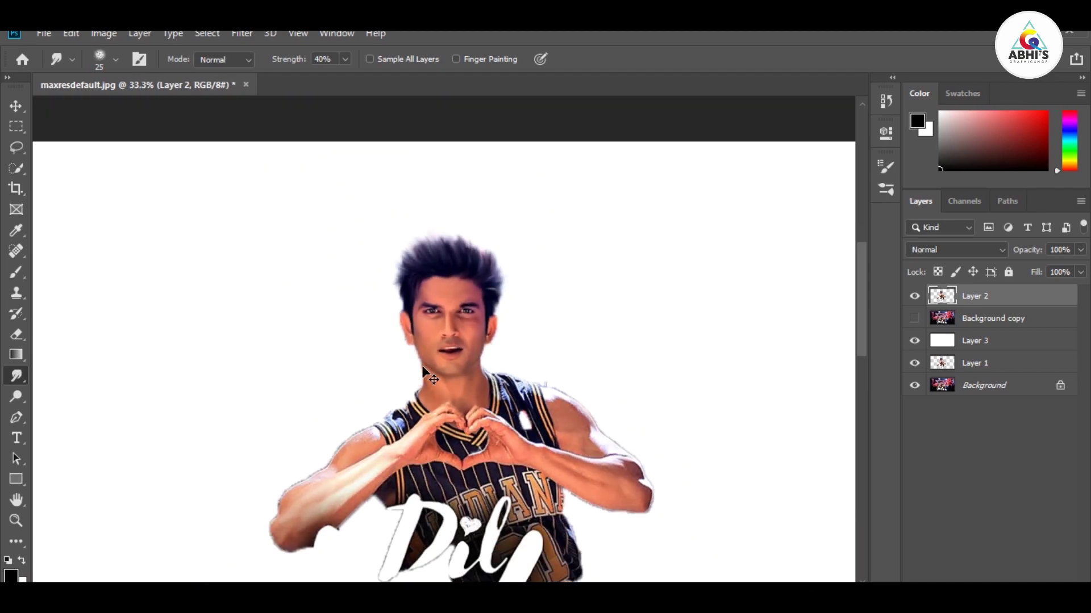
{"action": "scroll", "coordinate": [423, 369], "scroll_direction": "up", "scroll_amount": 2}
{"action": "scroll", "coordinate": [424, 375], "scroll_direction": "up", "scroll_amount": 1}
{"action": "left_click_drag", "start_coordinate": [292, 161], "coordinate": [498, 502]}
{"action": "scroll", "coordinate": [498, 502], "scroll_direction": "up", "scroll_amount": 2}
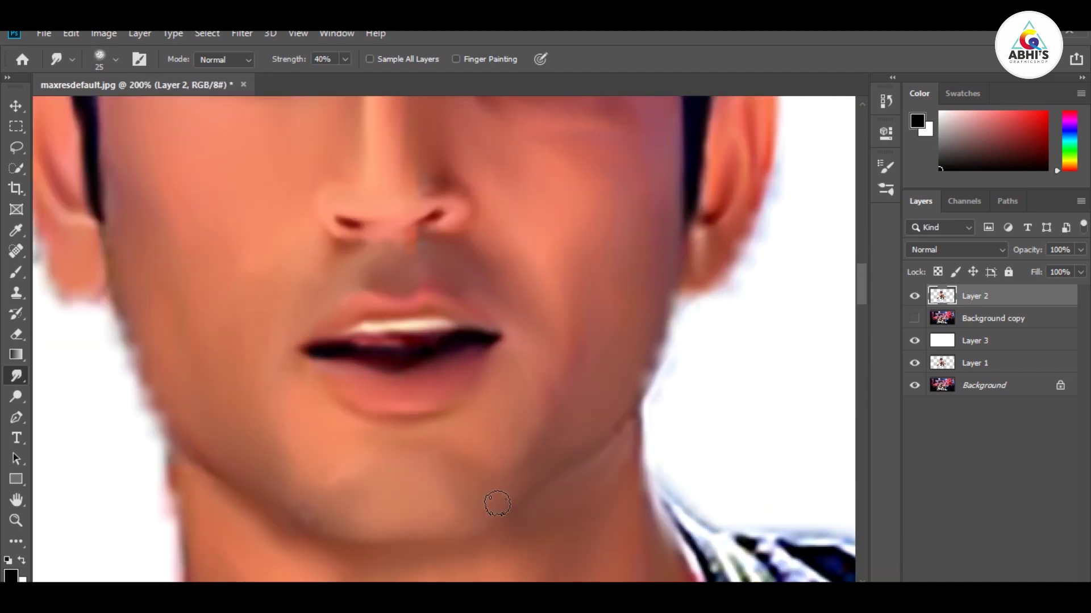
{"action": "left_click_drag", "start_coordinate": [300, 328], "coordinate": [363, 402]}
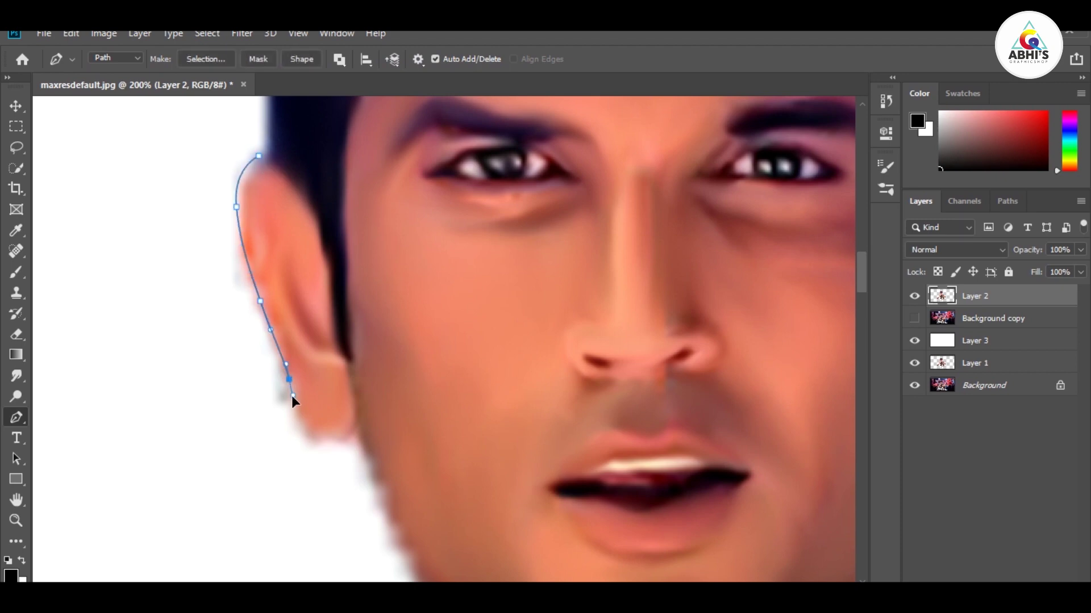
Start the path with anchors along the jaw, down the neck to the collar and shoulder
{"action": "left_click", "coordinate": [356, 427]}
{"action": "left_click_drag", "start_coordinate": [385, 407], "coordinate": [394, 292]}
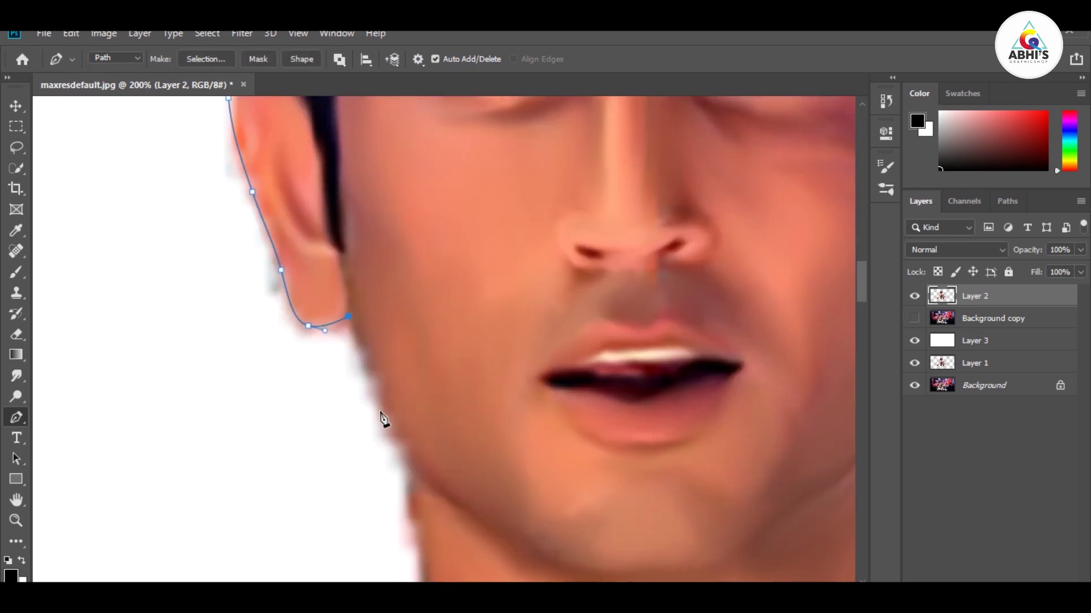
{"action": "left_click_drag", "start_coordinate": [408, 500], "coordinate": [396, 320]}
{"action": "left_click", "coordinate": [400, 329]}
{"action": "left_click_drag", "start_coordinate": [410, 407], "coordinate": [412, 418]}
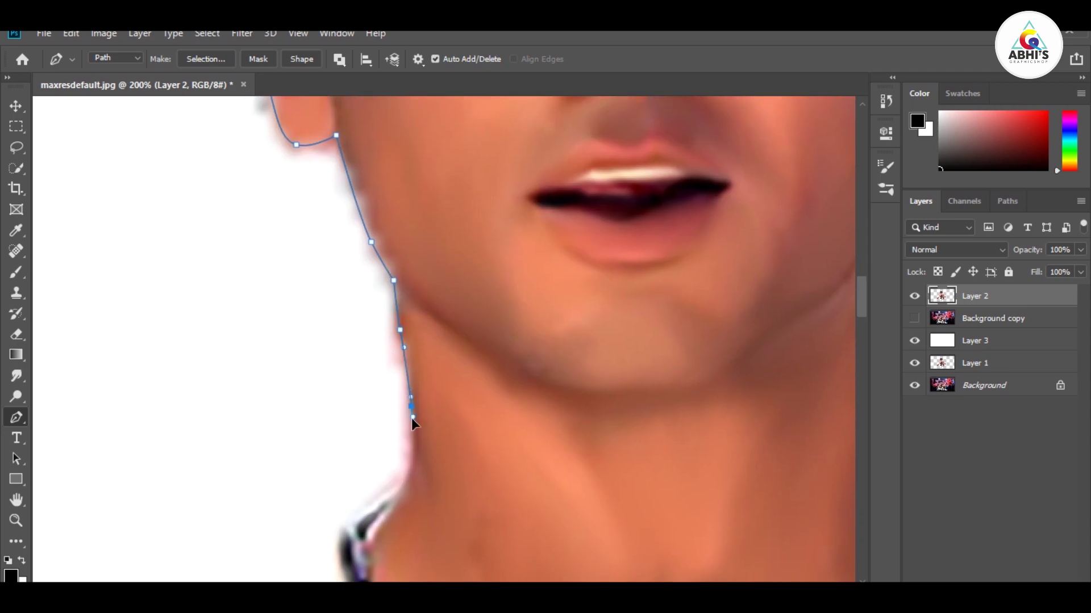
{"action": "left_click", "coordinate": [344, 526]}
{"action": "left_click_drag", "start_coordinate": [345, 559], "coordinate": [350, 319]}
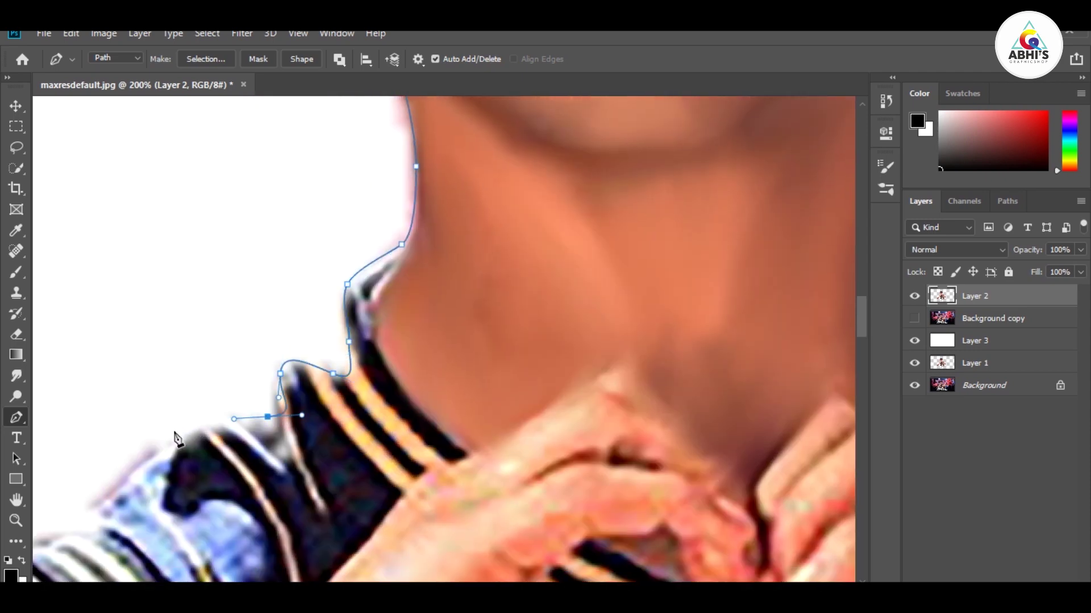
{"action": "left_click_drag", "start_coordinate": [142, 449], "coordinate": [544, 248]}
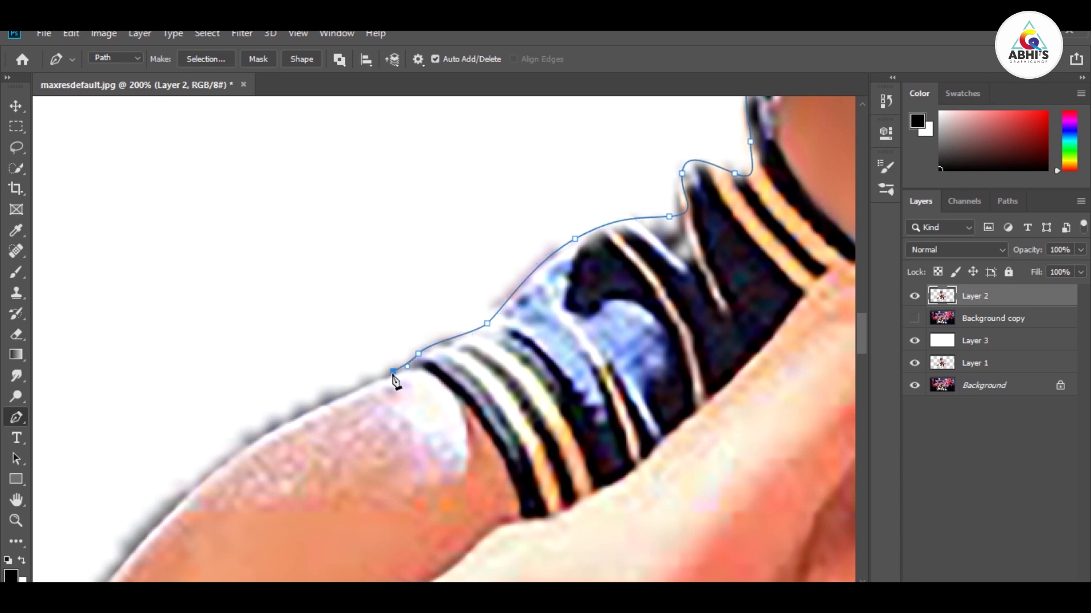
{"action": "left_click_drag", "start_coordinate": [435, 330], "coordinate": [486, 44]}
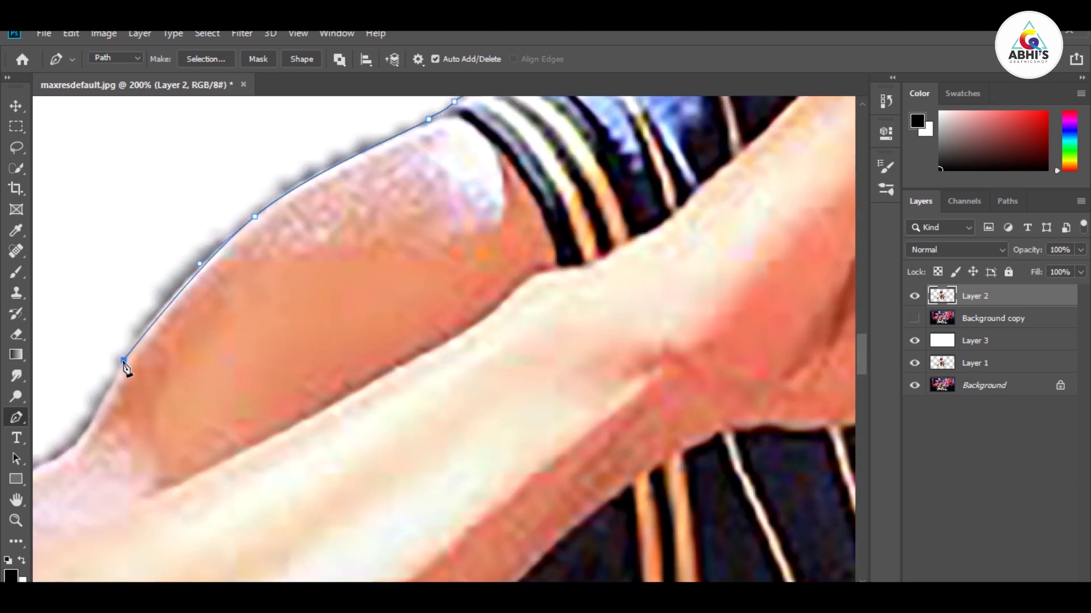
Continue the path down the upper arm, around the elbow and notch to the jersey
{"action": "left_click_drag", "start_coordinate": [46, 499], "coordinate": [303, 317]}
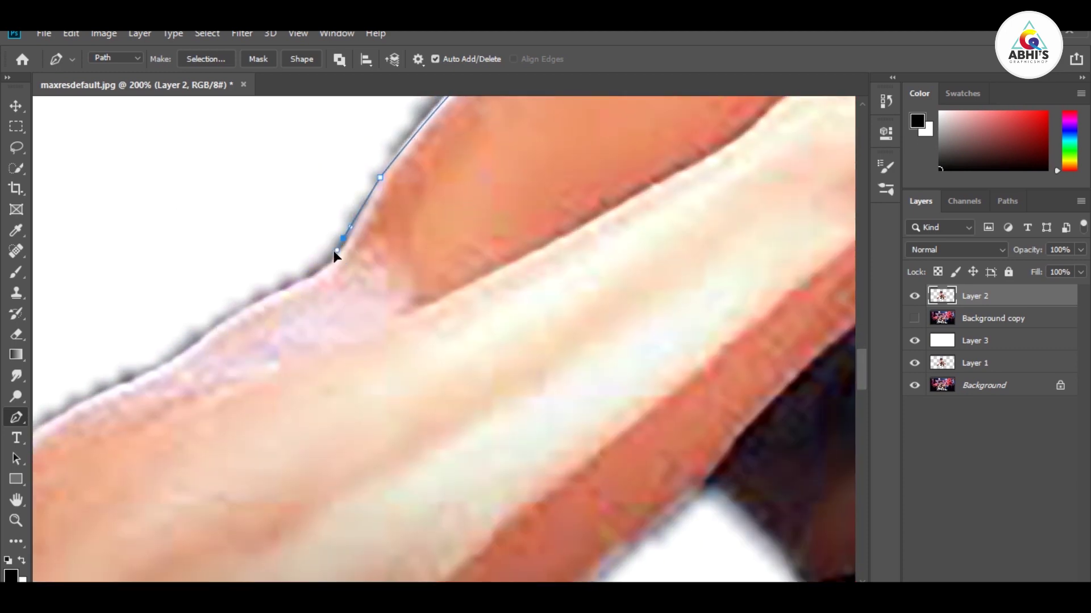
{"action": "left_click_drag", "start_coordinate": [348, 238], "coordinate": [592, 121]}
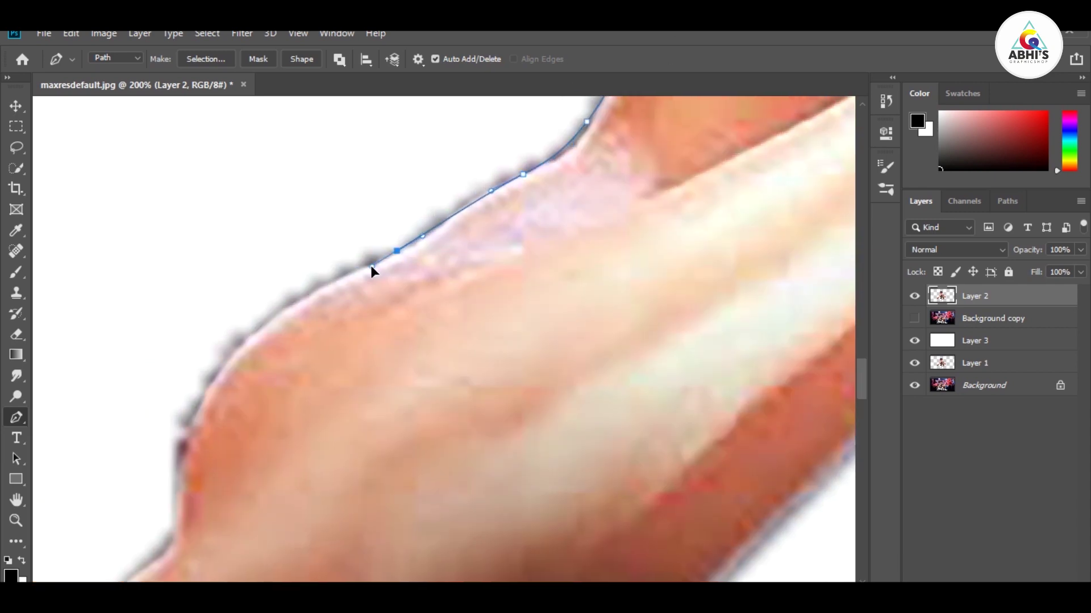
{"action": "left_click_drag", "start_coordinate": [234, 395], "coordinate": [362, 181]}
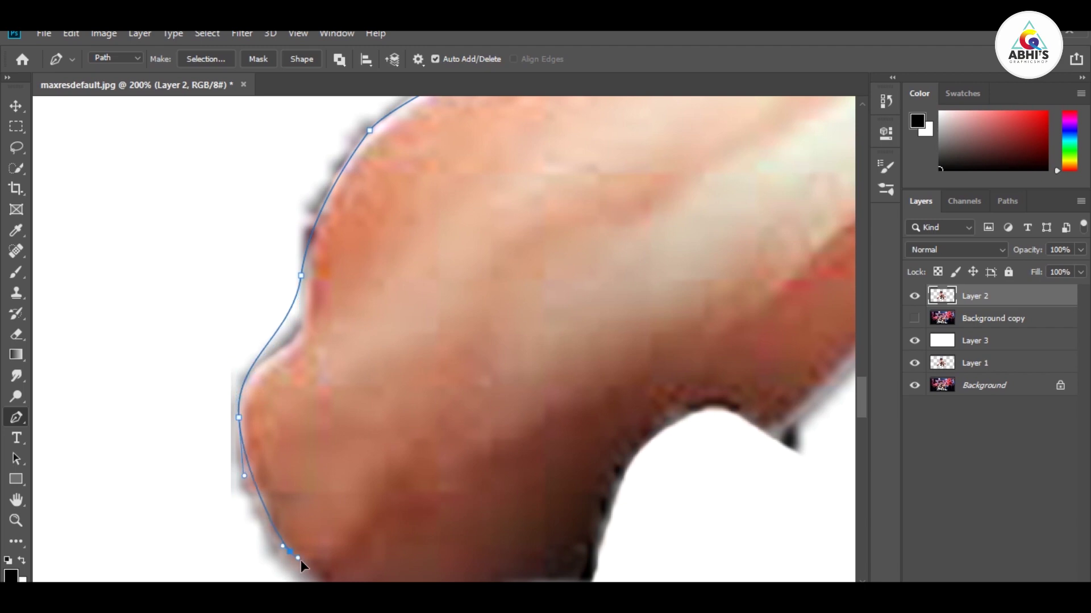
{"action": "left_click_drag", "start_coordinate": [397, 490], "coordinate": [379, 385]}
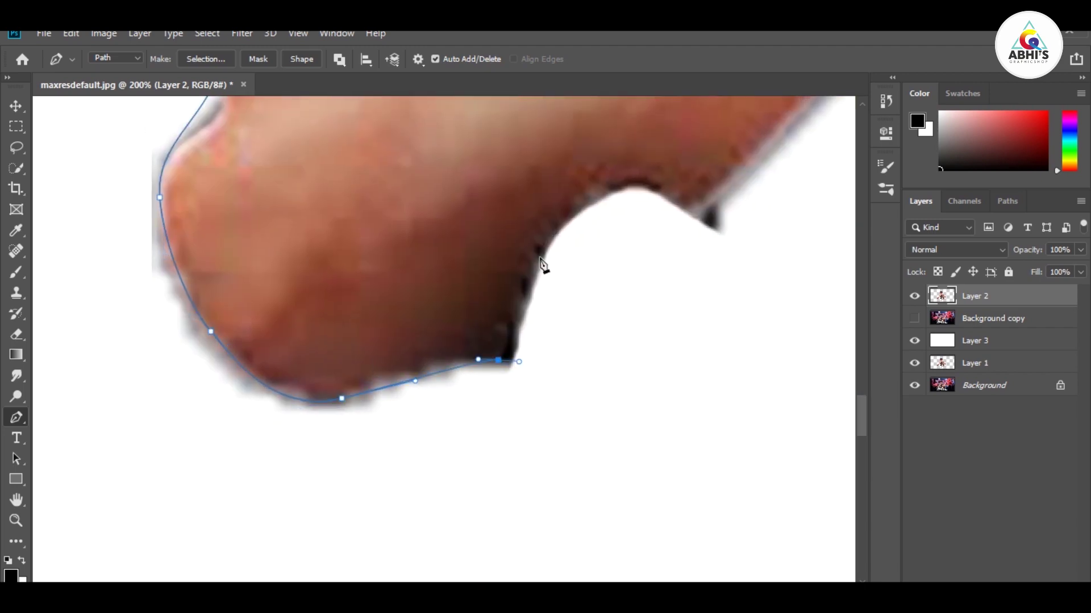
{"action": "left_click_drag", "start_coordinate": [543, 251], "coordinate": [575, 199]}
{"action": "left_click_drag", "start_coordinate": [694, 214], "coordinate": [452, 464]}
{"action": "left_click_drag", "start_coordinate": [497, 422], "coordinate": [402, 328]}
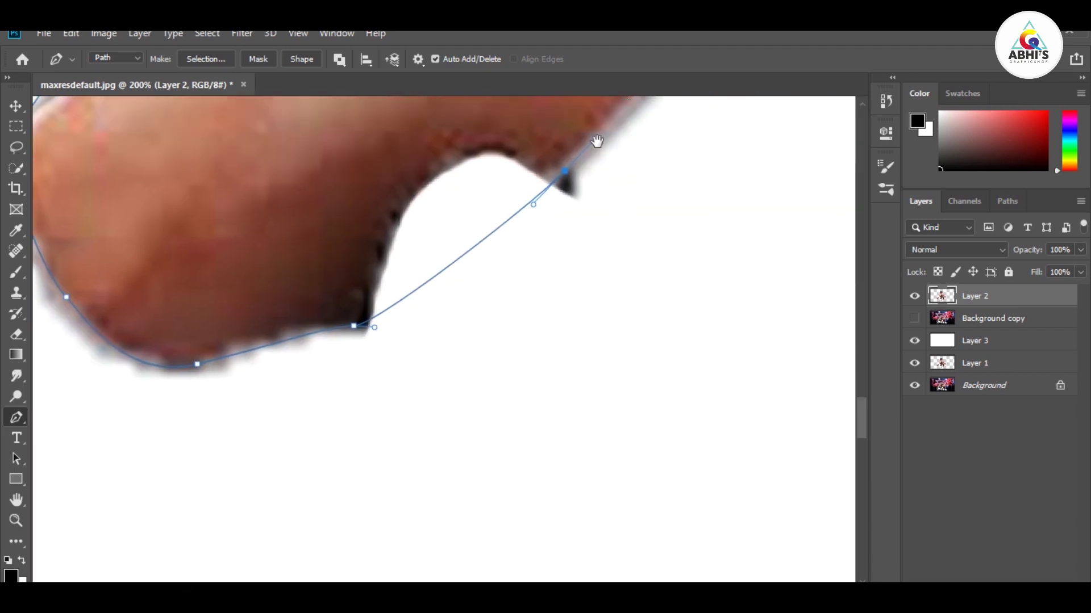
{"action": "left_click", "coordinate": [501, 248]}
{"action": "left_click_drag", "start_coordinate": [620, 135], "coordinate": [406, 337]}
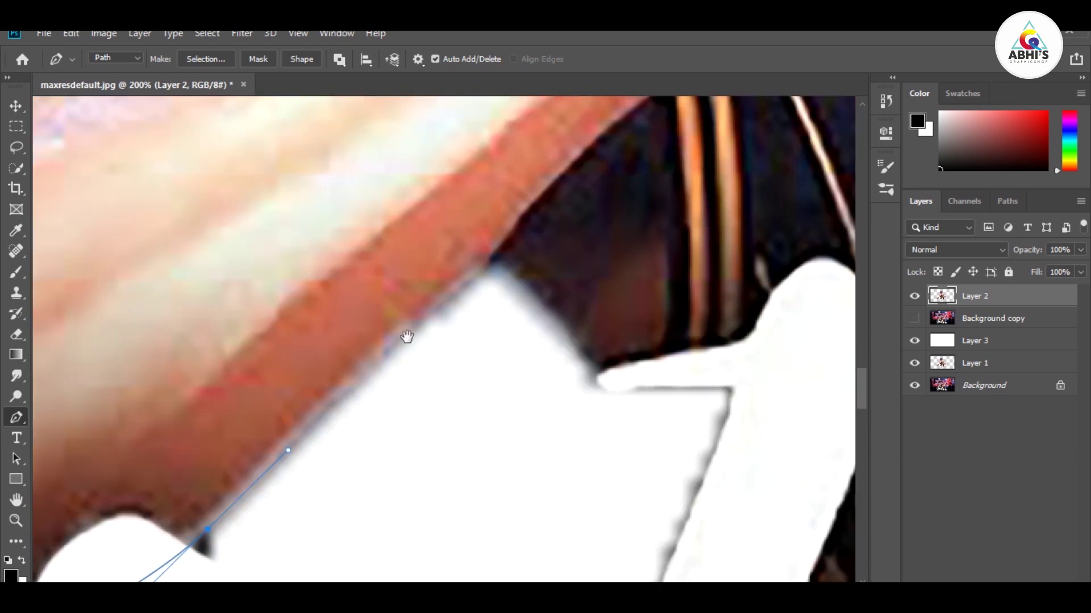
{"action": "mouse_move", "coordinate": [608, 289]}
{"action": "left_mouse_down"}
{"action": "mouse_move", "coordinate": [509, 169]}
{"action": "mouse_move", "coordinate": [548, 445]}
{"action": "left_mouse_up"}
{"action": "left_click", "coordinate": [518, 389]}
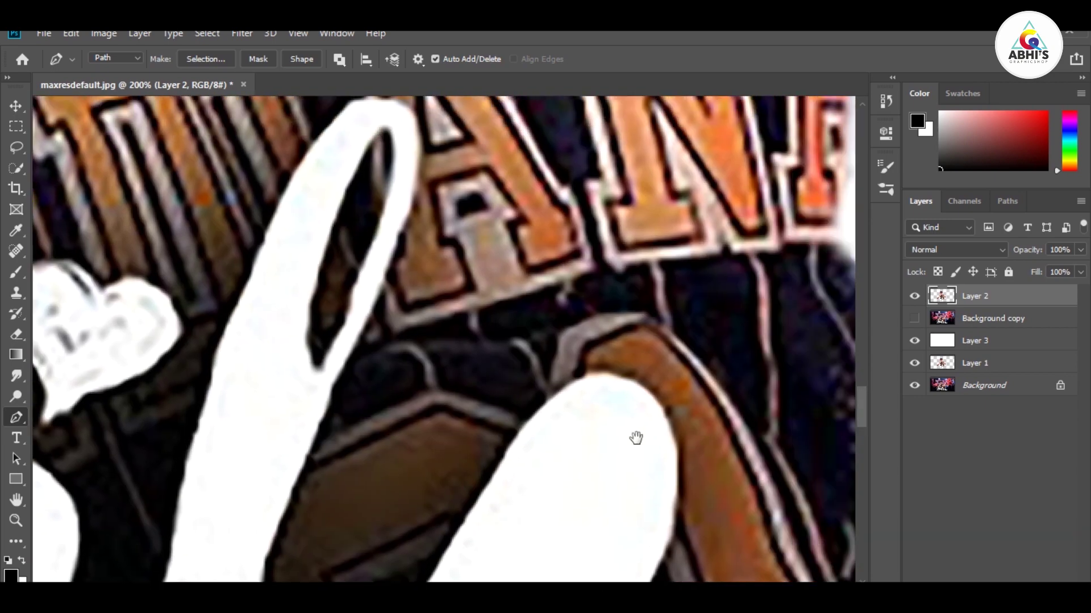
Trace the jersey's side edge and curve the path around the fist and lower forearm
{"action": "left_click_drag", "start_coordinate": [635, 438], "coordinate": [598, 453]}
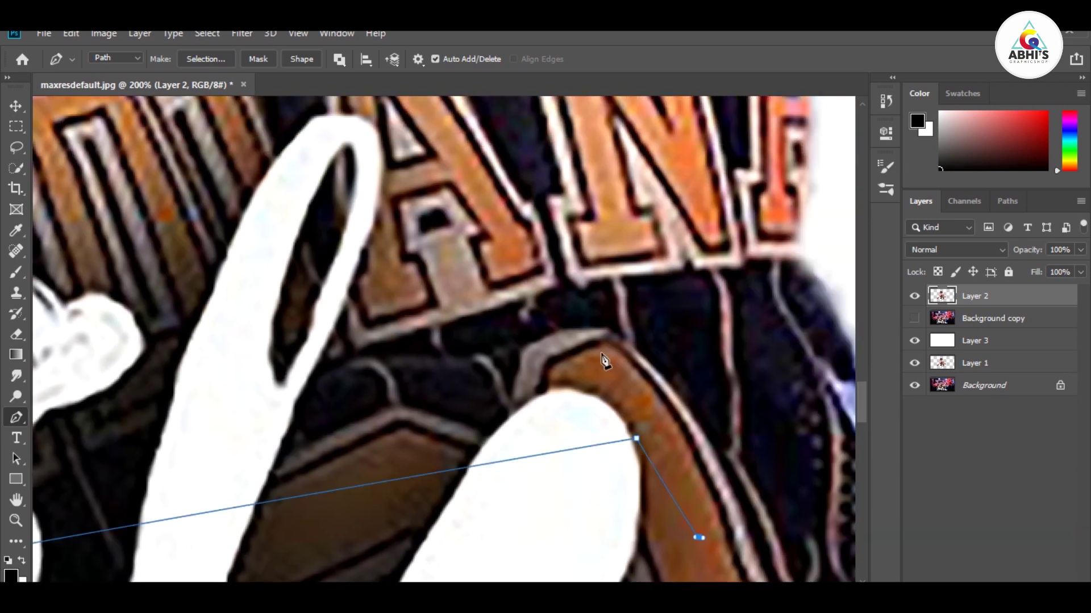
{"action": "left_click_drag", "start_coordinate": [700, 545], "coordinate": [553, 497]}
{"action": "left_click_drag", "start_coordinate": [507, 220], "coordinate": [477, 449]}
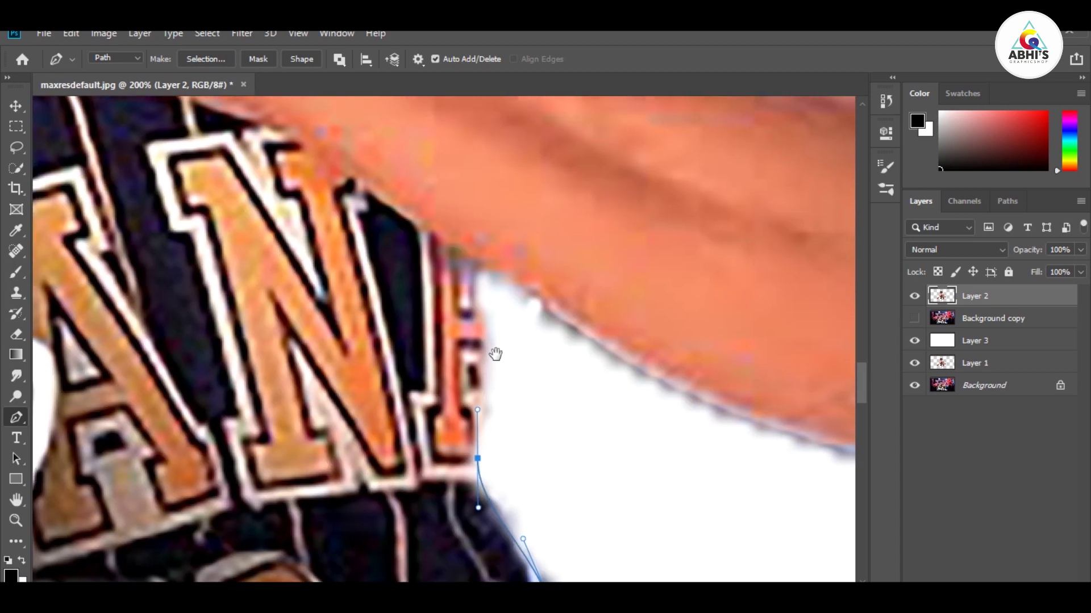
{"action": "left_click", "coordinate": [477, 273]}
{"action": "left_click_drag", "start_coordinate": [772, 449], "coordinate": [268, 370]}
{"action": "left_click_drag", "start_coordinate": [738, 568], "coordinate": [545, 460]}
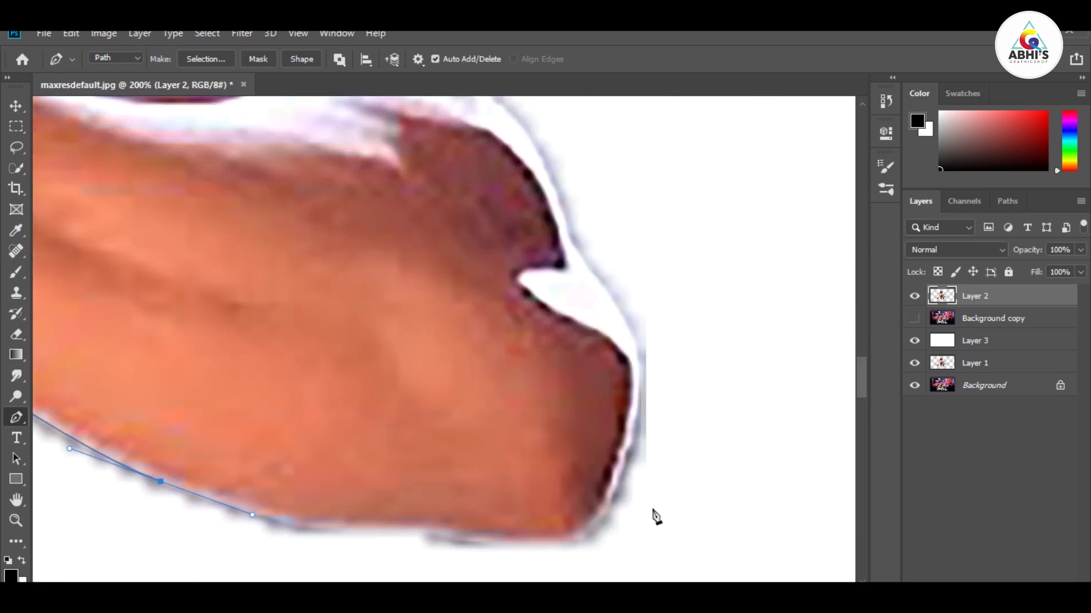
{"action": "left_click_drag", "start_coordinate": [608, 498], "coordinate": [655, 405]}
{"action": "key", "text": "ctrl+z"}
{"action": "left_click_drag", "start_coordinate": [398, 529], "coordinate": [493, 534]}
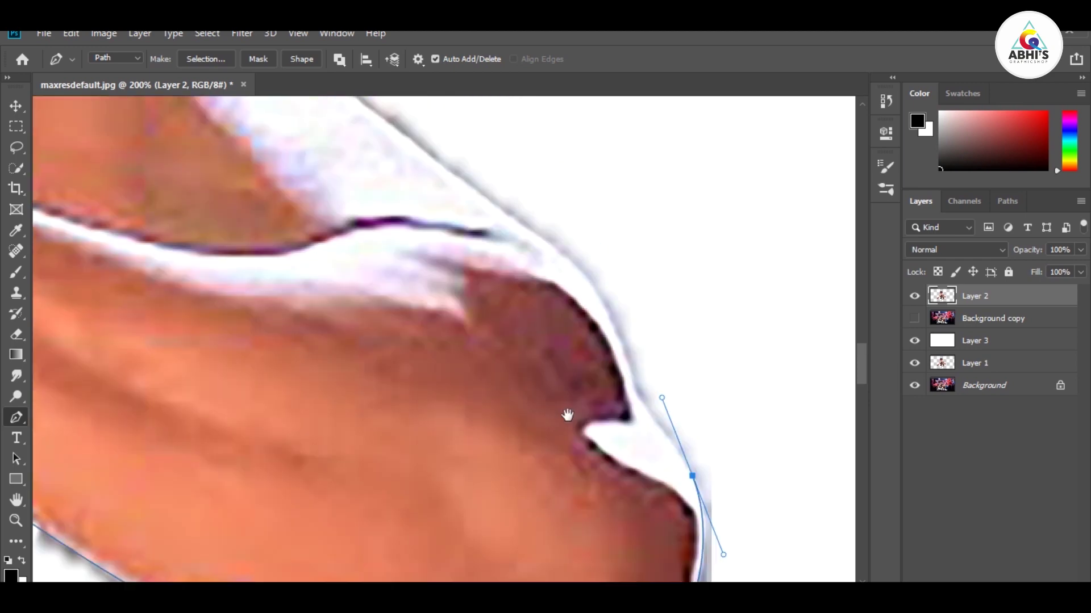
Carry the path back up the arm and along the shoulder toward the neck
{"action": "left_click_drag", "start_coordinate": [601, 258], "coordinate": [641, 400]}
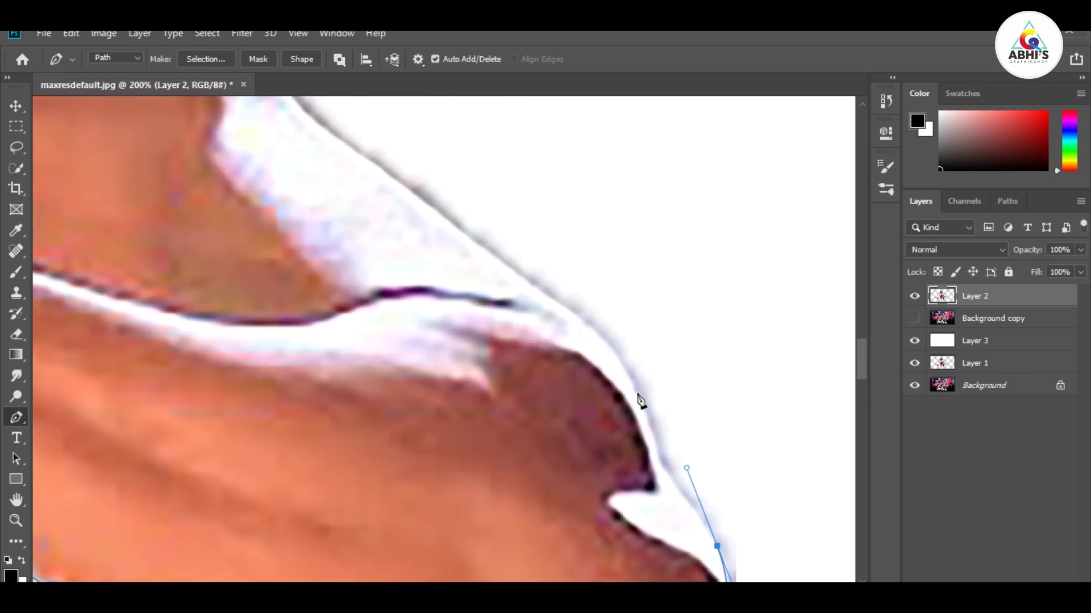
{"action": "left_click_drag", "start_coordinate": [405, 219], "coordinate": [496, 392]}
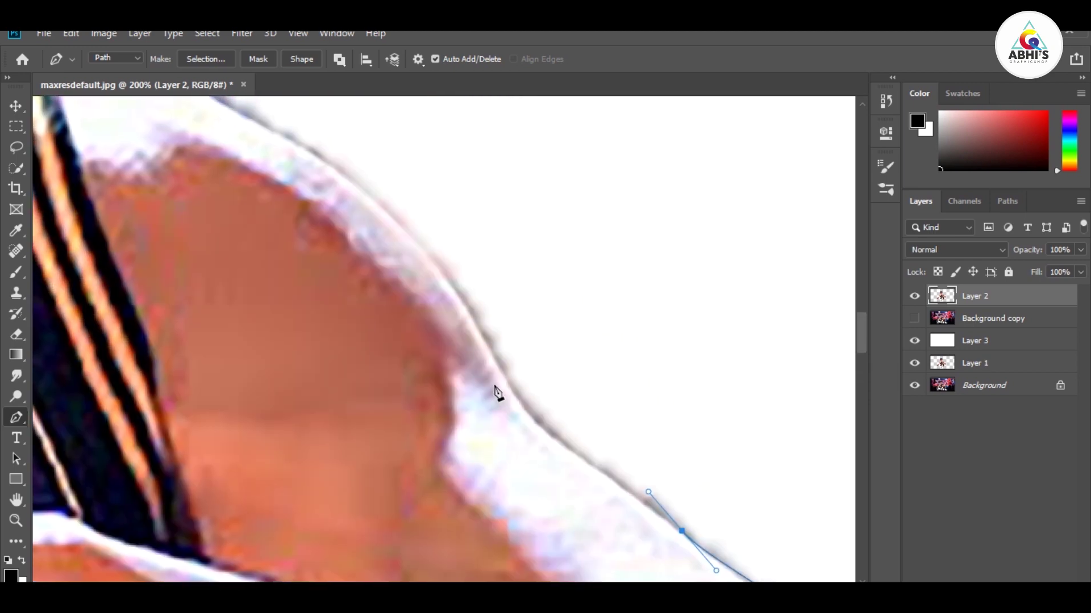
{"action": "left_click_drag", "start_coordinate": [367, 190], "coordinate": [572, 468]}
{"action": "left_click_drag", "start_coordinate": [456, 396], "coordinate": [376, 356]}
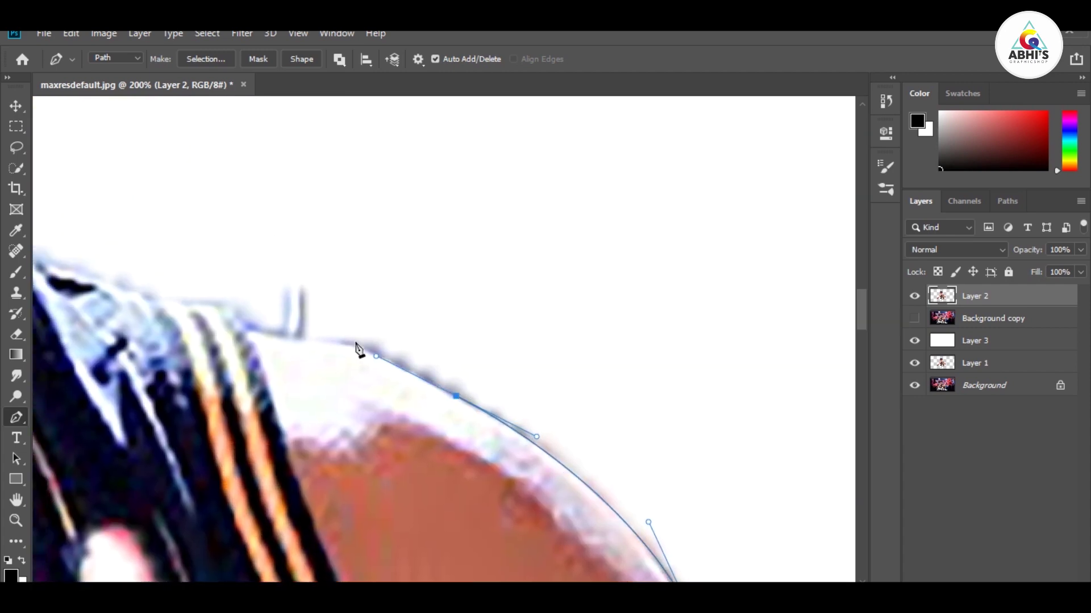
{"action": "left_click_drag", "start_coordinate": [154, 299], "coordinate": [614, 461]}
{"action": "left_click_drag", "start_coordinate": [423, 397], "coordinate": [349, 396]}
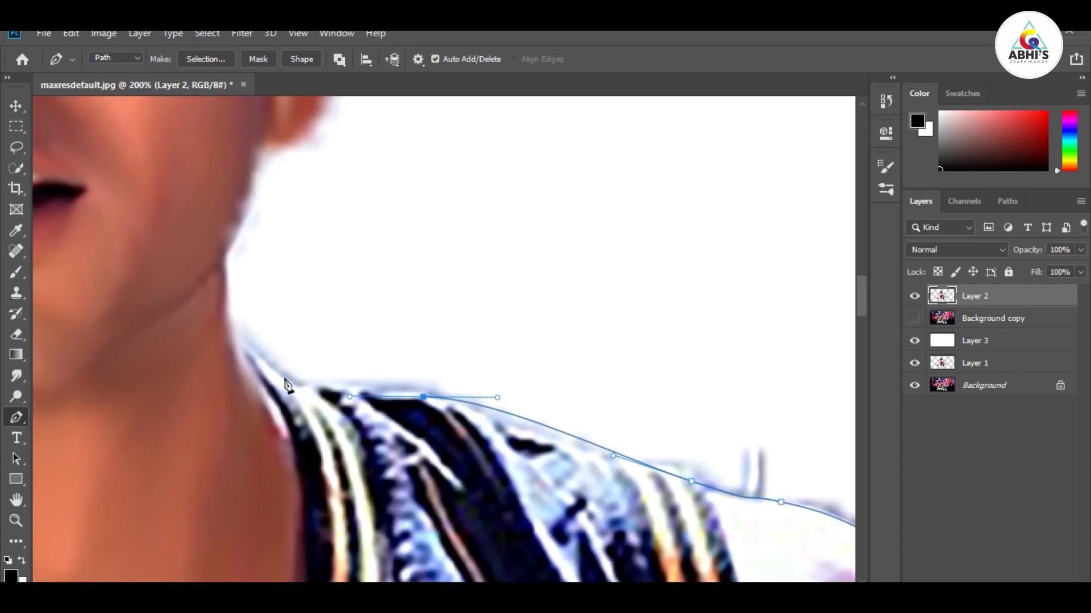
{"action": "left_click_drag", "start_coordinate": [232, 334], "coordinate": [311, 533]}
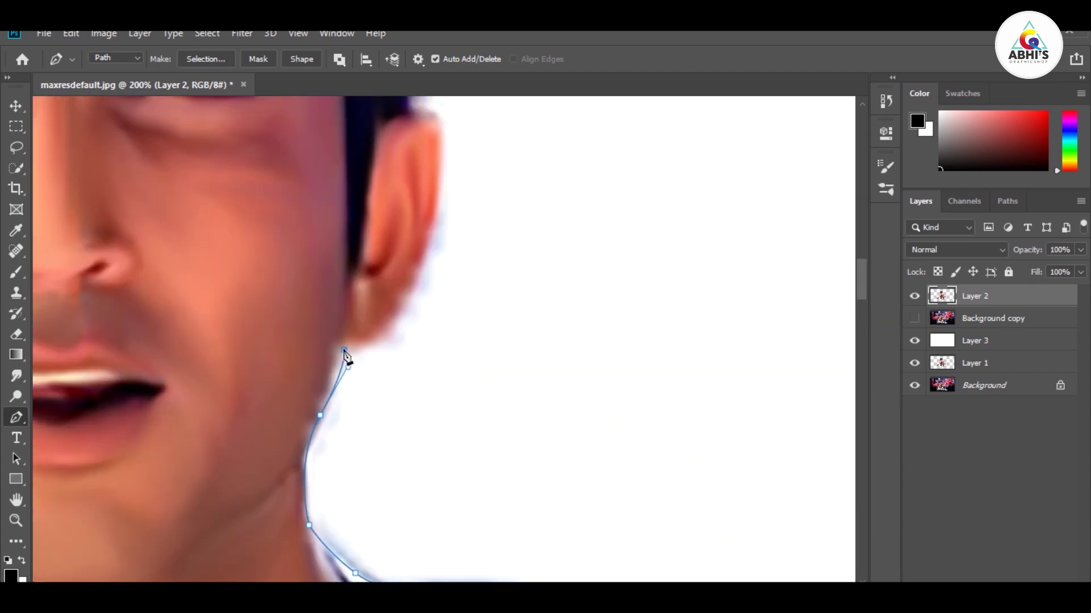
{"action": "left_click_drag", "start_coordinate": [418, 279], "coordinate": [552, 359]}
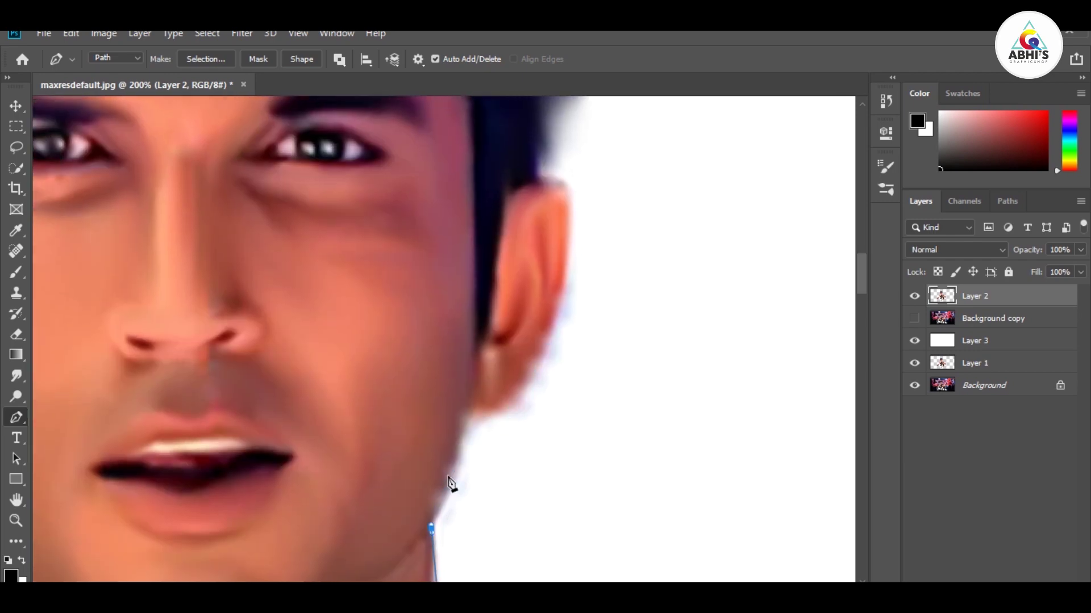
Place anchors at the bottom of the ear, across the hair, and down beside the ear
{"action": "left_click", "coordinate": [542, 373]}
{"action": "left_click_drag", "start_coordinate": [580, 220], "coordinate": [607, 415]}
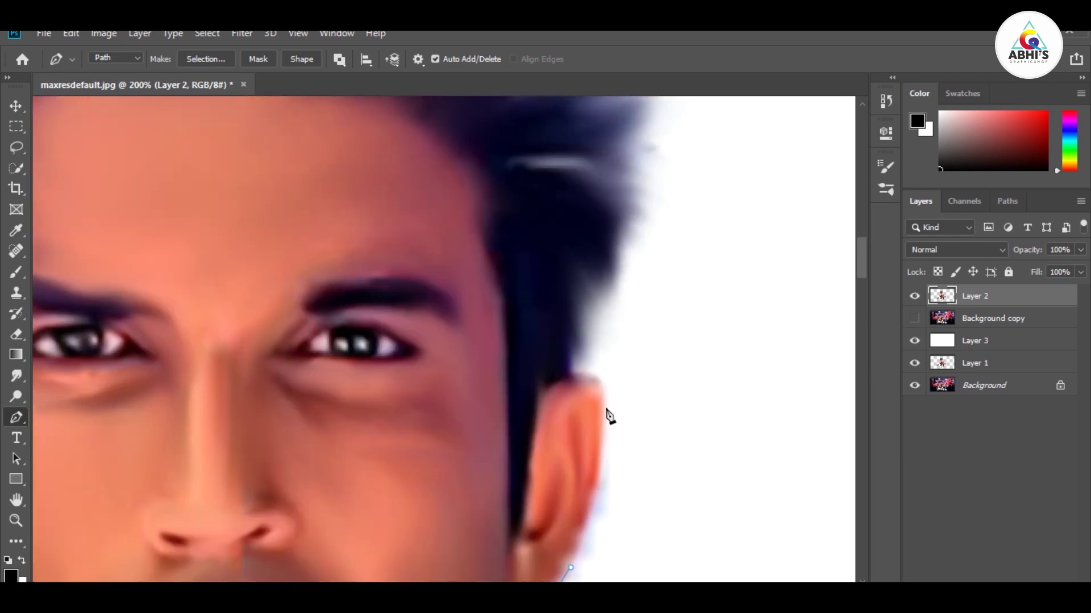
{"action": "left_click_drag", "start_coordinate": [544, 233], "coordinate": [871, 382]}
{"action": "left_click", "coordinate": [762, 339]}
{"action": "left_click", "coordinate": [383, 393]}
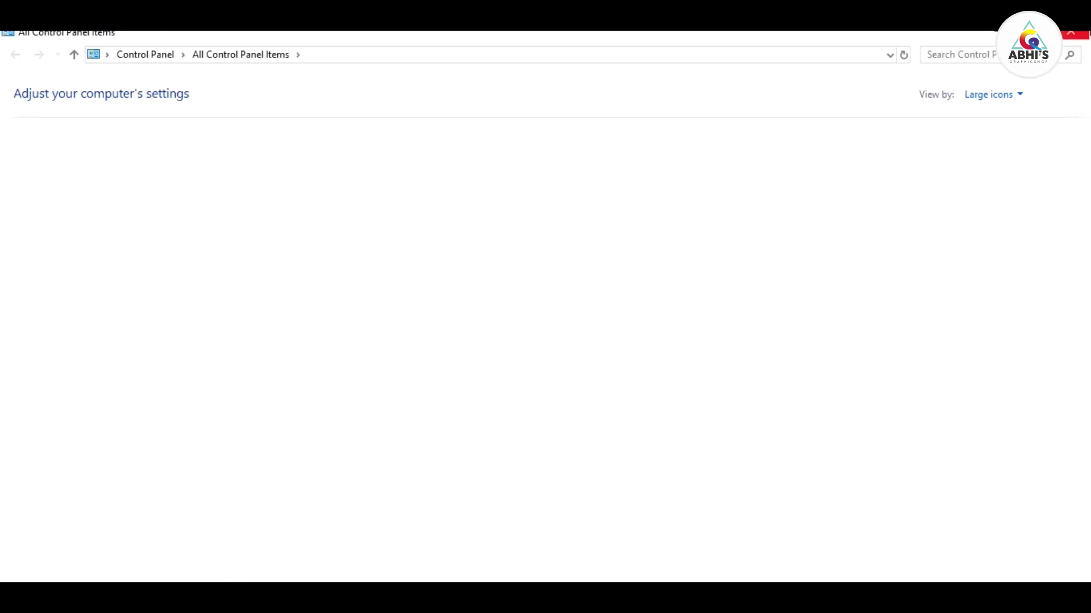
{"action": "left_click", "coordinate": [368, 503]}
{"action": "scroll", "coordinate": [381, 349], "scroll_direction": "down", "scroll_amount": 5}
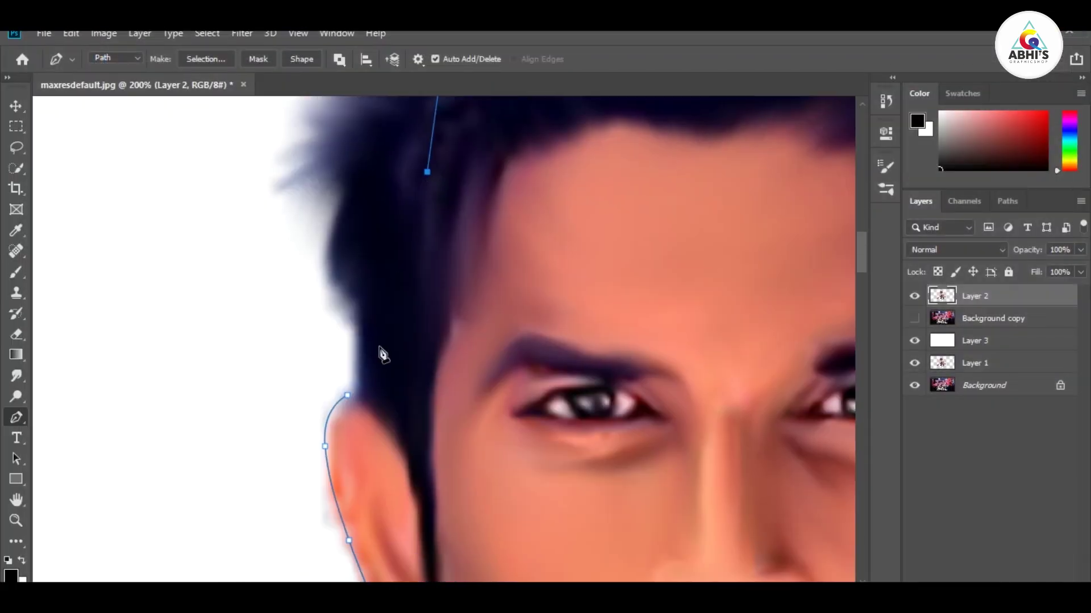
Close the path around the actor and load it as a selection, fitting the image in view
{"action": "left_click", "coordinate": [347, 394]}
{"action": "key", "text": "ctrl+Return"}
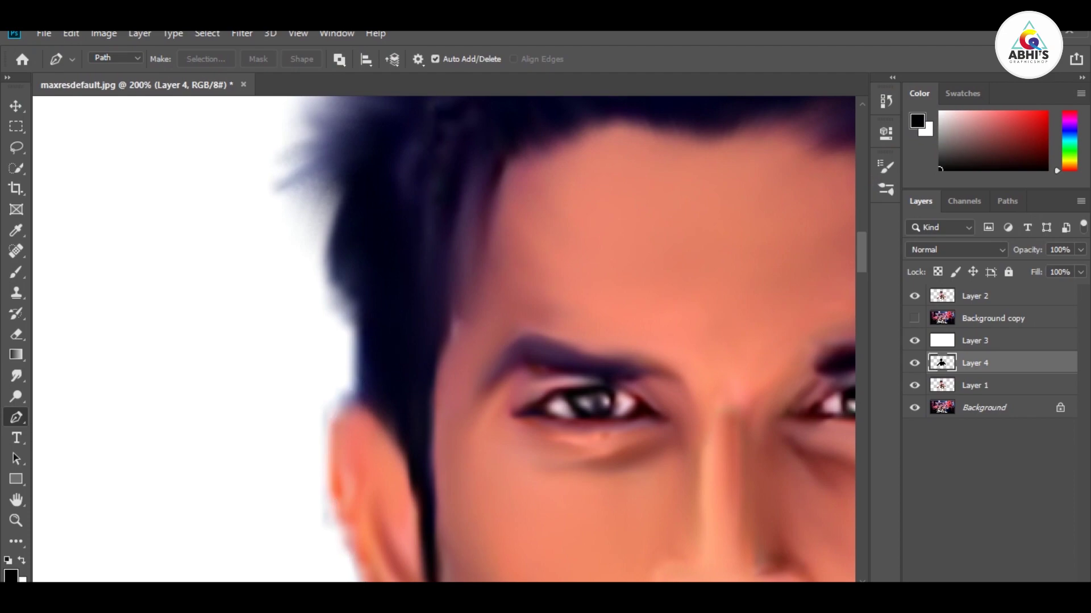
{"action": "key", "text": "ctrl+0"}
{"action": "scroll", "coordinate": [402, 354], "scroll_direction": "up", "scroll_amount": 3}
{"action": "scroll", "coordinate": [402, 354], "scroll_direction": "up", "scroll_amount": 3}
{"action": "left_click_drag", "start_coordinate": [594, 409], "coordinate": [680, 551]}
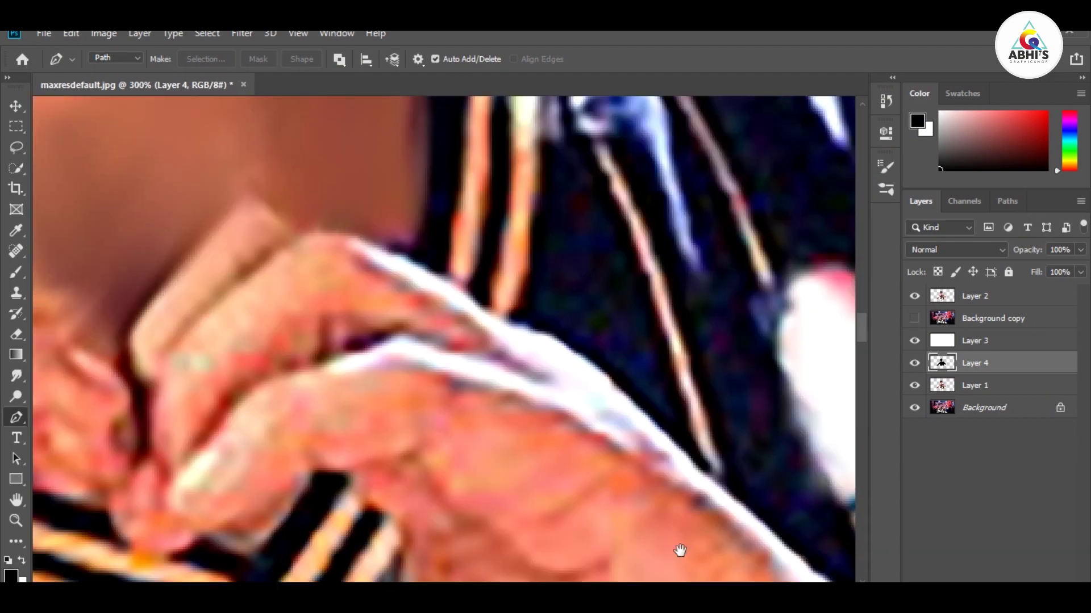
{"action": "scroll", "coordinate": [555, 200], "scroll_direction": "up", "scroll_amount": 10}
Make Layer 2 the working layer and zoom to frame the head and shoulders
{"action": "key", "text": "ctrl+minus"}
{"action": "key", "text": "ctrl+minus"}
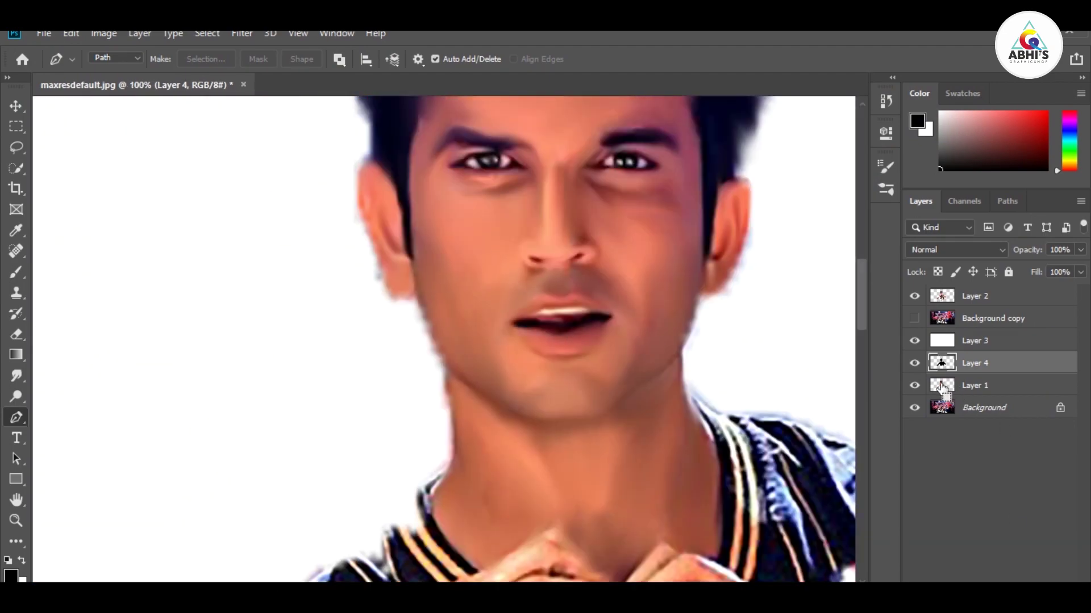
{"action": "left_click", "coordinate": [974, 296]}
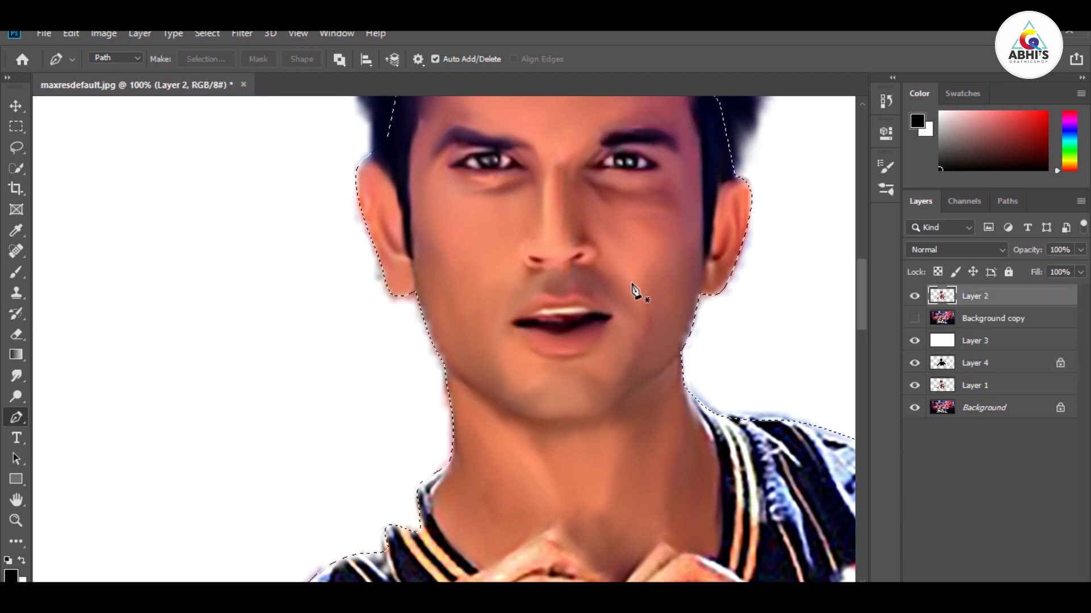
{"action": "key", "text": "ctrl+plus"}
{"action": "key", "text": "i"}
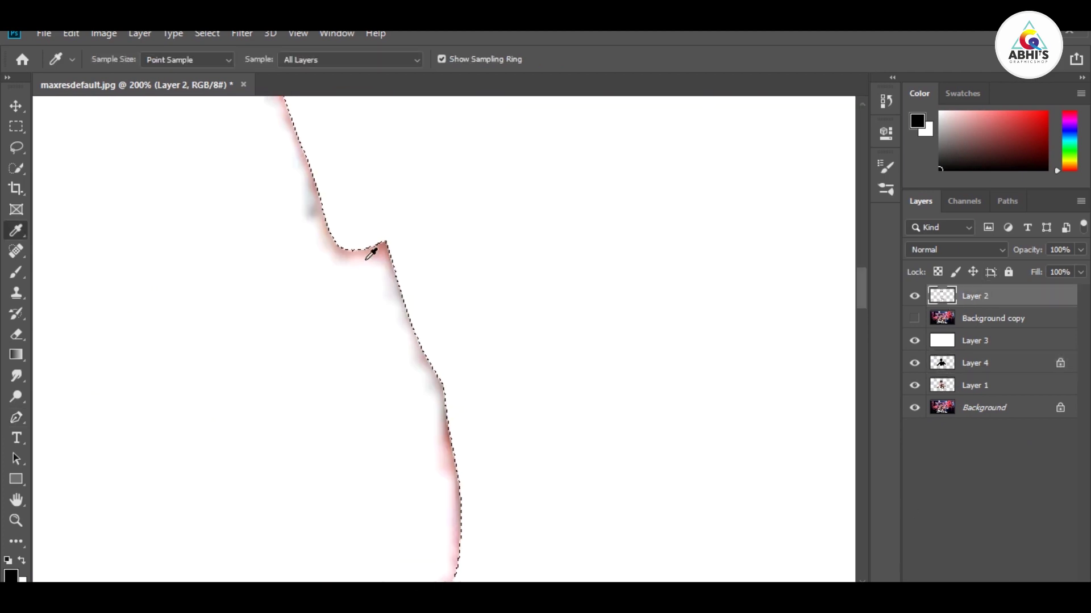
{"action": "key", "text": "ctrl+minus"}
{"action": "key", "text": "ctrl+minus"}
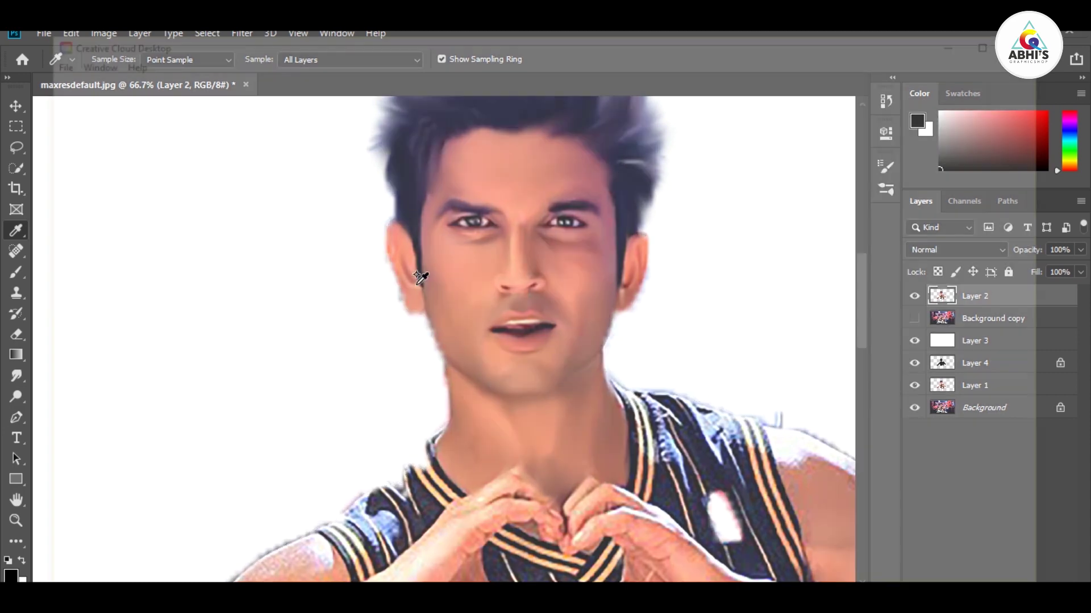
Choose the plain Eraser tool and enlarge it to size 175
{"action": "key", "text": "e"}
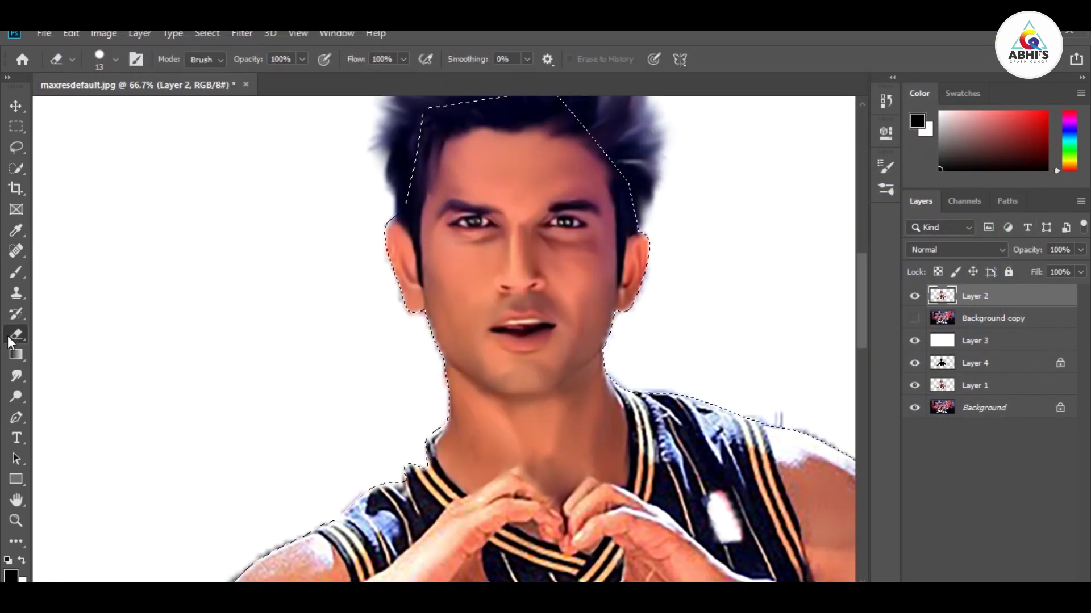
{"action": "right_click", "coordinate": [16, 335]}
{"action": "left_click", "coordinate": [62, 334]}
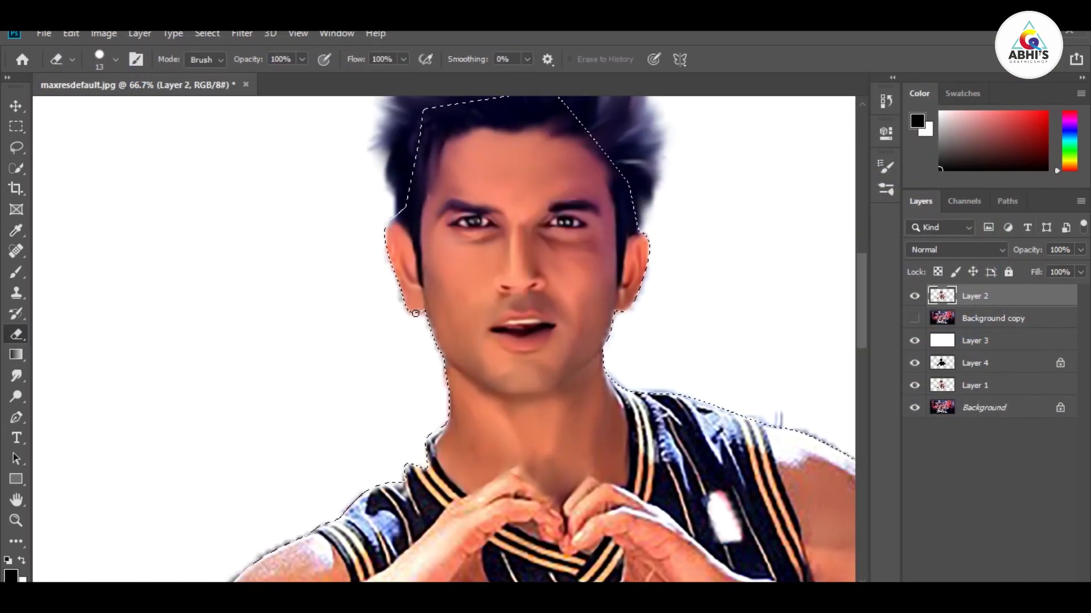
{"action": "key", "text": "bracketright"}
{"action": "key", "text": "bracketright"}
{"action": "key", "text": "bracketright"}
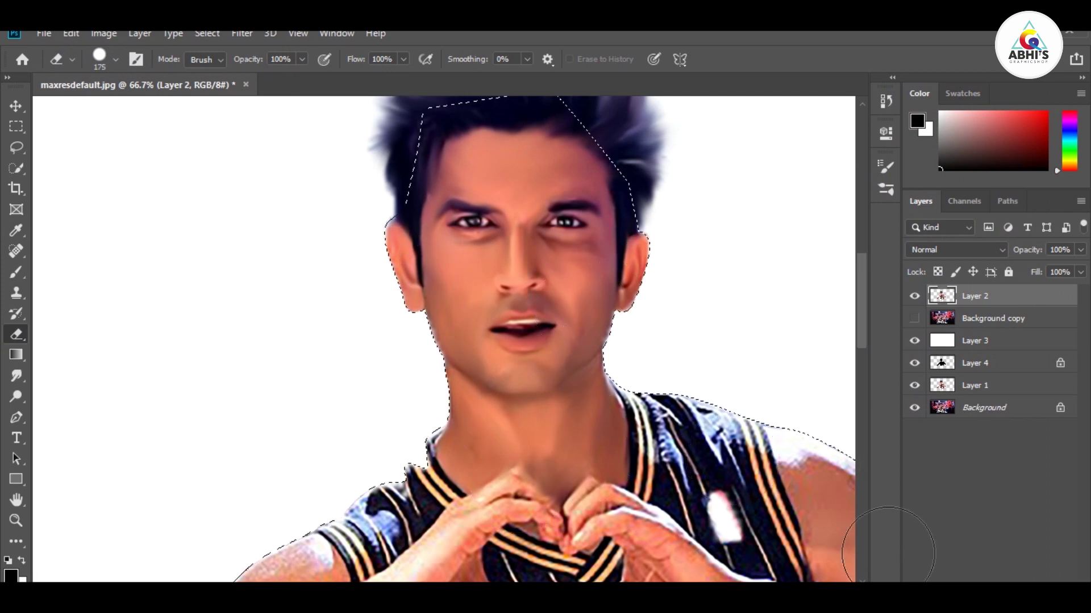
Erase the lower jersey, leftover bottom strokes and the stray area along the arm to white
{"action": "left_click_drag", "start_coordinate": [336, 438], "coordinate": [389, 170]}
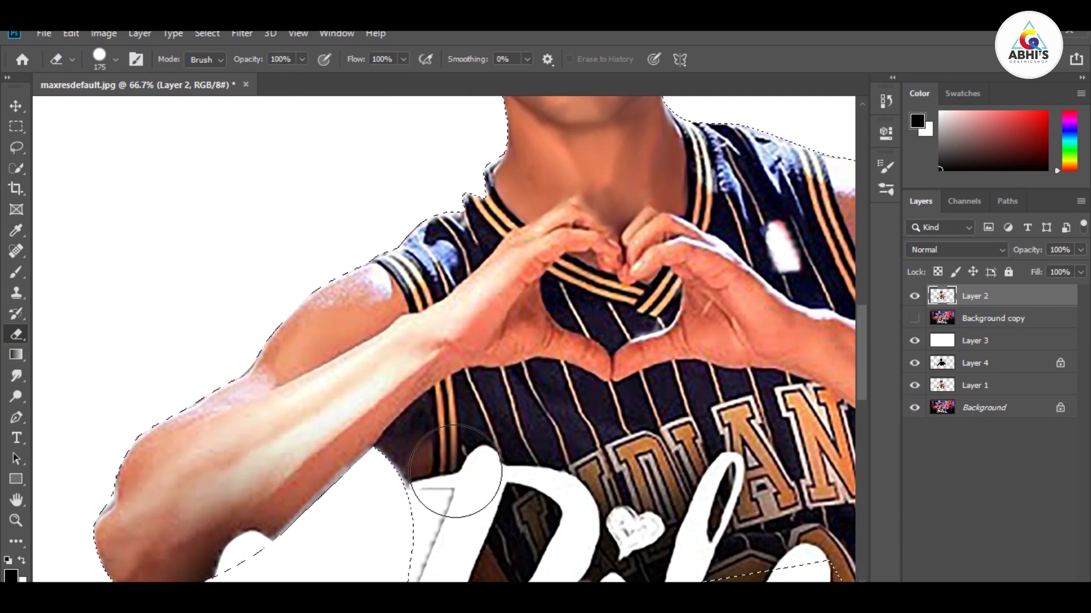
{"action": "left_click_drag", "start_coordinate": [454, 471], "coordinate": [388, 315]}
{"action": "mouse_move", "coordinate": [329, 397]}
{"action": "left_mouse_down"}
{"action": "mouse_move", "coordinate": [288, 498]}
{"action": "mouse_move", "coordinate": [739, 523]}
{"action": "left_mouse_up"}
{"action": "left_click_drag", "start_coordinate": [619, 457], "coordinate": [328, 301]}
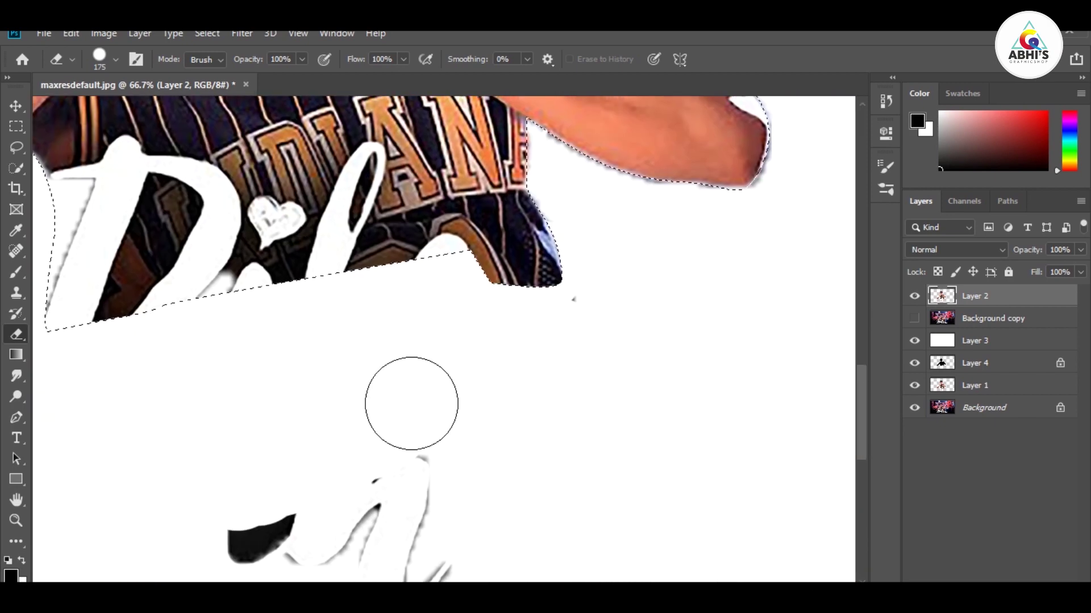
{"action": "left_click_drag", "start_coordinate": [261, 540], "coordinate": [433, 532]}
{"action": "mouse_move", "coordinate": [580, 148]}
{"action": "left_mouse_down"}
{"action": "mouse_move", "coordinate": [732, 159]}
{"action": "mouse_move", "coordinate": [701, 480]}
{"action": "left_mouse_up"}
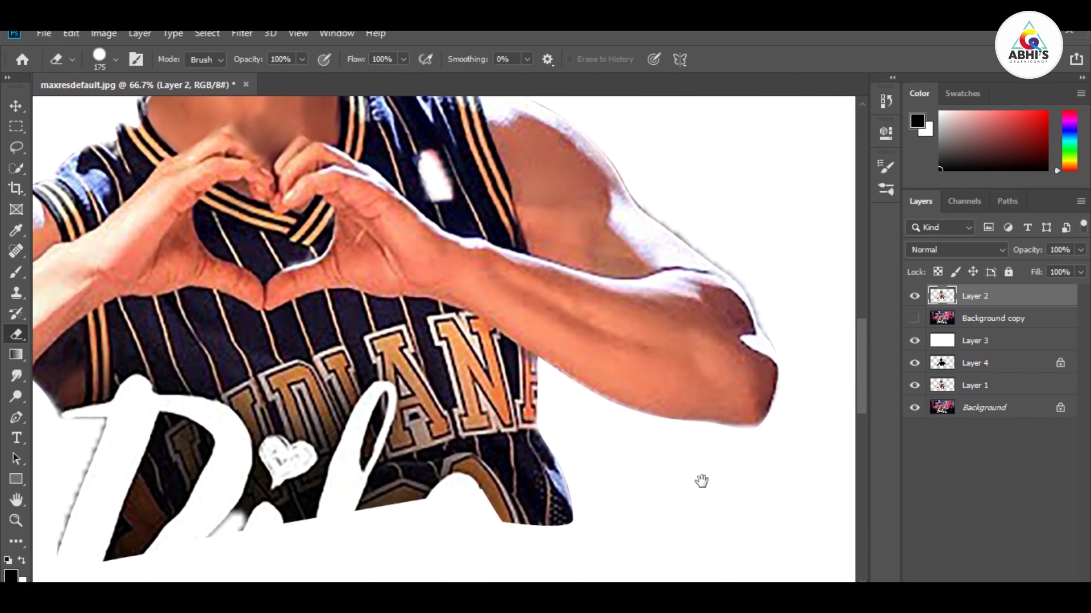
{"action": "left_click_drag", "start_coordinate": [664, 244], "coordinate": [663, 554]}
{"action": "scroll", "coordinate": [390, 291], "scroll_direction": "down", "scroll_amount": 3}
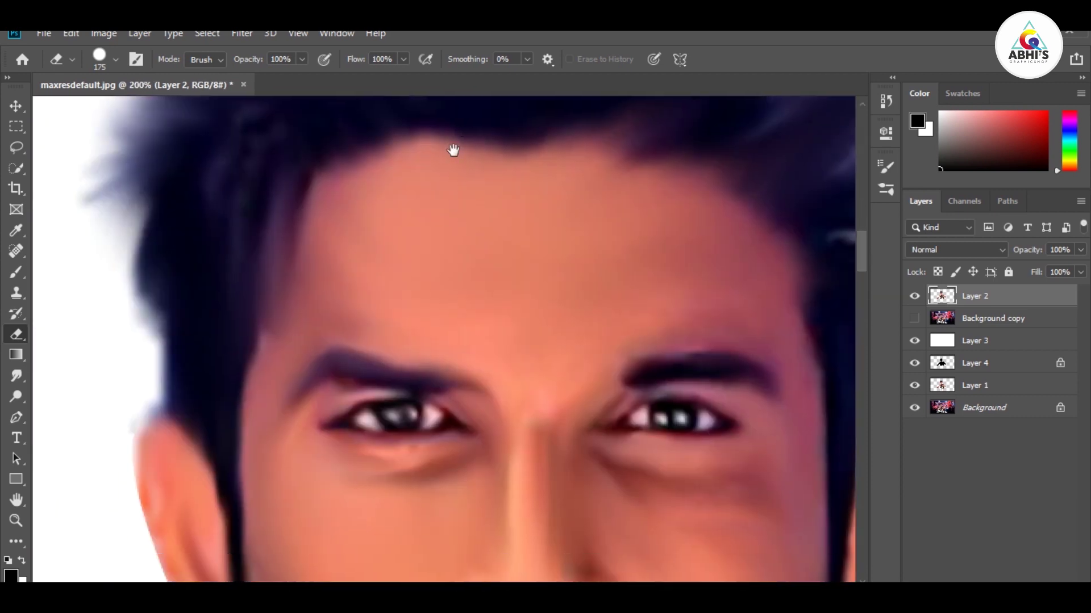
{"action": "scroll", "coordinate": [237, 364], "scroll_direction": "down", "scroll_amount": 2}
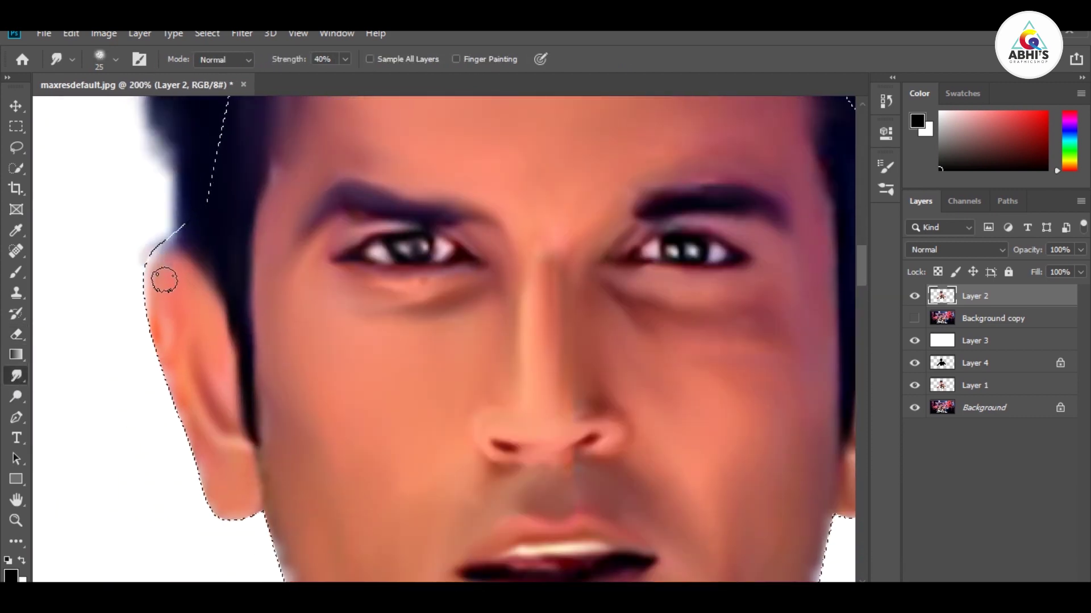
Apply a 5-pixel feather to the actor selection via Select > Modify > Feather
{"action": "key", "text": "e"}
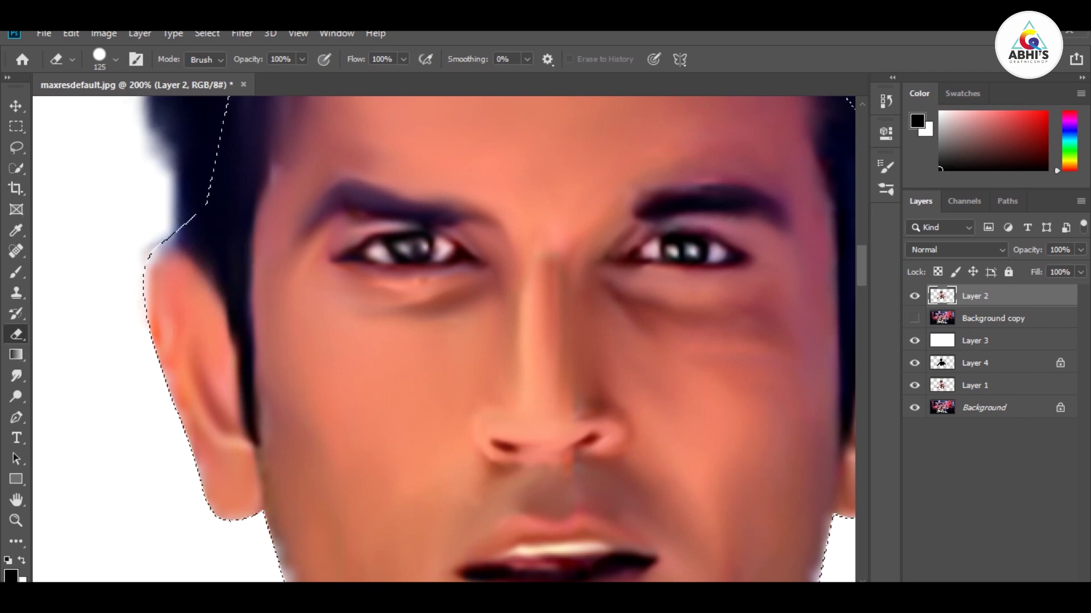
{"action": "left_click", "coordinate": [14, 106]}
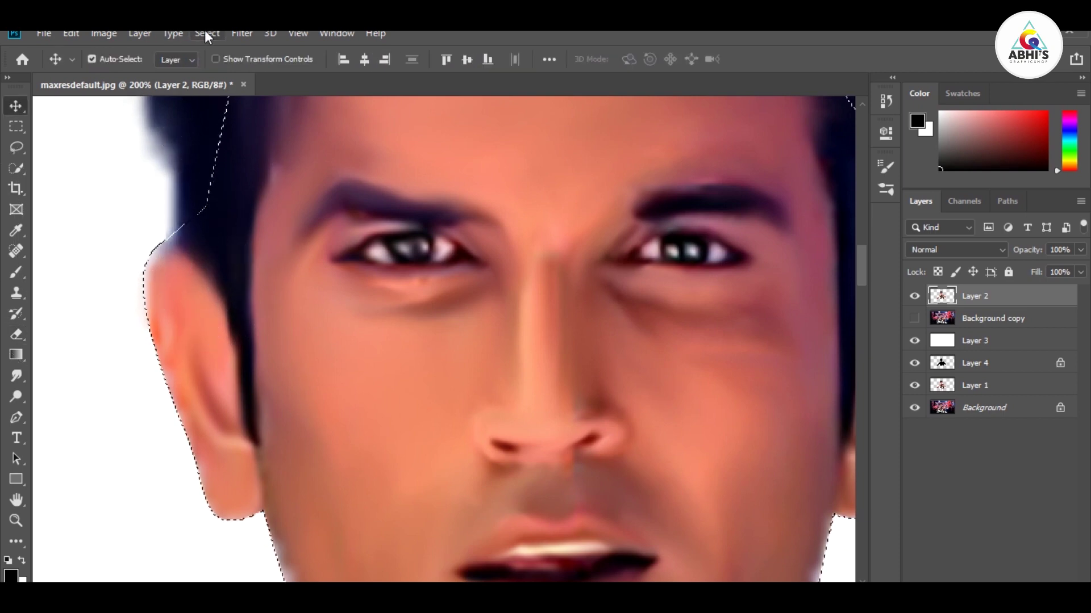
{"action": "left_click", "coordinate": [207, 33]}
{"action": "left_click", "coordinate": [387, 319]}
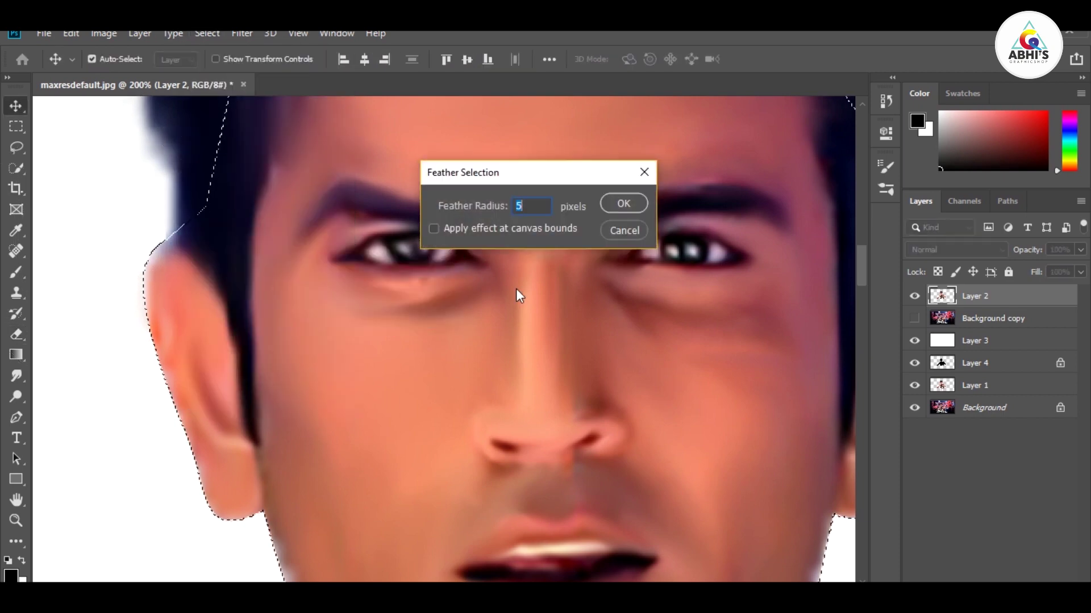
{"action": "key", "text": "Return"}
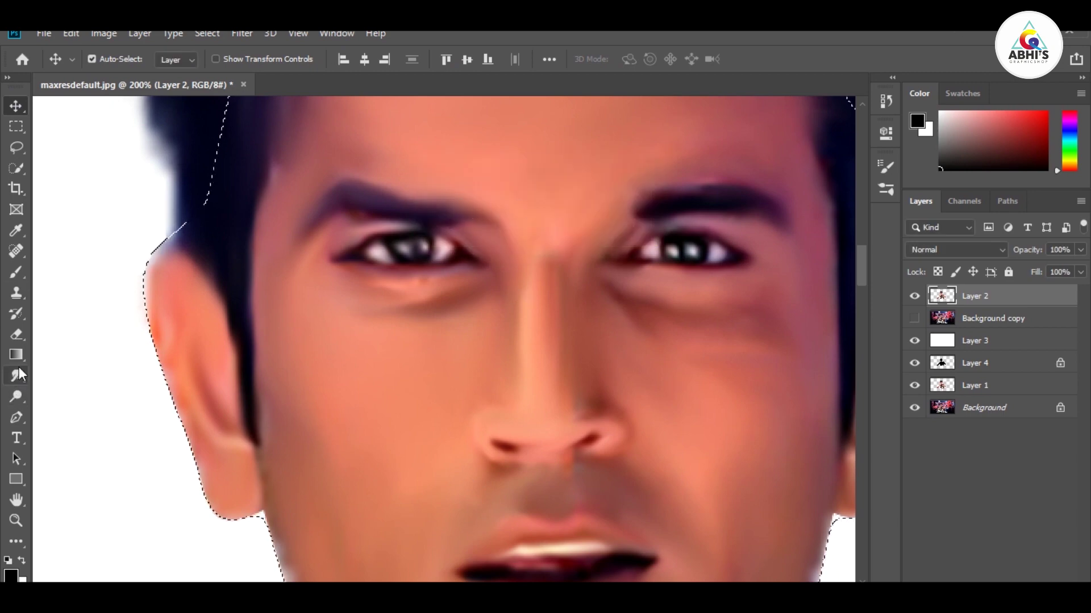
{"action": "left_click", "coordinate": [19, 369]}
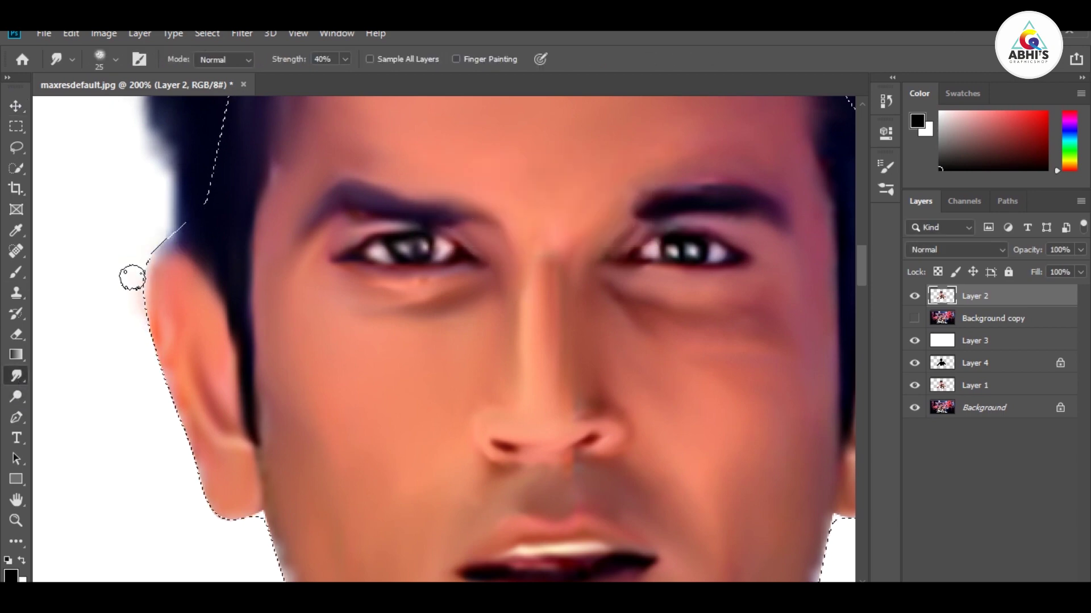
Smudge the hair edge beside the ear and the jaw edge, then enlarge the brush to 50
{"action": "left_click_drag", "start_coordinate": [205, 205], "coordinate": [145, 272]}
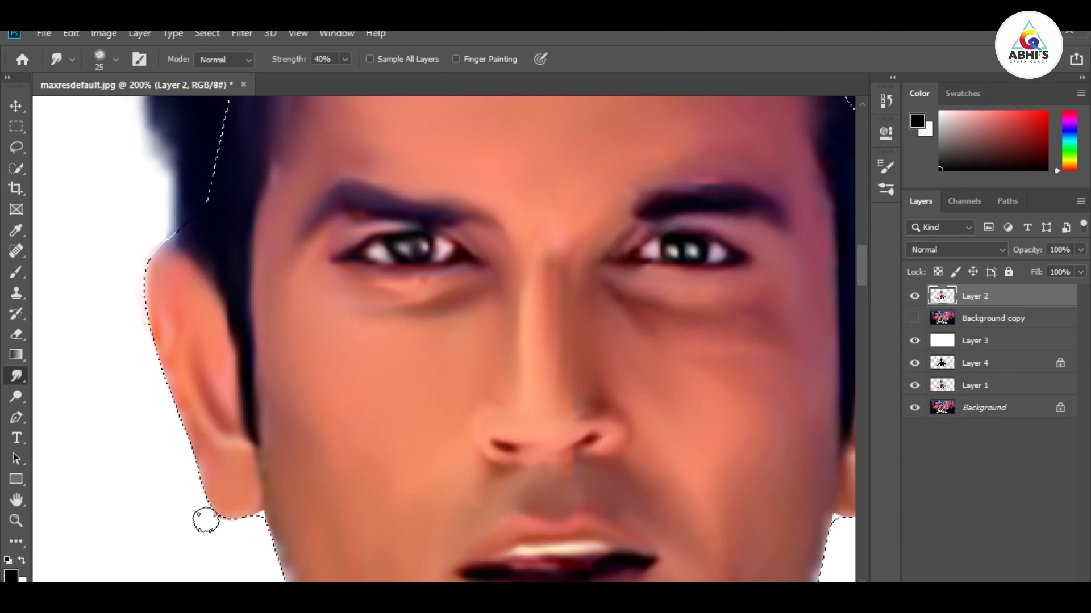
{"action": "scroll", "coordinate": [353, 333], "scroll_direction": "down", "scroll_amount": 5}
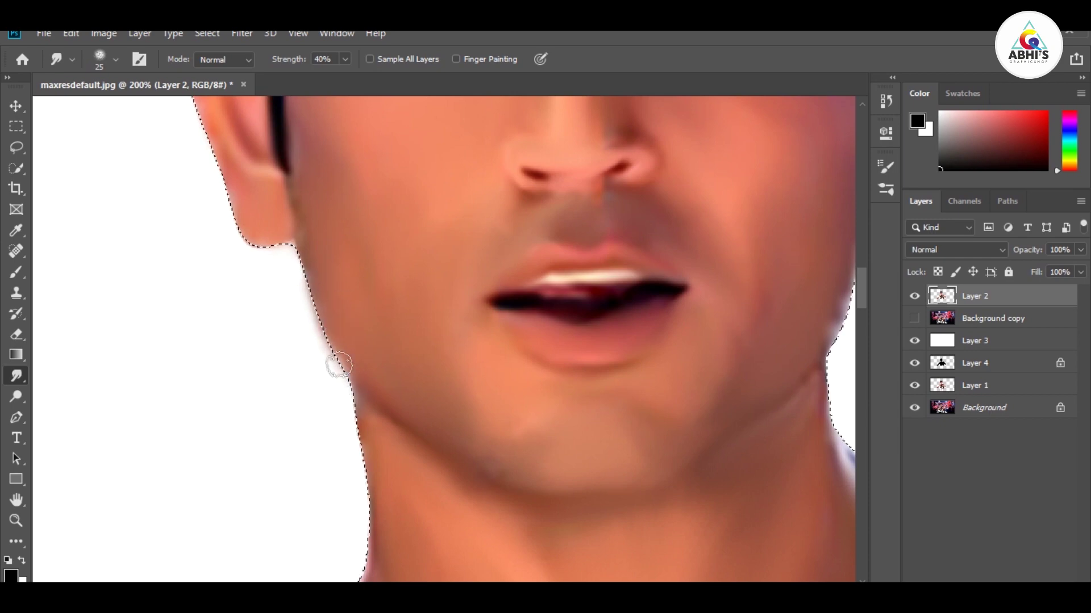
{"action": "scroll", "coordinate": [397, 297], "scroll_direction": "right", "scroll_amount": 4}
{"action": "scroll", "coordinate": [568, 375], "scroll_direction": "up", "scroll_amount": 1}
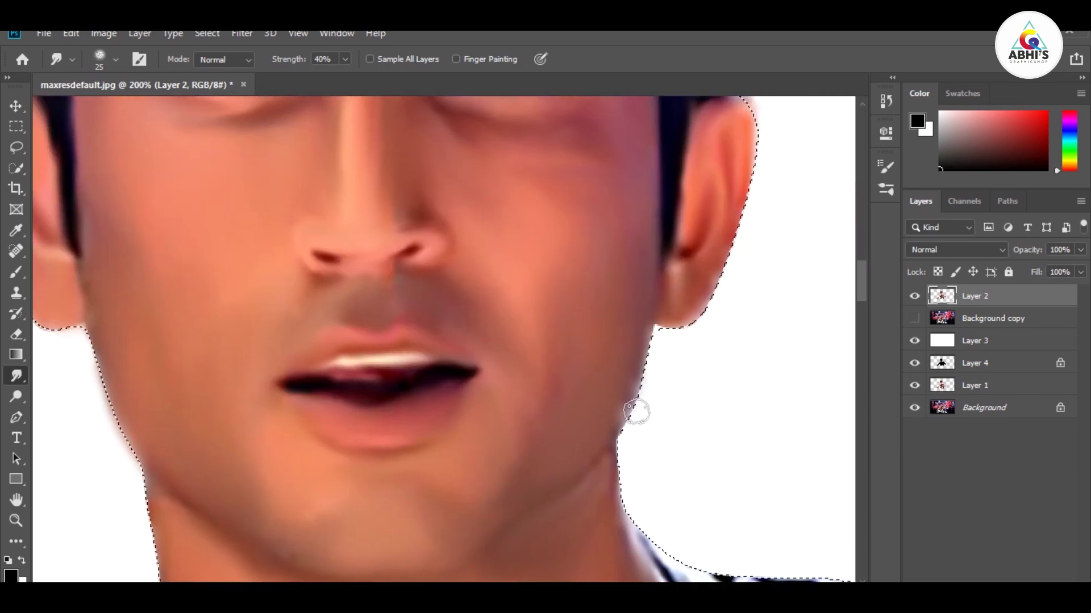
{"action": "left_click_drag", "start_coordinate": [636, 412], "coordinate": [614, 414]}
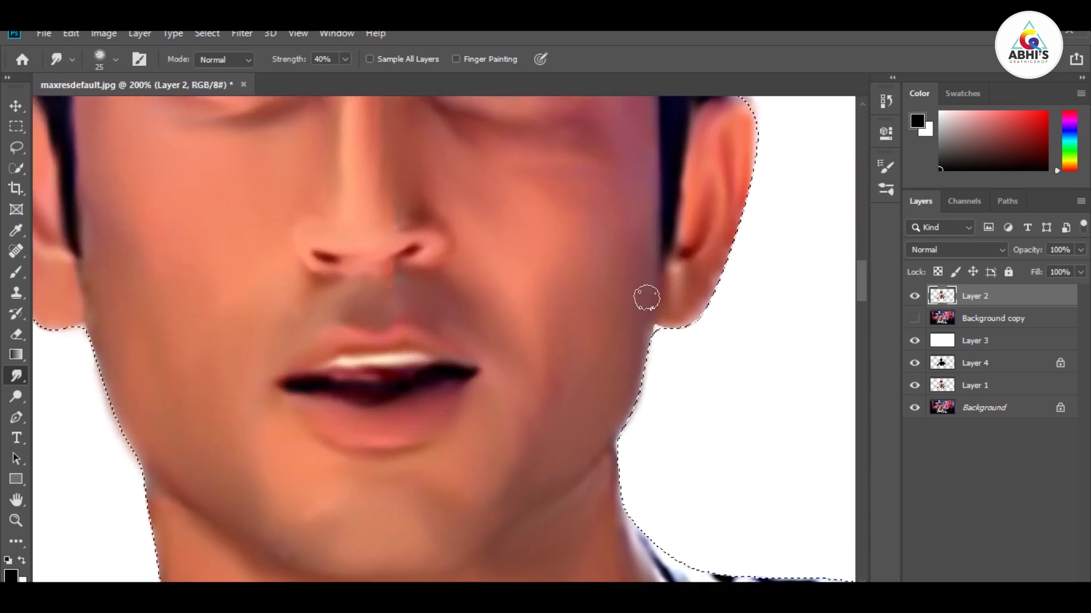
{"action": "left_click_drag", "start_coordinate": [709, 263], "coordinate": [681, 357]}
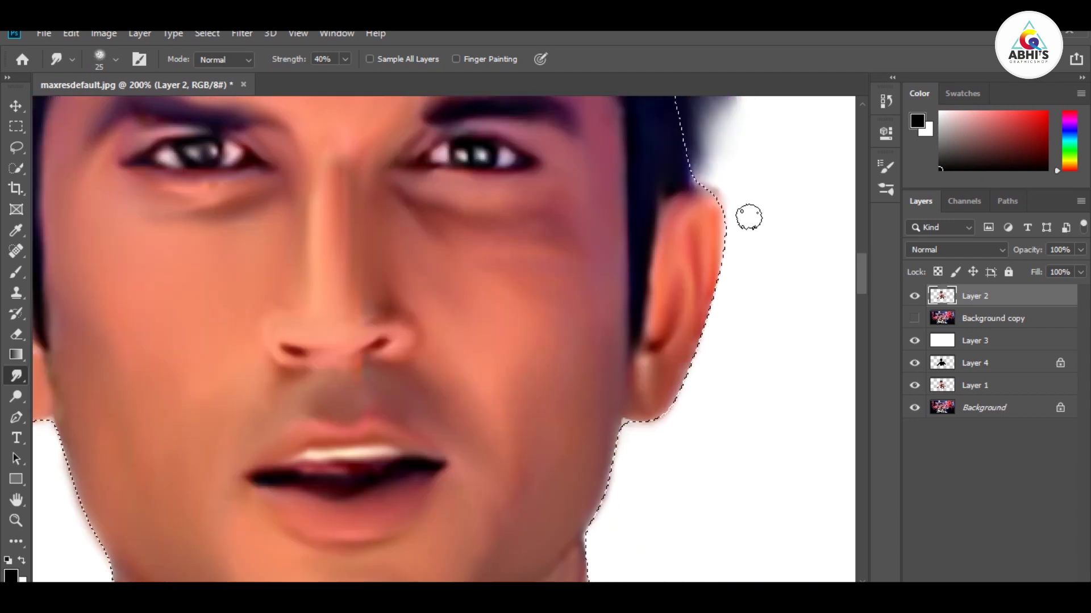
{"action": "scroll", "coordinate": [679, 381], "scroll_direction": "down", "scroll_amount": 5}
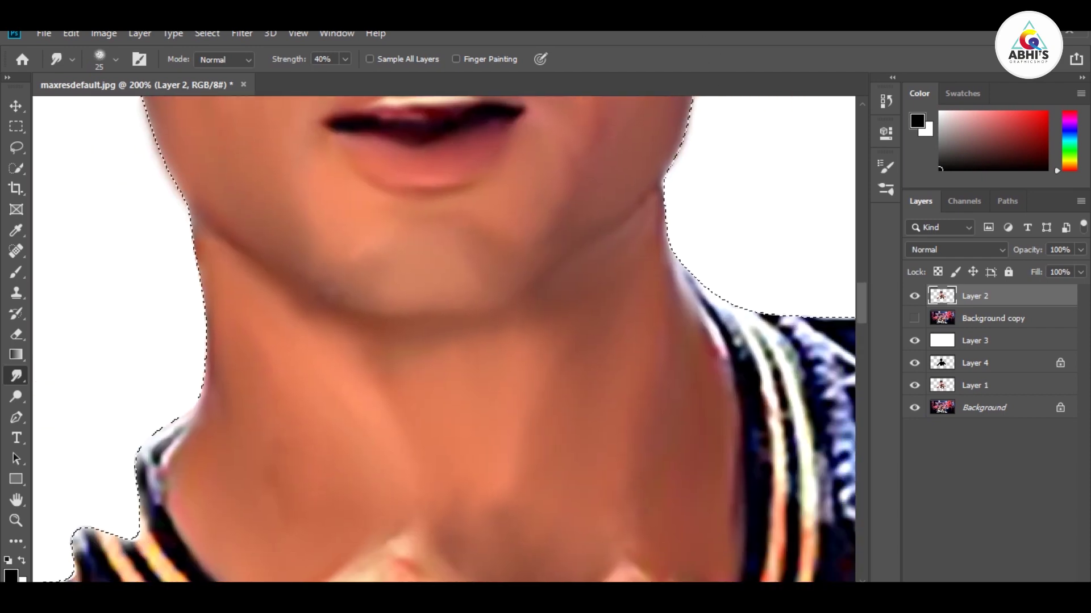
{"action": "scroll", "coordinate": [606, 280], "scroll_direction": "down", "scroll_amount": 1}
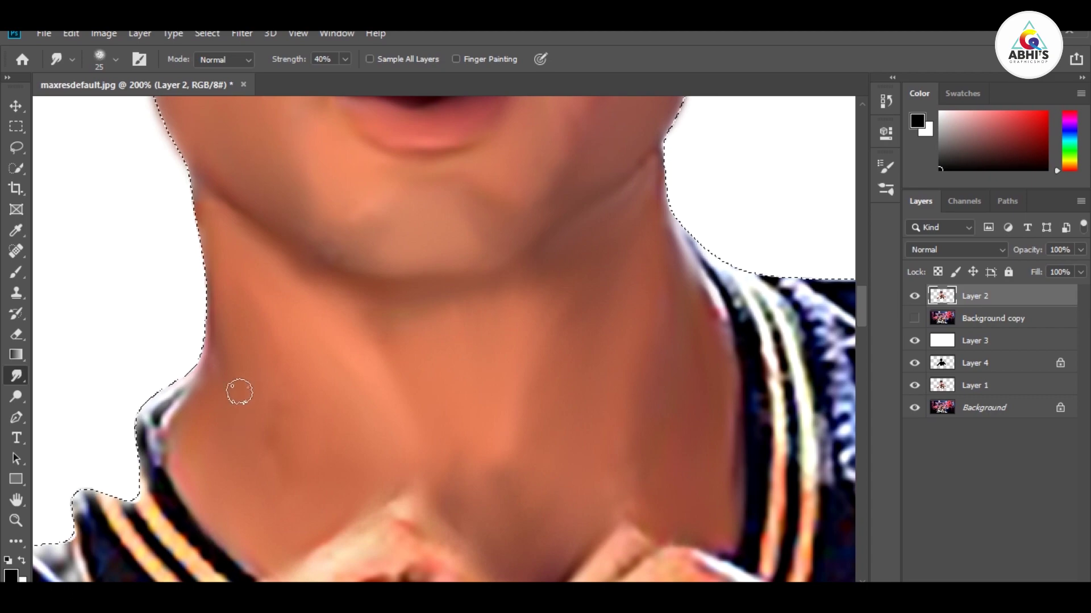
{"action": "key", "text": "bracketright"}
{"action": "key", "text": "bracketright"}
{"action": "key", "text": "bracketright"}
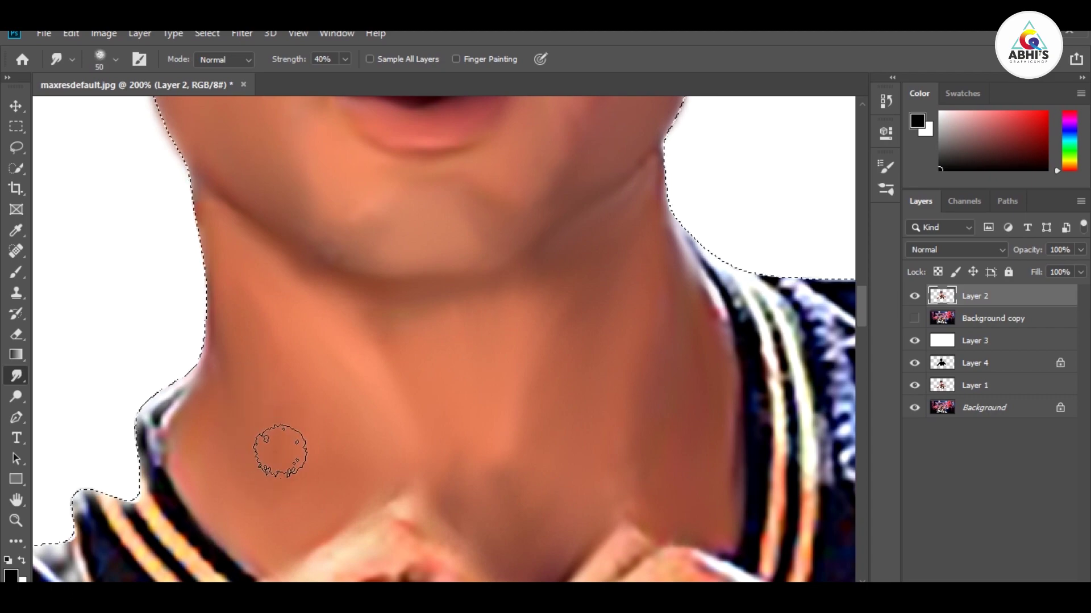
{"action": "key", "text": "bracketright"}
{"action": "left_click_drag", "start_coordinate": [210, 437], "coordinate": [655, 175]}
Enlarge the Smudge brush to 60 and fill the white elbow notch with blended forearm skin
{"action": "scroll", "coordinate": [369, 275], "scroll_direction": "down", "scroll_amount": 1}
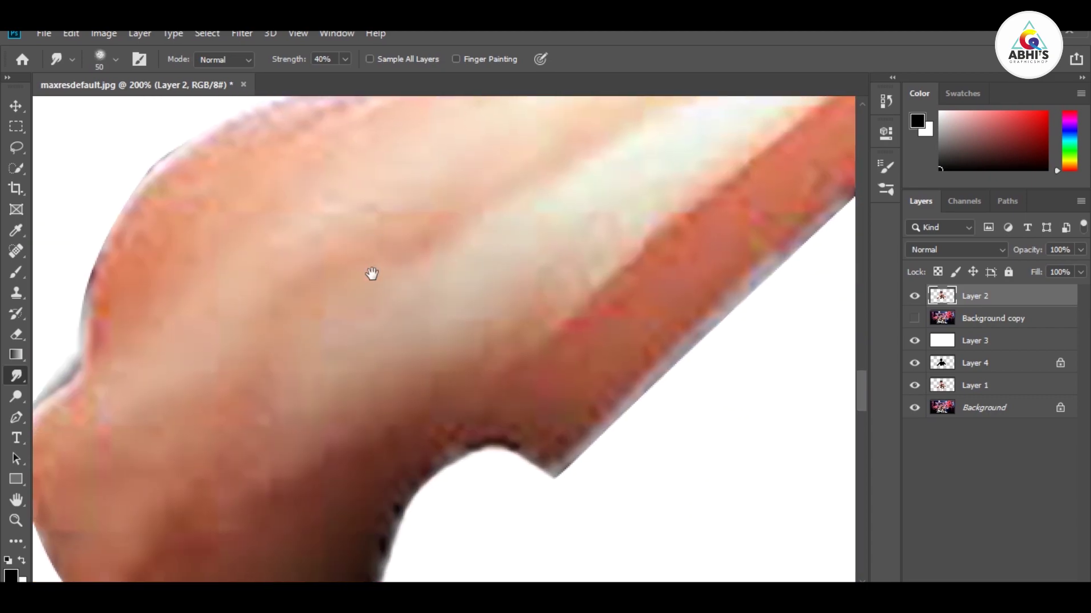
{"action": "scroll", "coordinate": [372, 273], "scroll_direction": "down", "scroll_amount": 1}
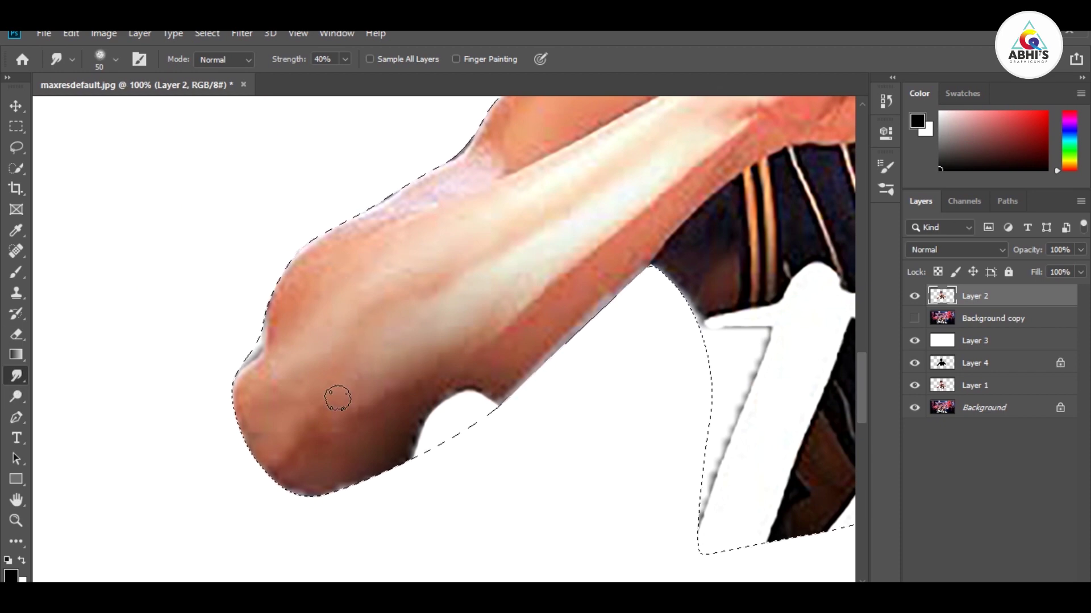
{"action": "key", "text": "bracketright"}
{"action": "left_click_drag", "start_coordinate": [534, 257], "coordinate": [294, 403]}
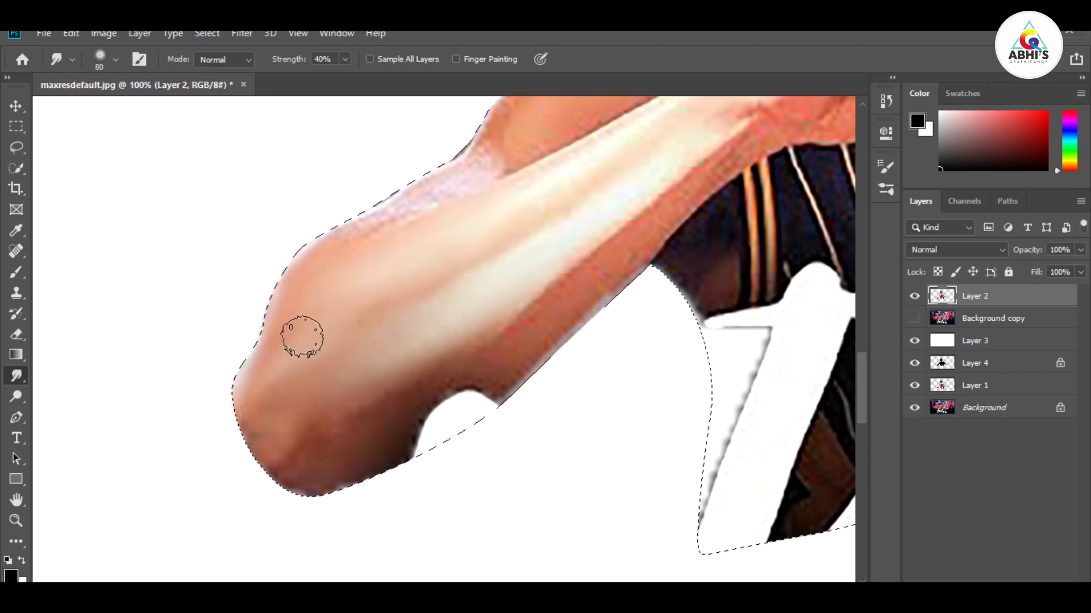
{"action": "left_click_drag", "start_coordinate": [302, 337], "coordinate": [259, 420]}
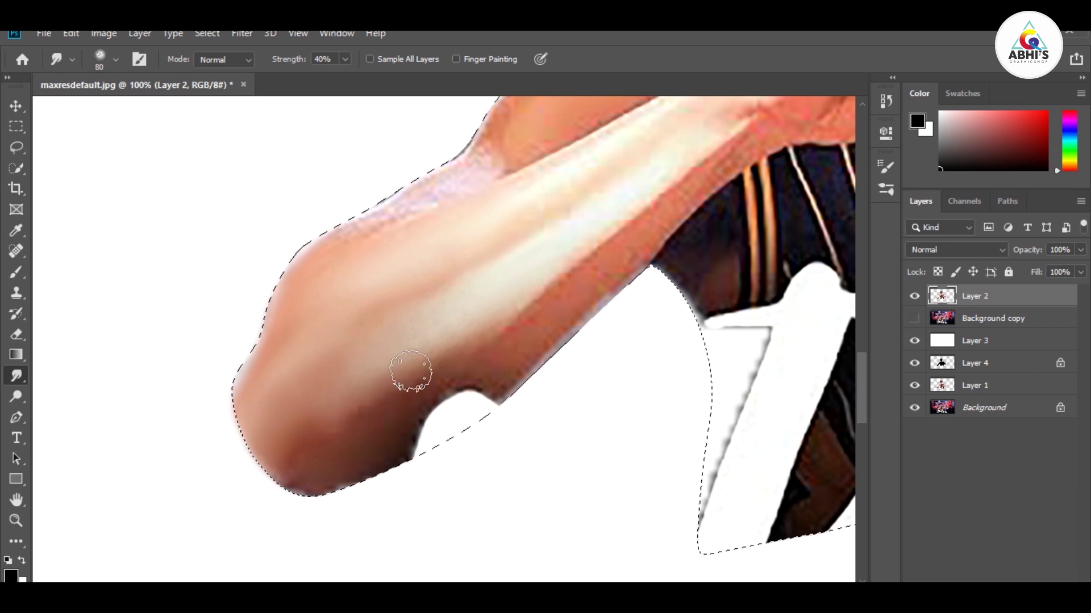
{"action": "mouse_move", "coordinate": [651, 228]}
{"action": "left_mouse_down"}
{"action": "mouse_move", "coordinate": [550, 304]}
{"action": "mouse_move", "coordinate": [438, 427]}
{"action": "left_mouse_up"}
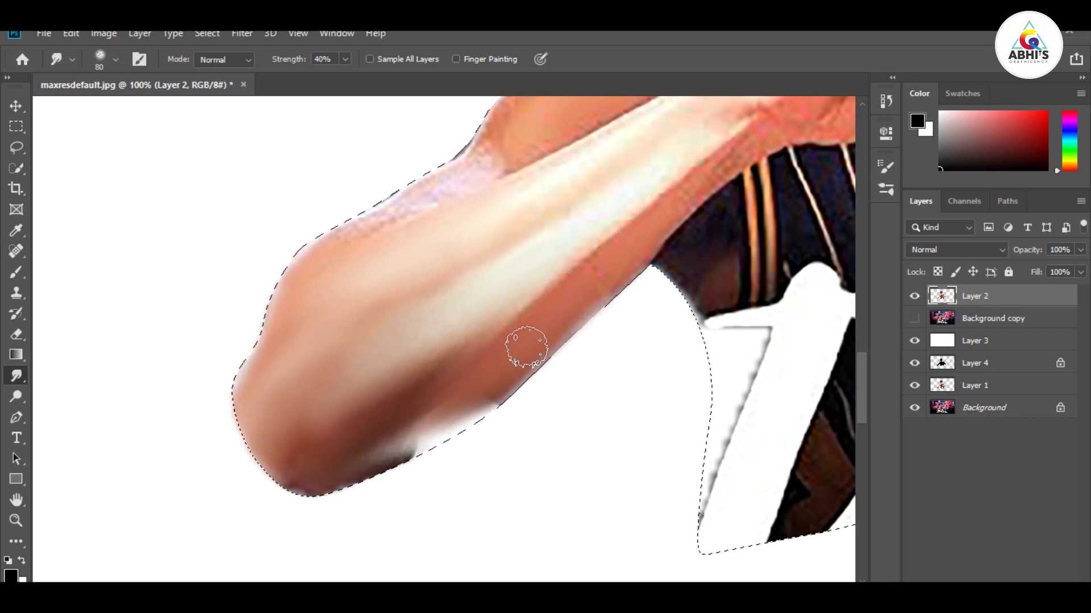
{"action": "left_click_drag", "start_coordinate": [526, 347], "coordinate": [486, 387]}
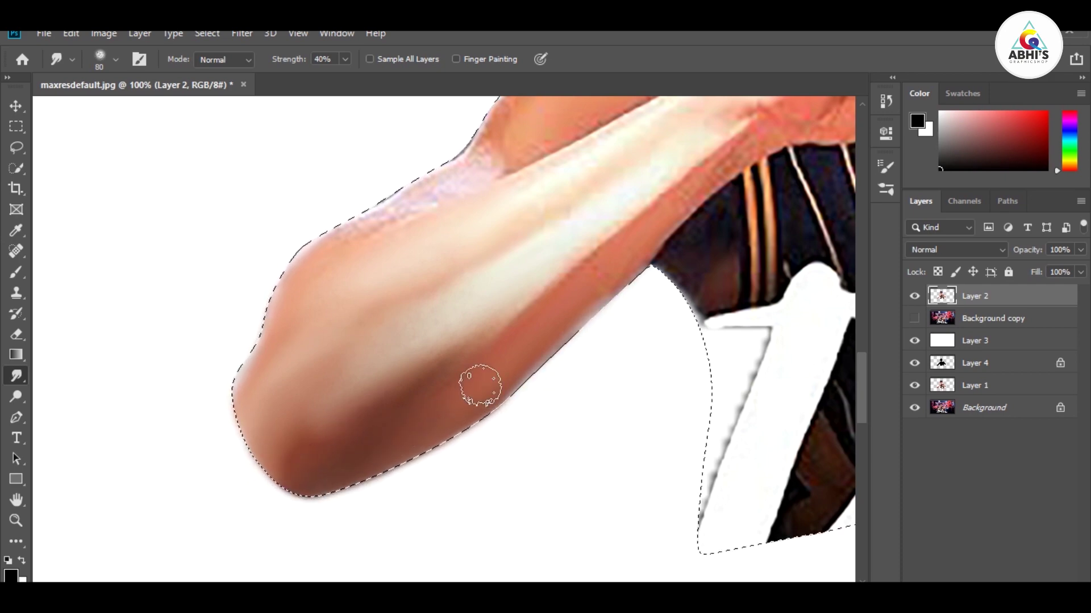
Smooth the forearm's lower edge and the upper-arm highlight near the sleeve
{"action": "left_click_drag", "start_coordinate": [492, 352], "coordinate": [373, 460]}
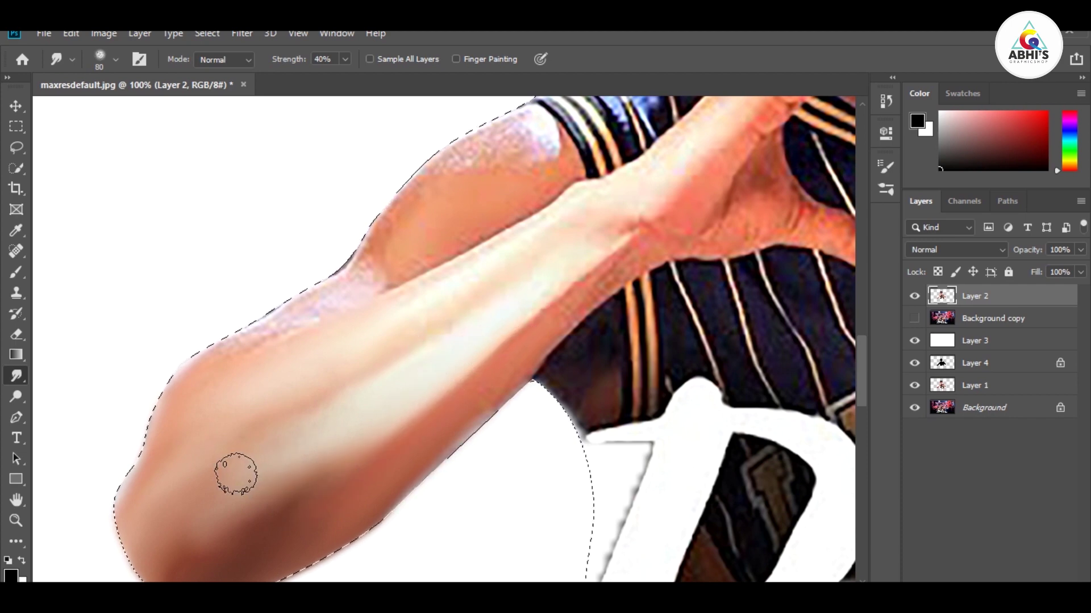
{"action": "left_click_drag", "start_coordinate": [468, 414], "coordinate": [424, 439]}
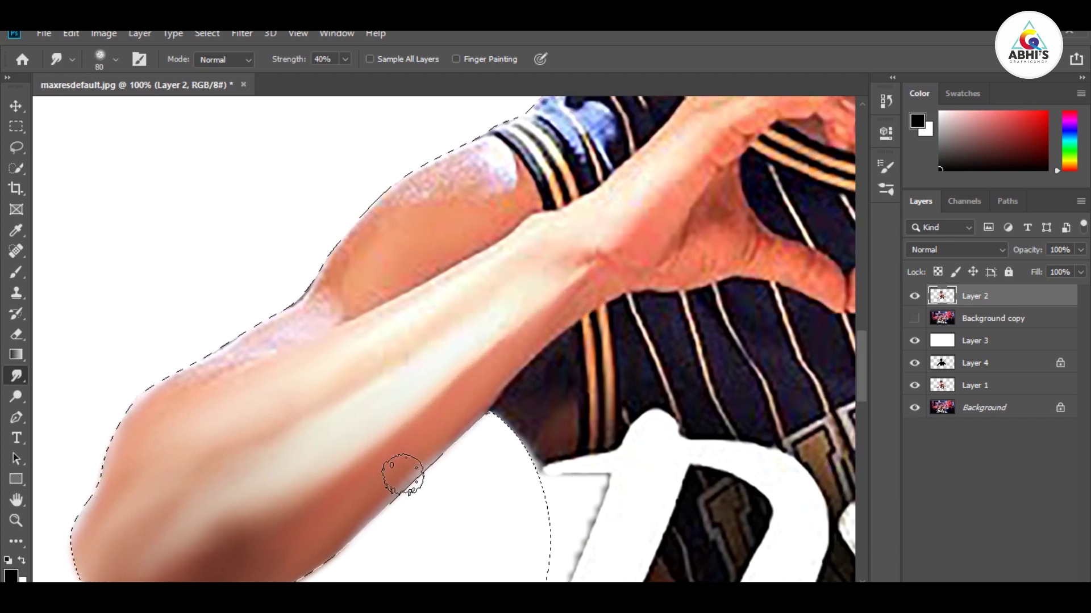
{"action": "left_click_drag", "start_coordinate": [402, 474], "coordinate": [447, 413]}
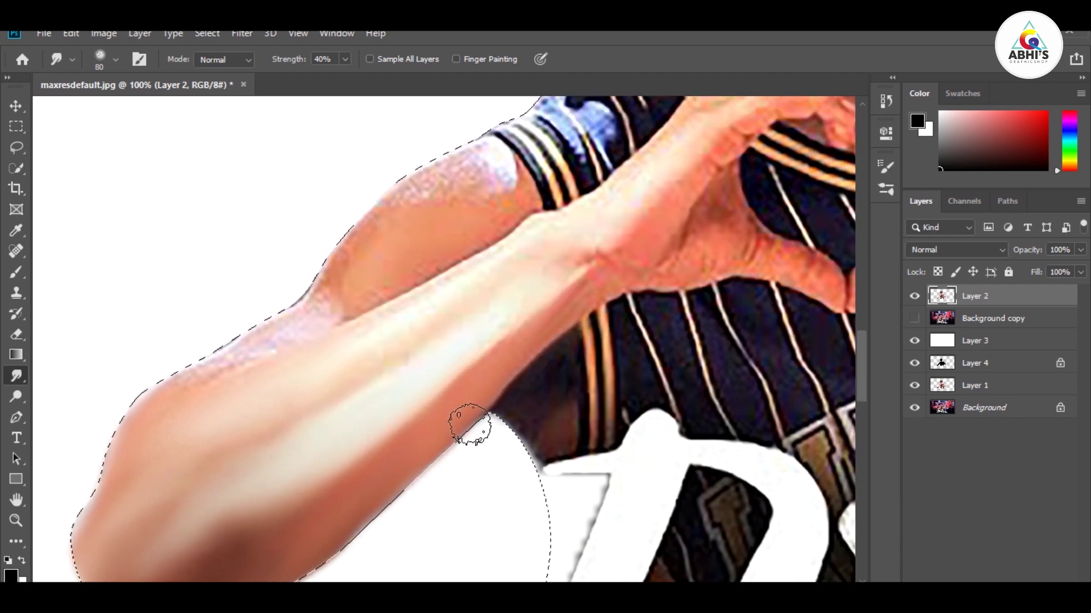
{"action": "left_click_drag", "start_coordinate": [555, 221], "coordinate": [554, 301]}
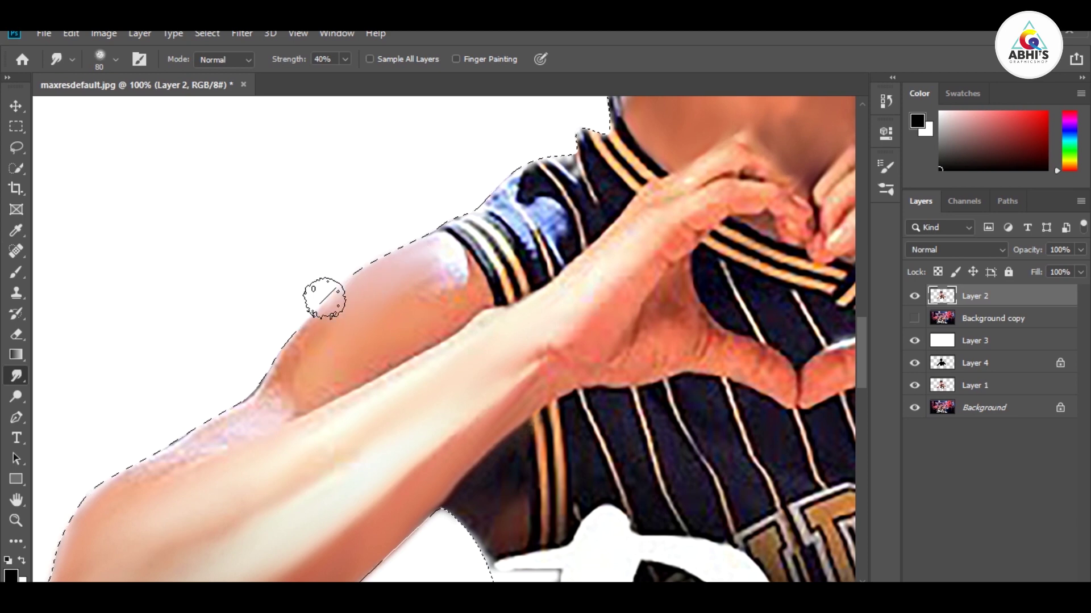
{"action": "left_click_drag", "start_coordinate": [435, 279], "coordinate": [431, 261]}
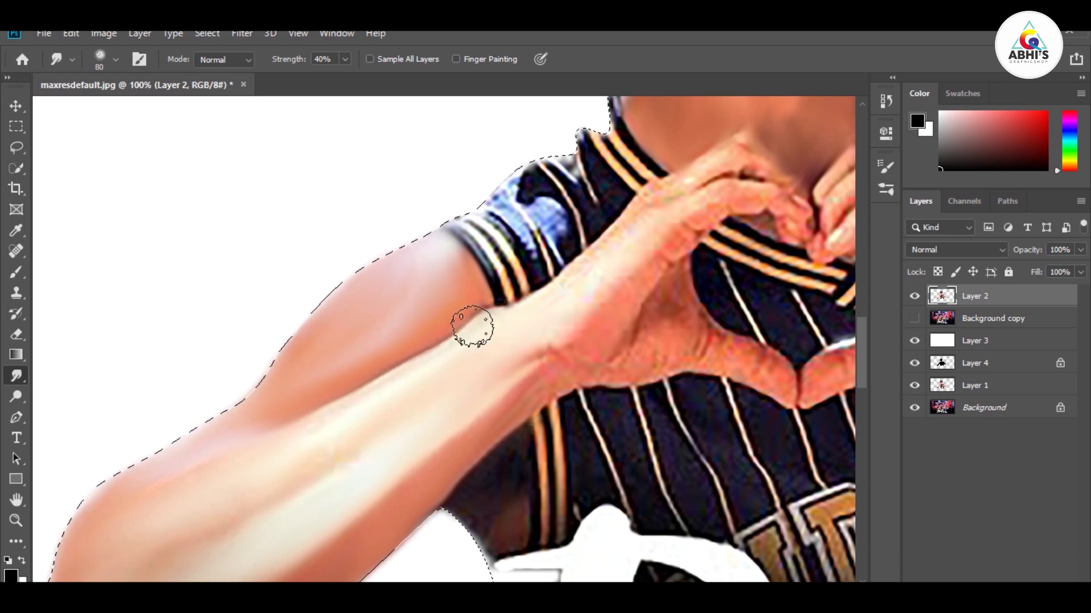
{"action": "left_click_drag", "start_coordinate": [472, 327], "coordinate": [319, 434]}
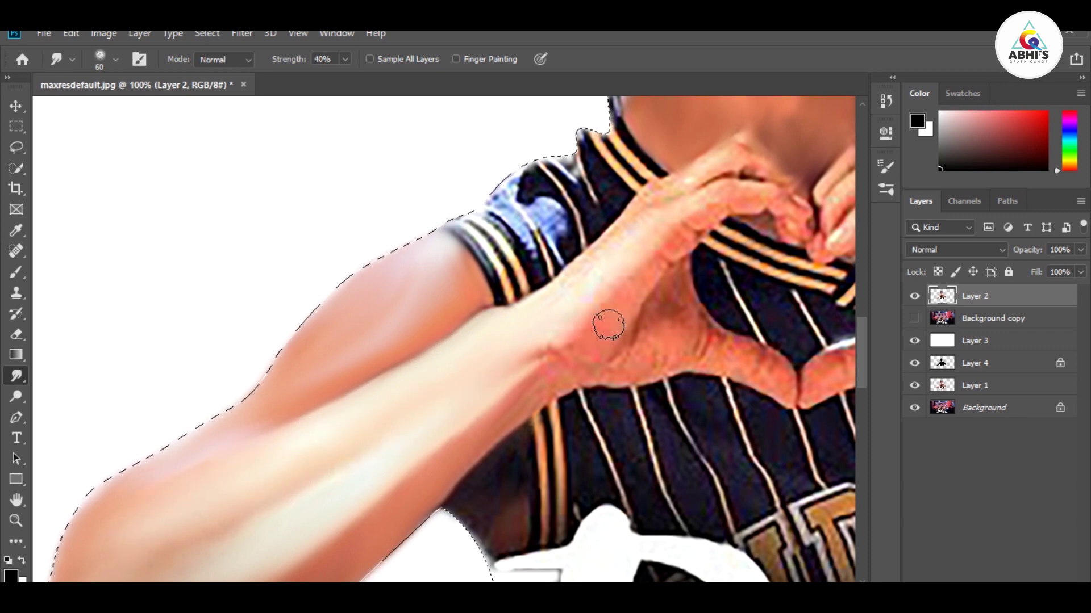
{"action": "scroll", "coordinate": [398, 333], "scroll_direction": "down", "scroll_amount": 2}
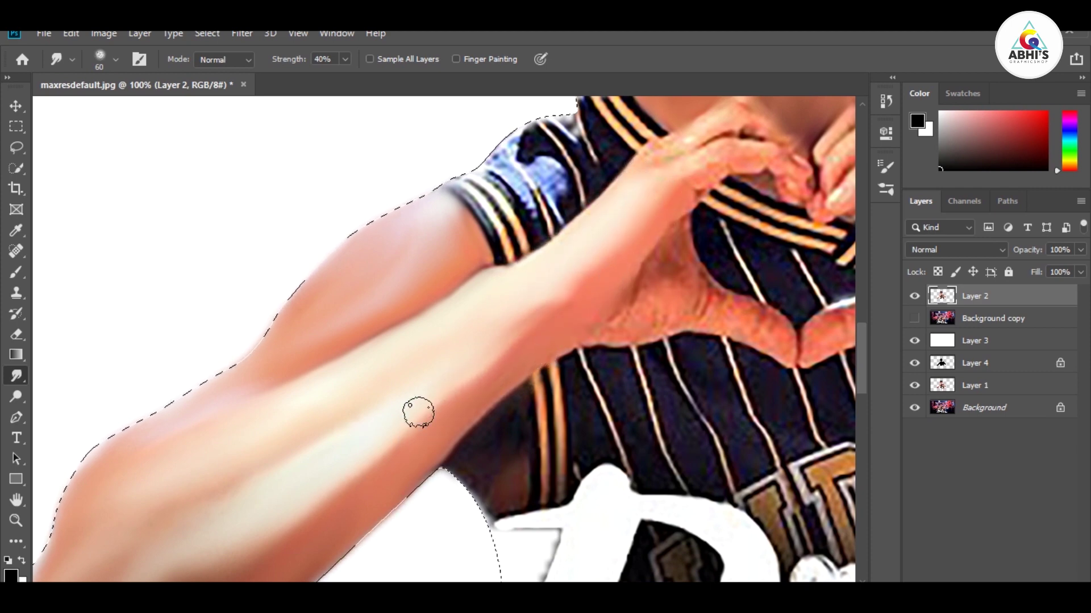
{"action": "scroll", "coordinate": [438, 409], "scroll_direction": "up", "scroll_amount": 3}
{"action": "scroll", "coordinate": [569, 284], "scroll_direction": "up", "scroll_amount": 2}
Smooth the neck crease, the colour fringe along the skin edge, and the wrist ridge
{"action": "scroll", "coordinate": [570, 284], "scroll_direction": "down", "scroll_amount": 2}
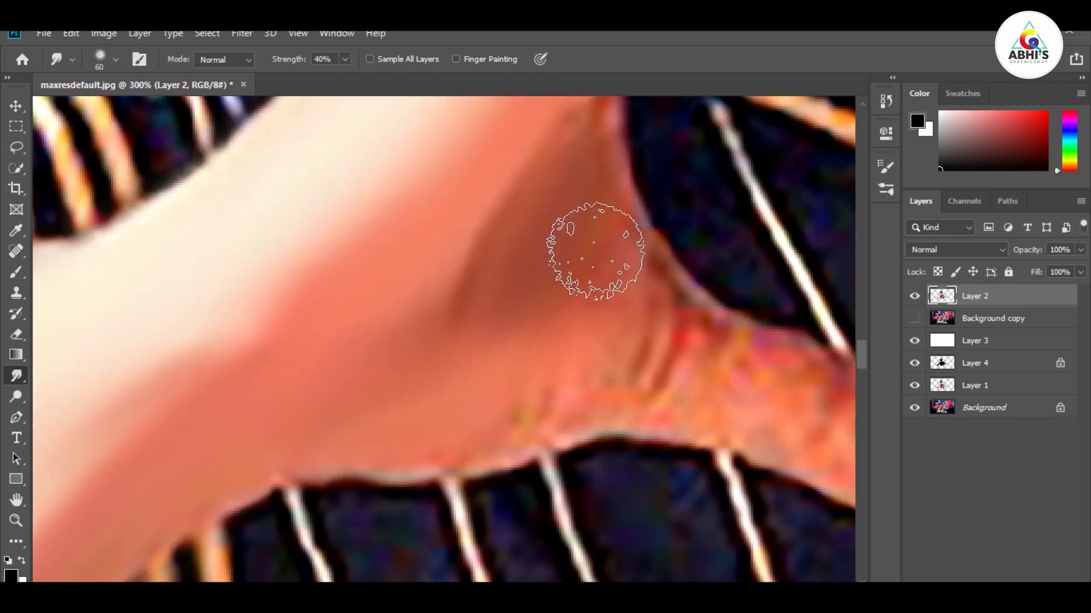
{"action": "left_click_drag", "start_coordinate": [552, 239], "coordinate": [672, 341]}
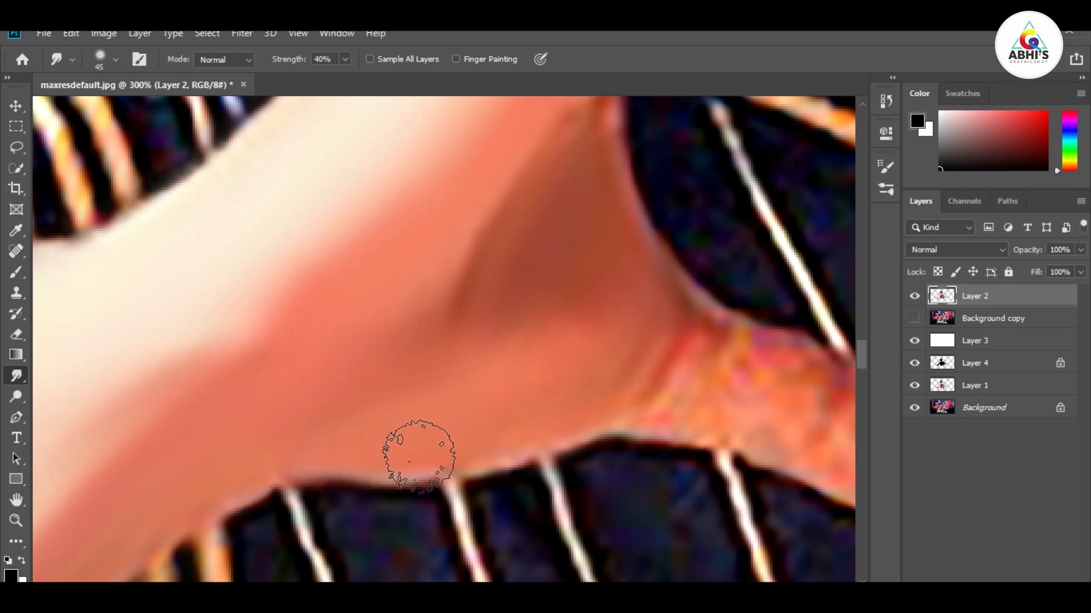
{"action": "scroll", "coordinate": [398, 426], "scroll_direction": "right", "scroll_amount": 5}
{"action": "mouse_move", "coordinate": [540, 463]}
{"action": "left_mouse_down"}
{"action": "mouse_move", "coordinate": [545, 426]}
{"action": "mouse_move", "coordinate": [316, 305]}
{"action": "mouse_move", "coordinate": [487, 365]}
{"action": "mouse_move", "coordinate": [534, 430]}
{"action": "left_mouse_up"}
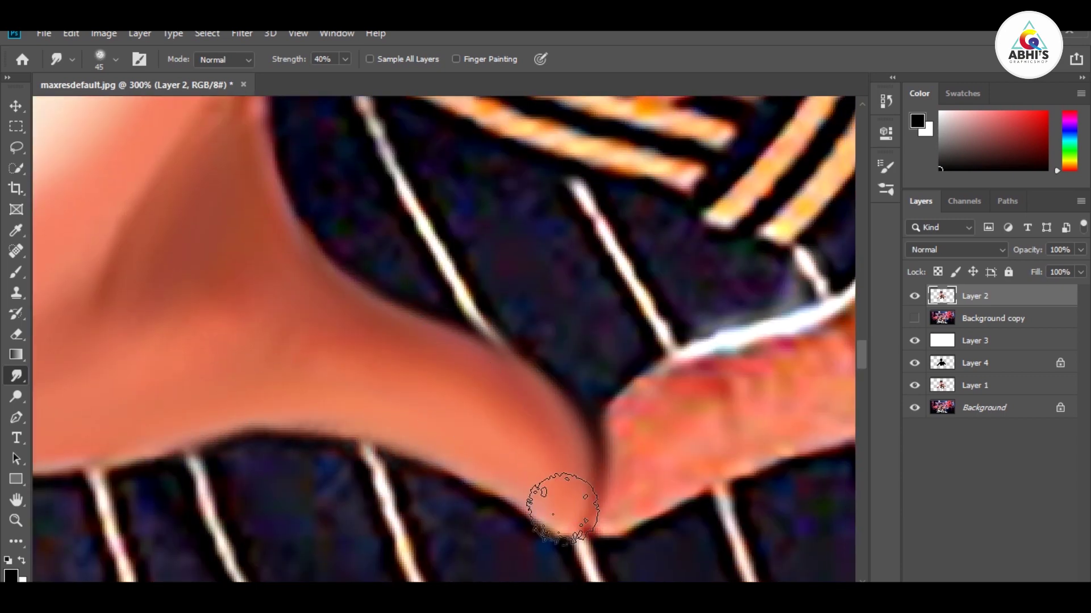
{"action": "scroll", "coordinate": [363, 339], "scroll_direction": "down", "scroll_amount": 5}
{"action": "mouse_move", "coordinate": [430, 399]}
{"action": "left_mouse_down"}
{"action": "mouse_move", "coordinate": [428, 335]}
{"action": "mouse_move", "coordinate": [704, 233]}
{"action": "mouse_move", "coordinate": [684, 186]}
{"action": "mouse_move", "coordinate": [367, 256]}
{"action": "left_mouse_up"}
{"action": "scroll", "coordinate": [366, 256], "scroll_direction": "up", "scroll_amount": 3}
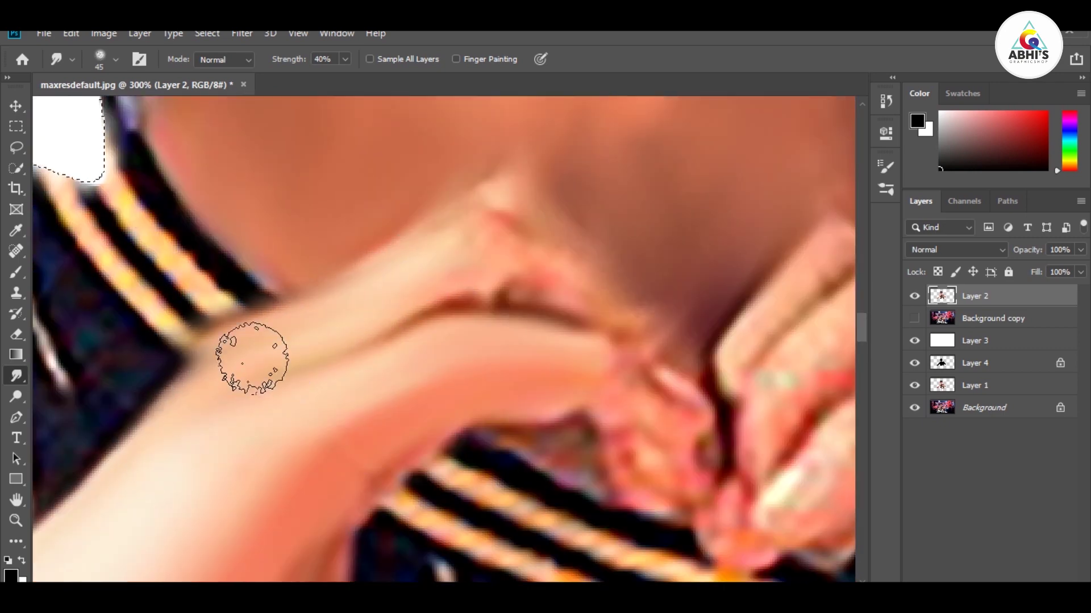
Shrink the brush and smooth the hand's mottled ridge and knuckles toward the fingers
{"action": "key", "text": "bracketleft"}
{"action": "key", "text": "bracketleft"}
{"action": "mouse_move", "coordinate": [235, 390]}
{"action": "left_mouse_down"}
{"action": "mouse_move", "coordinate": [272, 351]}
{"action": "mouse_move", "coordinate": [337, 337]}
{"action": "left_mouse_up"}
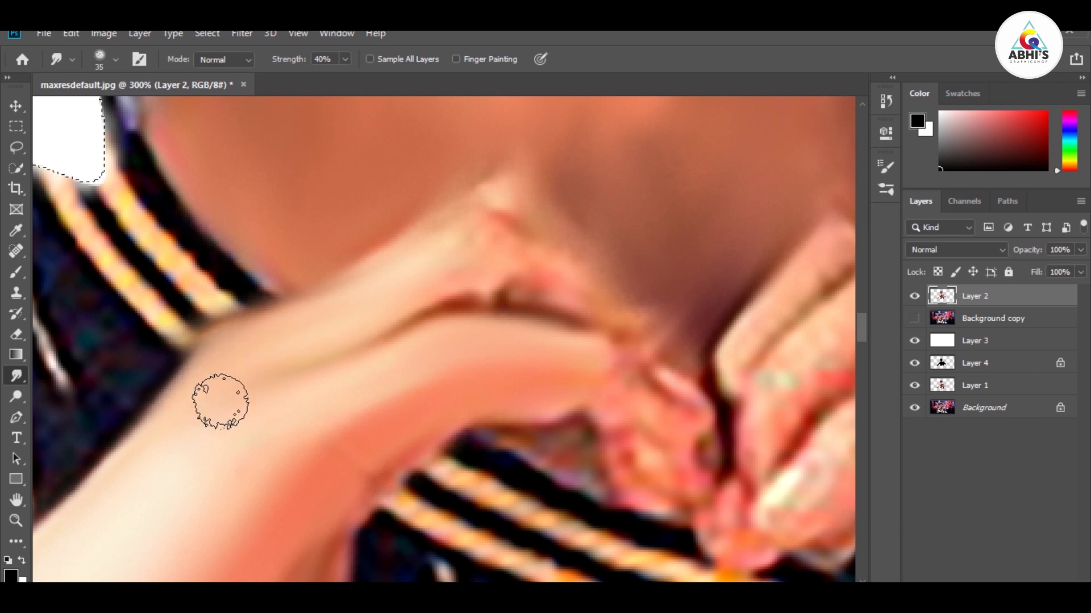
{"action": "mouse_move", "coordinate": [219, 396]}
{"action": "left_mouse_down"}
{"action": "mouse_move", "coordinate": [550, 304]}
{"action": "mouse_move", "coordinate": [483, 296]}
{"action": "left_mouse_up"}
{"action": "mouse_move", "coordinate": [517, 186]}
{"action": "left_mouse_down"}
{"action": "mouse_move", "coordinate": [623, 316]}
{"action": "mouse_move", "coordinate": [628, 407]}
{"action": "mouse_move", "coordinate": [684, 422]}
{"action": "mouse_move", "coordinate": [660, 341]}
{"action": "left_mouse_up"}
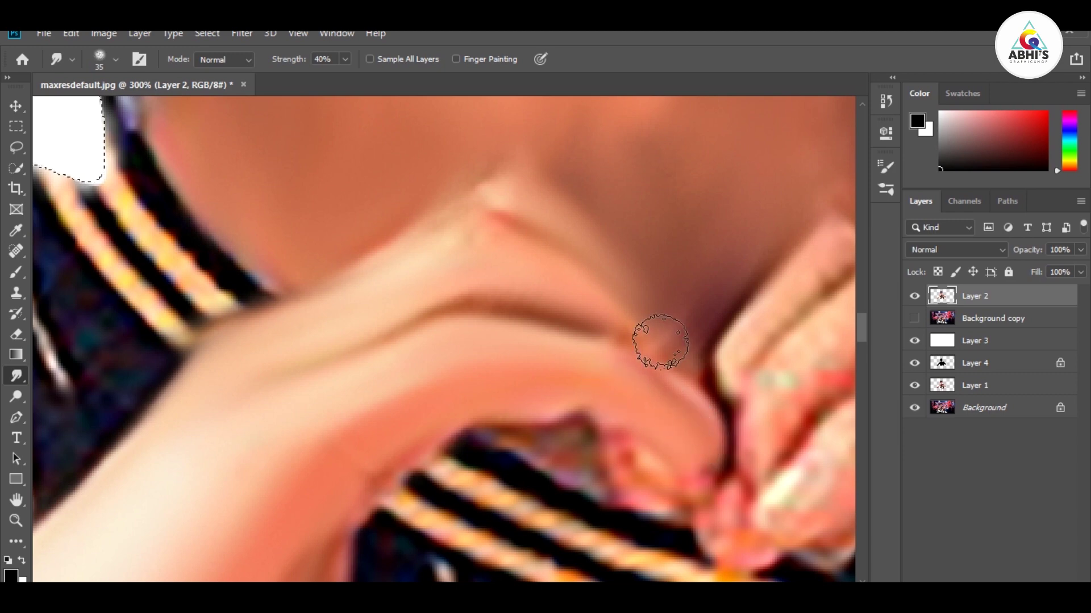
{"action": "left_click_drag", "start_coordinate": [496, 185], "coordinate": [307, 292]}
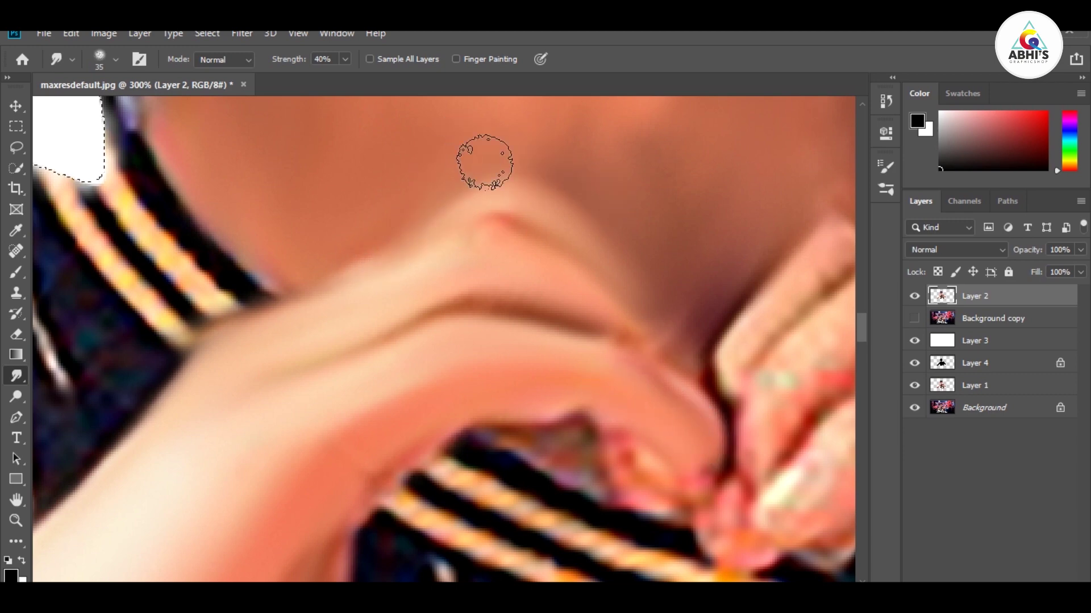
{"action": "mouse_move", "coordinate": [707, 361]}
{"action": "left_mouse_down"}
{"action": "mouse_move", "coordinate": [714, 390]}
{"action": "mouse_move", "coordinate": [575, 297]}
{"action": "mouse_move", "coordinate": [604, 358]}
{"action": "mouse_move", "coordinate": [564, 297]}
{"action": "mouse_move", "coordinate": [821, 385]}
{"action": "mouse_move", "coordinate": [800, 454]}
{"action": "left_mouse_up"}
{"action": "mouse_move", "coordinate": [474, 419]}
{"action": "left_mouse_down"}
{"action": "mouse_move", "coordinate": [557, 378]}
{"action": "mouse_move", "coordinate": [550, 345]}
{"action": "mouse_move", "coordinate": [470, 370]}
{"action": "left_mouse_up"}
{"action": "mouse_move", "coordinate": [418, 475]}
{"action": "left_mouse_down"}
{"action": "mouse_move", "coordinate": [683, 433]}
{"action": "mouse_move", "coordinate": [587, 365]}
{"action": "left_mouse_up"}
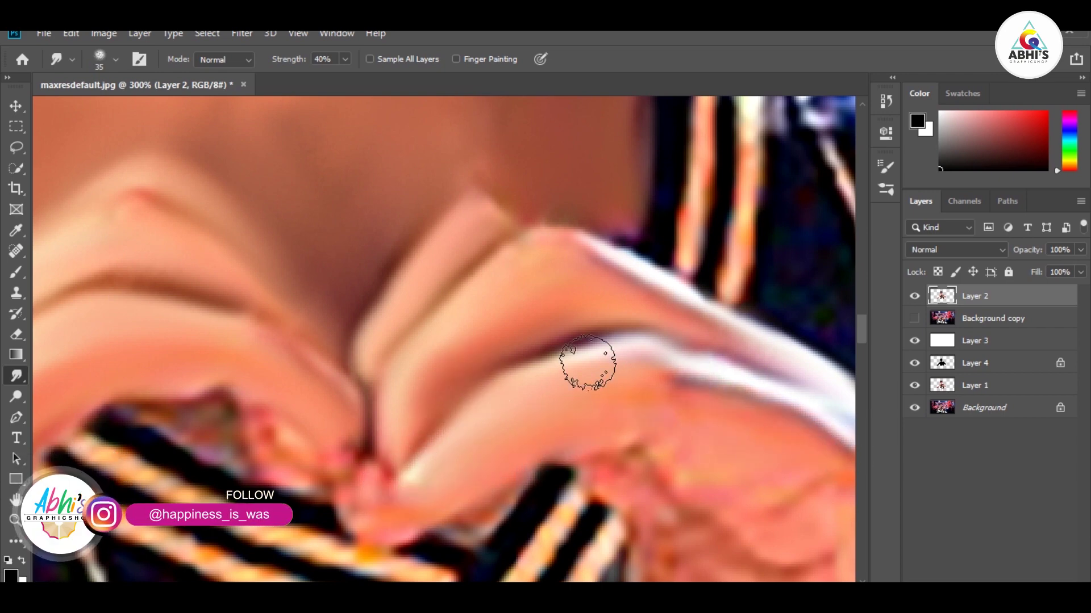
Smooth the white sleeve edge and the crease lines in the skin
{"action": "left_click_drag", "start_coordinate": [702, 400], "coordinate": [441, 268]}
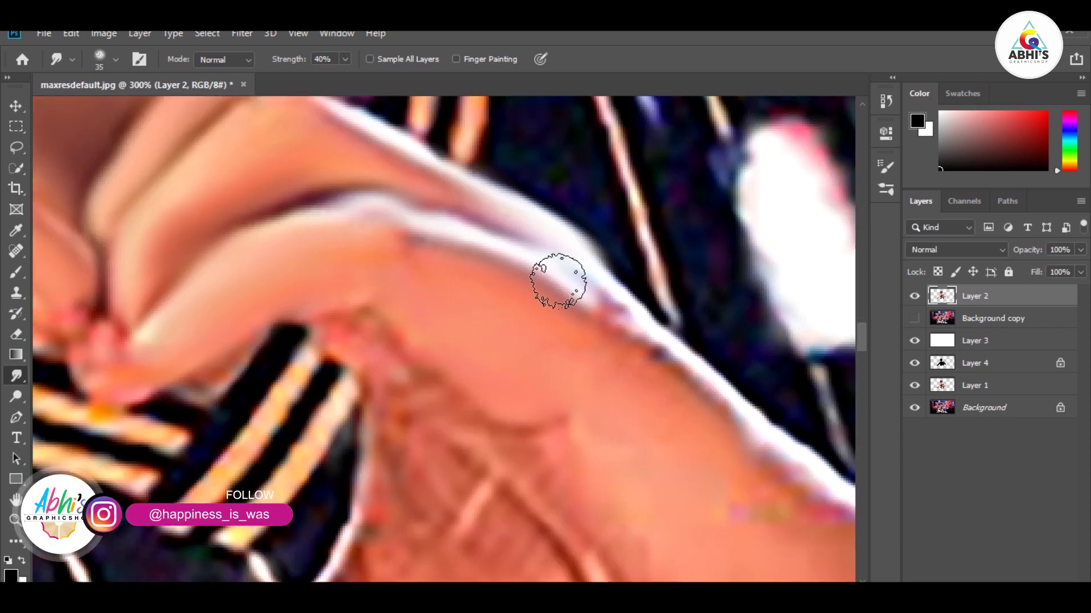
{"action": "mouse_move", "coordinate": [557, 281]}
{"action": "left_mouse_down"}
{"action": "mouse_move", "coordinate": [798, 455]}
{"action": "mouse_move", "coordinate": [606, 328]}
{"action": "left_mouse_up"}
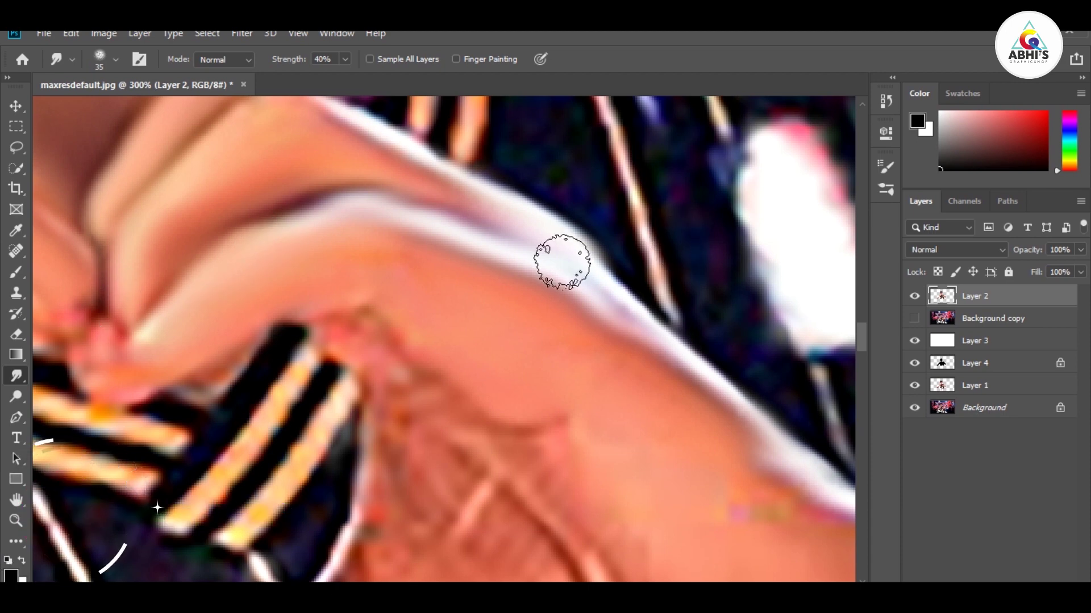
{"action": "left_click_drag", "start_coordinate": [561, 261], "coordinate": [407, 207]}
{"action": "scroll", "coordinate": [720, 441], "scroll_direction": "down", "scroll_amount": 3}
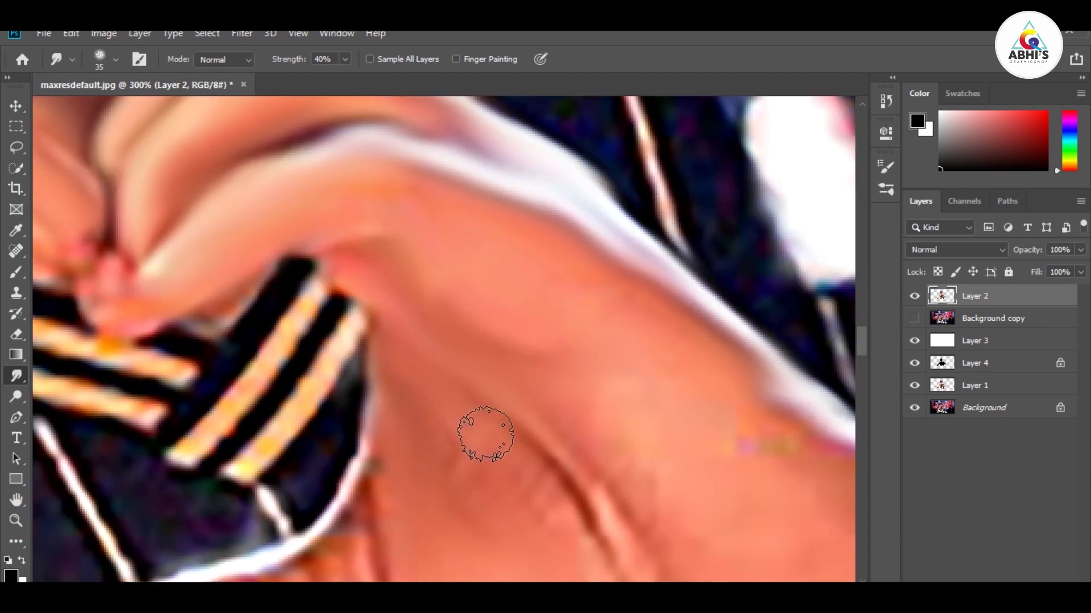
{"action": "left_click_drag", "start_coordinate": [485, 434], "coordinate": [598, 521]}
{"action": "left_click_drag", "start_coordinate": [598, 521], "coordinate": [506, 423]}
{"action": "left_click_drag", "start_coordinate": [724, 574], "coordinate": [576, 340]}
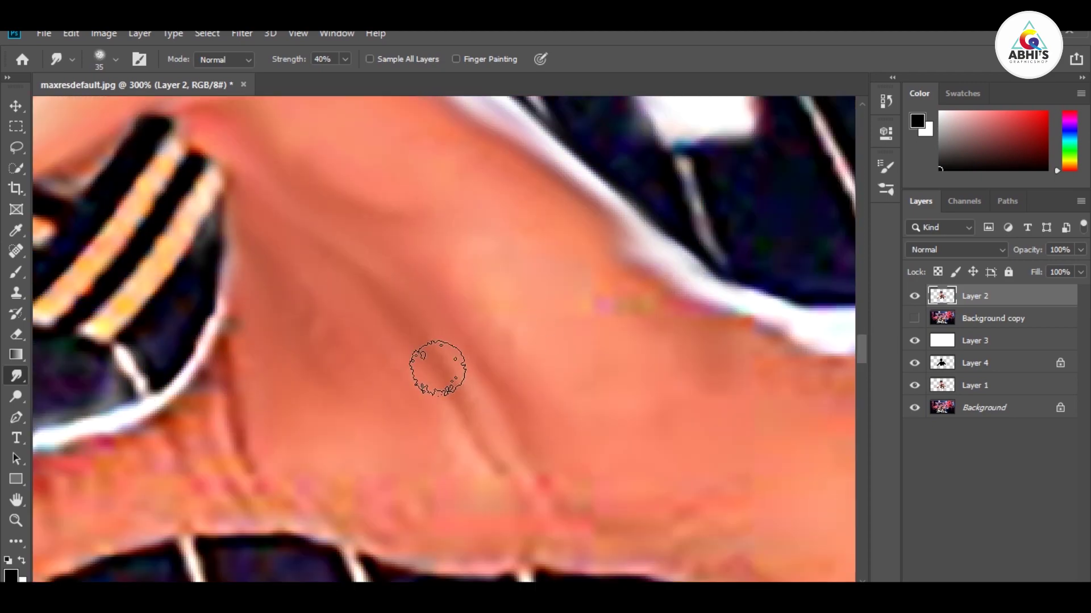
Reshape the white collar edge into a smooth curve and remove the speckles below it
{"action": "left_click_drag", "start_coordinate": [224, 360], "coordinate": [195, 450]}
{"action": "left_click_drag", "start_coordinate": [331, 244], "coordinate": [586, 222]}
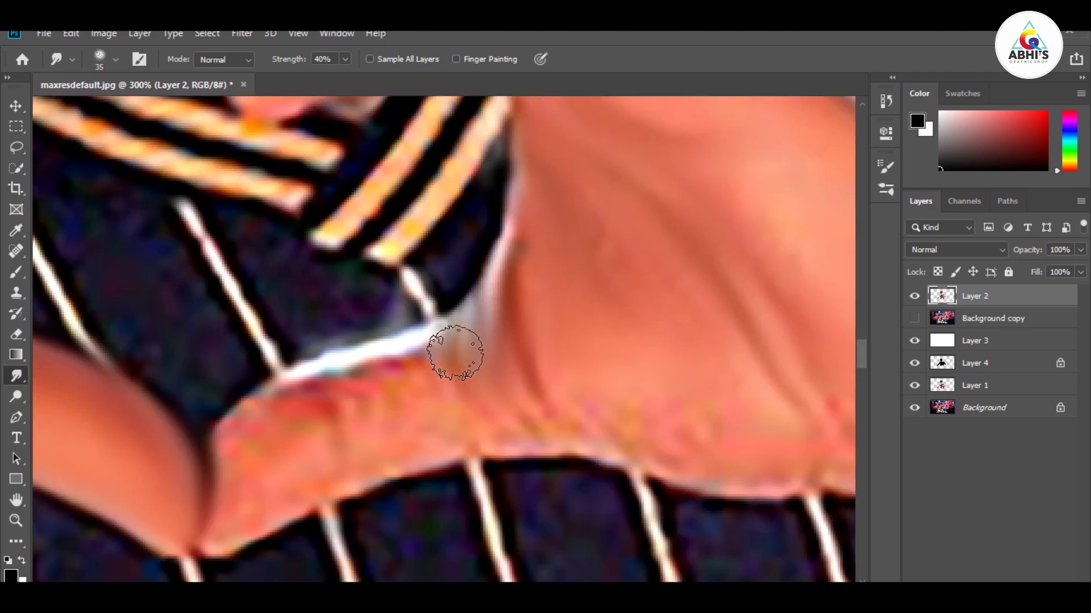
{"action": "mouse_move", "coordinate": [454, 352]}
{"action": "left_mouse_down"}
{"action": "mouse_move", "coordinate": [499, 251]}
{"action": "mouse_move", "coordinate": [275, 370]}
{"action": "mouse_move", "coordinate": [217, 447]}
{"action": "left_mouse_up"}
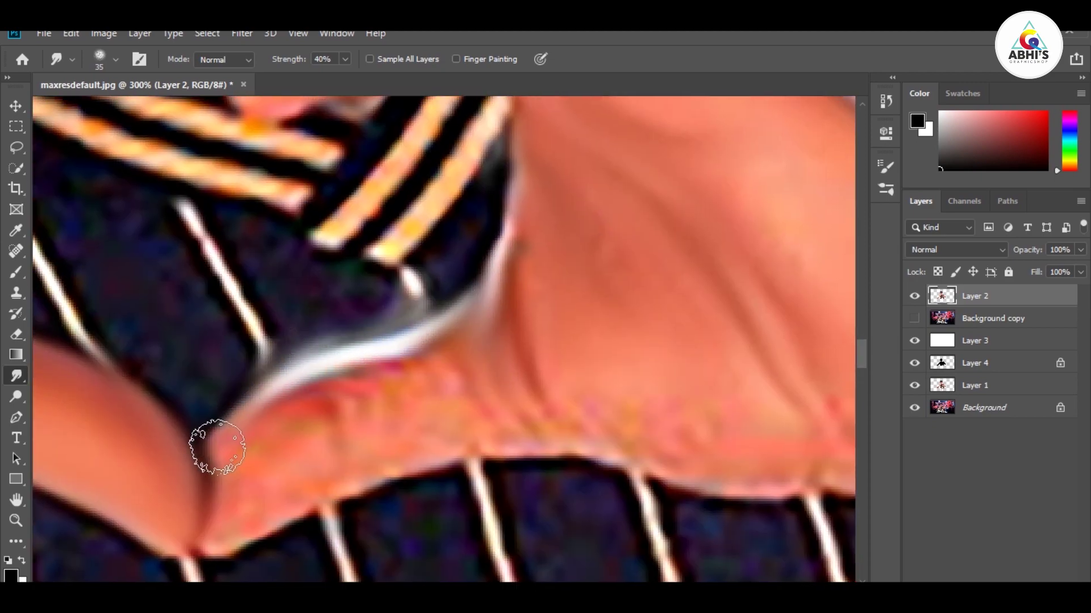
{"action": "mouse_move", "coordinate": [297, 307]}
{"action": "left_mouse_down"}
{"action": "mouse_move", "coordinate": [414, 302]}
{"action": "mouse_move", "coordinate": [407, 385]}
{"action": "left_mouse_up"}
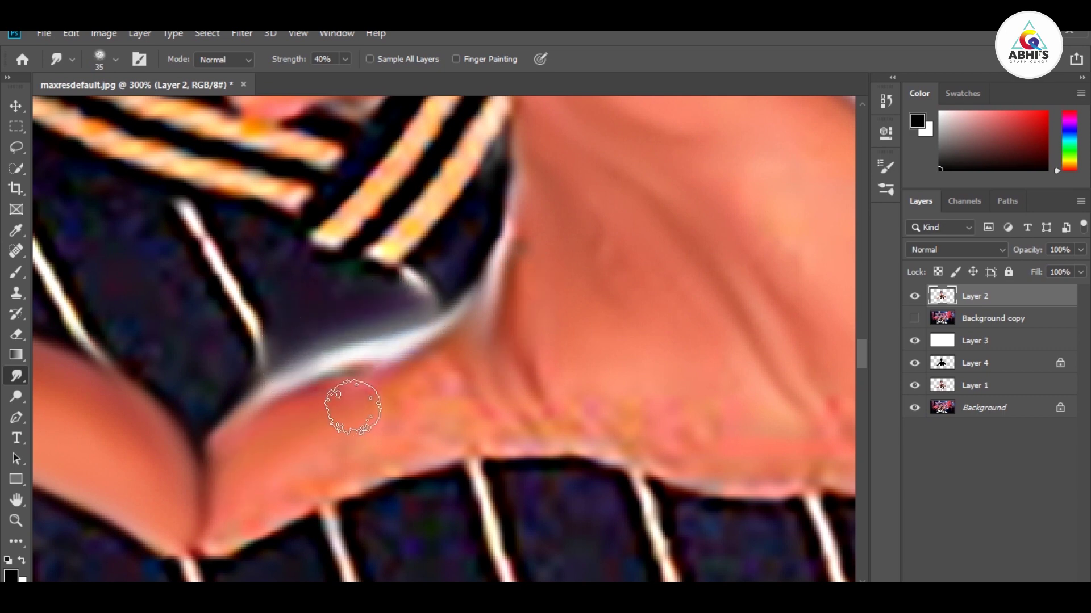
{"action": "mouse_move", "coordinate": [353, 407]}
{"action": "left_mouse_down"}
{"action": "mouse_move", "coordinate": [336, 443]}
{"action": "mouse_move", "coordinate": [233, 509]}
{"action": "mouse_move", "coordinate": [274, 421]}
{"action": "mouse_move", "coordinate": [270, 504]}
{"action": "left_mouse_up"}
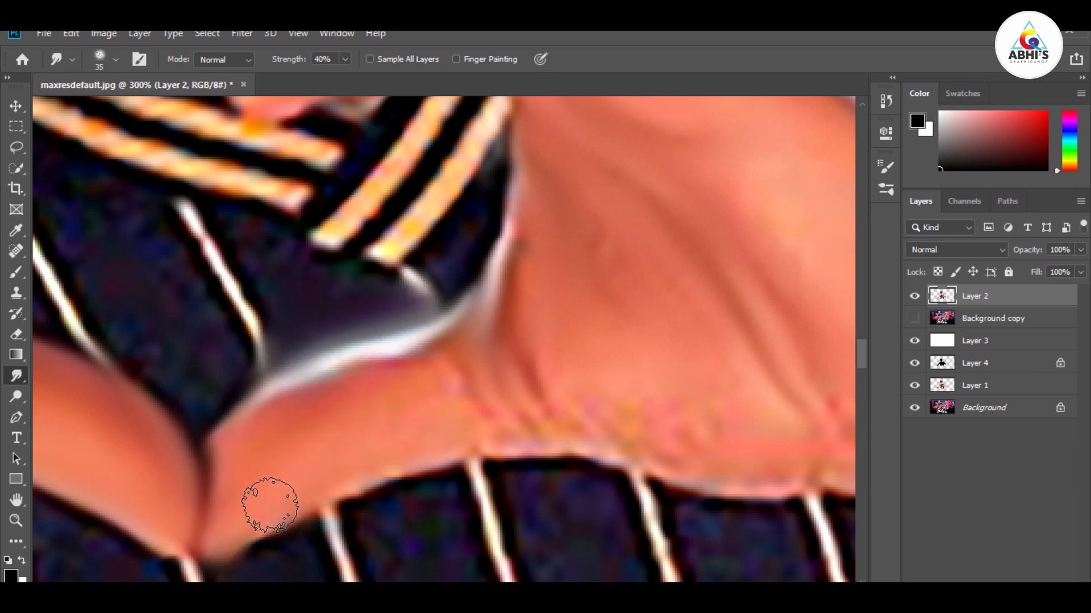
{"action": "mouse_move", "coordinate": [477, 418]}
{"action": "left_mouse_down"}
{"action": "mouse_move", "coordinate": [534, 392]}
{"action": "mouse_move", "coordinate": [237, 503]}
{"action": "left_mouse_up"}
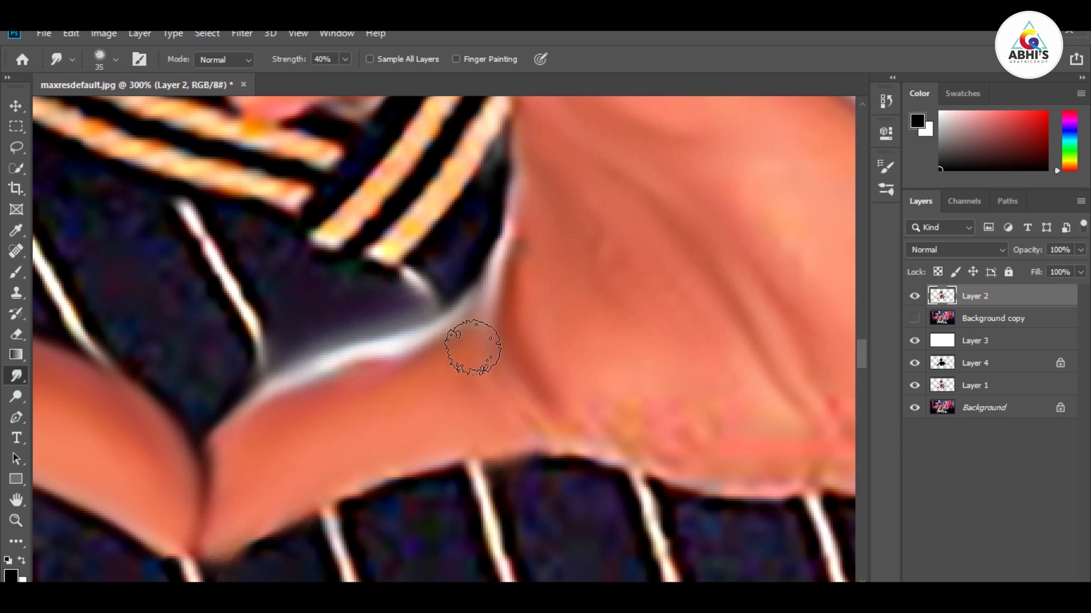
{"action": "mouse_move", "coordinate": [473, 347]}
{"action": "left_mouse_down"}
{"action": "mouse_move", "coordinate": [304, 504]}
{"action": "mouse_move", "coordinate": [625, 437]}
{"action": "mouse_move", "coordinate": [771, 464]}
{"action": "left_mouse_up"}
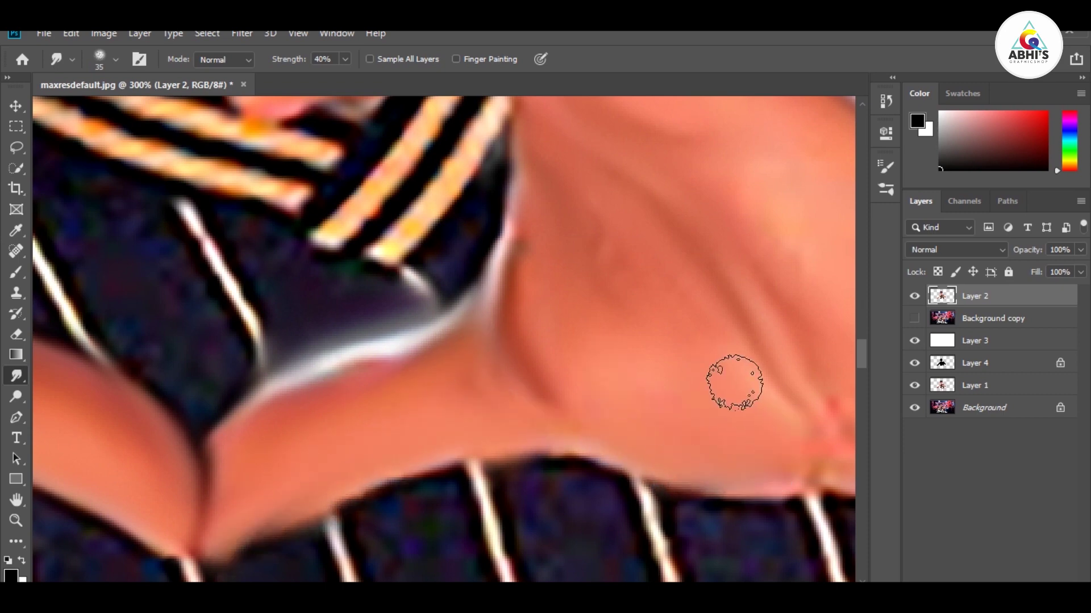
{"action": "scroll", "coordinate": [360, 303], "scroll_direction": "right", "scroll_amount": 5}
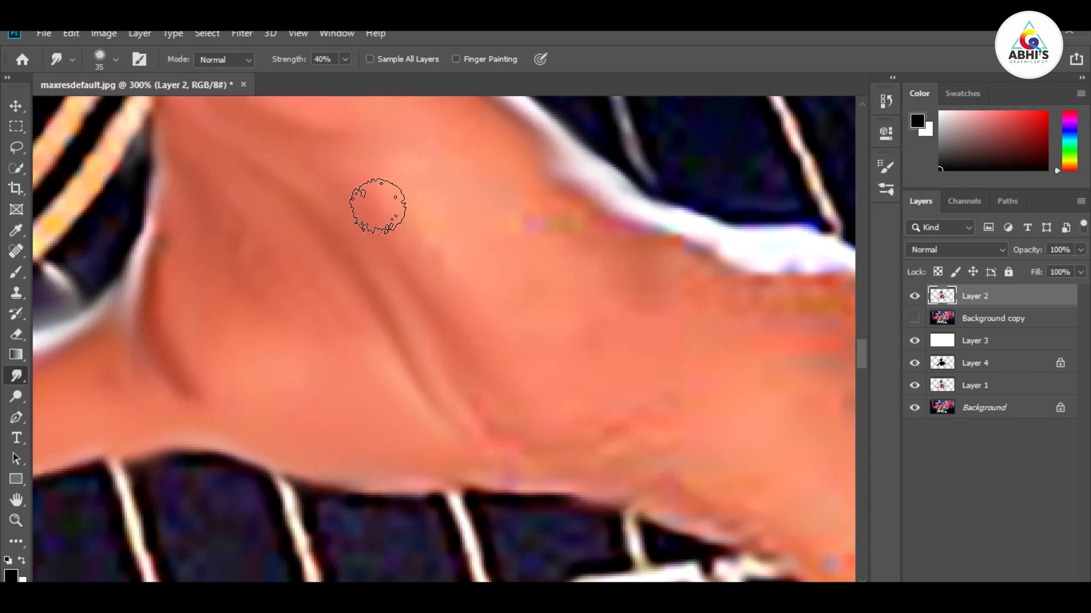
{"action": "left_click_drag", "start_coordinate": [707, 307], "coordinate": [489, 353]}
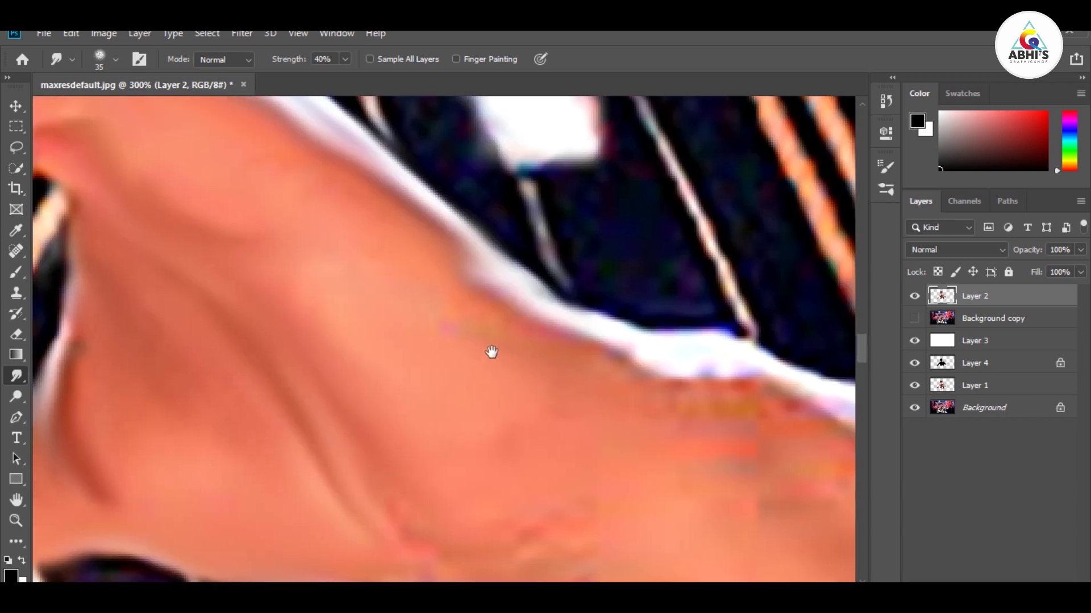
{"action": "mouse_move", "coordinate": [591, 345]}
{"action": "left_mouse_down"}
{"action": "mouse_move", "coordinate": [619, 314]}
{"action": "mouse_move", "coordinate": [576, 271]}
{"action": "left_mouse_up"}
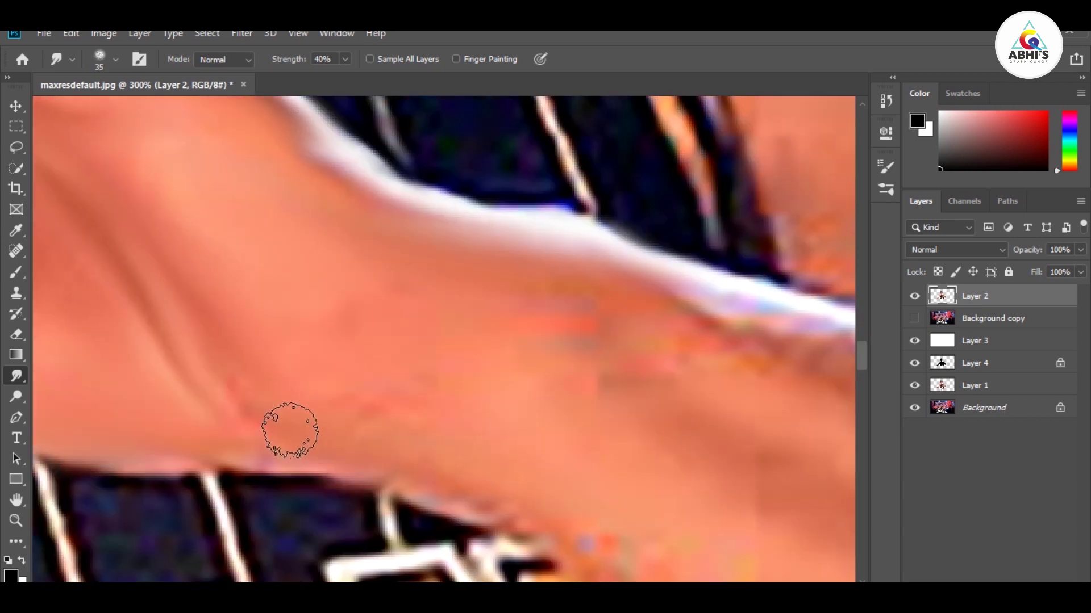
{"action": "left_click_drag", "start_coordinate": [176, 434], "coordinate": [469, 493]}
Enlarge the brush and smooth the arm's lower edge and the dark purple elbow shading
{"action": "key", "text": "ctrl+minus"}
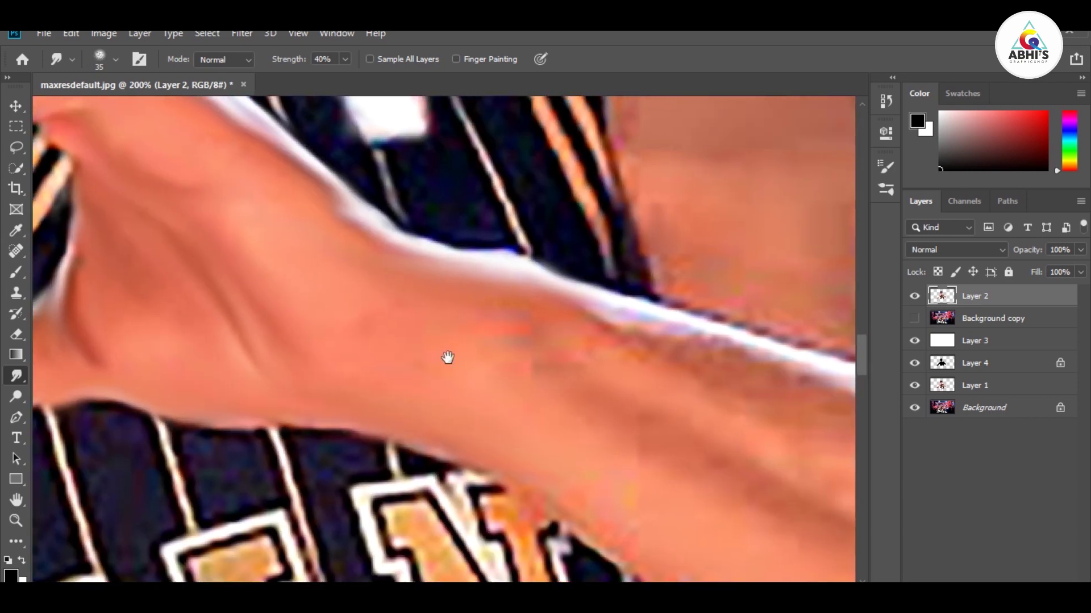
{"action": "key", "text": "ctrl+minus"}
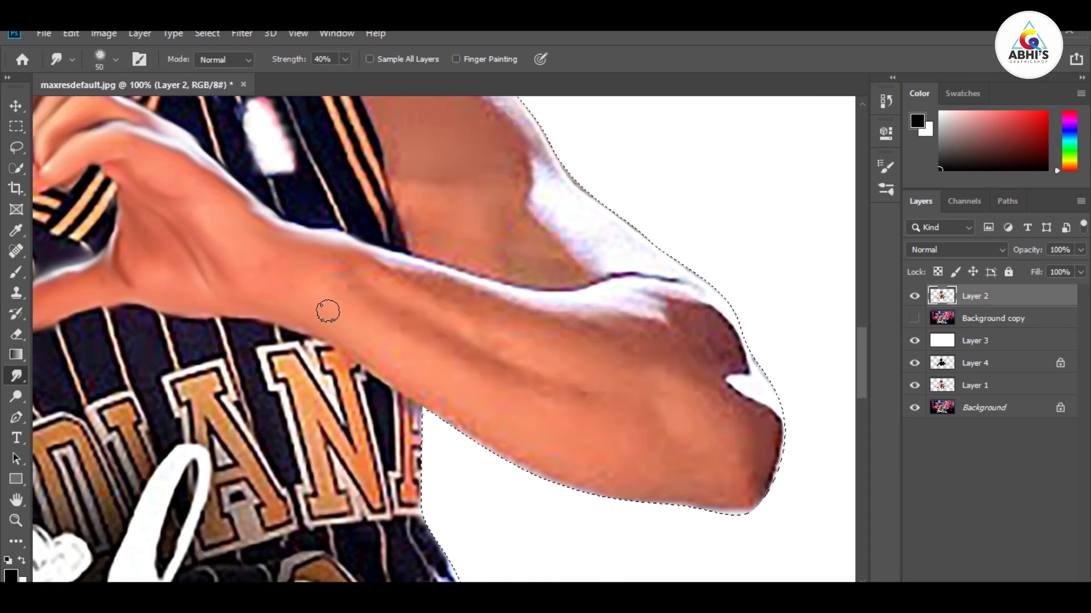
{"action": "key", "text": "bracketright"}
{"action": "key", "text": "bracketright"}
{"action": "key", "text": "bracketright"}
{"action": "mouse_move", "coordinate": [386, 364]}
{"action": "left_mouse_down"}
{"action": "mouse_move", "coordinate": [635, 485]}
{"action": "mouse_move", "coordinate": [651, 473]}
{"action": "left_mouse_up"}
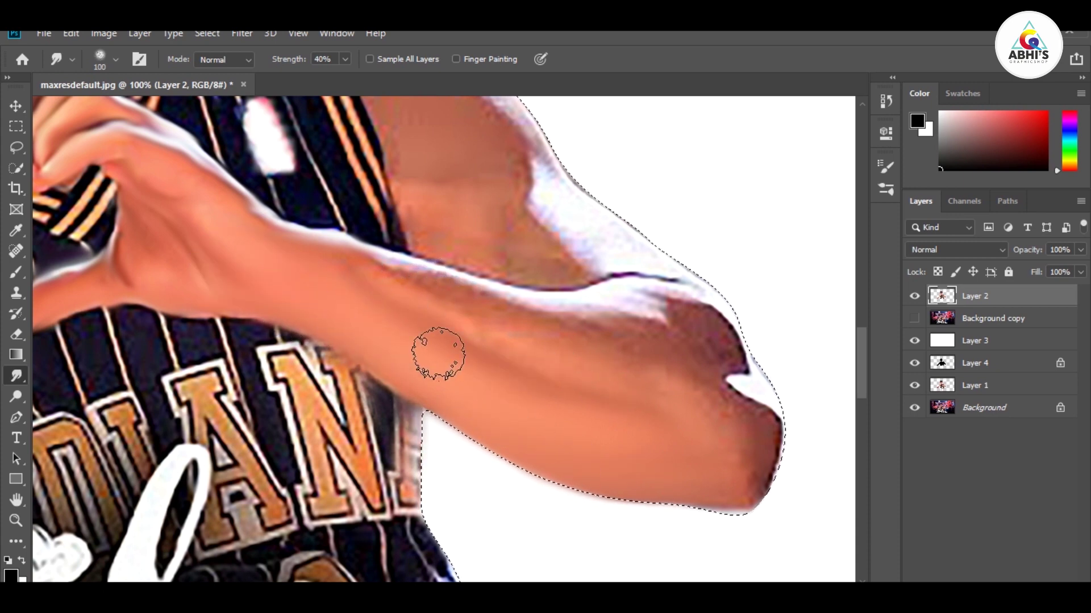
{"action": "mouse_move", "coordinate": [803, 329]}
{"action": "left_mouse_down"}
{"action": "mouse_move", "coordinate": [670, 292]}
{"action": "mouse_move", "coordinate": [637, 305]}
{"action": "left_mouse_up"}
{"action": "left_click_drag", "start_coordinate": [693, 329], "coordinate": [740, 352]}
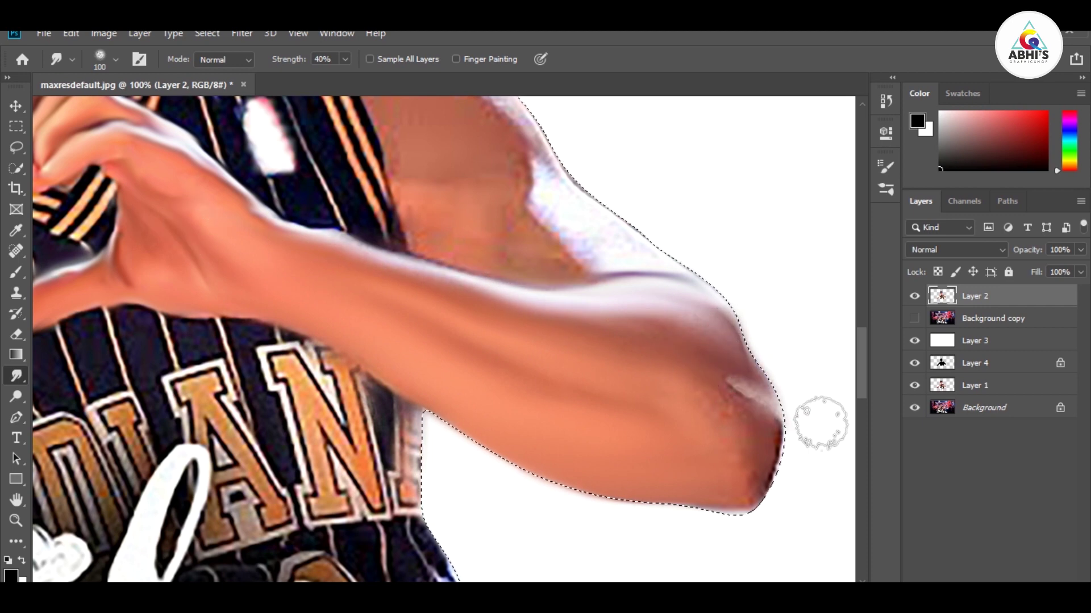
{"action": "left_click_drag", "start_coordinate": [820, 423], "coordinate": [731, 447]}
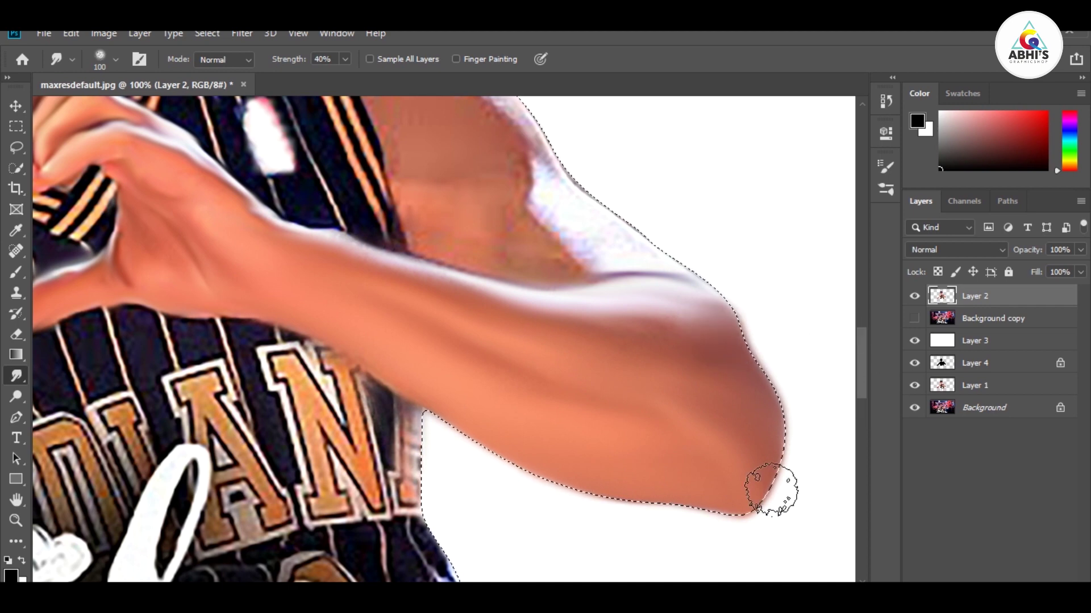
Blend the shoulder skin and arm crease into smooth strokes
{"action": "scroll", "coordinate": [442, 263], "scroll_direction": "up", "scroll_amount": 5}
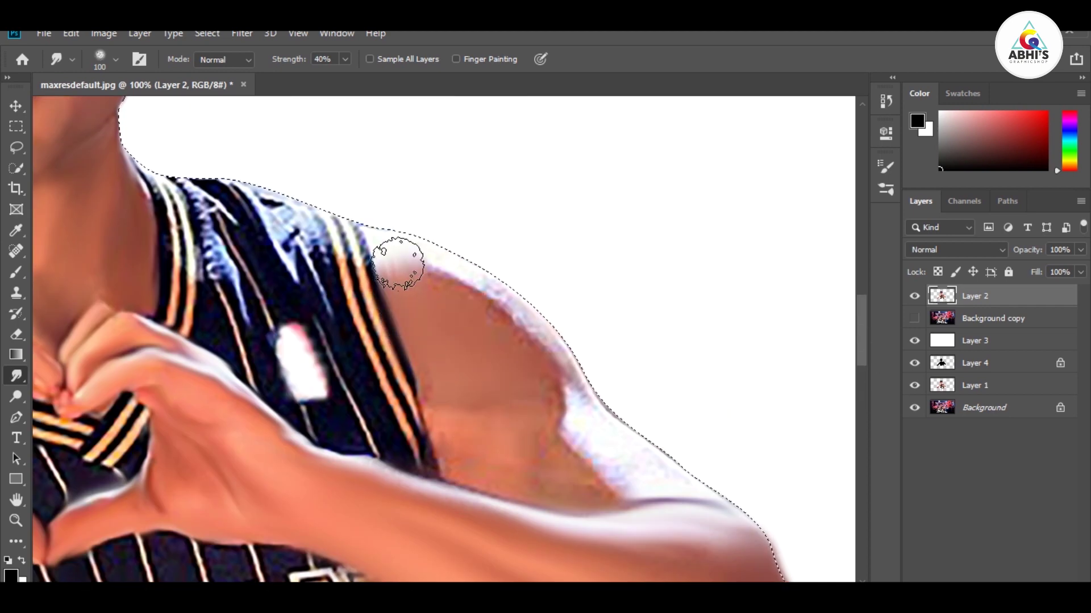
{"action": "mouse_move", "coordinate": [463, 297]}
{"action": "left_mouse_down"}
{"action": "mouse_move", "coordinate": [555, 360]}
{"action": "mouse_move", "coordinate": [574, 431]}
{"action": "mouse_move", "coordinate": [602, 417]}
{"action": "mouse_move", "coordinate": [568, 414]}
{"action": "mouse_move", "coordinate": [611, 335]}
{"action": "mouse_move", "coordinate": [628, 467]}
{"action": "mouse_move", "coordinate": [528, 432]}
{"action": "mouse_move", "coordinate": [598, 495]}
{"action": "left_mouse_up"}
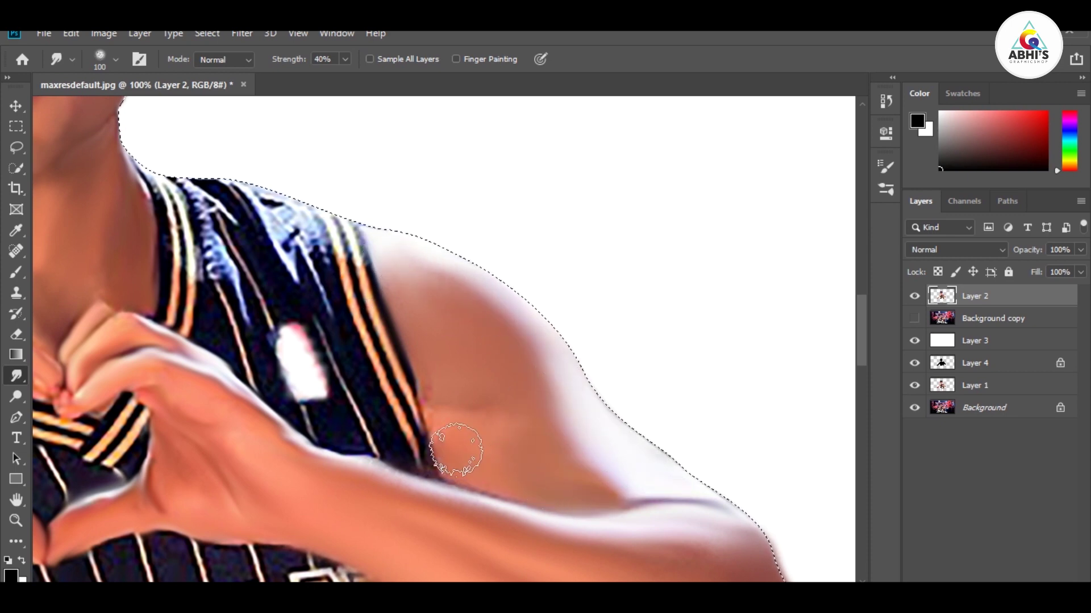
{"action": "mouse_move", "coordinate": [468, 464]}
{"action": "left_mouse_down"}
{"action": "mouse_move", "coordinate": [574, 467]}
{"action": "mouse_move", "coordinate": [720, 516]}
{"action": "mouse_move", "coordinate": [497, 309]}
{"action": "mouse_move", "coordinate": [716, 432]}
{"action": "left_mouse_up"}
{"action": "scroll", "coordinate": [716, 432], "scroll_direction": "down", "scroll_amount": 3}
{"action": "scroll", "coordinate": [701, 358], "scroll_direction": "up", "scroll_amount": 3}
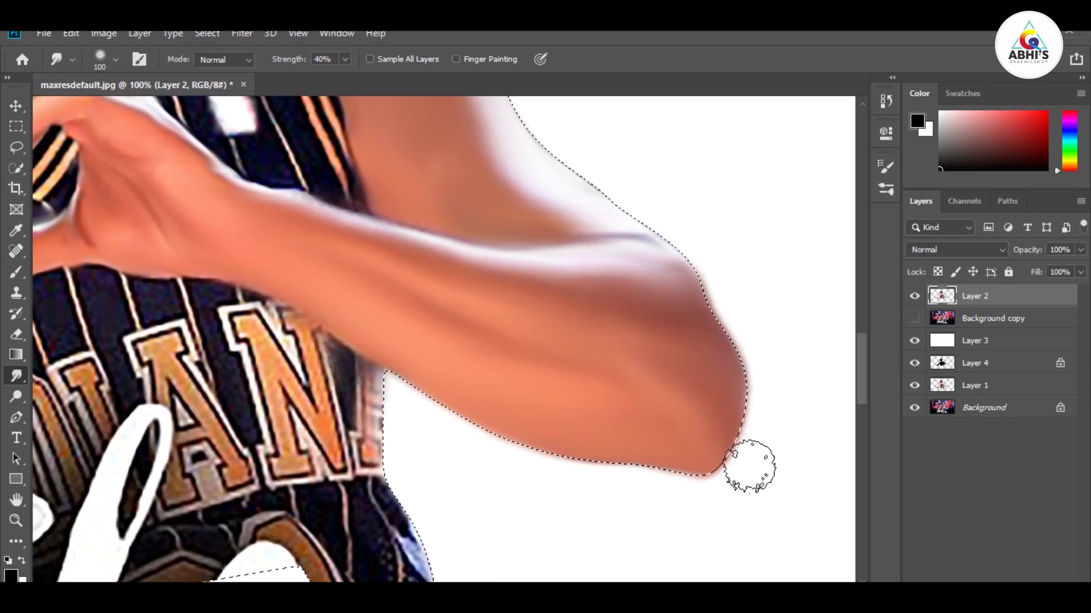
{"action": "scroll", "coordinate": [628, 438], "scroll_direction": "down", "scroll_amount": 3}
{"action": "scroll", "coordinate": [597, 433], "scroll_direction": "up", "scroll_amount": 3}
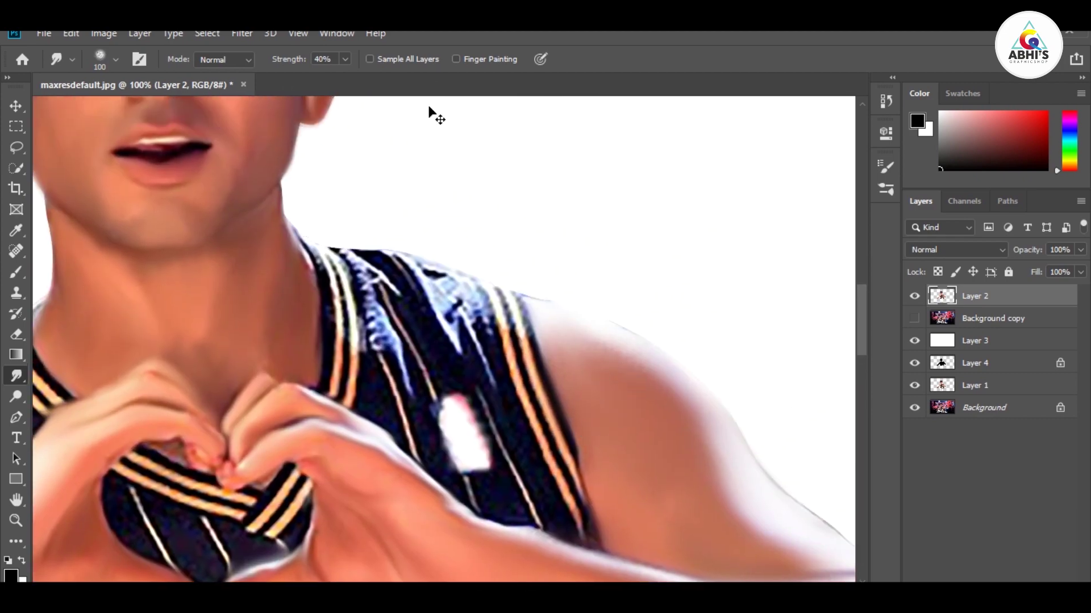
{"action": "scroll", "coordinate": [441, 232], "scroll_direction": "up", "scroll_amount": 5}
{"action": "scroll", "coordinate": [442, 232], "scroll_direction": "down", "scroll_amount": 1}
{"action": "scroll", "coordinate": [475, 329], "scroll_direction": "down", "scroll_amount": 1}
Smear the blue jersey strap stripes into soft downward strokes
{"action": "mouse_move", "coordinate": [451, 328]}
{"action": "left_mouse_down"}
{"action": "mouse_move", "coordinate": [499, 462]}
{"action": "mouse_move", "coordinate": [602, 391]}
{"action": "mouse_move", "coordinate": [445, 475]}
{"action": "mouse_move", "coordinate": [316, 365]}
{"action": "mouse_move", "coordinate": [255, 244]}
{"action": "mouse_move", "coordinate": [295, 528]}
{"action": "left_mouse_up"}
{"action": "scroll", "coordinate": [295, 528], "scroll_direction": "down", "scroll_amount": 3}
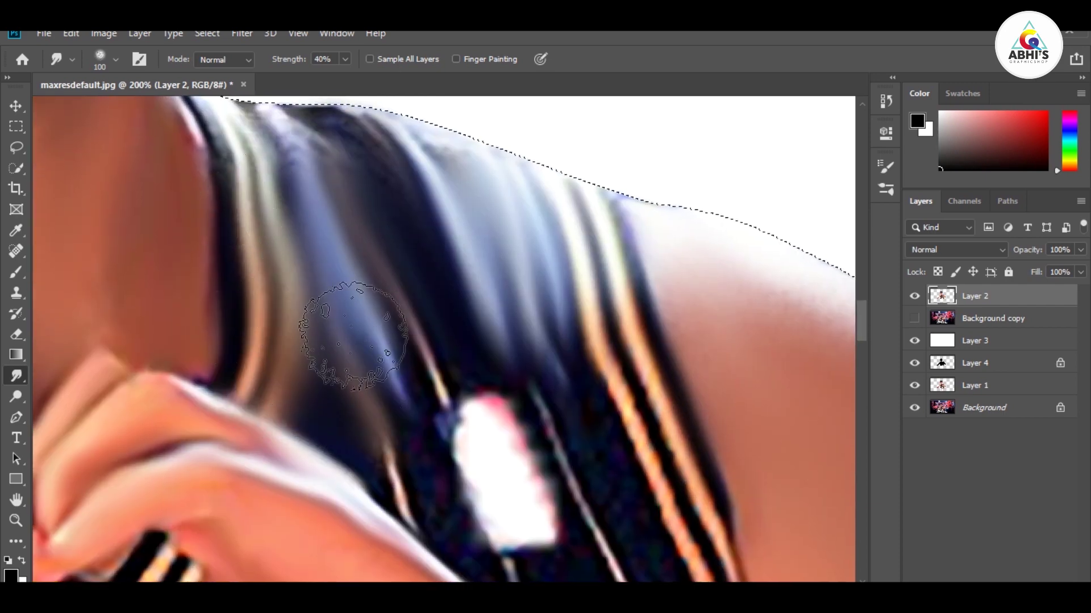
{"action": "mouse_move", "coordinate": [432, 438]}
{"action": "left_mouse_down"}
{"action": "mouse_move", "coordinate": [523, 463]}
{"action": "mouse_move", "coordinate": [632, 450]}
{"action": "mouse_move", "coordinate": [564, 284]}
{"action": "left_mouse_up"}
{"action": "scroll", "coordinate": [632, 451], "scroll_direction": "down", "scroll_amount": 2}
{"action": "scroll", "coordinate": [564, 284], "scroll_direction": "up", "scroll_amount": 3}
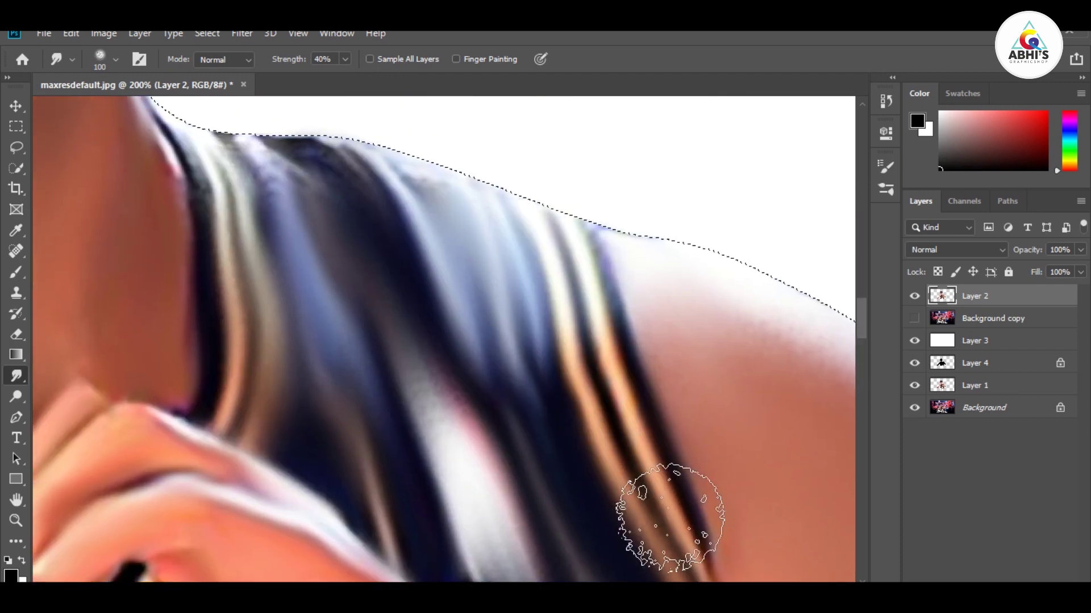
{"action": "scroll", "coordinate": [646, 421], "scroll_direction": "down", "scroll_amount": 4}
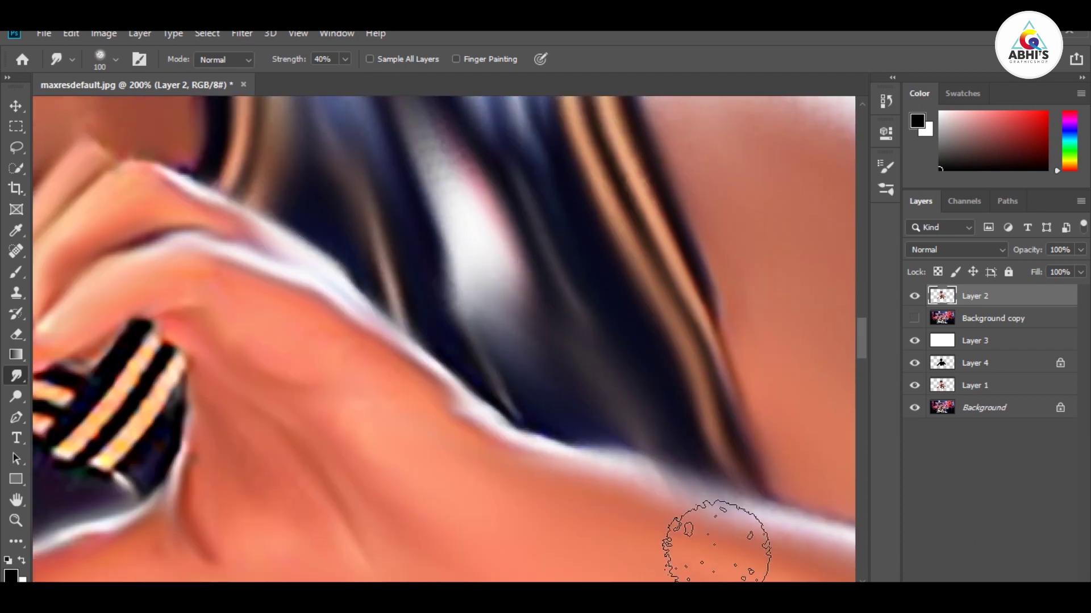
{"action": "mouse_move", "coordinate": [690, 486]}
{"action": "left_mouse_down"}
{"action": "mouse_move", "coordinate": [710, 453]}
{"action": "mouse_move", "coordinate": [638, 341]}
{"action": "left_mouse_up"}
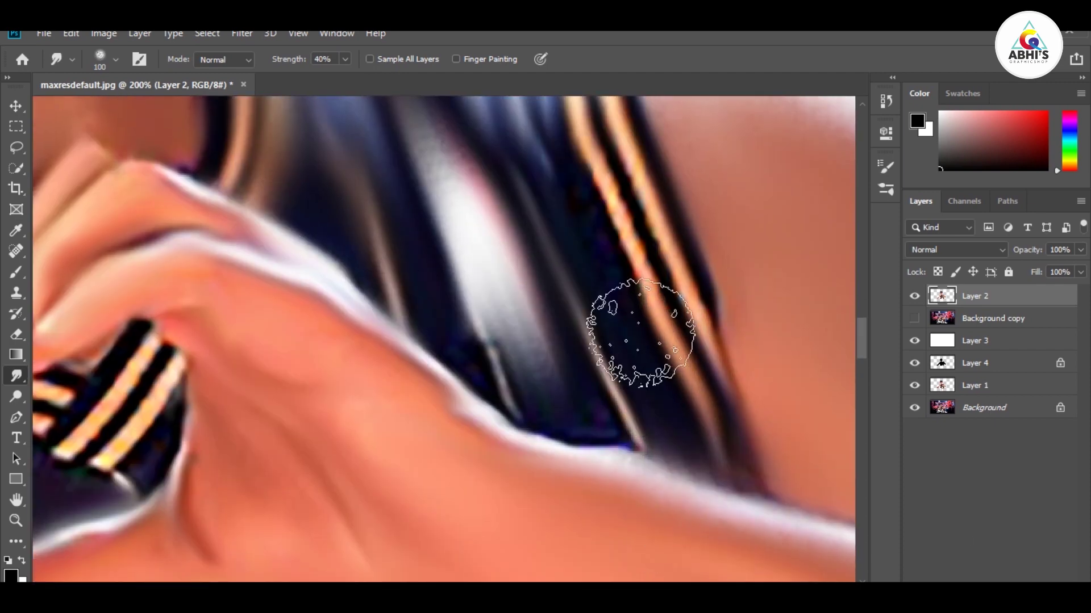
{"action": "scroll", "coordinate": [653, 389], "scroll_direction": "up", "scroll_amount": 2}
{"action": "left_click_drag", "start_coordinate": [653, 389], "coordinate": [568, 171]}
{"action": "mouse_move", "coordinate": [500, 272]}
{"action": "left_mouse_down"}
{"action": "mouse_move", "coordinate": [555, 451]}
{"action": "mouse_move", "coordinate": [500, 295]}
{"action": "left_mouse_up"}
{"action": "scroll", "coordinate": [402, 236], "scroll_direction": "up", "scroll_amount": 3}
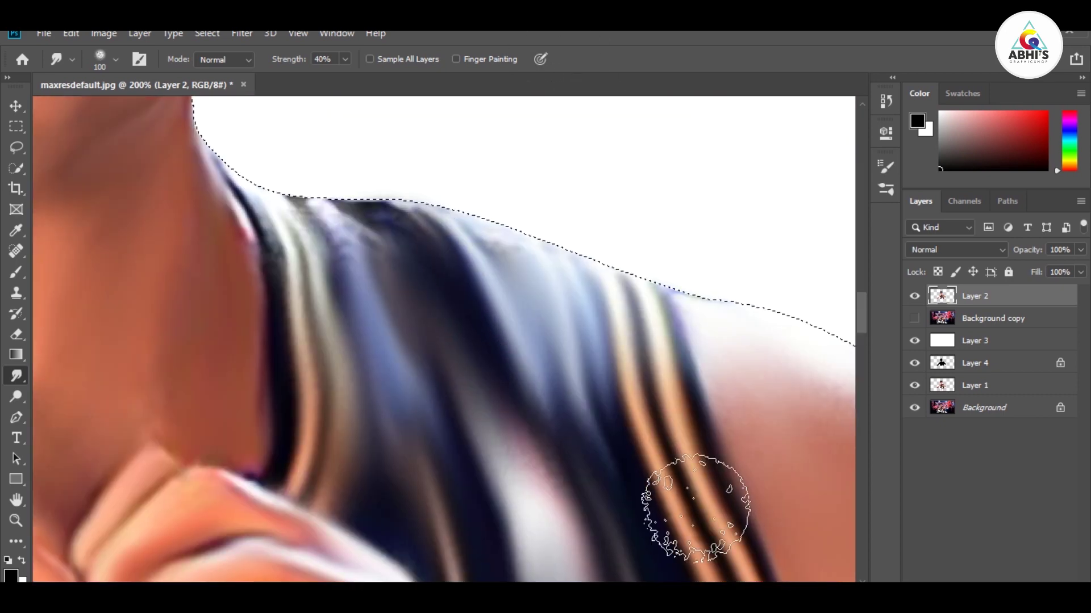
{"action": "scroll", "coordinate": [681, 500], "scroll_direction": "down", "scroll_amount": 3}
Blend the dark strap edge into the skin with a finer brush, ending at size 45
{"action": "key", "text": "bracketleft"}
{"action": "key", "text": "bracketleft"}
{"action": "key", "text": "bracketleft"}
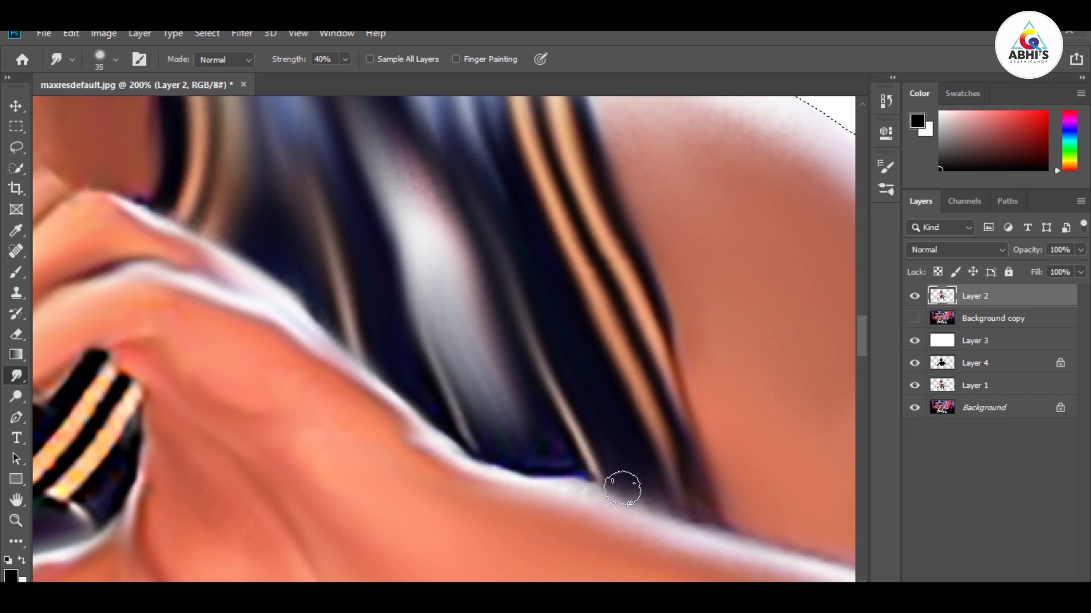
{"action": "left_click_drag", "start_coordinate": [707, 537], "coordinate": [792, 521]}
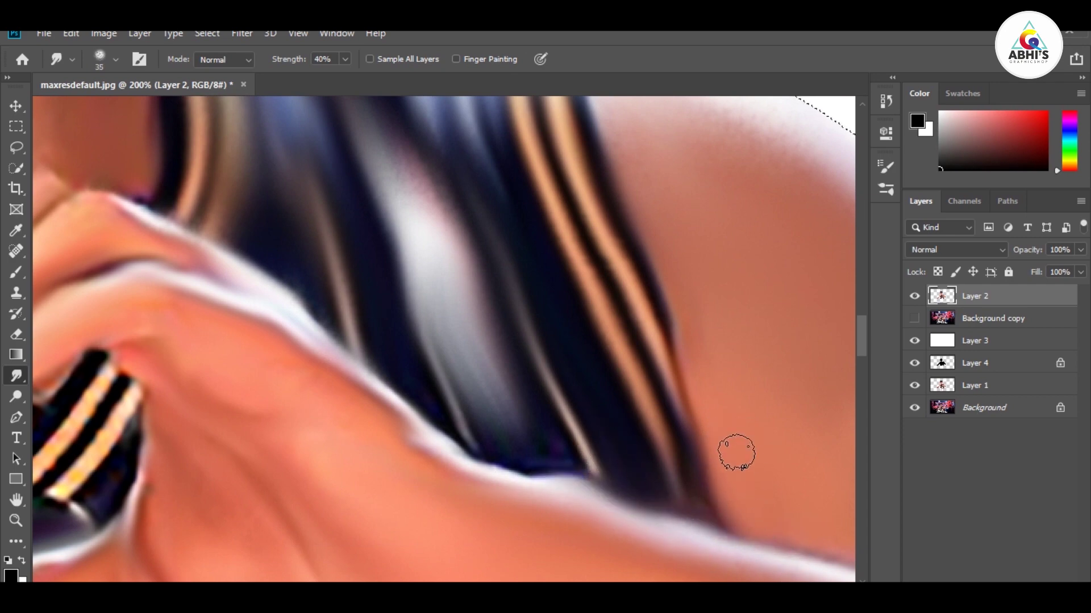
{"action": "left_click_drag", "start_coordinate": [780, 551], "coordinate": [689, 429]}
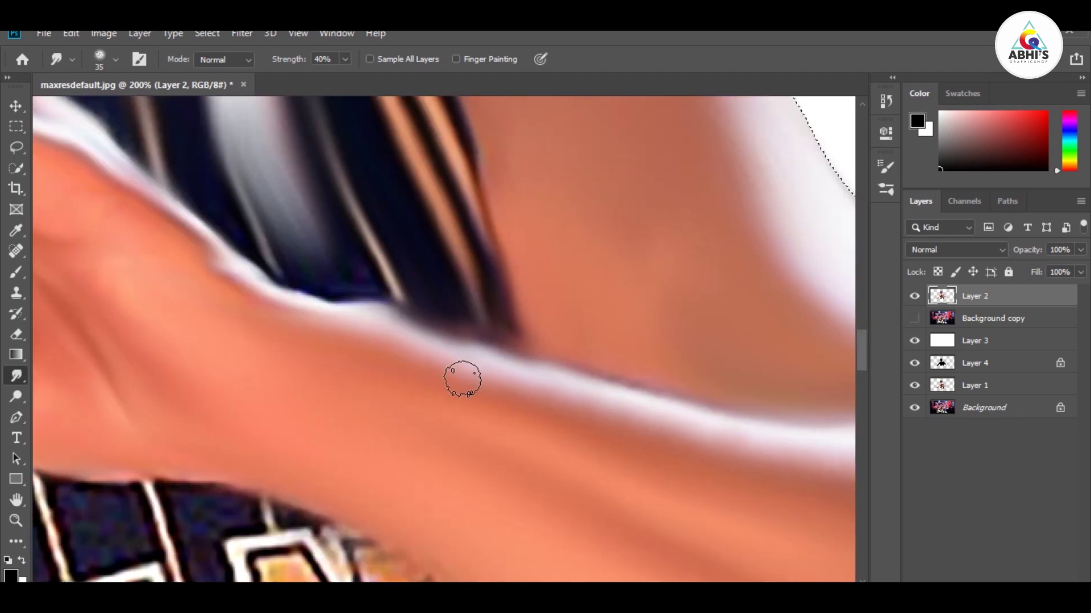
{"action": "key", "text": "ctrl+minus"}
{"action": "key", "text": "ctrl+minus"}
{"action": "key", "text": "ctrl+plus"}
{"action": "key", "text": "bracketright"}
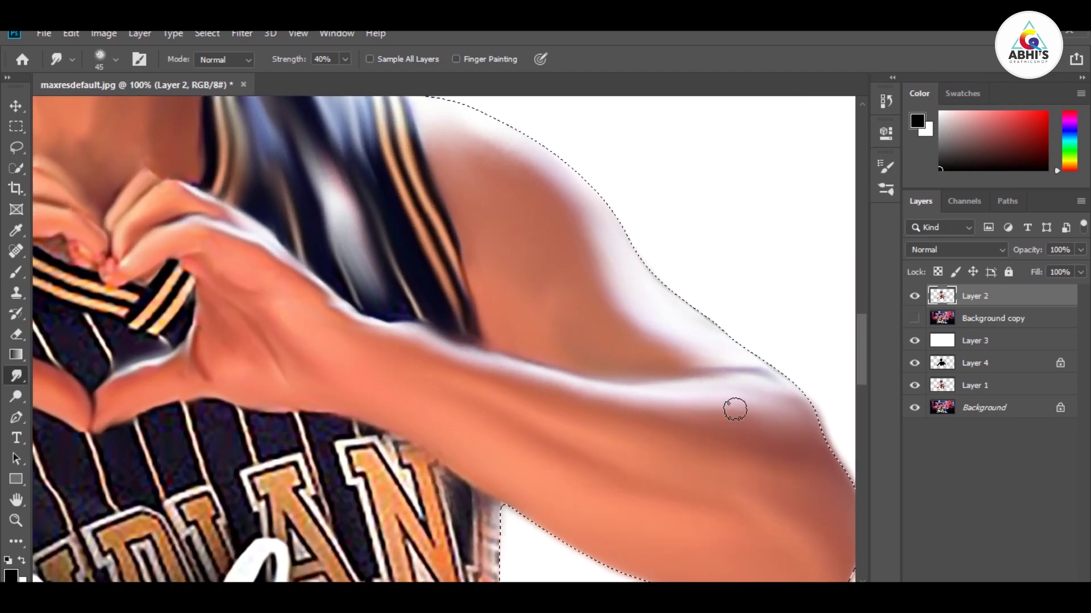
{"action": "scroll", "coordinate": [767, 382], "scroll_direction": "left", "scroll_amount": 5}
{"action": "scroll", "coordinate": [645, 421], "scroll_direction": "up", "scroll_amount": 3}
{"action": "scroll", "coordinate": [645, 421], "scroll_direction": "left", "scroll_amount": 2}
Zoom in on the heart-shaped hands and smear the collar stripes inside them smooth
{"action": "key", "text": "ctrl+minus"}
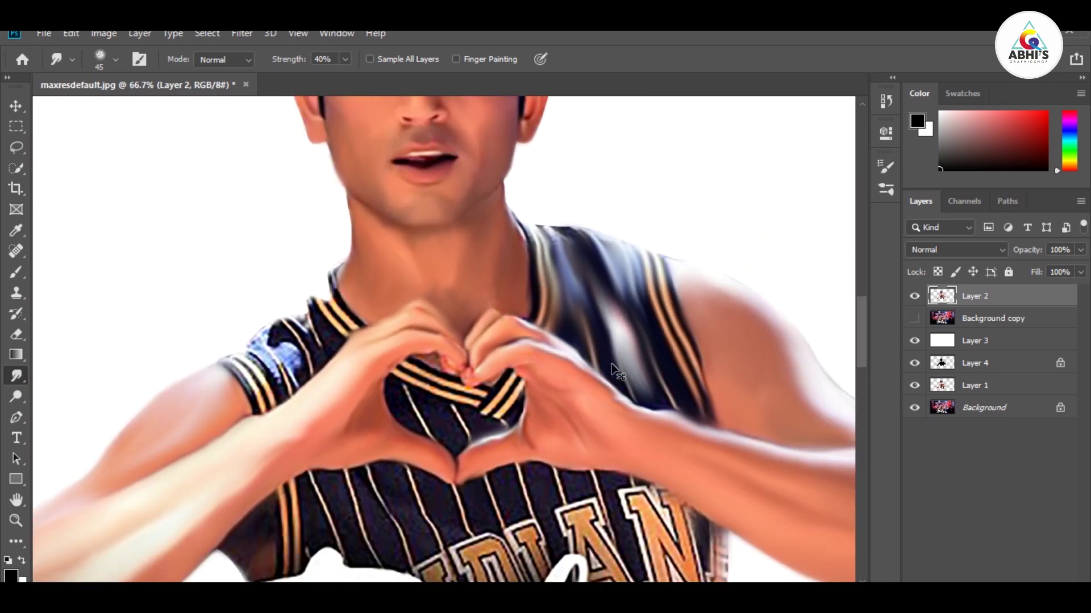
{"action": "key", "text": "ctrl+plus"}
{"action": "key", "text": "ctrl+plus"}
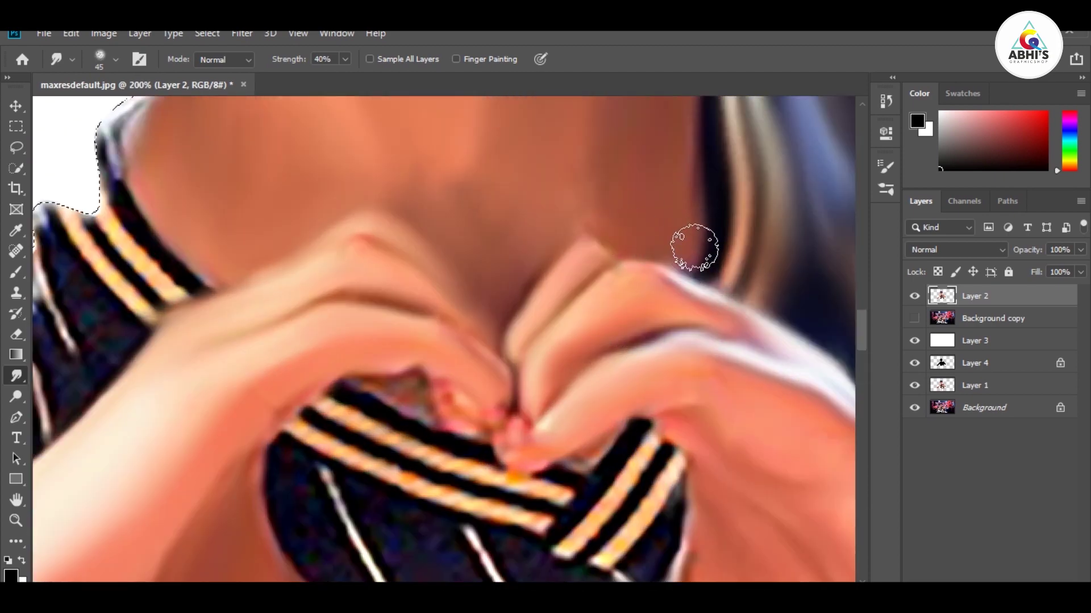
{"action": "mouse_move", "coordinate": [636, 434]}
{"action": "left_mouse_down"}
{"action": "mouse_move", "coordinate": [568, 493]}
{"action": "mouse_move", "coordinate": [653, 500]}
{"action": "mouse_move", "coordinate": [671, 523]}
{"action": "mouse_move", "coordinate": [564, 487]}
{"action": "mouse_move", "coordinate": [511, 486]}
{"action": "mouse_move", "coordinate": [557, 479]}
{"action": "mouse_move", "coordinate": [540, 485]}
{"action": "mouse_move", "coordinate": [362, 395]}
{"action": "mouse_move", "coordinate": [328, 414]}
{"action": "mouse_move", "coordinate": [442, 496]}
{"action": "mouse_move", "coordinate": [425, 368]}
{"action": "left_mouse_up"}
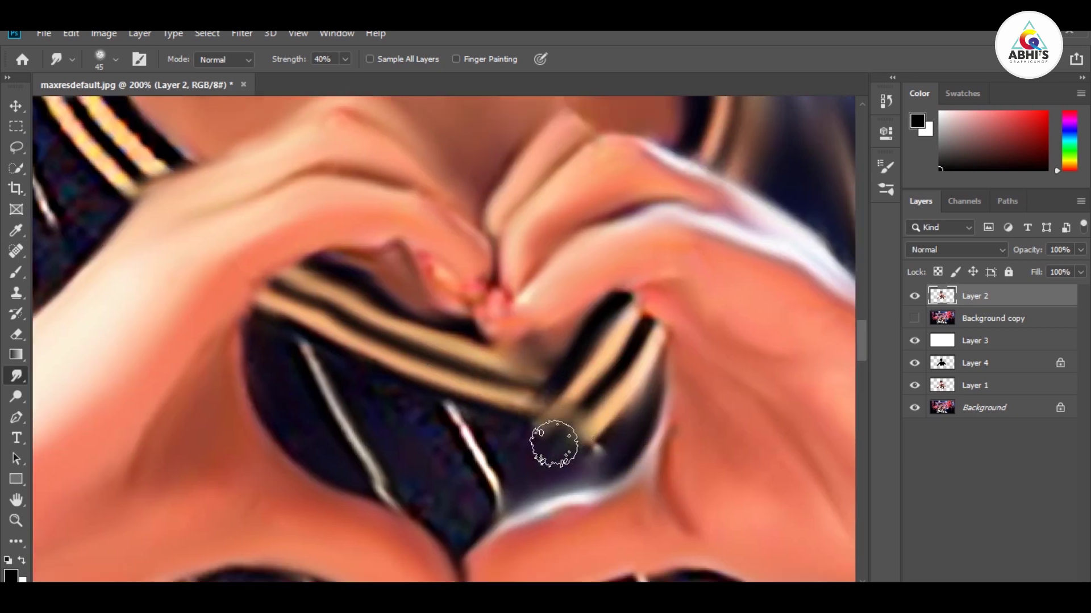
{"action": "mouse_move", "coordinate": [555, 440]}
{"action": "left_mouse_down"}
{"action": "mouse_move", "coordinate": [540, 475]}
{"action": "mouse_move", "coordinate": [475, 509]}
{"action": "mouse_move", "coordinate": [430, 513]}
{"action": "mouse_move", "coordinate": [297, 433]}
{"action": "mouse_move", "coordinate": [492, 458]}
{"action": "mouse_move", "coordinate": [418, 486]}
{"action": "mouse_move", "coordinate": [480, 455]}
{"action": "mouse_move", "coordinate": [509, 555]}
{"action": "mouse_move", "coordinate": [609, 504]}
{"action": "mouse_move", "coordinate": [521, 307]}
{"action": "mouse_move", "coordinate": [479, 416]}
{"action": "left_mouse_up"}
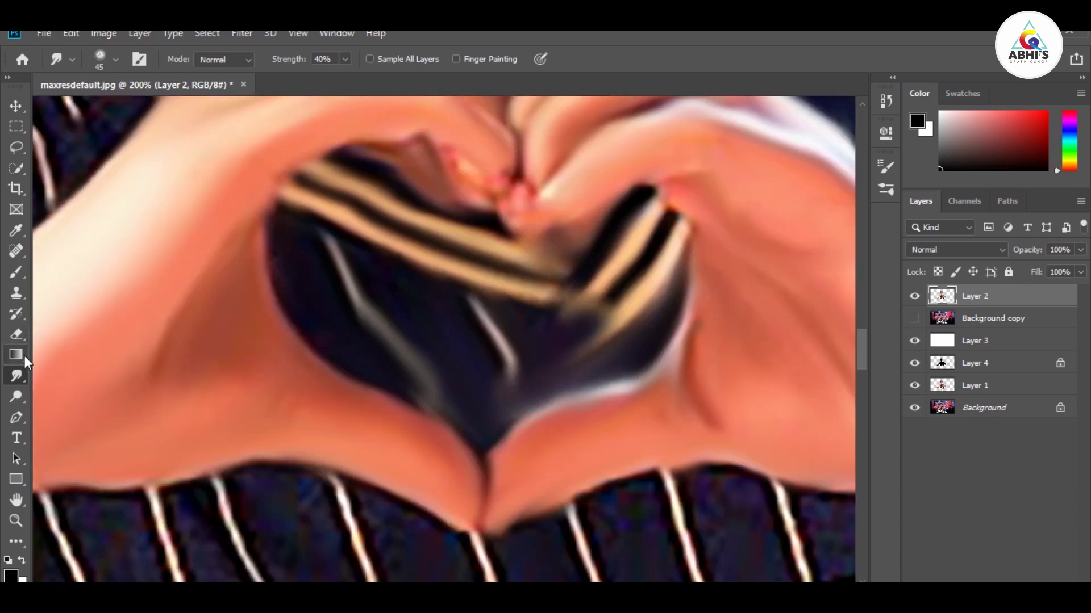
Sample dark purple from the jersey and paint over the heart's bottom tip
{"action": "key", "text": "b"}
{"action": "left_click", "coordinate": [475, 323], "text": "alt"}
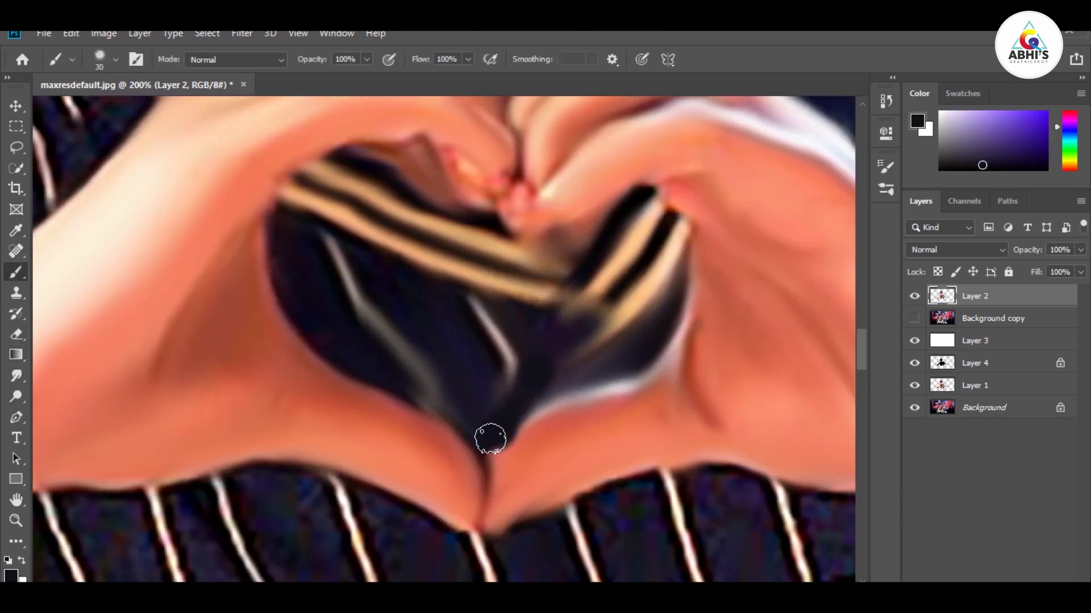
{"action": "left_click_drag", "start_coordinate": [490, 438], "coordinate": [542, 390]}
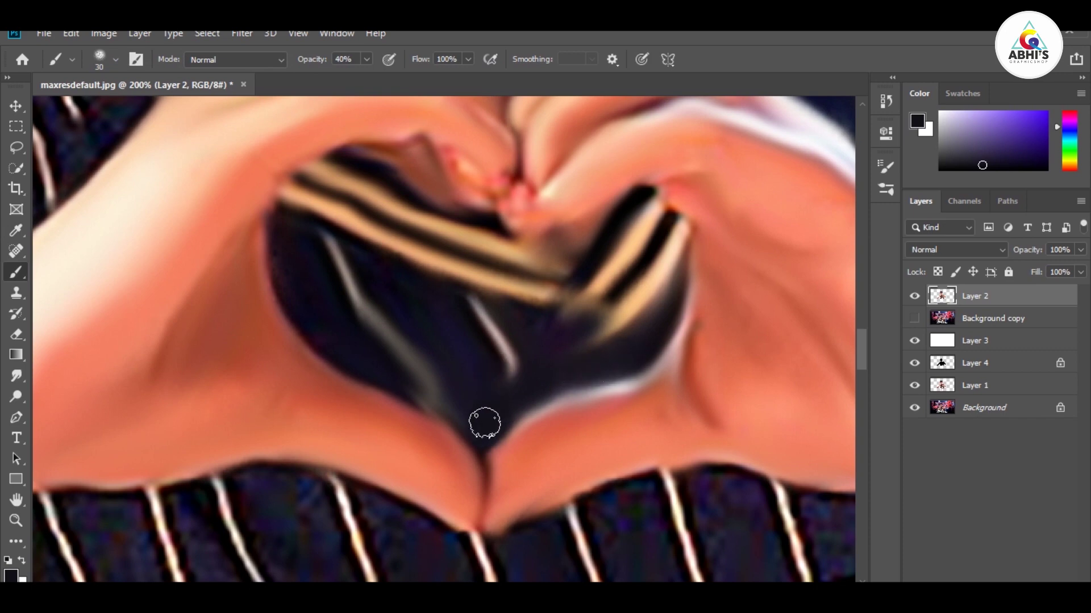
{"action": "left_click_drag", "start_coordinate": [673, 307], "coordinate": [679, 351]}
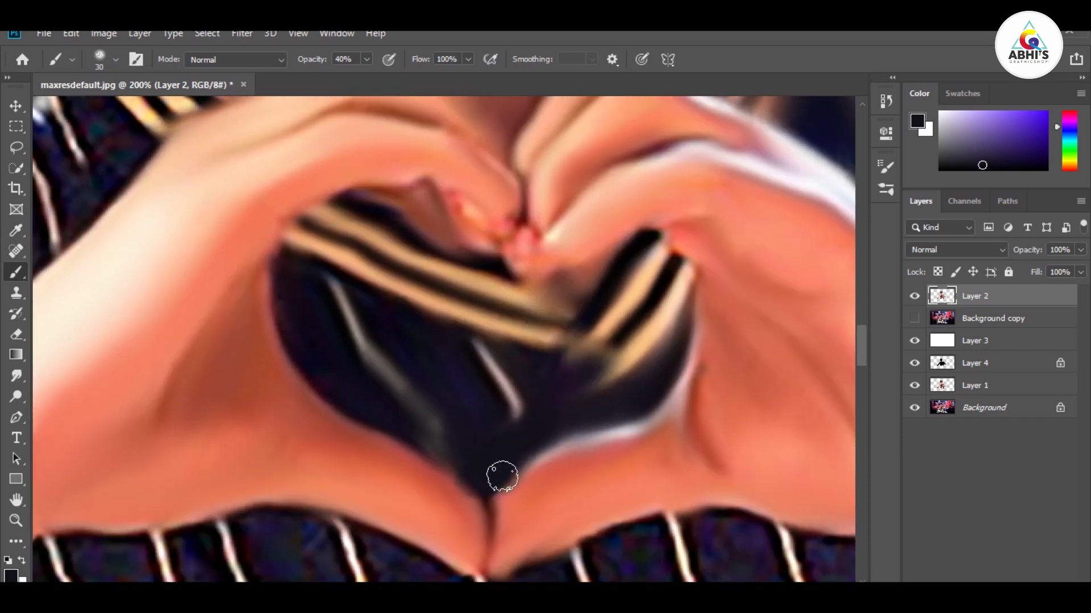
{"action": "left_click", "coordinate": [15, 376]}
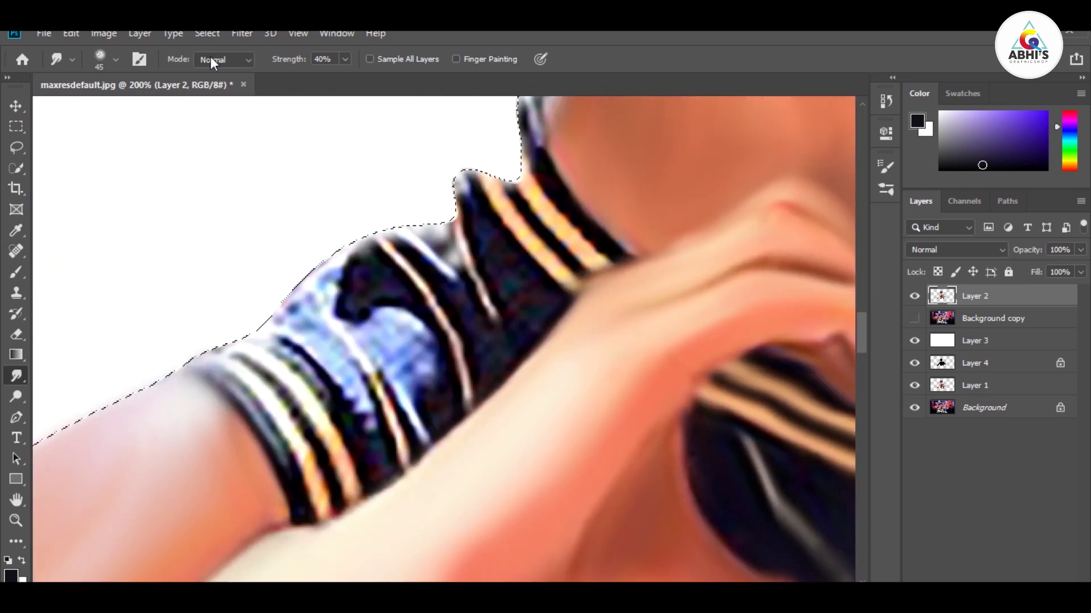
Smudge the striped sleeve across the upper arm, the sleeve edge and the neck edge smooth
{"action": "mouse_move", "coordinate": [318, 466]}
{"action": "left_mouse_down"}
{"action": "mouse_move", "coordinate": [324, 380]}
{"action": "mouse_move", "coordinate": [377, 415]}
{"action": "mouse_move", "coordinate": [386, 335]}
{"action": "mouse_move", "coordinate": [363, 283]}
{"action": "mouse_move", "coordinate": [341, 402]}
{"action": "mouse_move", "coordinate": [419, 401]}
{"action": "mouse_move", "coordinate": [444, 232]}
{"action": "mouse_move", "coordinate": [432, 272]}
{"action": "mouse_move", "coordinate": [369, 243]}
{"action": "mouse_move", "coordinate": [540, 282]}
{"action": "mouse_move", "coordinate": [594, 261]}
{"action": "mouse_move", "coordinate": [631, 358]}
{"action": "mouse_move", "coordinate": [584, 328]}
{"action": "mouse_move", "coordinate": [548, 166]}
{"action": "mouse_move", "coordinate": [619, 203]}
{"action": "mouse_move", "coordinate": [597, 124]}
{"action": "left_mouse_up"}
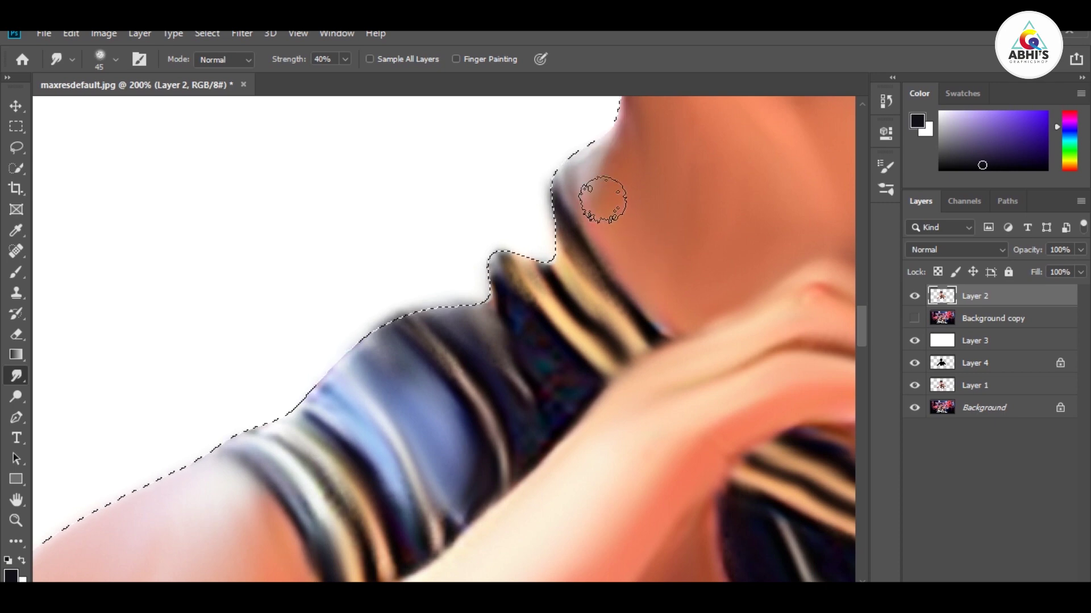
{"action": "mouse_move", "coordinate": [602, 200]}
{"action": "left_mouse_down"}
{"action": "mouse_move", "coordinate": [636, 340]}
{"action": "mouse_move", "coordinate": [530, 305]}
{"action": "mouse_move", "coordinate": [555, 365]}
{"action": "mouse_move", "coordinate": [480, 493]}
{"action": "mouse_move", "coordinate": [438, 489]}
{"action": "mouse_move", "coordinate": [394, 506]}
{"action": "mouse_move", "coordinate": [450, 370]}
{"action": "left_mouse_up"}
{"action": "mouse_move", "coordinate": [615, 260]}
{"action": "left_mouse_down"}
{"action": "mouse_move", "coordinate": [547, 186]}
{"action": "mouse_move", "coordinate": [414, 207]}
{"action": "left_mouse_up"}
{"action": "left_click_drag", "start_coordinate": [151, 454], "coordinate": [463, 334]}
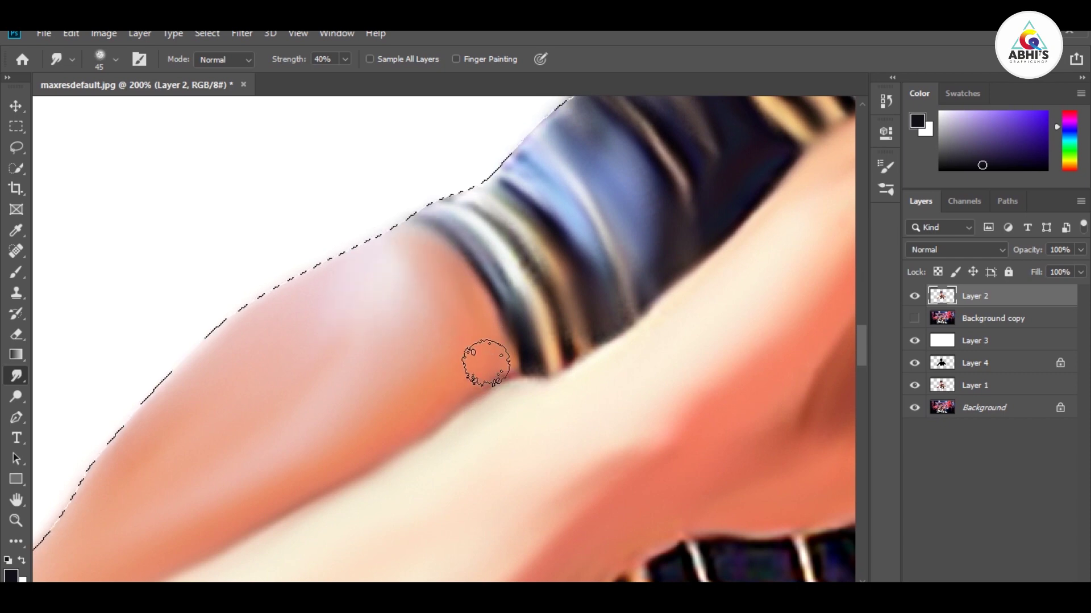
{"action": "scroll", "coordinate": [485, 363], "scroll_direction": "up", "scroll_amount": 5}
{"action": "scroll", "coordinate": [519, 244], "scroll_direction": "up", "scroll_amount": 5}
{"action": "scroll", "coordinate": [434, 390], "scroll_direction": "up", "scroll_amount": 3}
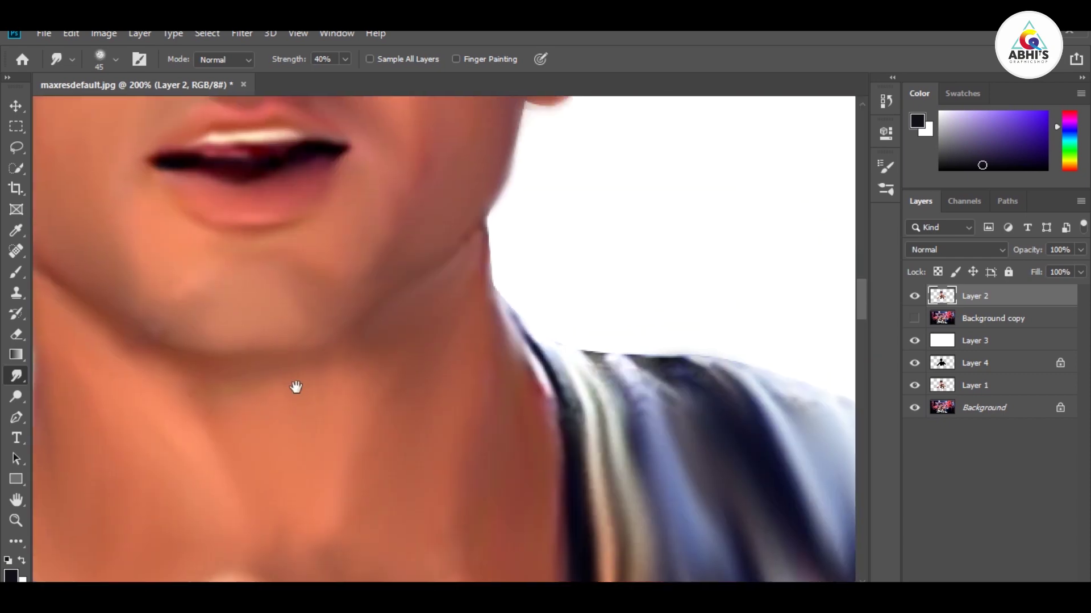
{"action": "scroll", "coordinate": [296, 387], "scroll_direction": "up", "scroll_amount": 7}
{"action": "scroll", "coordinate": [626, 251], "scroll_direction": "down", "scroll_amount": 3}
{"action": "scroll", "coordinate": [501, 372], "scroll_direction": "down", "scroll_amount": 1}
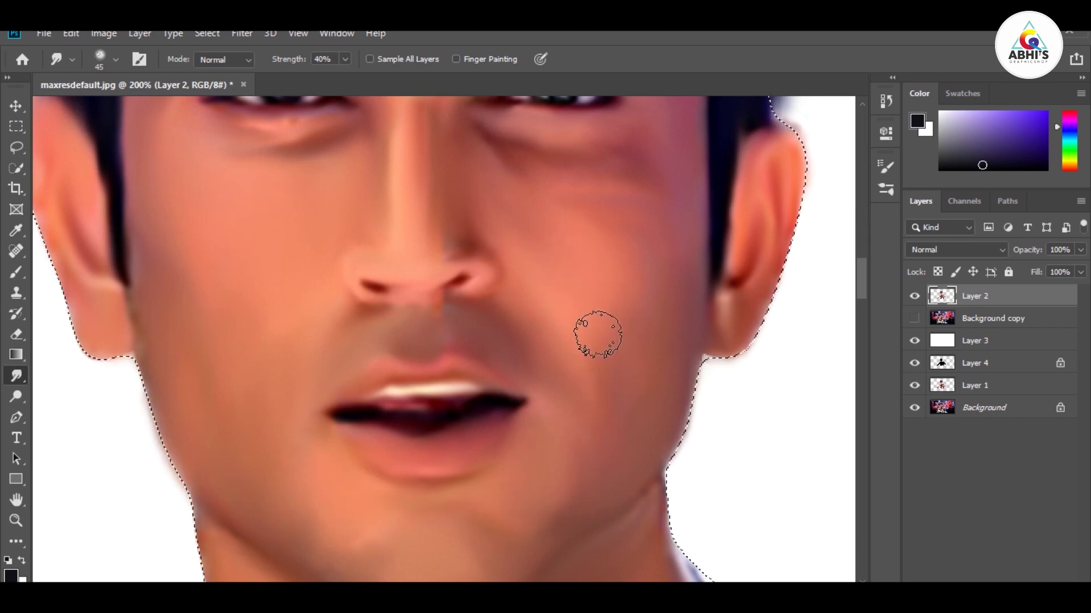
{"action": "scroll", "coordinate": [433, 389], "scroll_direction": "up", "scroll_amount": 5}
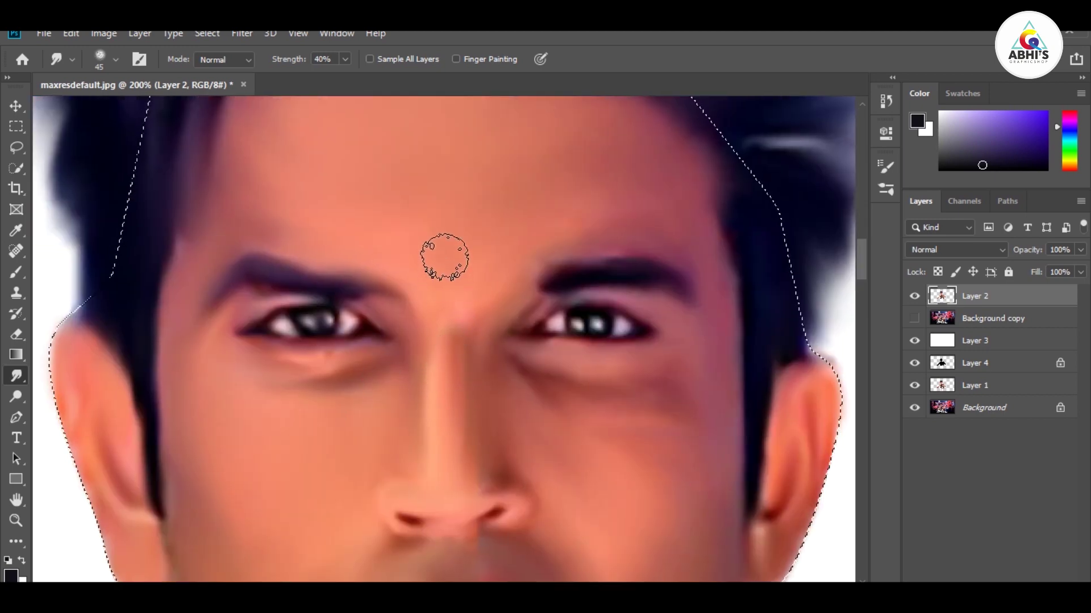
{"action": "left_click_drag", "start_coordinate": [694, 365], "coordinate": [573, 228]}
{"action": "scroll", "coordinate": [572, 227], "scroll_direction": "down", "scroll_amount": 1}
{"action": "scroll", "coordinate": [578, 323], "scroll_direction": "down", "scroll_amount": 2}
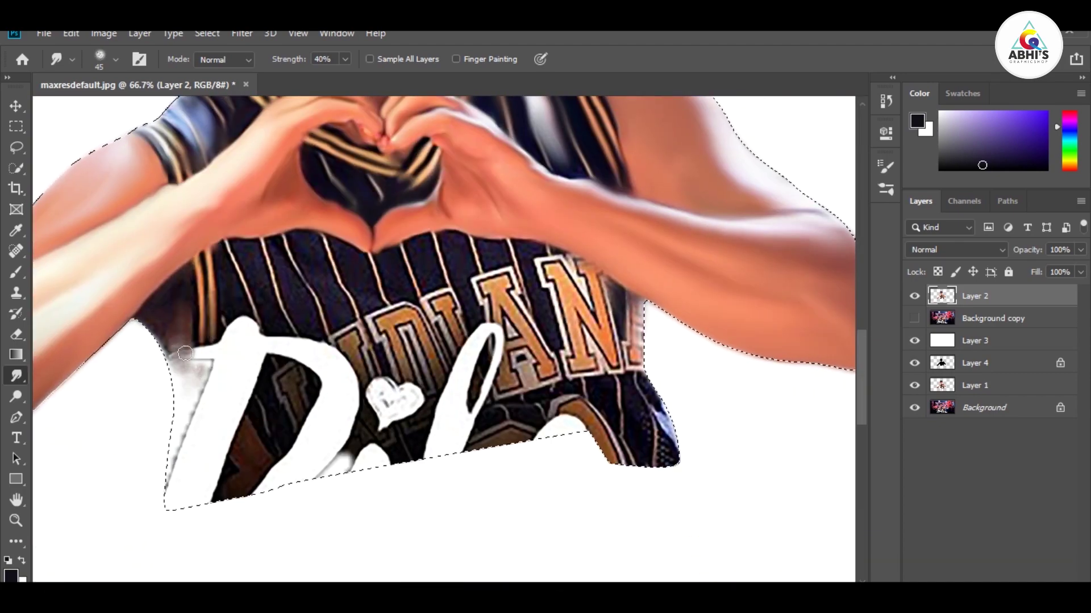
Smear the jersey stripes down into the white area and the DIAN letters
{"action": "left_click_drag", "start_coordinate": [185, 353], "coordinate": [176, 367]}
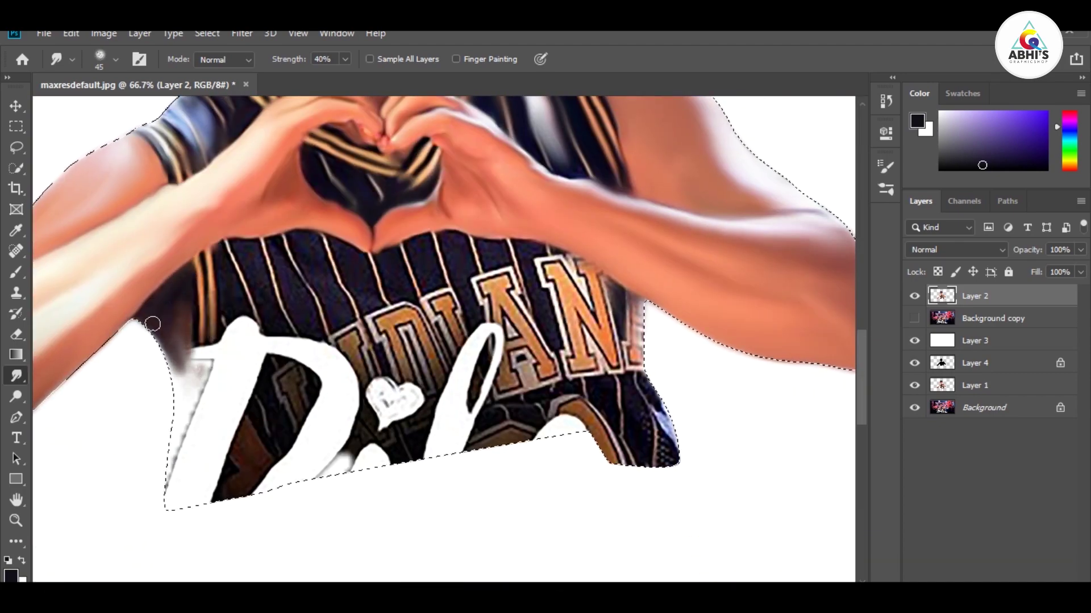
{"action": "left_click_drag", "start_coordinate": [164, 302], "coordinate": [157, 350]}
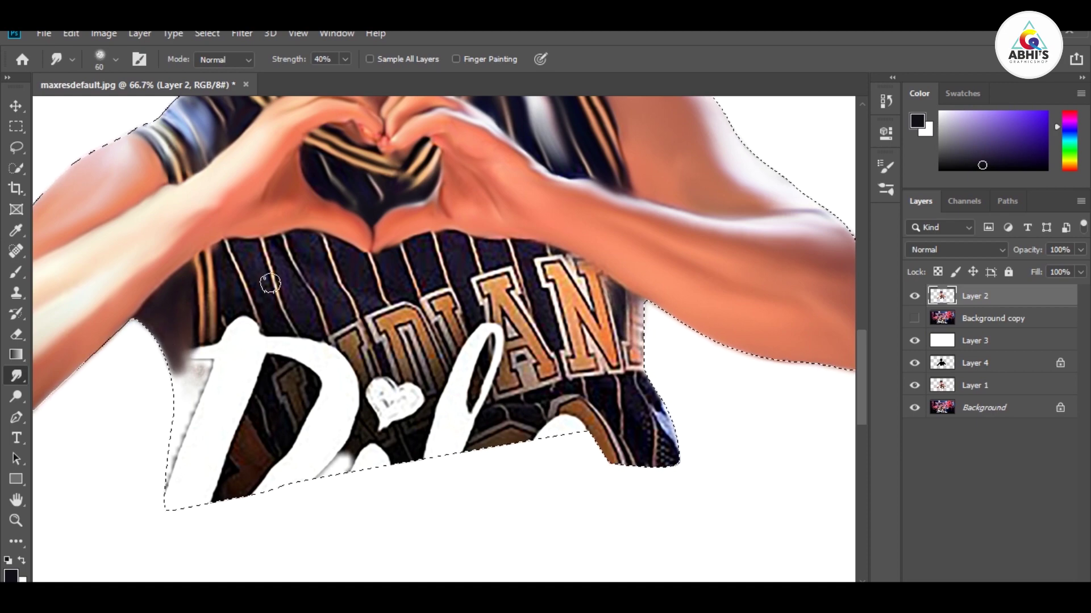
{"action": "key", "text": "bracketright"}
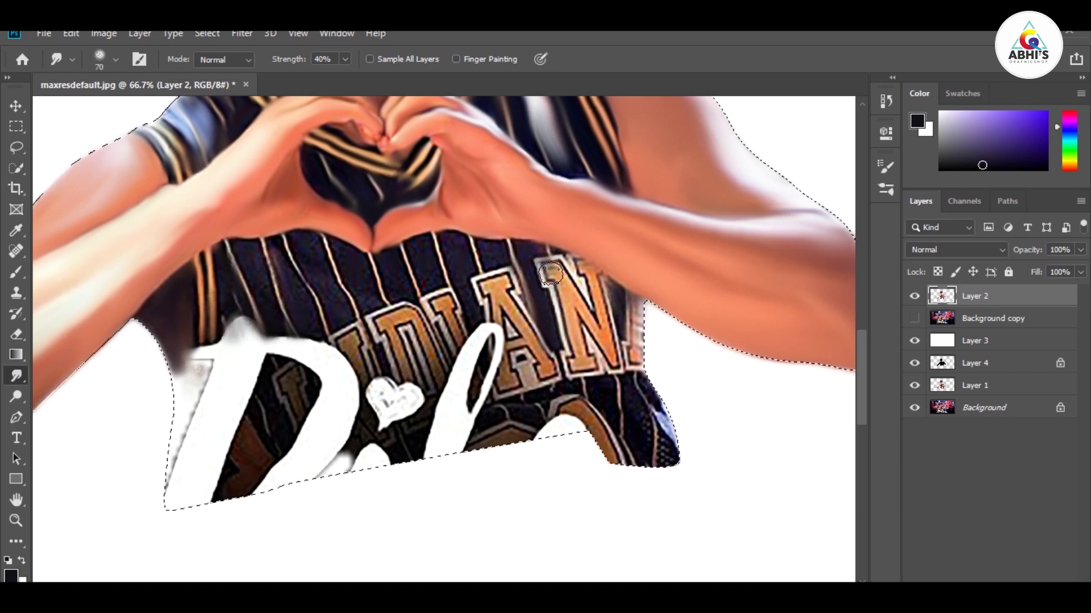
{"action": "key", "text": "ctrl+plus"}
{"action": "left_click_drag", "start_coordinate": [185, 222], "coordinate": [204, 324]}
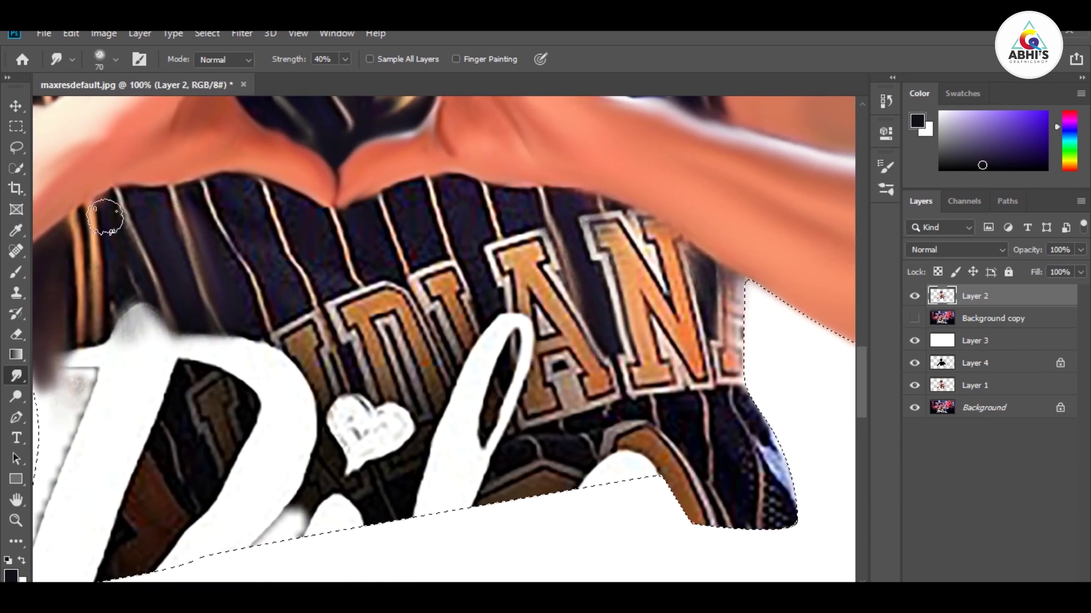
{"action": "left_click_drag", "start_coordinate": [104, 212], "coordinate": [142, 324]}
{"action": "left_click_drag", "start_coordinate": [226, 199], "coordinate": [284, 336]}
{"action": "left_click_drag", "start_coordinate": [297, 224], "coordinate": [369, 352]}
{"action": "left_click_drag", "start_coordinate": [387, 238], "coordinate": [432, 364]}
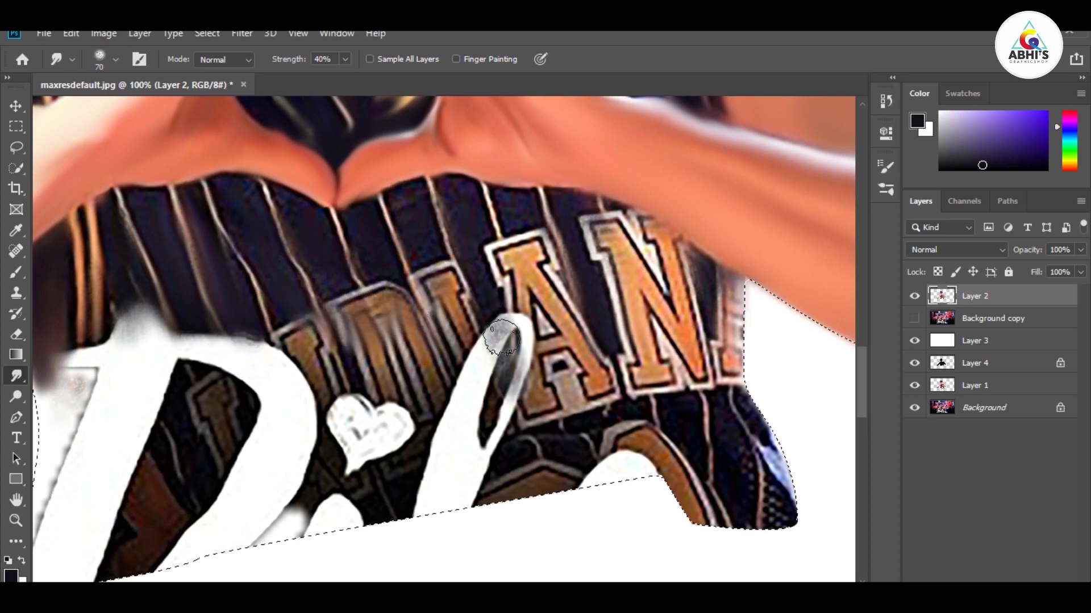
{"action": "left_click_drag", "start_coordinate": [471, 176], "coordinate": [565, 219]}
{"action": "left_click_drag", "start_coordinate": [625, 284], "coordinate": [673, 315]}
Paint the lower jersey and its letters dark navy with a size-175 brush at 100% opacity
{"action": "key", "text": "b"}
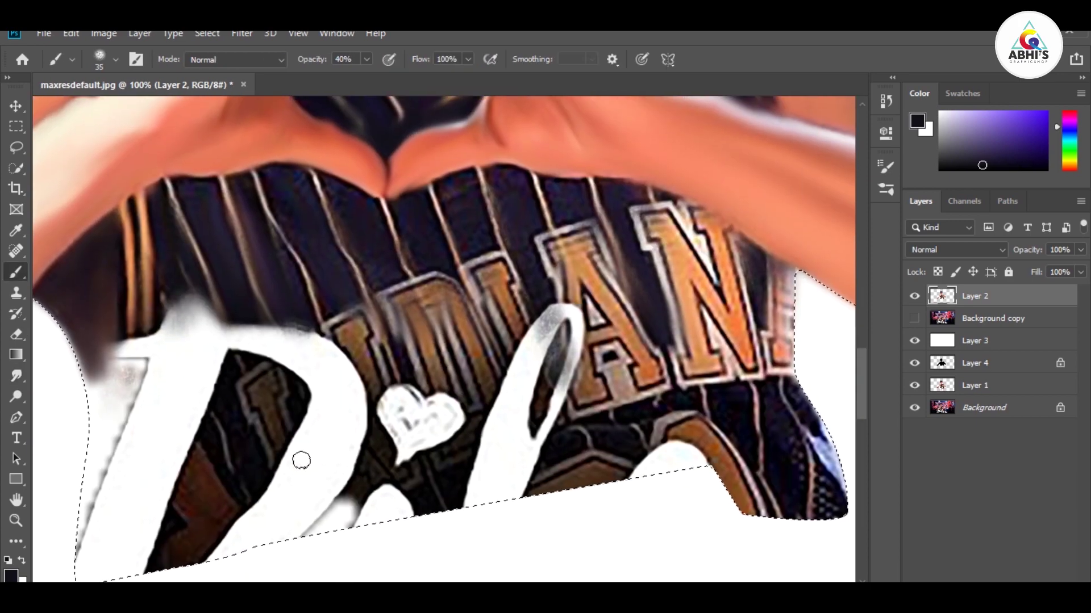
{"action": "key", "text": "0"}
{"action": "key", "text": "bracketright"}
{"action": "key", "text": "bracketright"}
{"action": "key", "text": "bracketright"}
{"action": "mouse_move", "coordinate": [316, 463]}
{"action": "left_mouse_down"}
{"action": "mouse_move", "coordinate": [296, 437]}
{"action": "mouse_move", "coordinate": [146, 511]}
{"action": "mouse_move", "coordinate": [286, 426]}
{"action": "mouse_move", "coordinate": [730, 523]}
{"action": "mouse_move", "coordinate": [803, 499]}
{"action": "left_mouse_up"}
{"action": "key", "text": "i"}
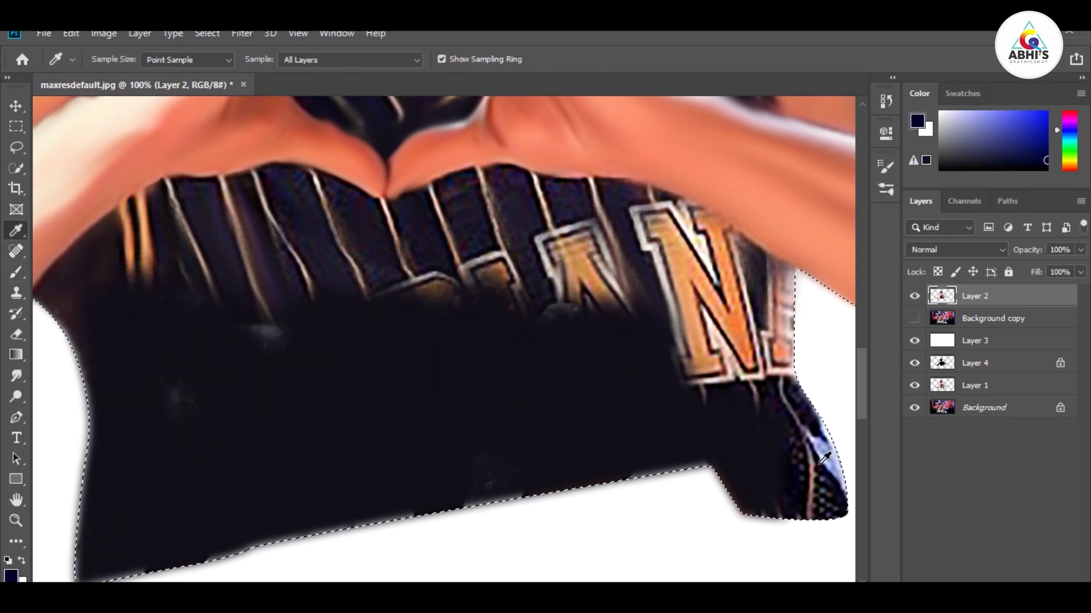
{"action": "key", "text": "b"}
{"action": "mouse_move", "coordinate": [822, 454]}
{"action": "left_mouse_down"}
{"action": "mouse_move", "coordinate": [530, 433]}
{"action": "mouse_move", "coordinate": [774, 356]}
{"action": "mouse_move", "coordinate": [499, 370]}
{"action": "mouse_move", "coordinate": [463, 455]}
{"action": "left_mouse_up"}
{"action": "scroll", "coordinate": [463, 454], "scroll_direction": "up", "scroll_amount": 2}
Blur the white logo into streaks, darken the lower jersey with black, and soften its bottom edge
{"action": "key", "text": "r"}
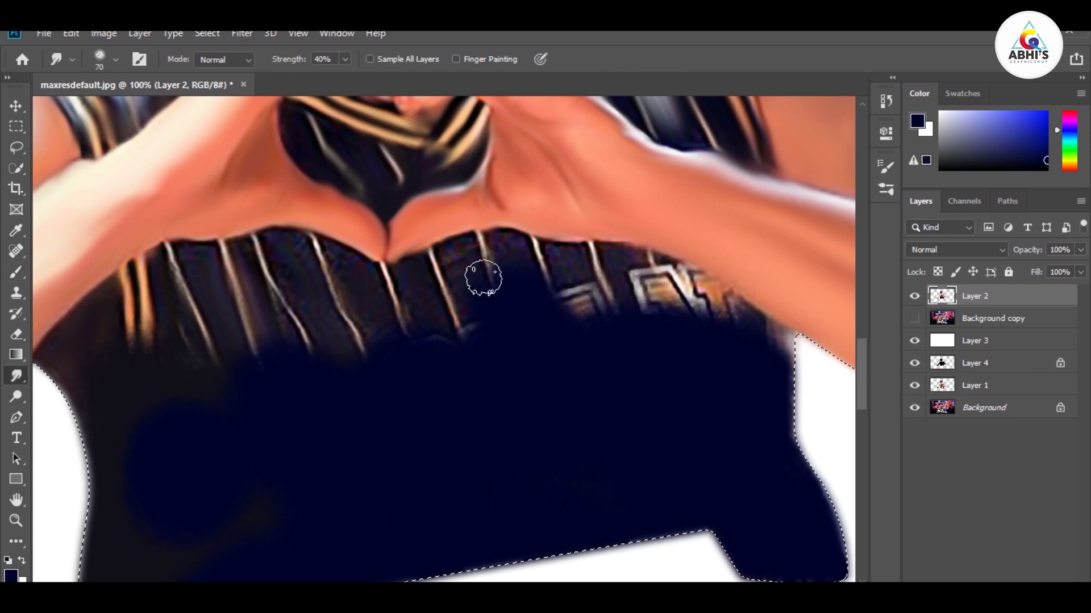
{"action": "mouse_move", "coordinate": [632, 349]}
{"action": "left_mouse_down"}
{"action": "mouse_move", "coordinate": [682, 296]}
{"action": "mouse_move", "coordinate": [754, 319]}
{"action": "mouse_move", "coordinate": [589, 256]}
{"action": "mouse_move", "coordinate": [676, 292]}
{"action": "mouse_move", "coordinate": [687, 328]}
{"action": "left_mouse_up"}
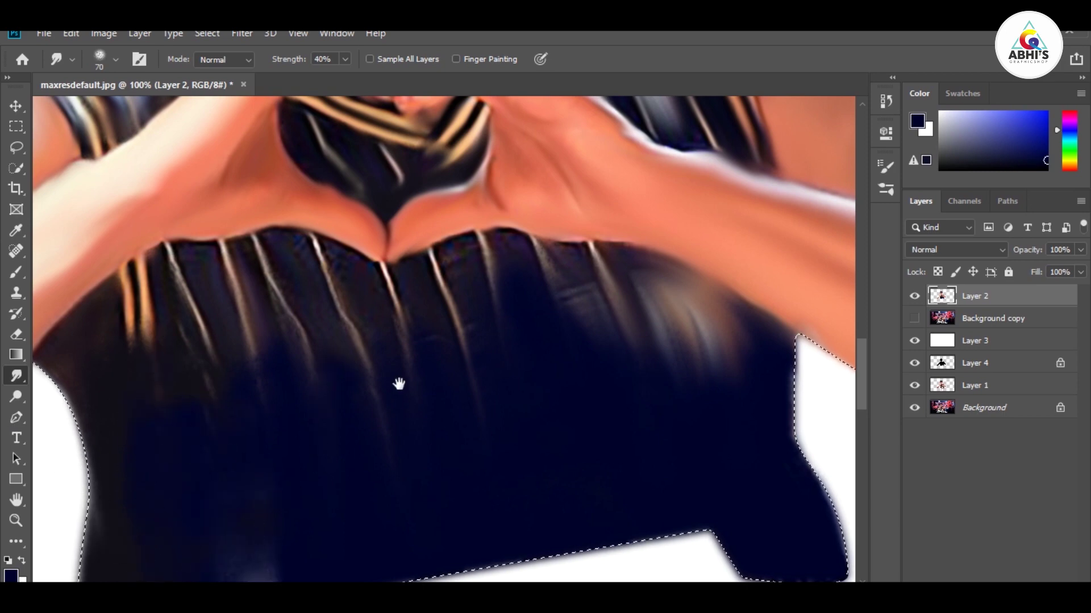
{"action": "left_click_drag", "start_coordinate": [399, 384], "coordinate": [438, 427]}
{"action": "scroll", "coordinate": [438, 214], "scroll_direction": "down", "scroll_amount": 5}
{"action": "key", "text": "b"}
{"action": "key", "text": "d"}
{"action": "left_click_drag", "start_coordinate": [227, 397], "coordinate": [298, 531]}
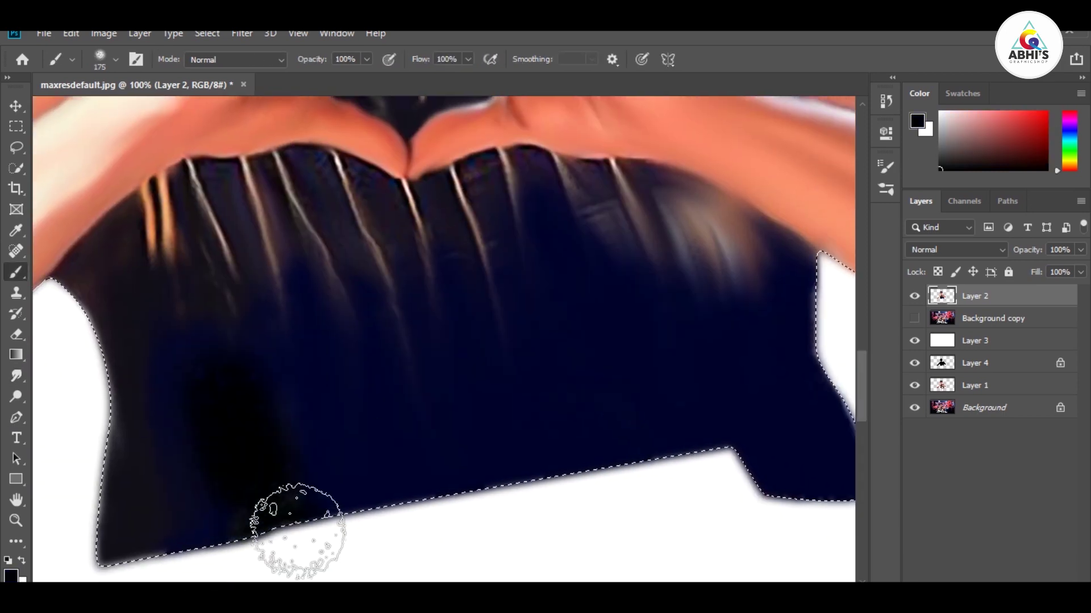
{"action": "left_click_drag", "start_coordinate": [652, 365], "coordinate": [556, 228]}
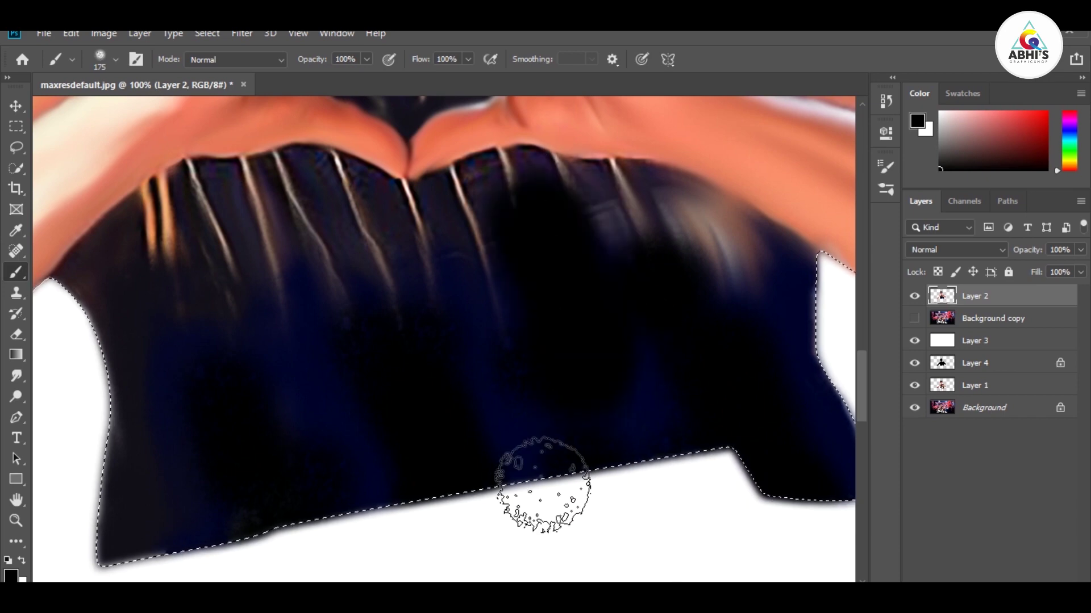
{"action": "left_click", "coordinate": [16, 375]}
{"action": "left_click_drag", "start_coordinate": [305, 487], "coordinate": [308, 464]}
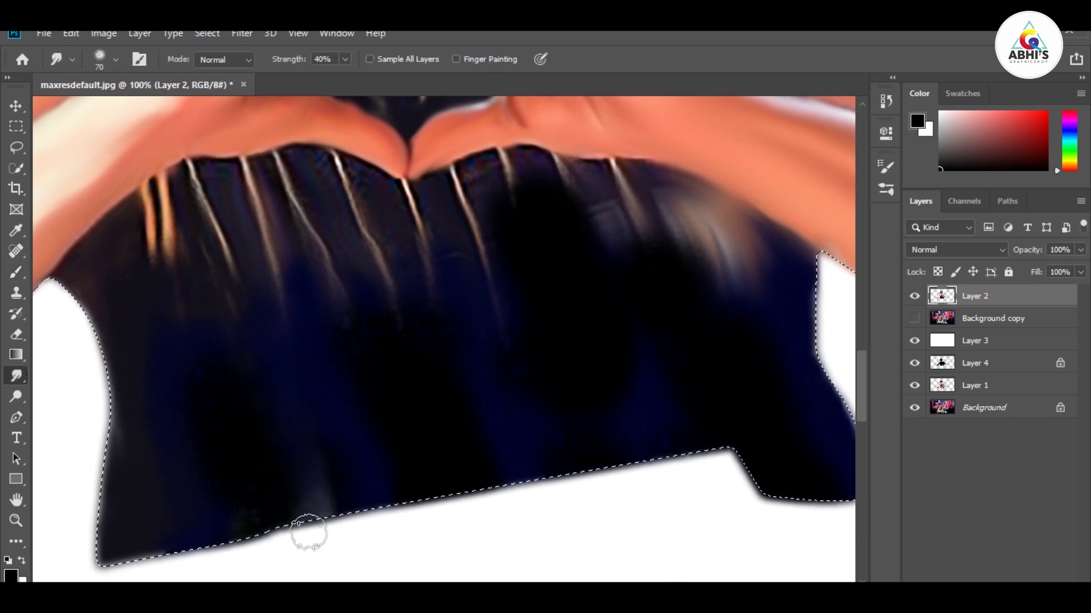
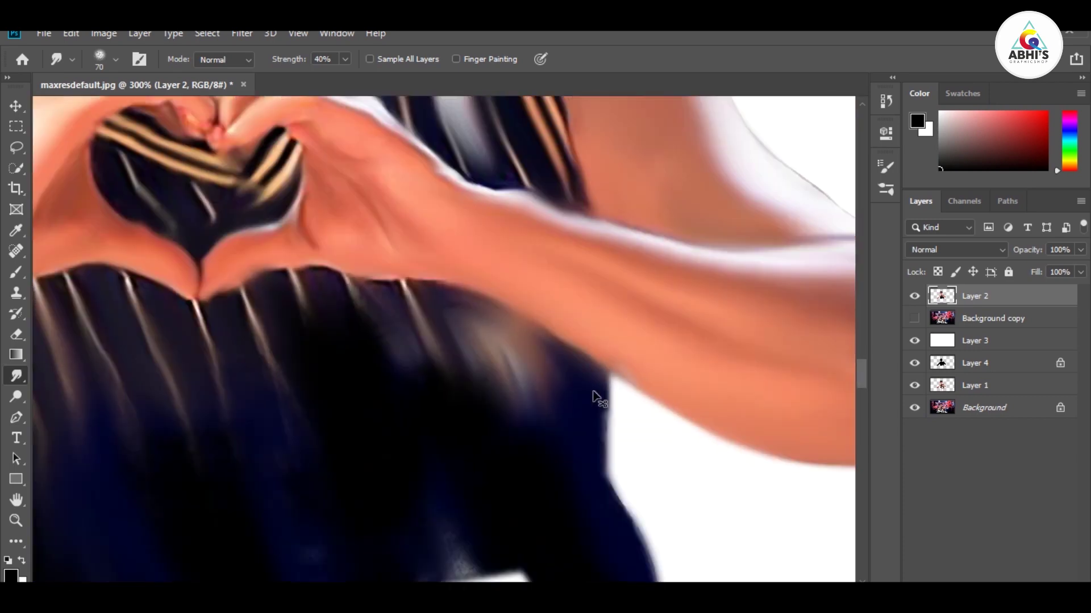
Paint navy shading, sampled from the shirt, over the lower shirt
{"action": "key", "text": "b"}
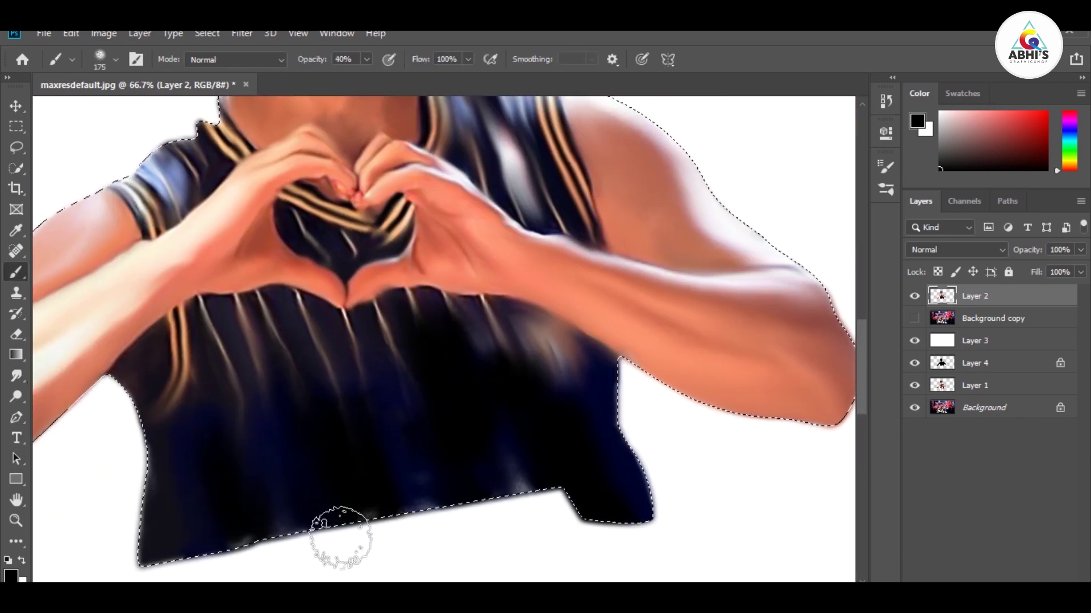
{"action": "left_click", "coordinate": [621, 438], "text": "alt"}
{"action": "mouse_move", "coordinate": [496, 366]}
{"action": "left_mouse_down"}
{"action": "mouse_move", "coordinate": [518, 487]}
{"action": "mouse_move", "coordinate": [317, 507]}
{"action": "mouse_move", "coordinate": [280, 439]}
{"action": "mouse_move", "coordinate": [298, 469]}
{"action": "left_mouse_up"}
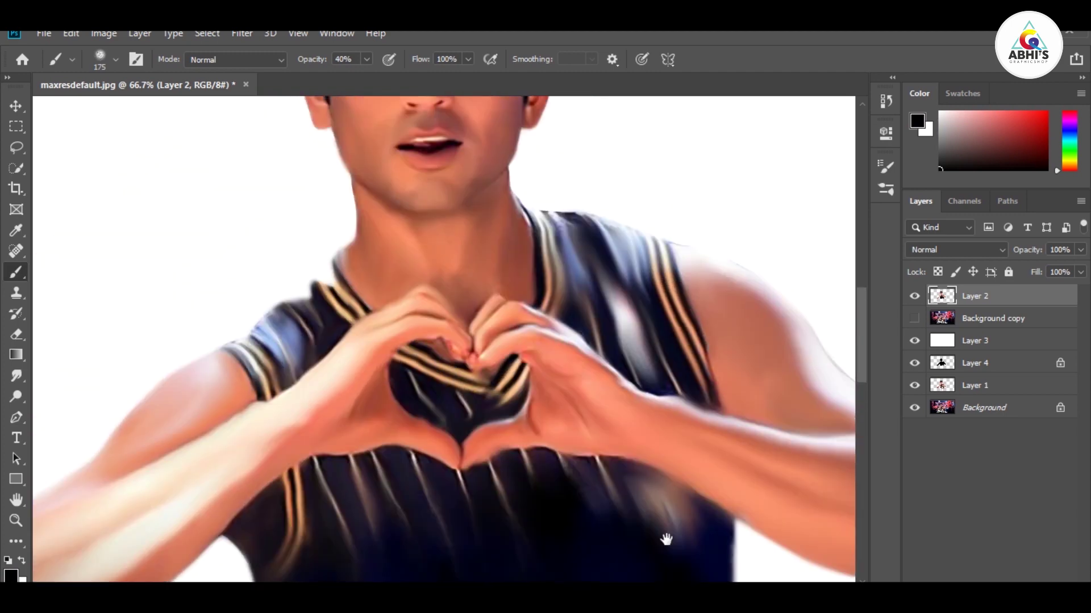
{"action": "scroll", "coordinate": [666, 539], "scroll_direction": "down", "scroll_amount": 2}
{"action": "scroll", "coordinate": [663, 546], "scroll_direction": "down", "scroll_amount": 3}
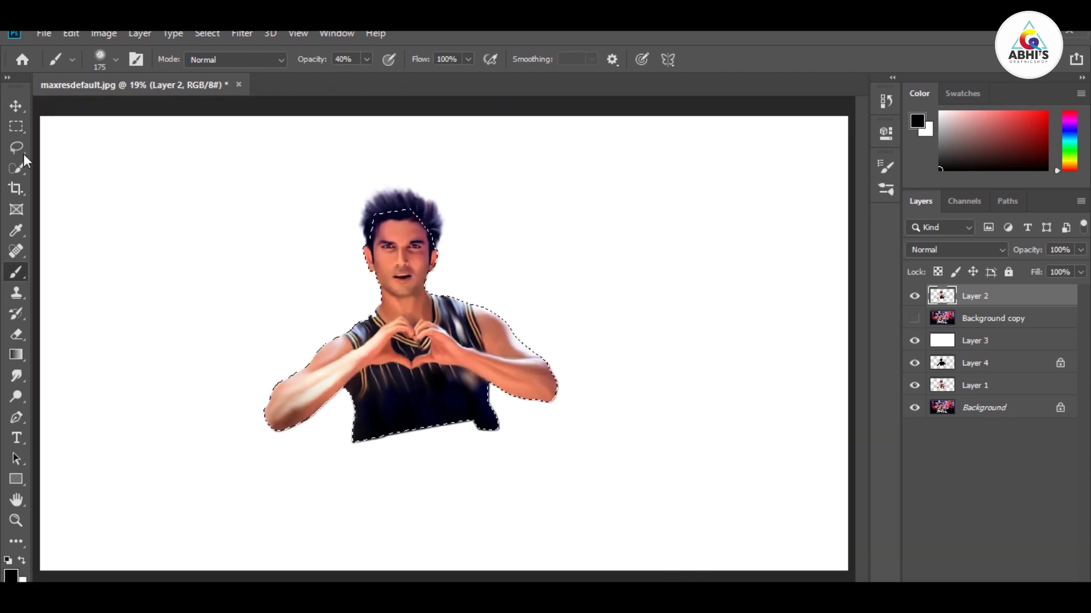
Scale the figure on Layer 2 to about 140% and move it into place
{"action": "key", "text": "v"}
{"action": "key", "text": "ctrl+t"}
{"action": "left_click_drag", "start_coordinate": [559, 182], "coordinate": [669, 126]}
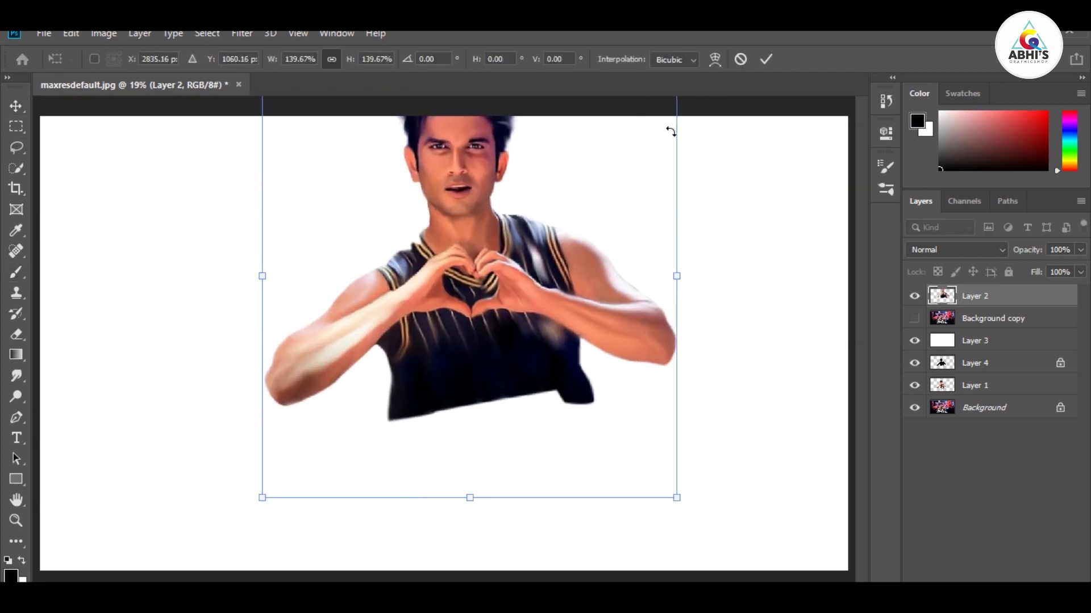
{"action": "left_click_drag", "start_coordinate": [569, 284], "coordinate": [529, 296]}
{"action": "scroll", "coordinate": [493, 310], "scroll_direction": "down", "scroll_amount": 1}
{"action": "key", "text": "Return"}
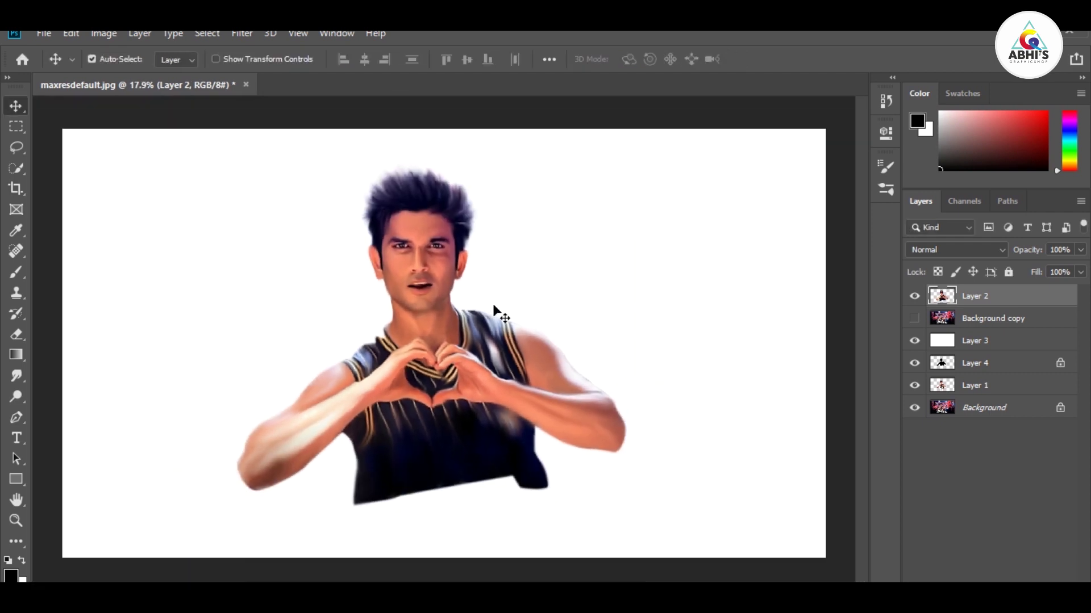
Add a new layer under the figure and sweep dark green across it with a large brush
{"action": "key", "text": "ctrl+shift+alt+n"}
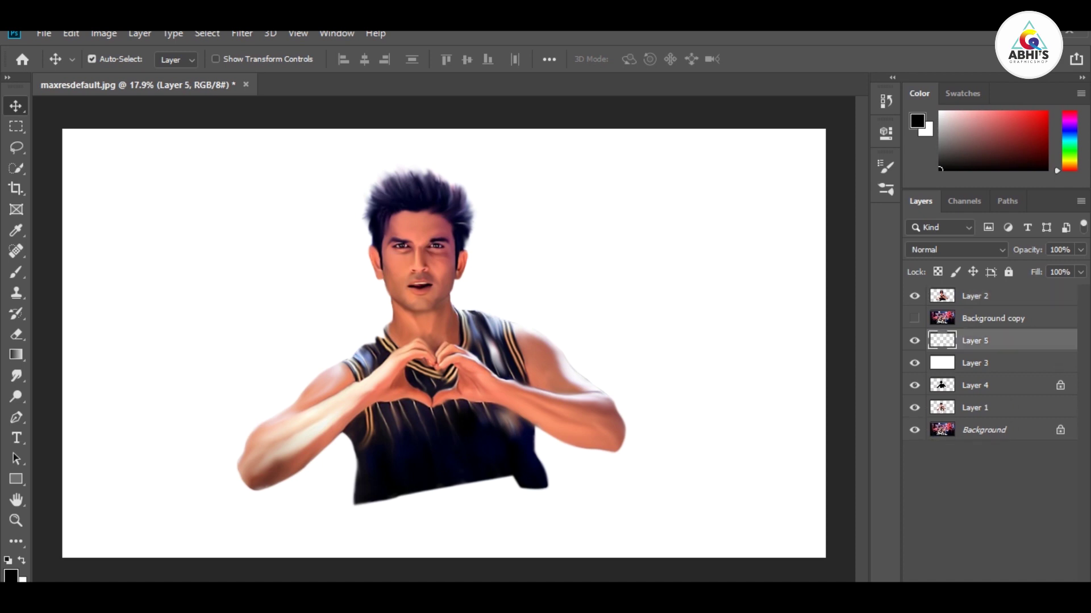
{"action": "left_click_drag", "start_coordinate": [1069, 154], "coordinate": [1069, 145]}
{"action": "left_click", "coordinate": [1019, 145]}
{"action": "key", "text": "b"}
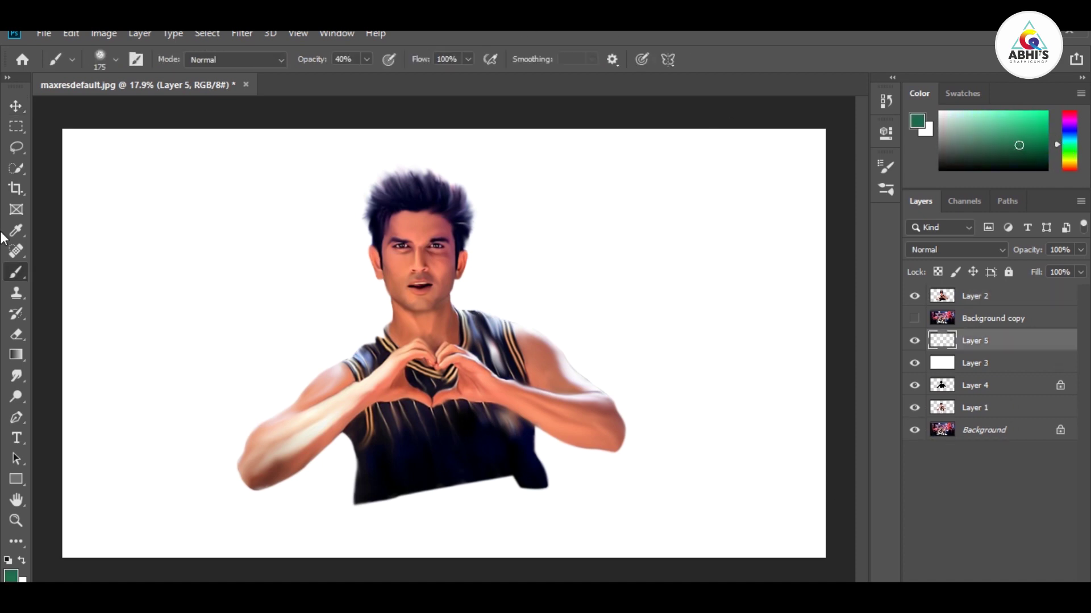
{"action": "left_click_drag", "start_coordinate": [214, 327], "coordinate": [268, 244]}
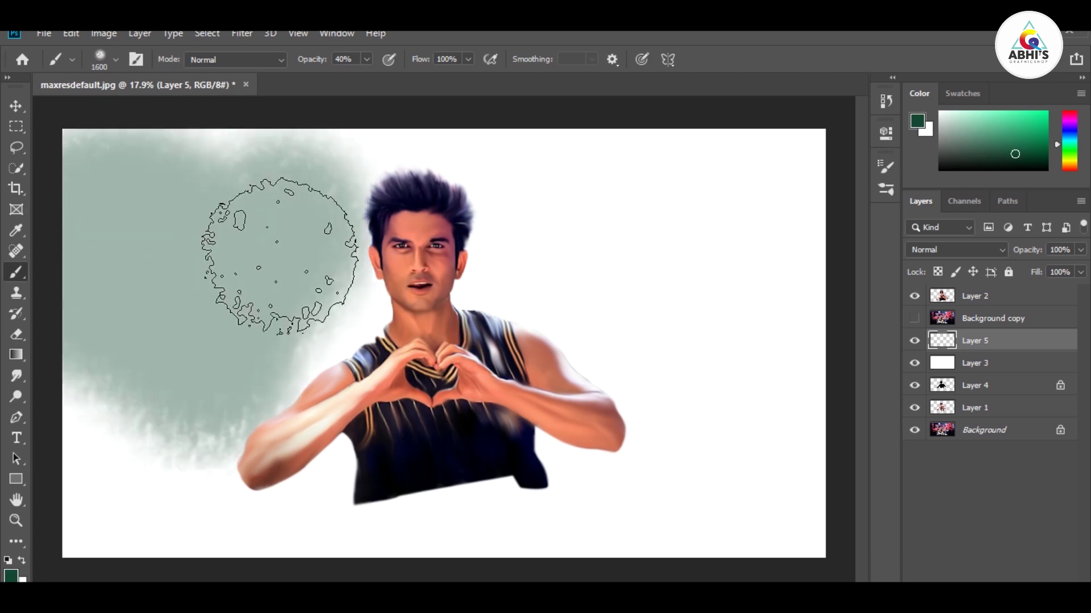
{"action": "key", "text": "bracketright"}
{"action": "key", "text": "bracketright"}
{"action": "key", "text": "bracketright"}
{"action": "key", "text": "0"}
{"action": "mouse_move", "coordinate": [207, 284]}
{"action": "left_mouse_down"}
{"action": "mouse_move", "coordinate": [315, 188]}
{"action": "mouse_move", "coordinate": [766, 159]}
{"action": "left_mouse_up"}
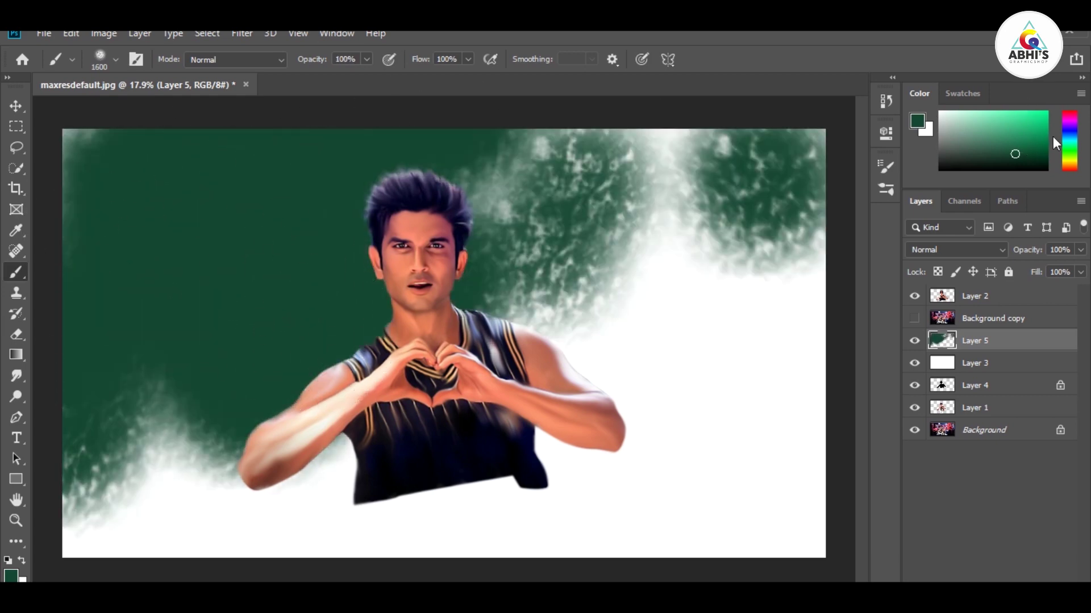
Paint navy through the centre, bright green top-right and yellow lower right
{"action": "left_click", "coordinate": [1070, 129]}
{"action": "mouse_move", "coordinate": [682, 170]}
{"action": "left_mouse_down"}
{"action": "mouse_move", "coordinate": [857, 280]}
{"action": "mouse_move", "coordinate": [511, 199]}
{"action": "left_mouse_up"}
{"action": "left_click", "coordinate": [1069, 141]}
{"action": "left_click", "coordinate": [1025, 122]}
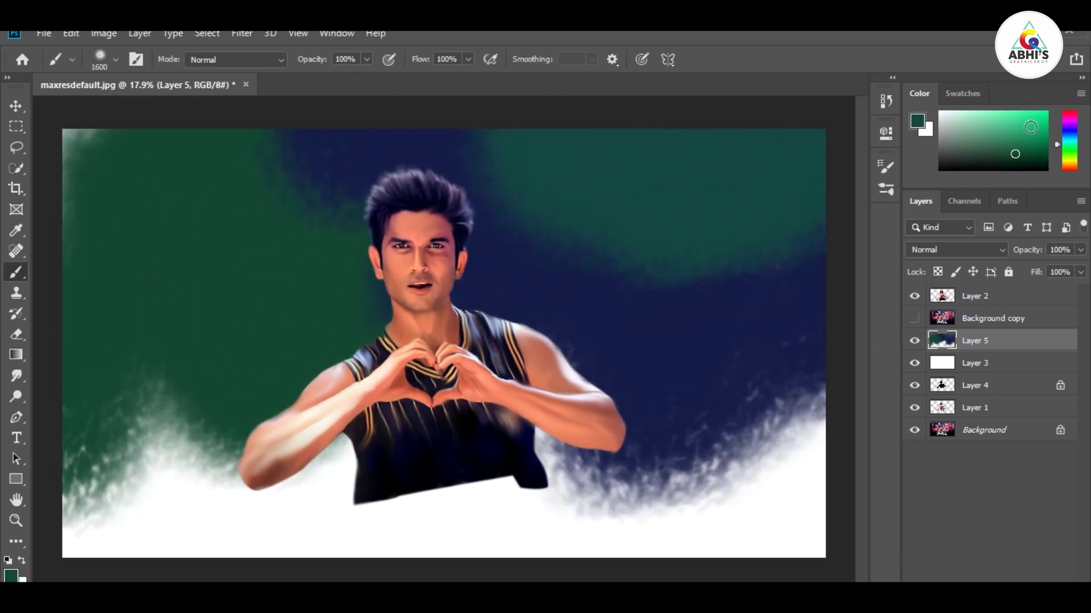
{"action": "left_click_drag", "start_coordinate": [568, 159], "coordinate": [779, 214]}
{"action": "left_click", "coordinate": [1069, 161]}
{"action": "mouse_move", "coordinate": [710, 369]}
{"action": "left_mouse_down"}
{"action": "mouse_move", "coordinate": [877, 390]}
{"action": "mouse_move", "coordinate": [455, 500]}
{"action": "left_mouse_up"}
Add red behind the head and lower right, and near-black and dark navy along the bottom
{"action": "left_click", "coordinate": [1070, 168]}
{"action": "left_click_drag", "start_coordinate": [767, 409], "coordinate": [560, 438]}
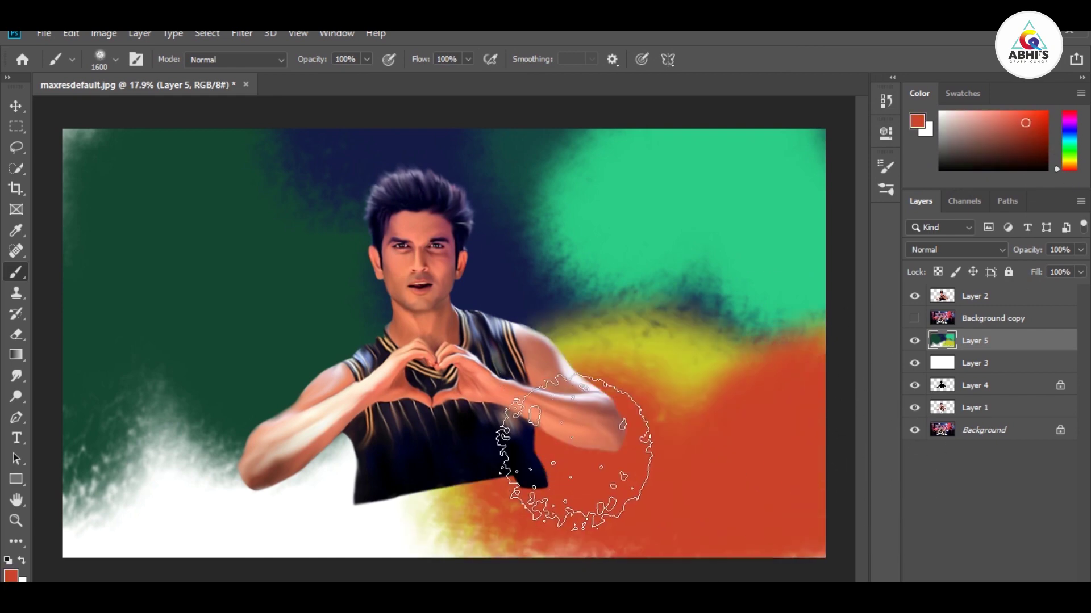
{"action": "mouse_move", "coordinate": [540, 170]}
{"action": "left_mouse_down"}
{"action": "mouse_move", "coordinate": [256, 390]}
{"action": "mouse_move", "coordinate": [227, 284]}
{"action": "left_mouse_up"}
{"action": "left_click", "coordinate": [994, 167]}
{"action": "mouse_move", "coordinate": [182, 420]}
{"action": "left_mouse_down"}
{"action": "mouse_move", "coordinate": [145, 466]}
{"action": "mouse_move", "coordinate": [450, 512]}
{"action": "left_mouse_up"}
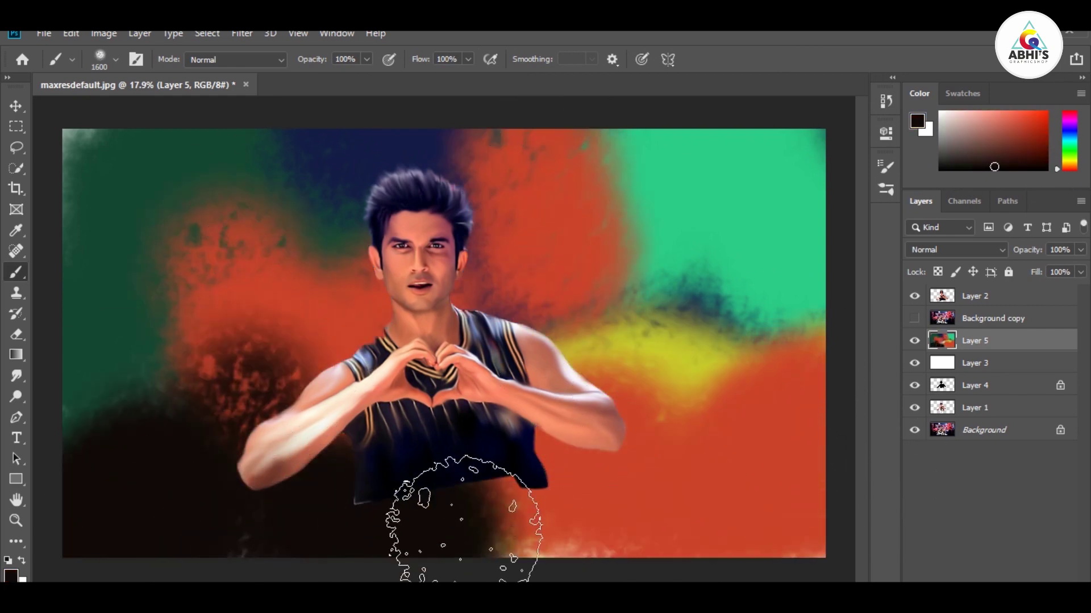
{"action": "left_click", "coordinate": [1069, 129]}
{"action": "left_click", "coordinate": [1008, 156]}
{"action": "mouse_move", "coordinate": [341, 483]}
{"action": "left_mouse_down"}
{"action": "mouse_move", "coordinate": [499, 500]}
{"action": "mouse_move", "coordinate": [373, 517]}
{"action": "mouse_move", "coordinate": [657, 487]}
{"action": "mouse_move", "coordinate": [682, 494]}
{"action": "left_mouse_up"}
{"action": "left_click", "coordinate": [1039, 165]}
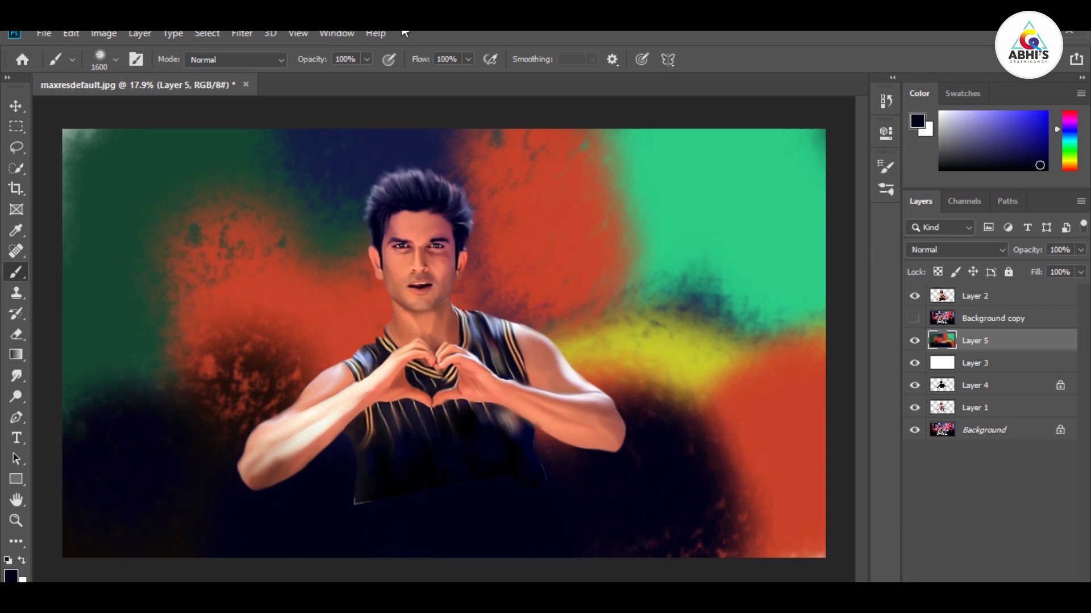
Blend the background colours together with a larger Smudge brush
{"action": "left_click", "coordinate": [17, 378]}
{"action": "left_click_drag", "start_coordinate": [332, 261], "coordinate": [51, 159]}
{"action": "key", "text": "bracketright"}
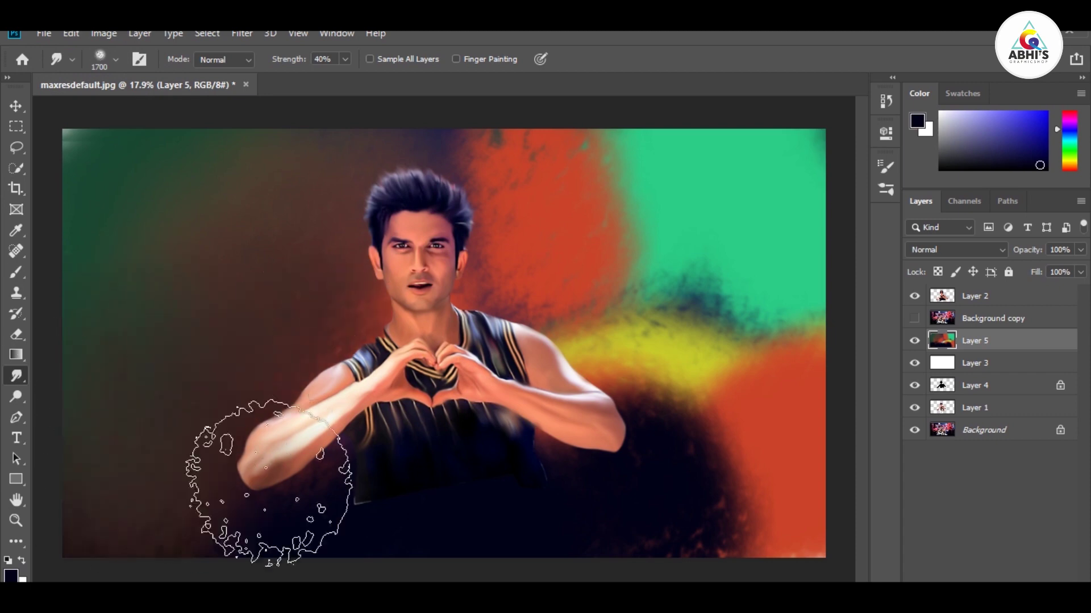
{"action": "mouse_move", "coordinate": [475, 438]}
{"action": "left_mouse_down"}
{"action": "mouse_move", "coordinate": [713, 531]}
{"action": "mouse_move", "coordinate": [778, 153]}
{"action": "mouse_move", "coordinate": [669, 197]}
{"action": "mouse_move", "coordinate": [730, 134]}
{"action": "mouse_move", "coordinate": [504, 92]}
{"action": "mouse_move", "coordinate": [621, 170]}
{"action": "mouse_move", "coordinate": [621, 183]}
{"action": "mouse_move", "coordinate": [766, 267]}
{"action": "mouse_move", "coordinate": [785, 439]}
{"action": "left_mouse_up"}
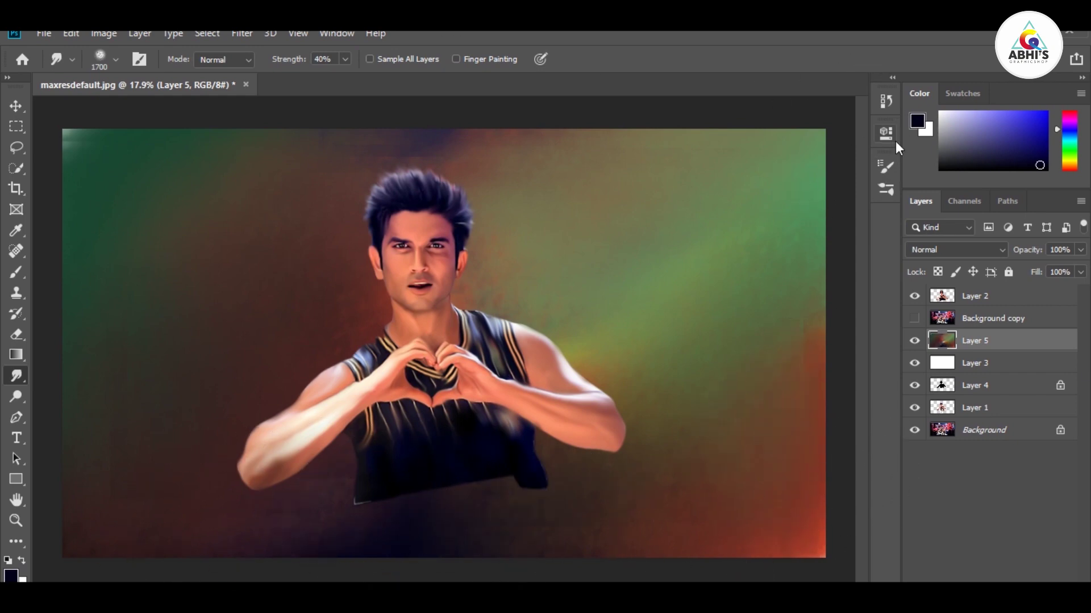
{"action": "right_click", "coordinate": [99, 170]}
{"action": "key", "text": "e"}
{"action": "key", "text": "Escape"}
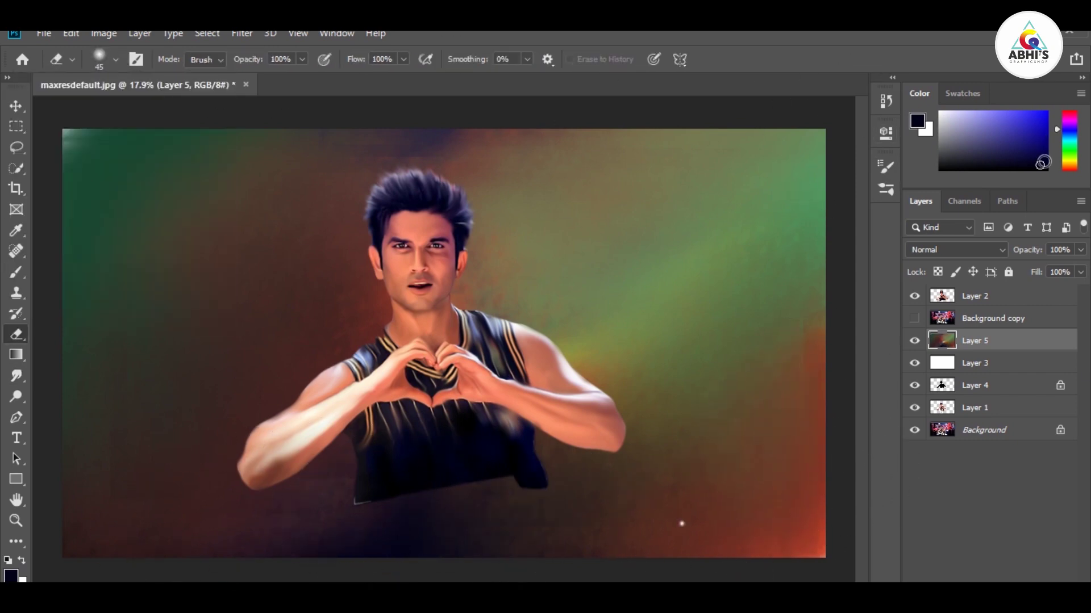
On a new glow layer, paint a yellow glow behind the shoulder
{"action": "left_click", "coordinate": [1073, 161]}
{"action": "key", "text": "ctrl+shift+alt+n"}
{"action": "key", "text": "b"}
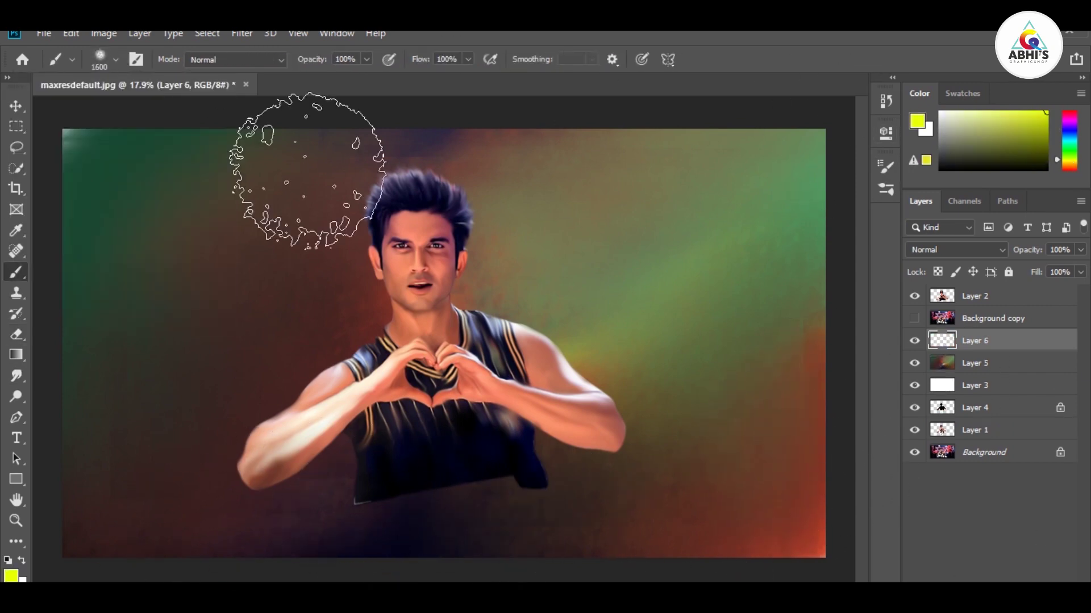
{"action": "left_click", "coordinate": [511, 258]}
{"action": "left_click_drag", "start_coordinate": [511, 258], "coordinate": [523, 288]}
Set the brush to the soft round 195 px tip in Brush Settings (F5)
{"action": "left_click", "coordinate": [116, 60]}
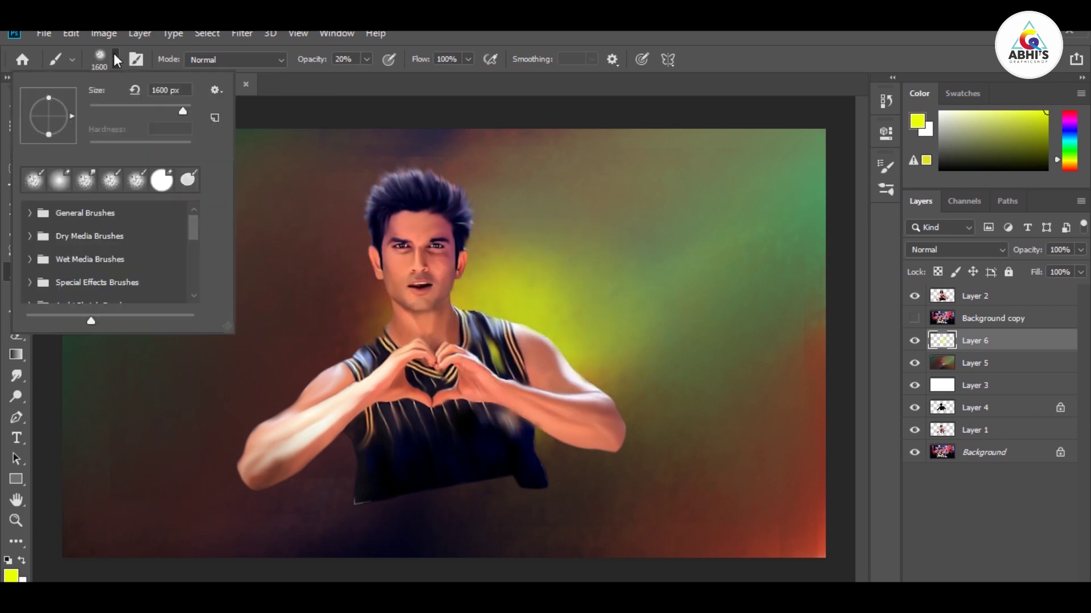
{"action": "key", "text": "e"}
{"action": "key", "text": "Return"}
{"action": "key", "text": "F5"}
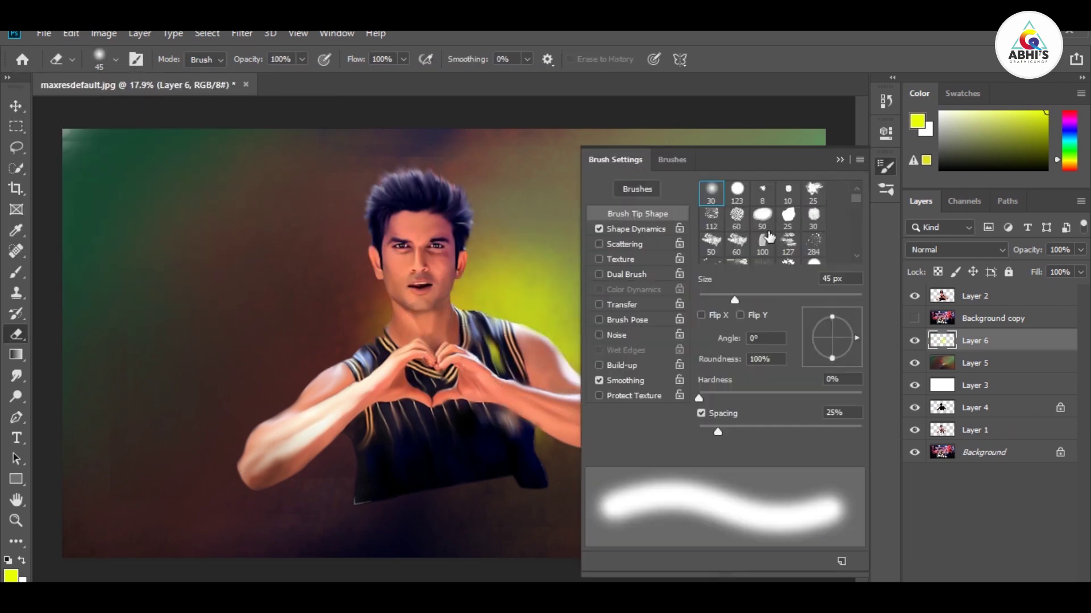
{"action": "left_click_drag", "start_coordinate": [713, 392], "coordinate": [698, 392]}
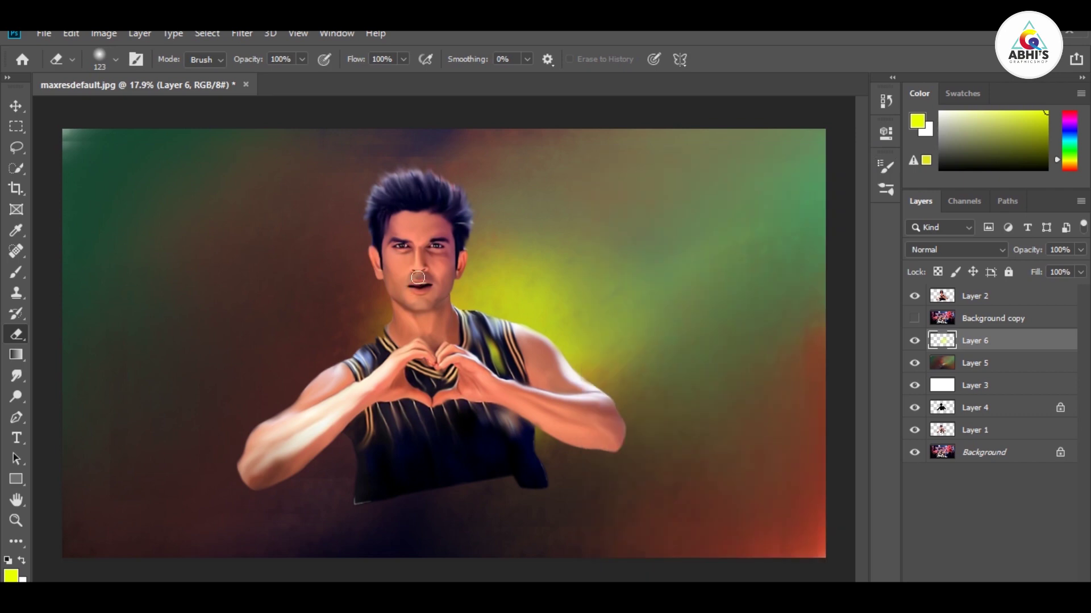
{"action": "left_click_drag", "start_coordinate": [858, 202], "coordinate": [853, 253]}
{"action": "left_click", "coordinate": [788, 250]}
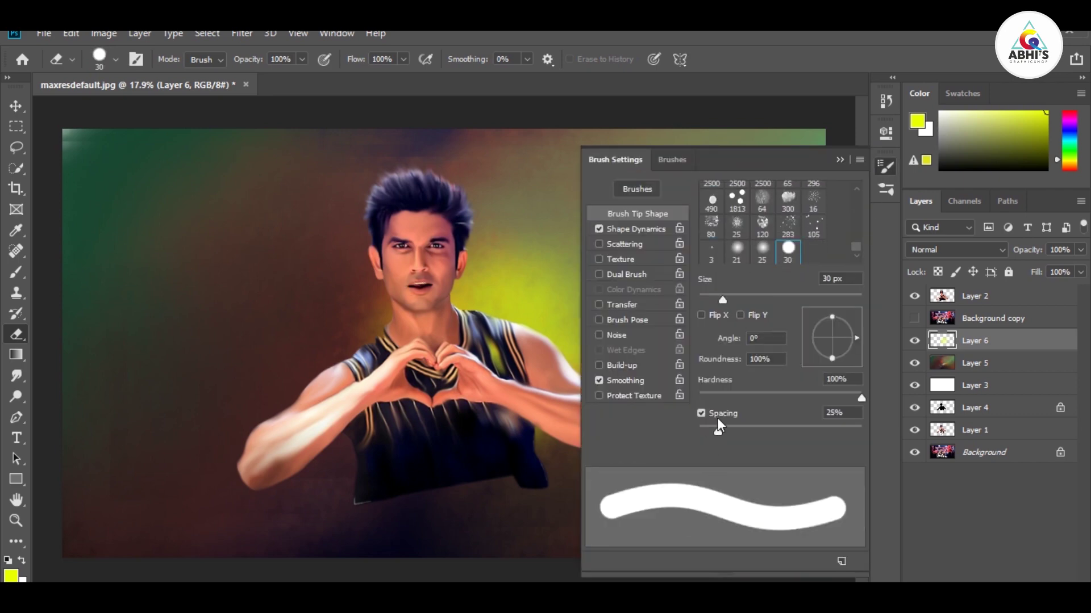
{"action": "left_click", "coordinate": [699, 393]}
{"action": "key", "text": "b"}
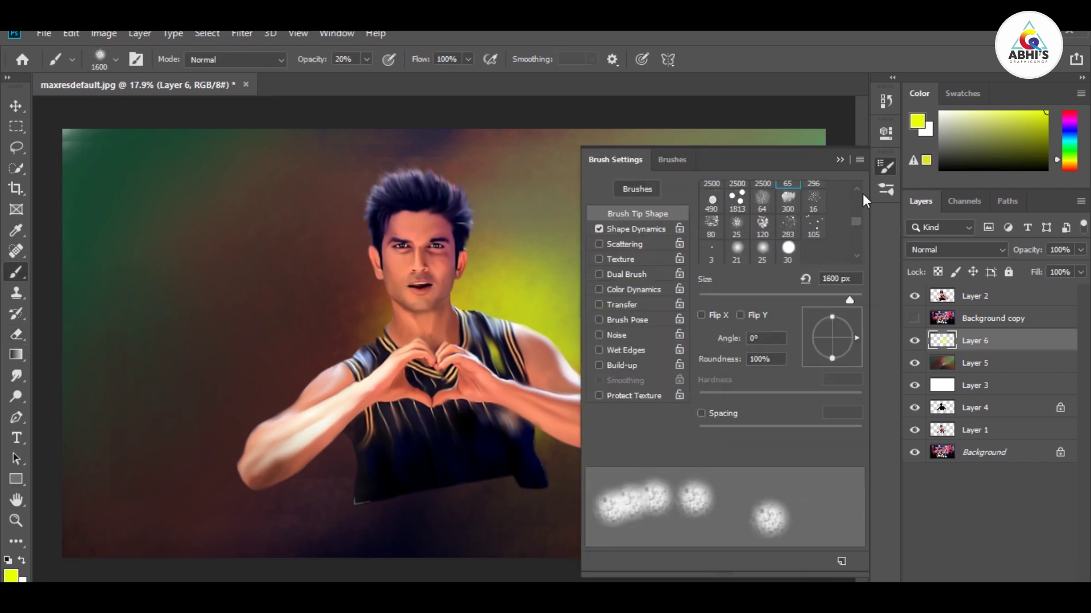
{"action": "left_click_drag", "start_coordinate": [856, 196], "coordinate": [855, 214]}
{"action": "left_click", "coordinate": [762, 218]}
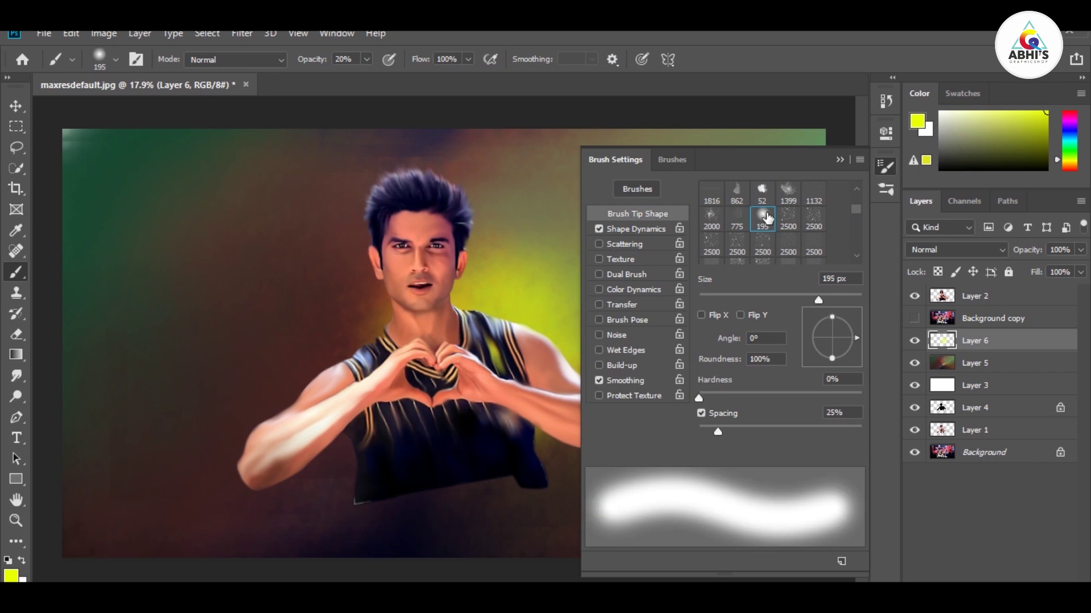
{"action": "left_click", "coordinate": [840, 159]}
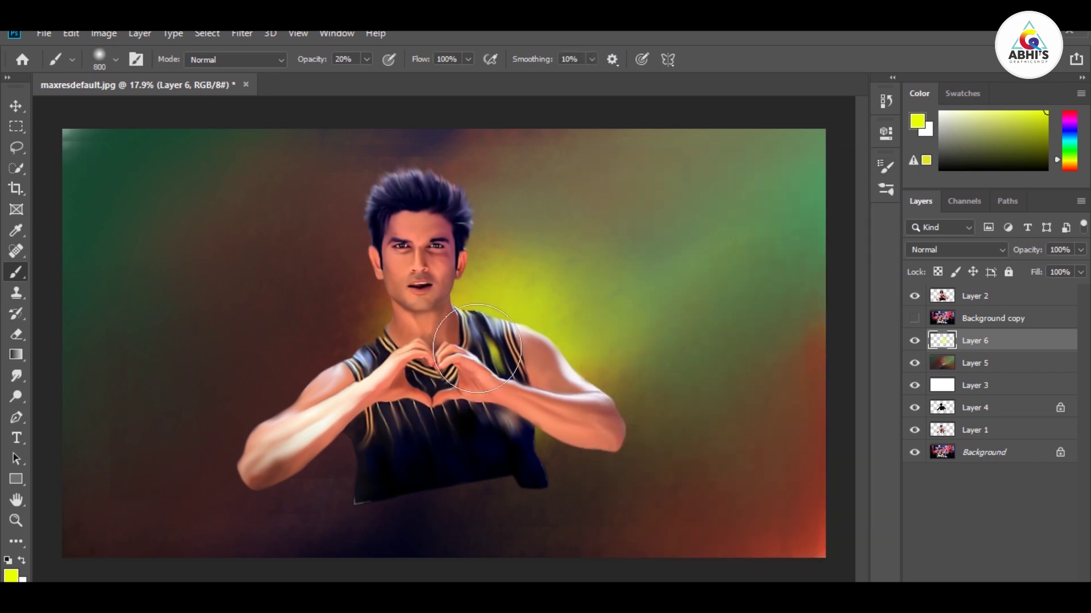
Deepen the background with green and dark brown, plus a soft orange glow left of the head
{"action": "left_click", "coordinate": [1069, 153]}
{"action": "mouse_move", "coordinate": [568, 261]}
{"action": "left_mouse_down"}
{"action": "mouse_move", "coordinate": [633, 134]}
{"action": "mouse_move", "coordinate": [565, 316]}
{"action": "mouse_move", "coordinate": [482, 275]}
{"action": "left_mouse_up"}
{"action": "left_click", "coordinate": [1070, 168]}
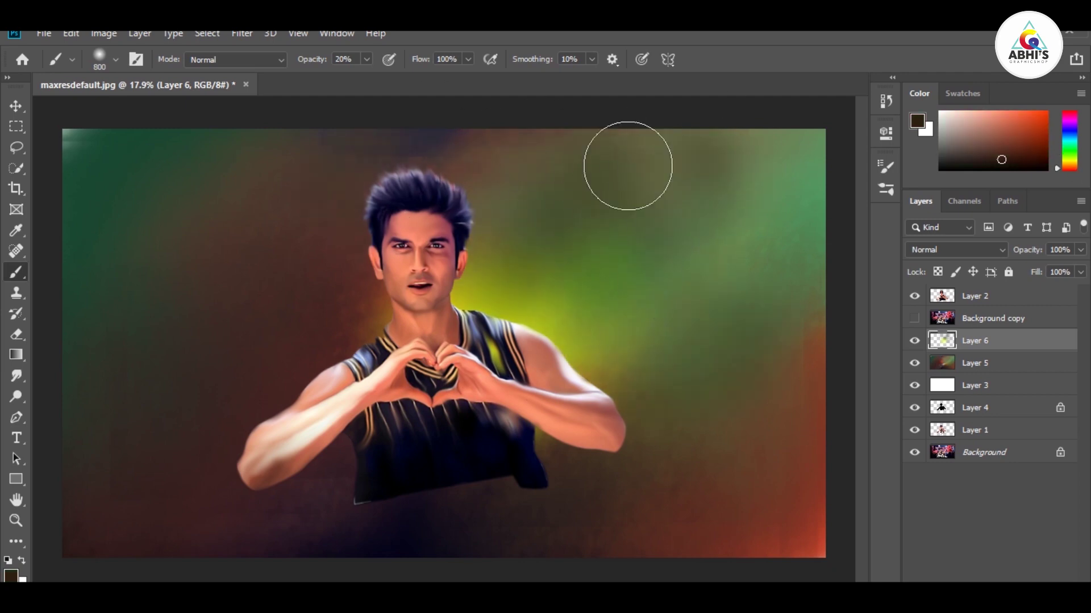
{"action": "mouse_move", "coordinate": [629, 165]}
{"action": "left_mouse_down"}
{"action": "mouse_move", "coordinate": [467, 182]}
{"action": "mouse_move", "coordinate": [541, 175]}
{"action": "left_mouse_up"}
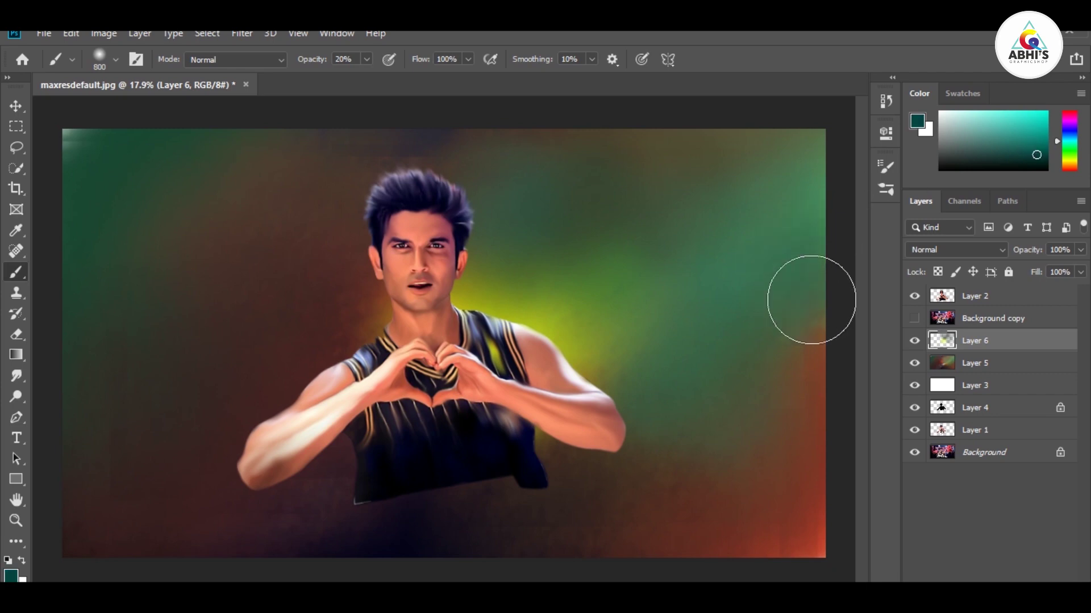
{"action": "left_click", "coordinate": [1039, 164]}
{"action": "left_click_drag", "start_coordinate": [614, 237], "coordinate": [489, 130]}
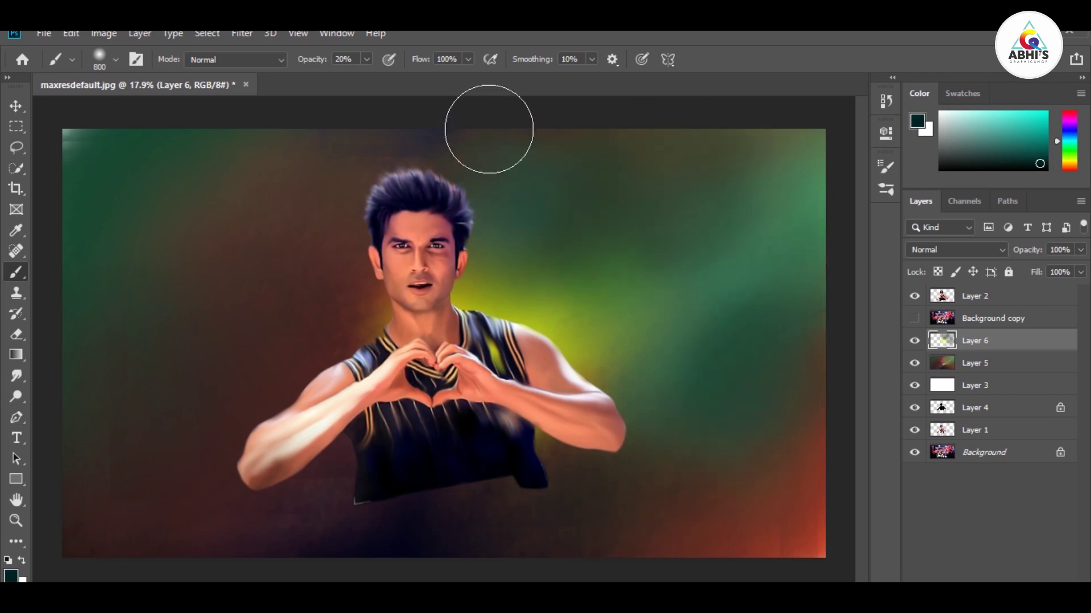
{"action": "mouse_move", "coordinate": [340, 352]}
{"action": "left_mouse_down"}
{"action": "mouse_move", "coordinate": [365, 317]}
{"action": "mouse_move", "coordinate": [304, 402]}
{"action": "mouse_move", "coordinate": [350, 273]}
{"action": "left_mouse_up"}
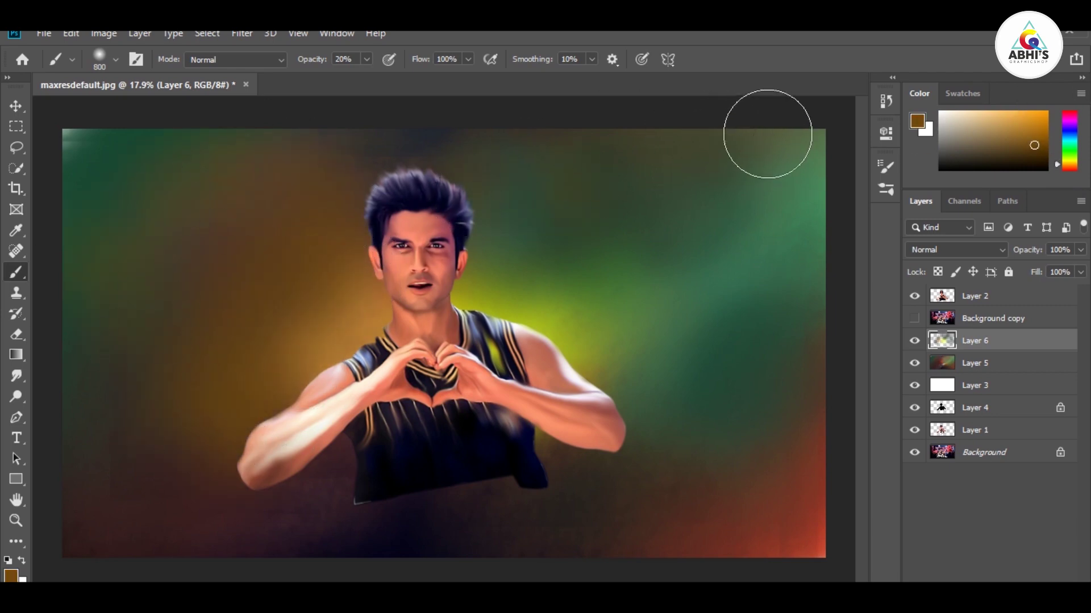
Add blue to the upper right and over the right-side teal, covering part with brown
{"action": "left_click", "coordinate": [1070, 136]}
{"action": "left_click_drag", "start_coordinate": [803, 220], "coordinate": [811, 122]}
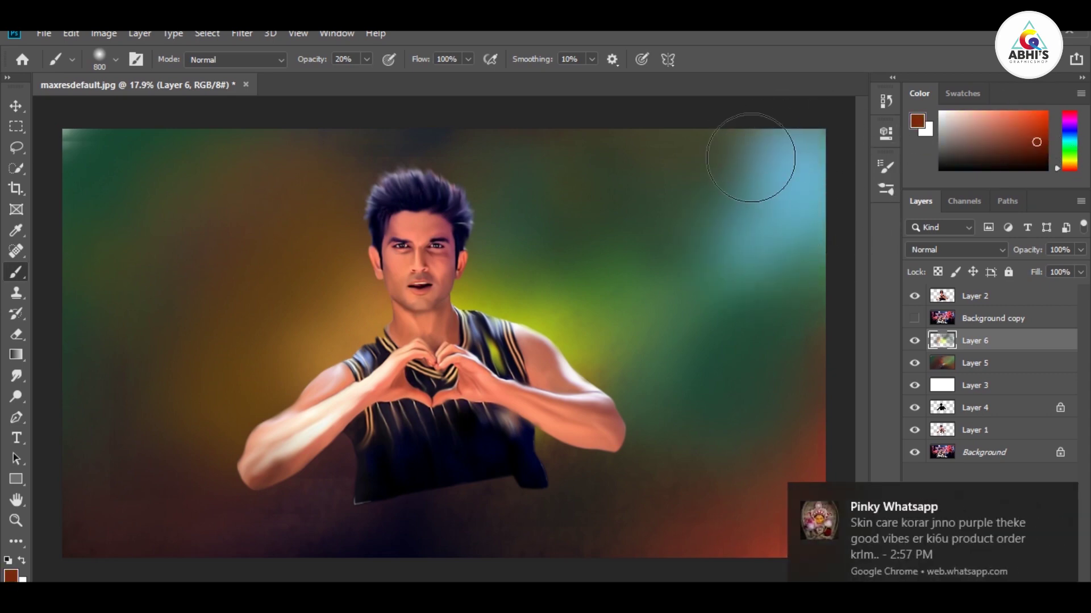
{"action": "mouse_move", "coordinate": [751, 158]}
{"action": "left_mouse_down"}
{"action": "mouse_move", "coordinate": [774, 223]}
{"action": "mouse_move", "coordinate": [786, 108]}
{"action": "mouse_move", "coordinate": [800, 95]}
{"action": "left_mouse_up"}
{"action": "left_click_drag", "start_coordinate": [654, 156], "coordinate": [784, 328]}
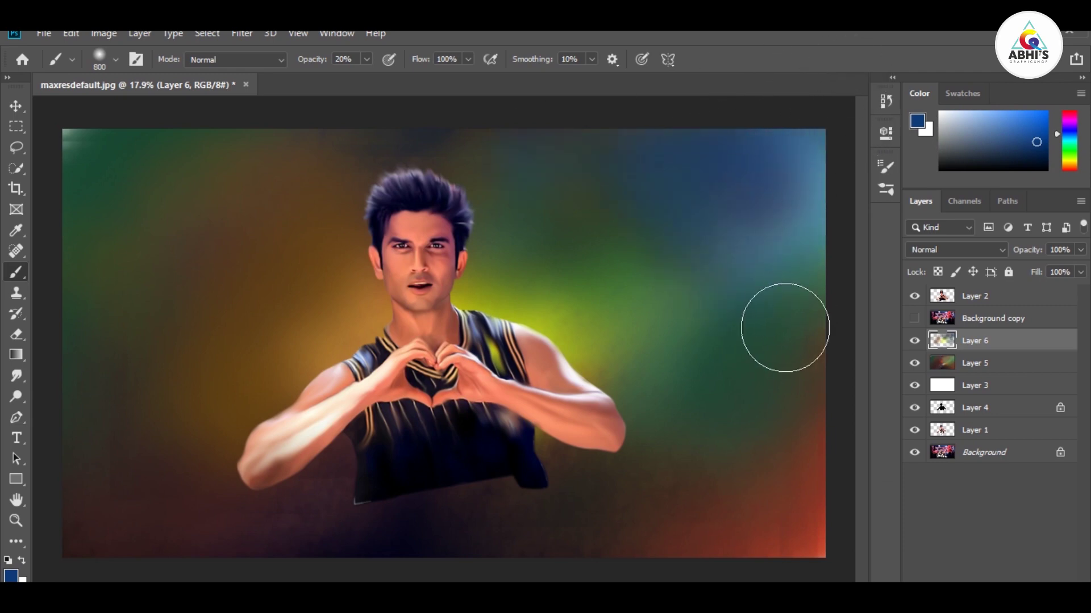
{"action": "left_click", "coordinate": [16, 376]}
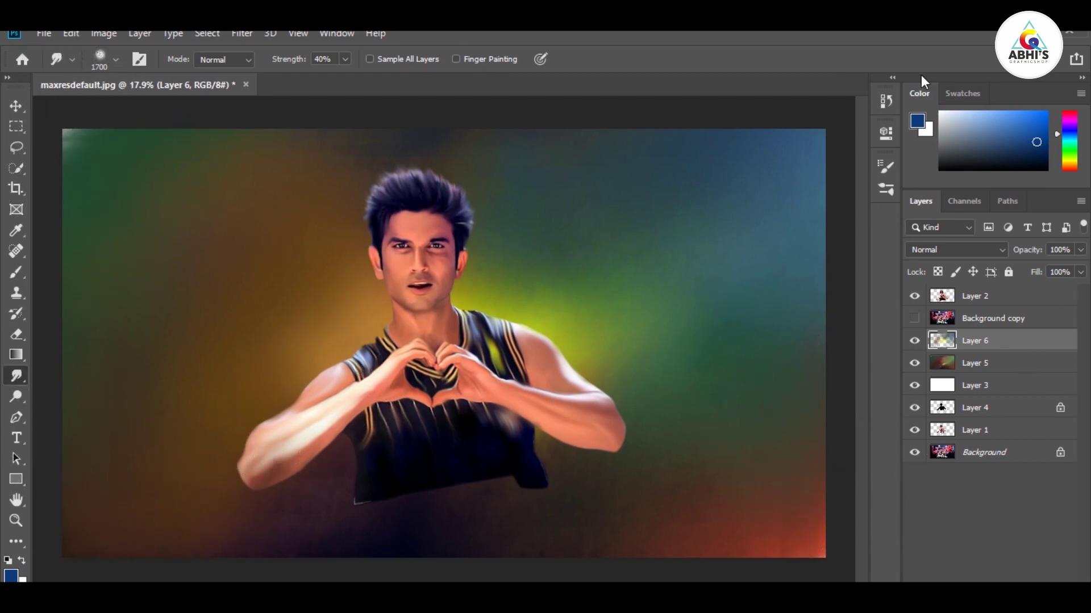
Darken the lower-left corner with black, set the Eraser to 20%, and select Layer 2
{"action": "key", "text": "i"}
{"action": "left_click", "coordinate": [97, 141]}
{"action": "key", "text": "b"}
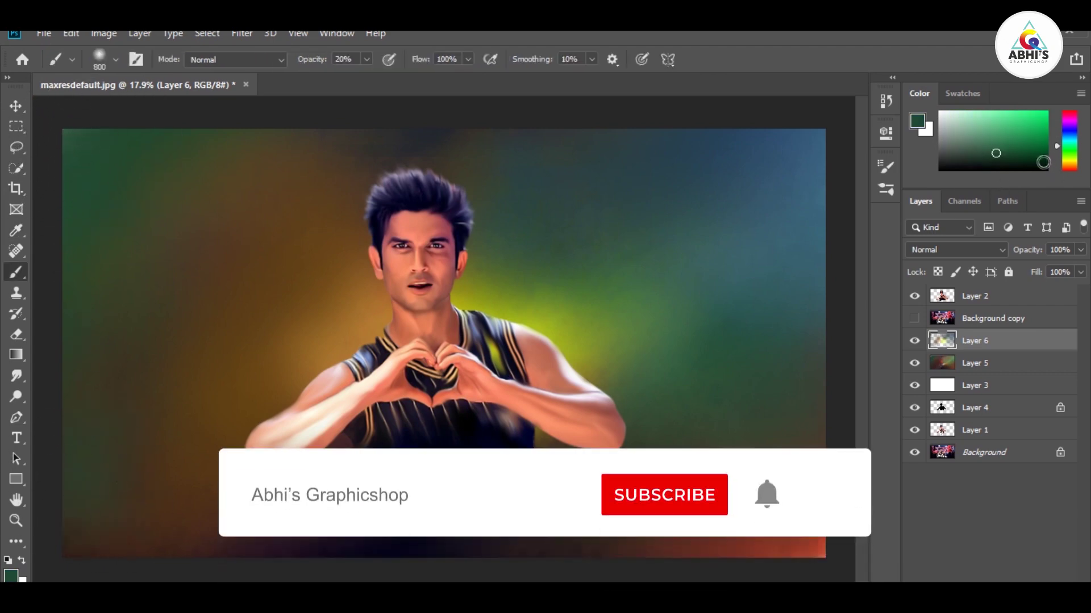
{"action": "key", "text": "d"}
{"action": "mouse_move", "coordinate": [128, 472]}
{"action": "left_mouse_down"}
{"action": "mouse_move", "coordinate": [146, 548]}
{"action": "mouse_move", "coordinate": [223, 516]}
{"action": "mouse_move", "coordinate": [195, 524]}
{"action": "mouse_move", "coordinate": [213, 541]}
{"action": "left_mouse_up"}
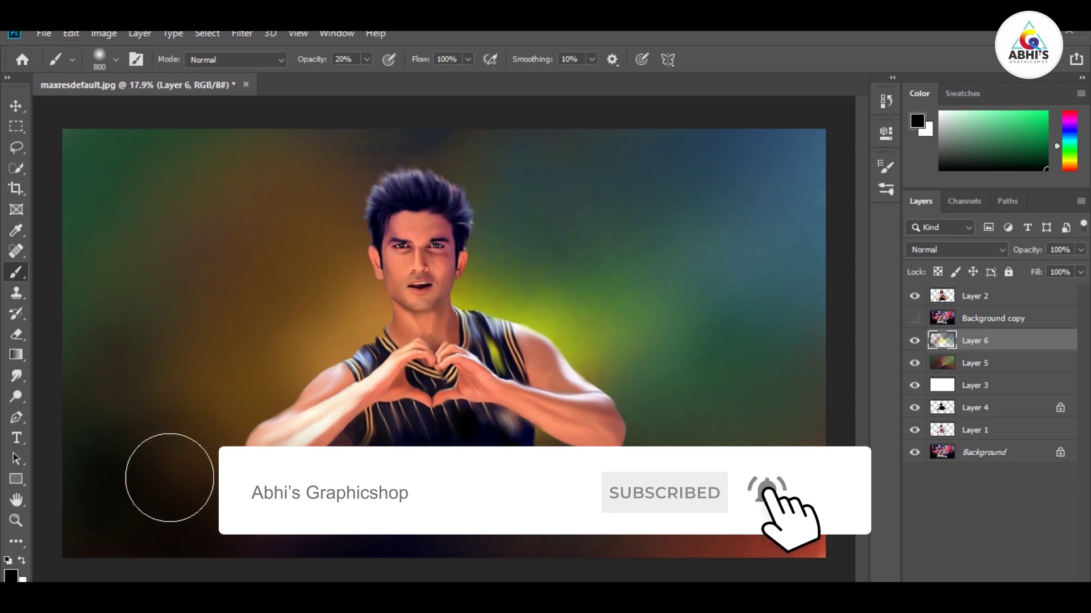
{"action": "key", "text": "e"}
{"action": "key", "text": "2"}
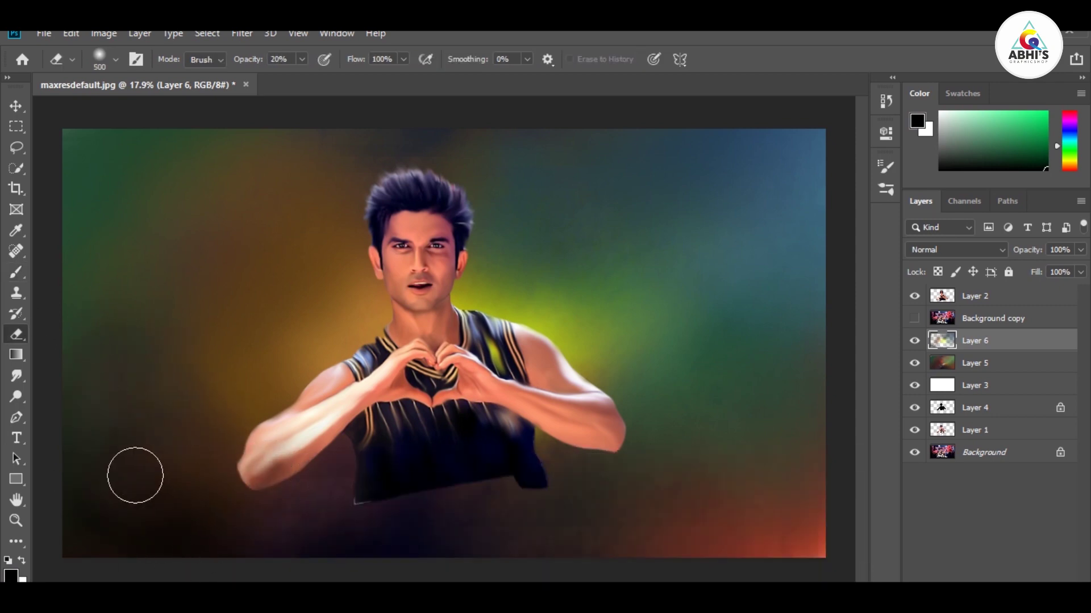
{"action": "left_click", "coordinate": [1011, 296]}
On a new layer above Layer 2, shade the shirt bottom and lower background black, softening with the Eraser
{"action": "key", "text": "ctrl+shift+alt+n"}
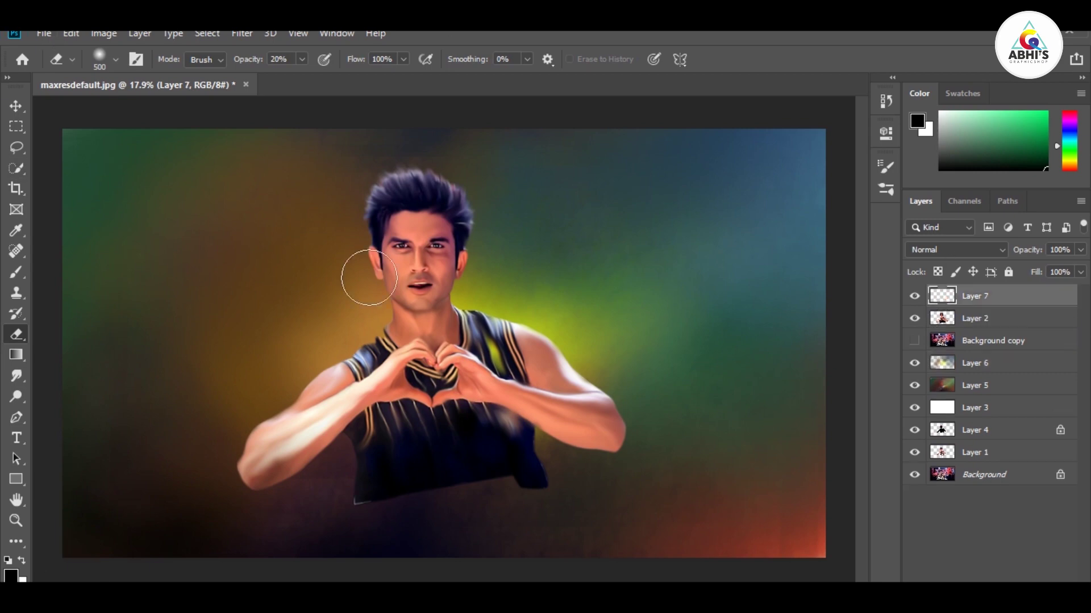
{"action": "key", "text": "b"}
{"action": "mouse_move", "coordinate": [474, 512]}
{"action": "left_mouse_down"}
{"action": "mouse_move", "coordinate": [409, 516]}
{"action": "mouse_move", "coordinate": [409, 507]}
{"action": "mouse_move", "coordinate": [360, 535]}
{"action": "mouse_move", "coordinate": [538, 541]}
{"action": "mouse_move", "coordinate": [485, 489]}
{"action": "mouse_move", "coordinate": [460, 516]}
{"action": "mouse_move", "coordinate": [452, 489]}
{"action": "mouse_move", "coordinate": [419, 479]}
{"action": "mouse_move", "coordinate": [648, 503]}
{"action": "mouse_move", "coordinate": [621, 555]}
{"action": "mouse_move", "coordinate": [690, 517]}
{"action": "mouse_move", "coordinate": [619, 545]}
{"action": "mouse_move", "coordinate": [492, 504]}
{"action": "mouse_move", "coordinate": [241, 542]}
{"action": "mouse_move", "coordinate": [207, 487]}
{"action": "mouse_move", "coordinate": [329, 560]}
{"action": "mouse_move", "coordinate": [85, 340]}
{"action": "mouse_move", "coordinate": [116, 333]}
{"action": "left_mouse_up"}
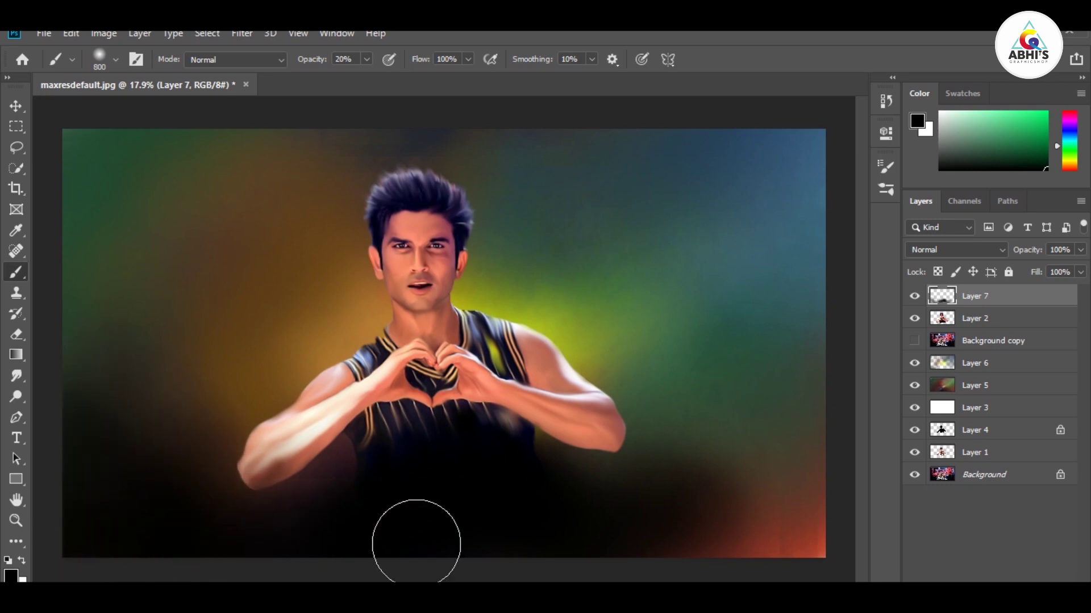
{"action": "mouse_move", "coordinate": [414, 540]}
{"action": "left_mouse_down"}
{"action": "mouse_move", "coordinate": [709, 479]}
{"action": "mouse_move", "coordinate": [813, 486]}
{"action": "mouse_move", "coordinate": [792, 555]}
{"action": "mouse_move", "coordinate": [767, 492]}
{"action": "mouse_move", "coordinate": [689, 414]}
{"action": "mouse_move", "coordinate": [694, 425]}
{"action": "mouse_move", "coordinate": [774, 384]}
{"action": "mouse_move", "coordinate": [820, 433]}
{"action": "mouse_move", "coordinate": [684, 401]}
{"action": "mouse_move", "coordinate": [710, 340]}
{"action": "left_mouse_up"}
{"action": "key", "text": "e"}
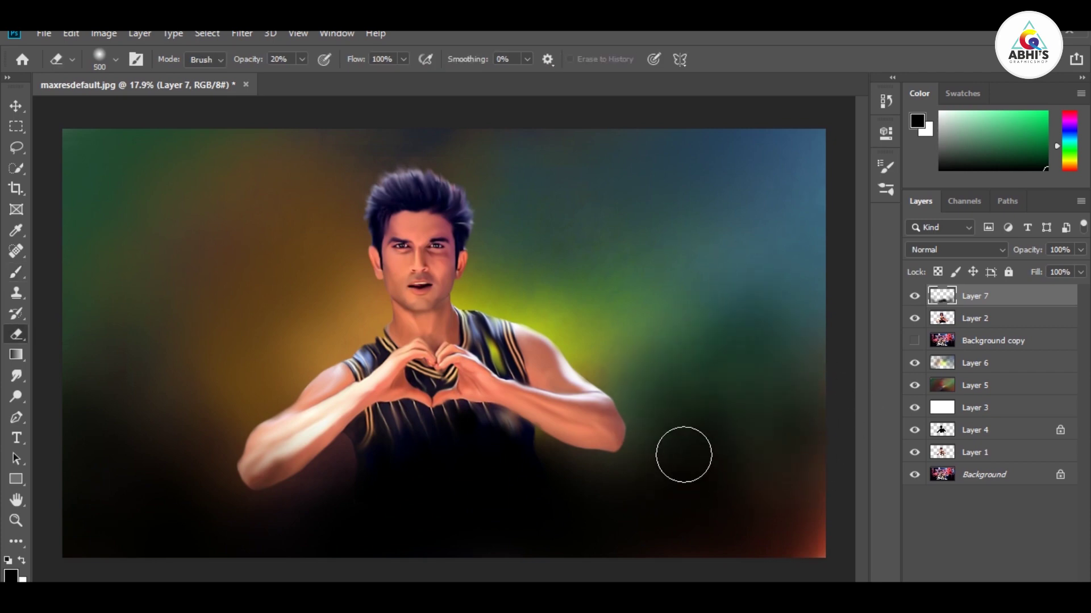
{"action": "key", "text": "b"}
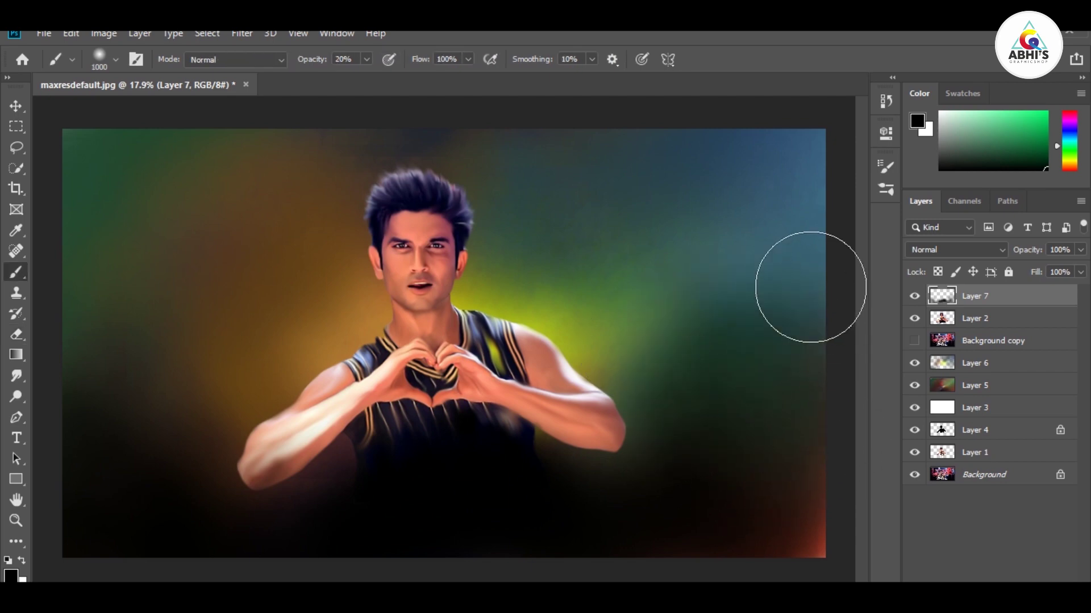
{"action": "key", "text": "e"}
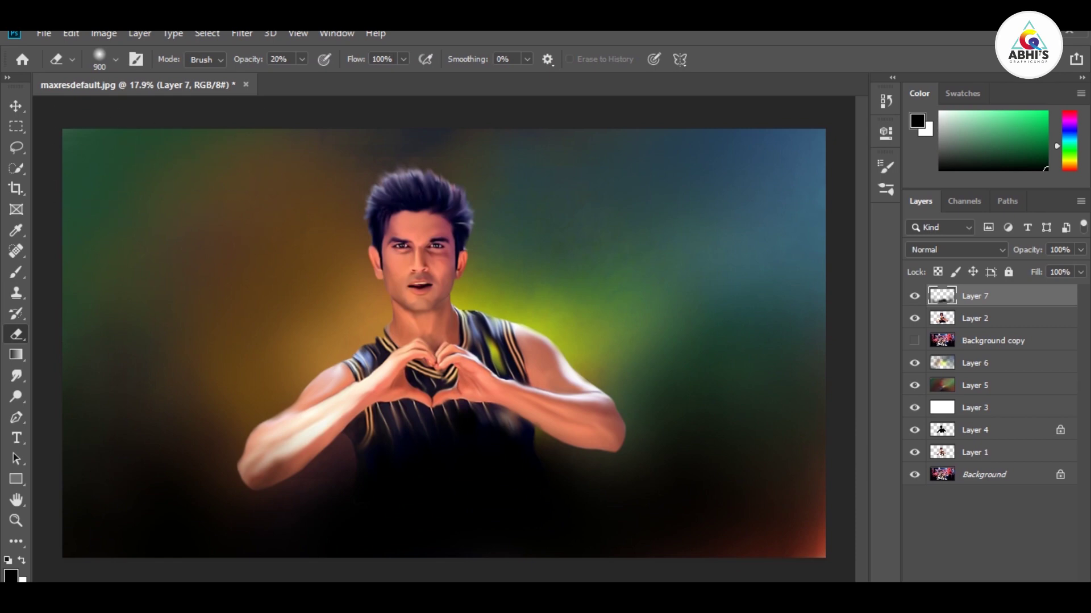
Load the man's outline, add a new layer, and stroke the selection in bright cyan
{"action": "left_click", "coordinate": [16, 106]}
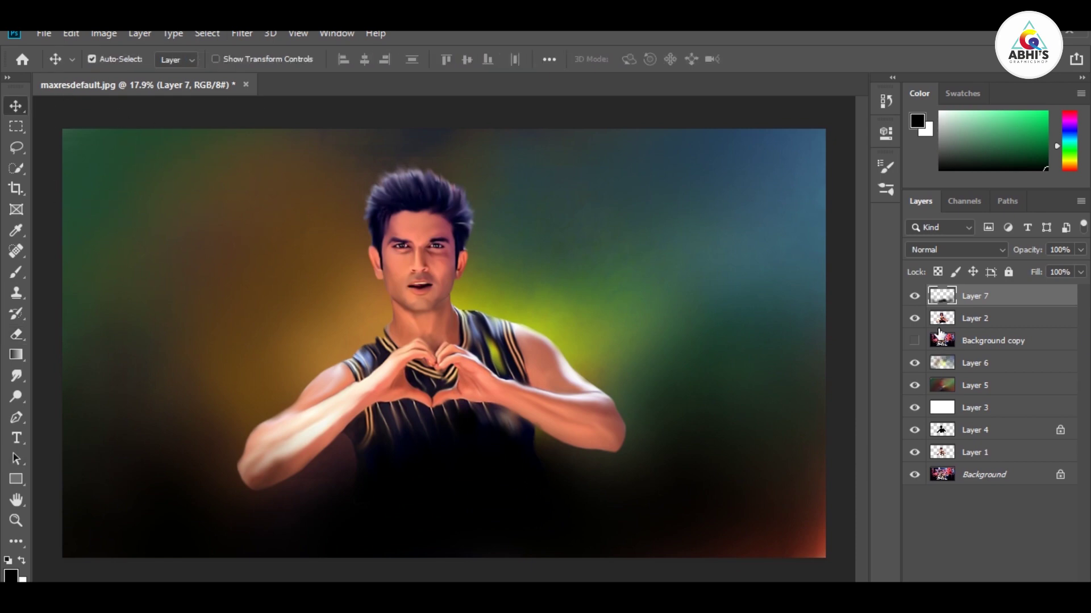
{"action": "left_click", "coordinate": [945, 319], "text": "ctrl"}
{"action": "left_click", "coordinate": [999, 341]}
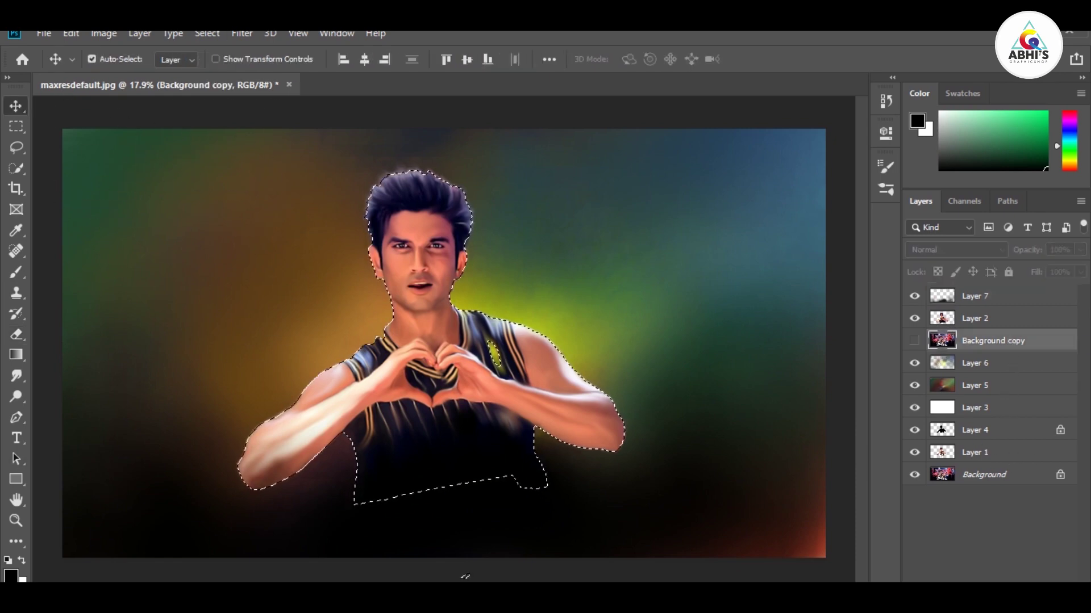
{"action": "key", "text": "ctrl+shift+alt+n"}
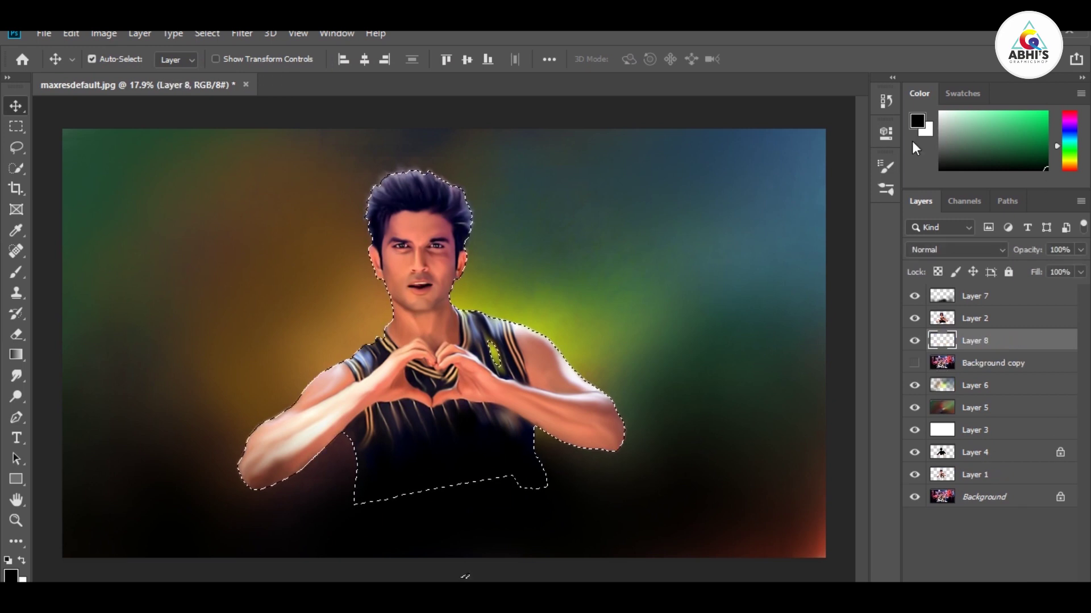
{"action": "left_click", "coordinate": [1068, 135]}
{"action": "left_click_drag", "start_coordinate": [1068, 142], "coordinate": [1068, 139]}
{"action": "left_click", "coordinate": [1046, 112]}
{"action": "left_click", "coordinate": [71, 33]}
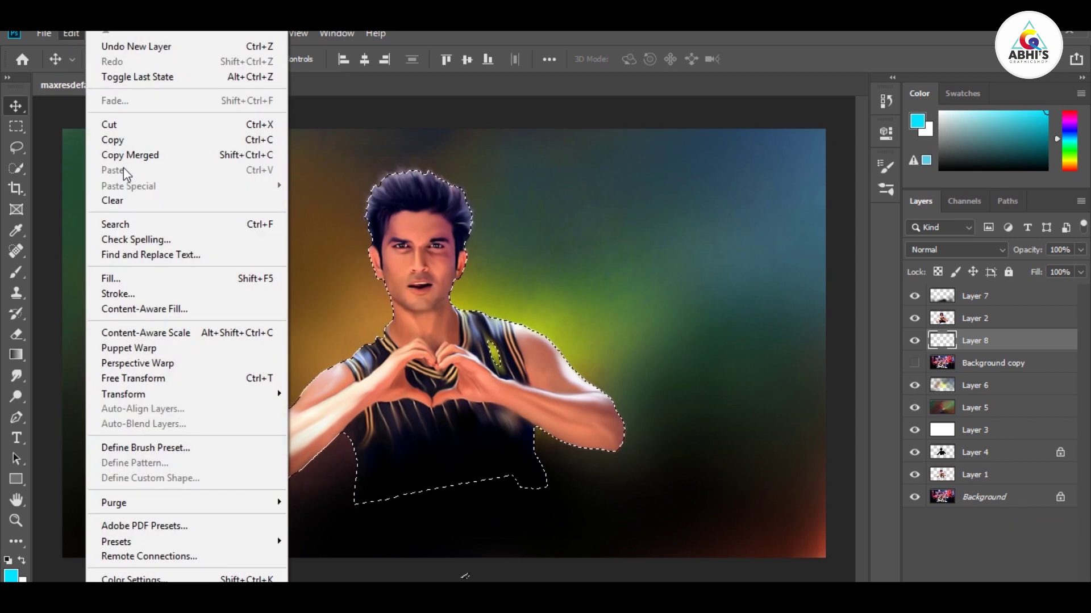
{"action": "left_click", "coordinate": [126, 294]}
{"action": "key", "text": "Return"}
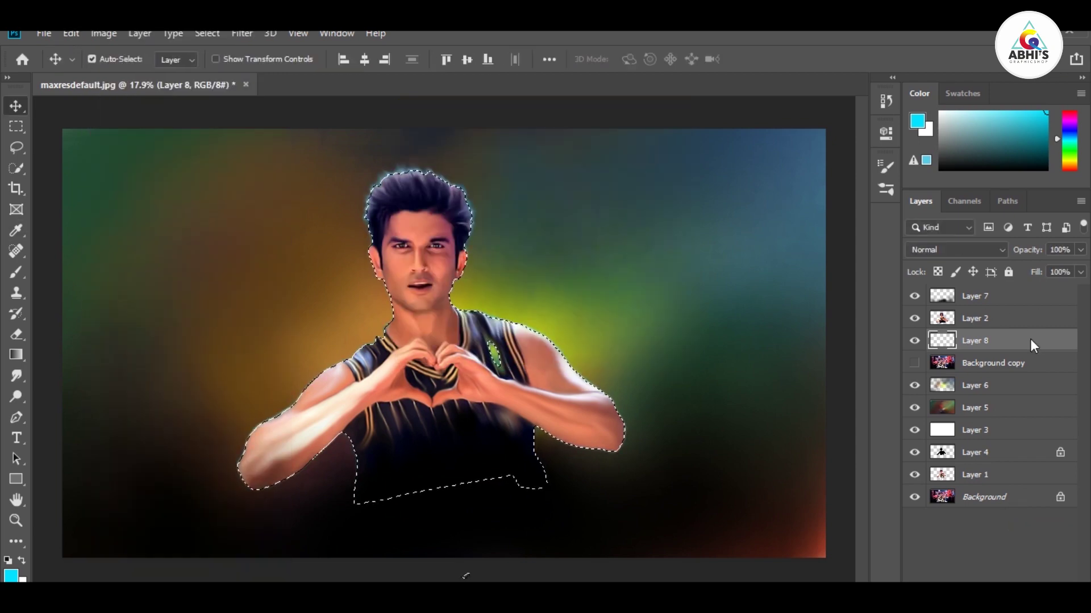
Give Layer 8 a cyan Outer Glow layer style
{"action": "double_click", "coordinate": [1031, 341]}
{"action": "left_click", "coordinate": [835, 71]}
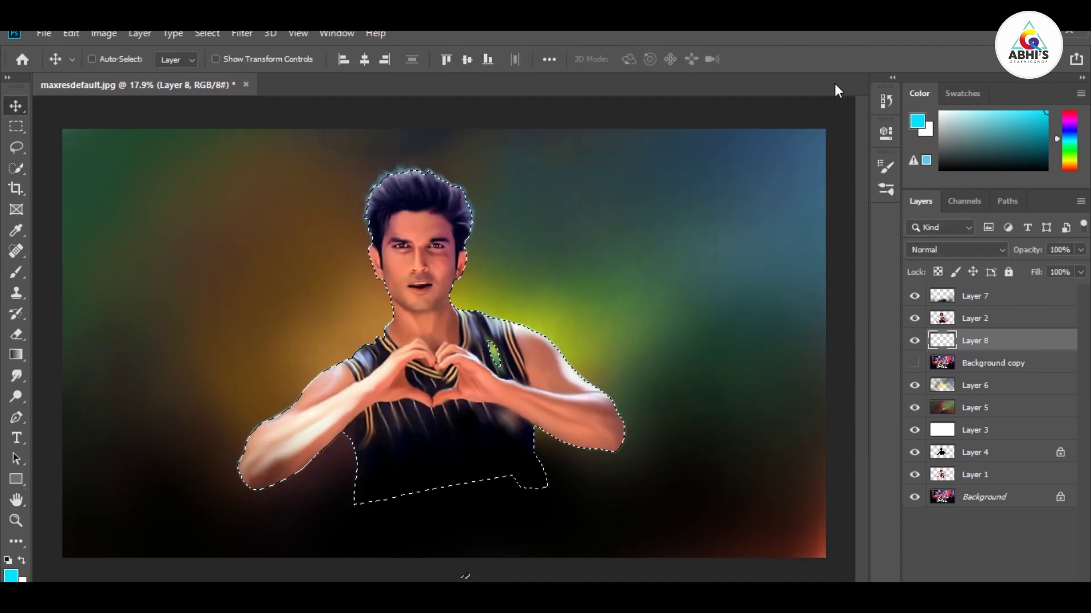
{"action": "double_click", "coordinate": [1039, 341]}
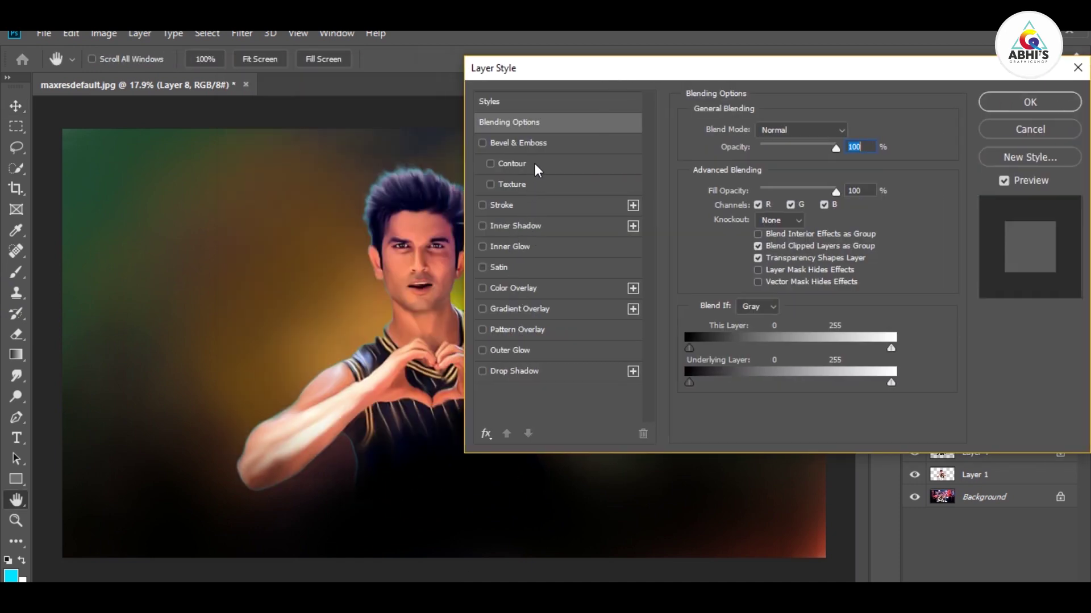
{"action": "left_click", "coordinate": [523, 351]}
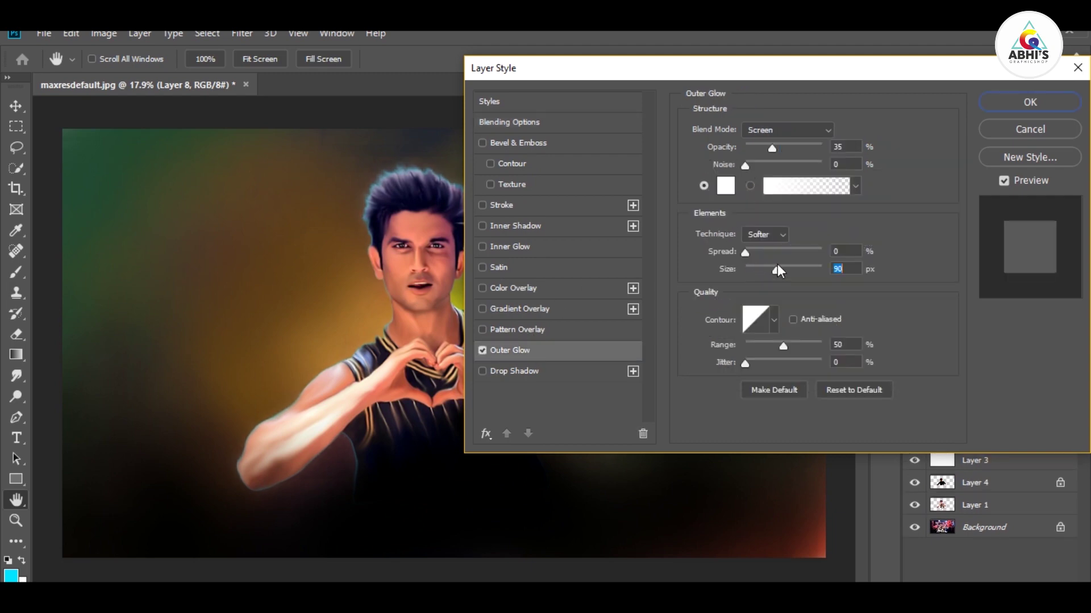
{"action": "left_click_drag", "start_coordinate": [744, 252], "coordinate": [751, 252]}
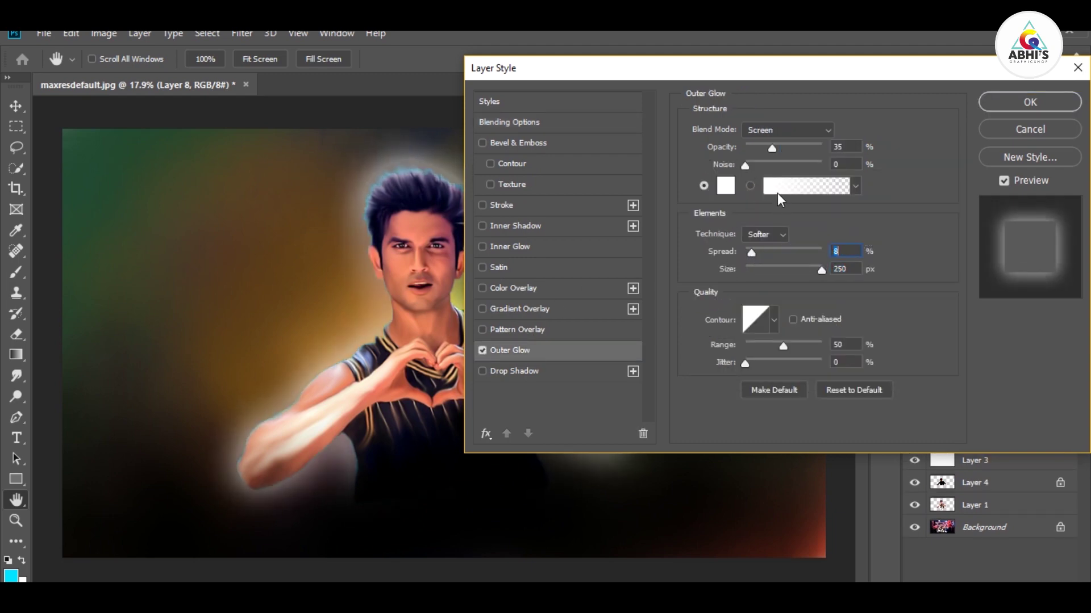
{"action": "left_click", "coordinate": [725, 186]}
{"action": "left_click", "coordinate": [11, 576]}
{"action": "left_click", "coordinate": [699, 120]}
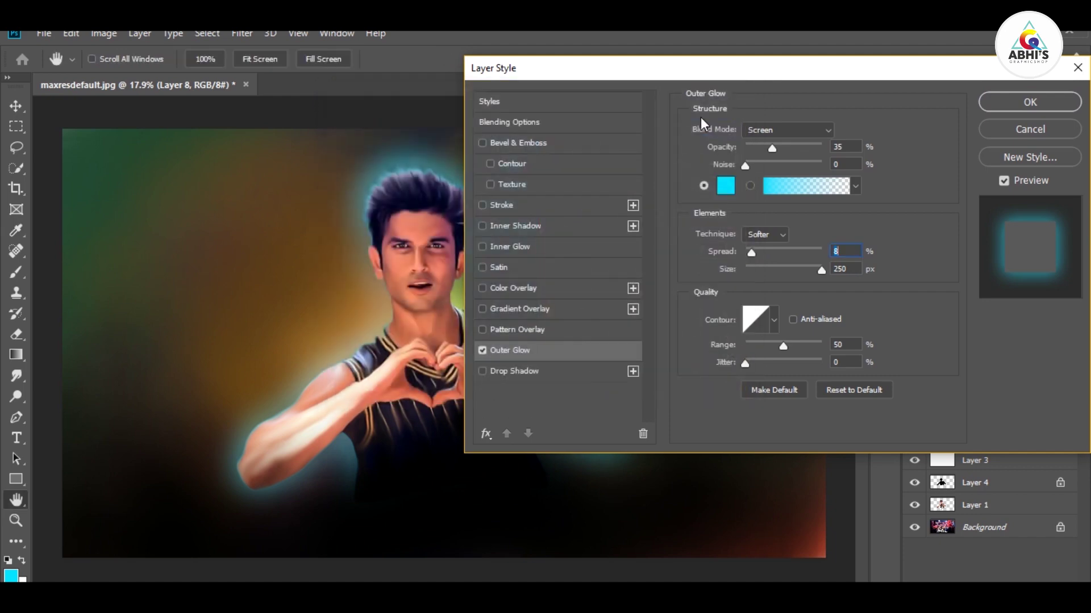
{"action": "left_click", "coordinate": [1029, 102]}
Reduce the Outer Glow spread to 2 and tweak its noise
{"action": "double_click", "coordinate": [1009, 345]}
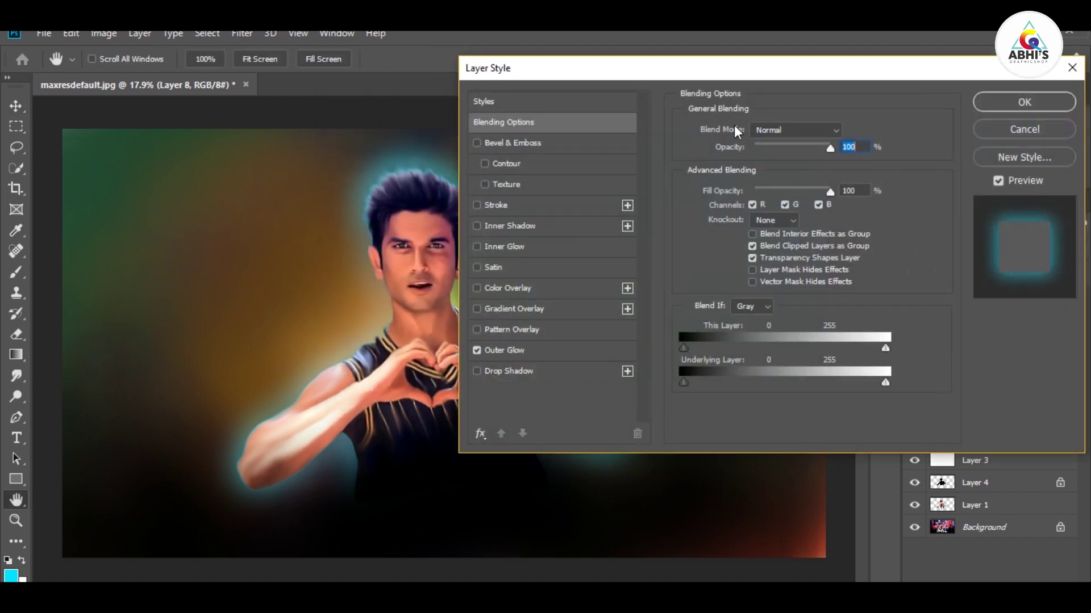
{"action": "left_click", "coordinate": [632, 345]}
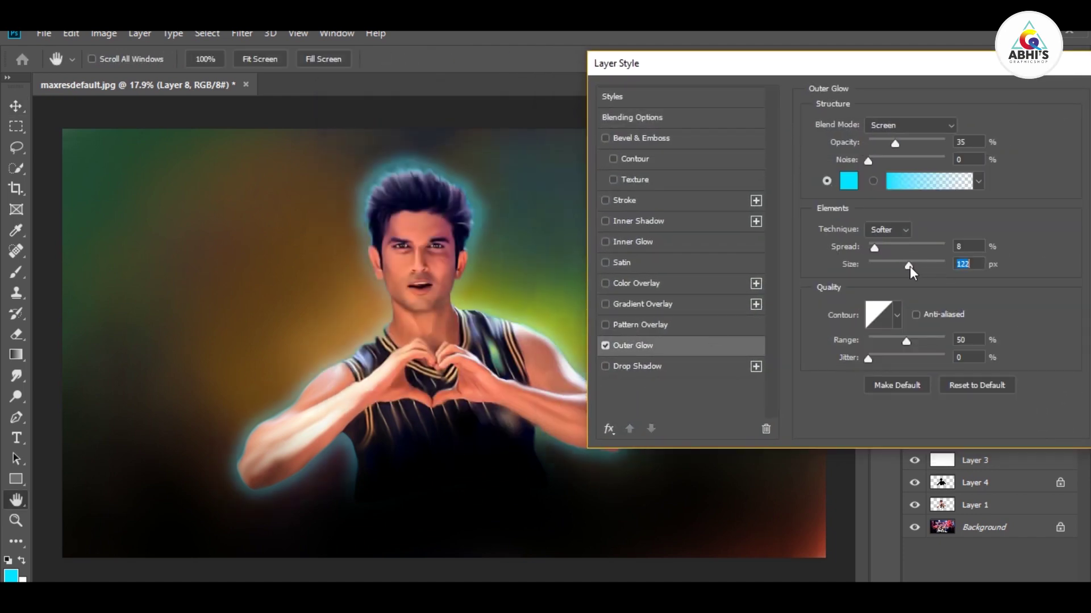
{"action": "mouse_move", "coordinate": [874, 247]}
{"action": "left_mouse_down"}
{"action": "mouse_move", "coordinate": [894, 248]}
{"action": "mouse_move", "coordinate": [846, 251]}
{"action": "mouse_move", "coordinate": [879, 253]}
{"action": "mouse_move", "coordinate": [871, 258]}
{"action": "left_mouse_up"}
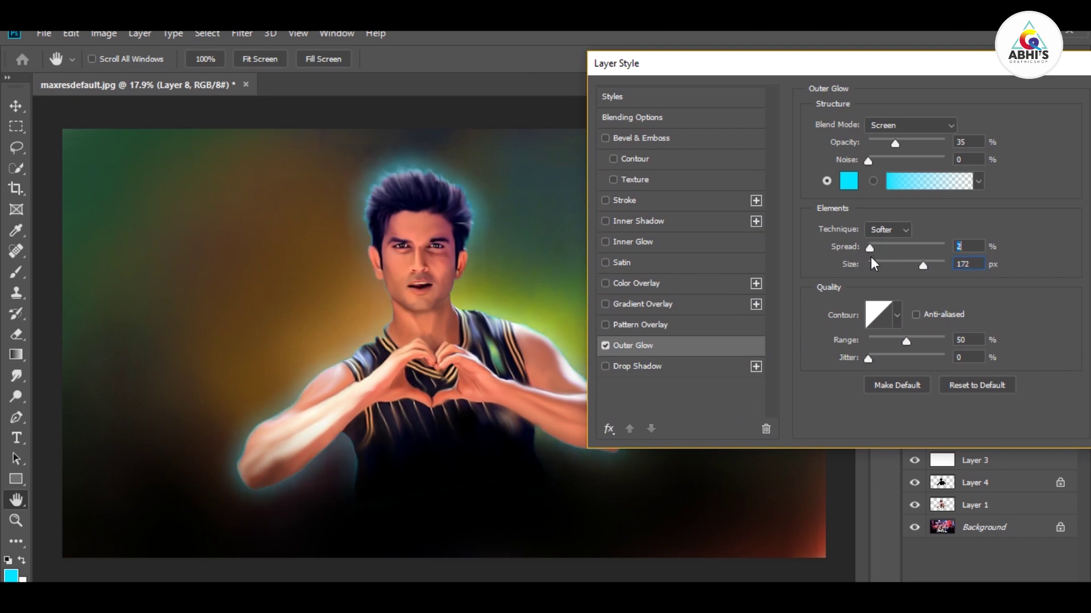
{"action": "left_click_drag", "start_coordinate": [881, 162], "coordinate": [885, 147]}
Place the white texture at the top of the stack in Overlay mode at 20% opacity
{"action": "key", "text": "Return"}
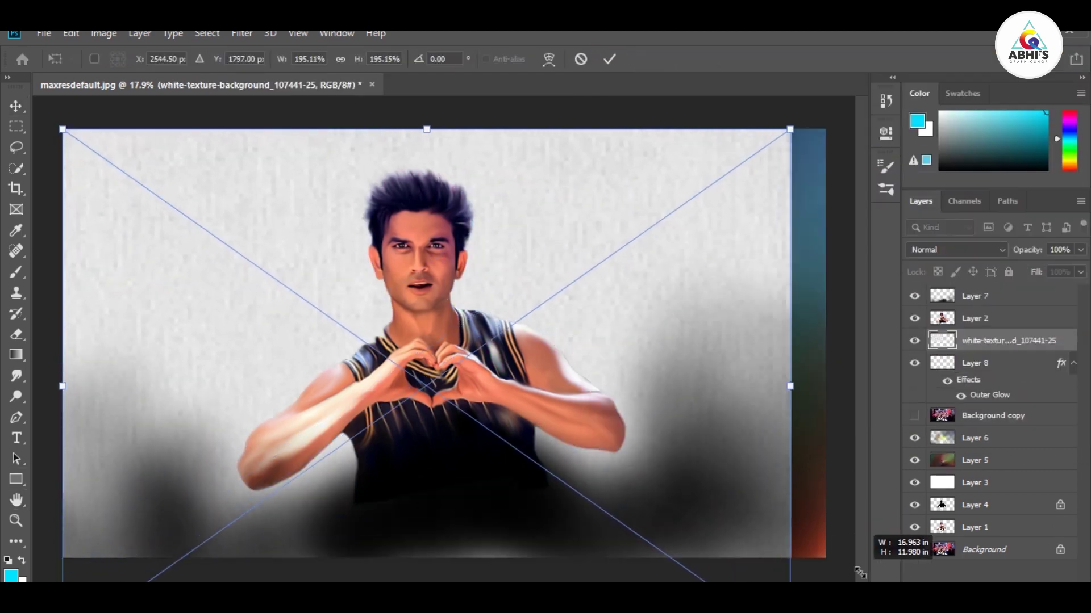
{"action": "key", "text": "Return"}
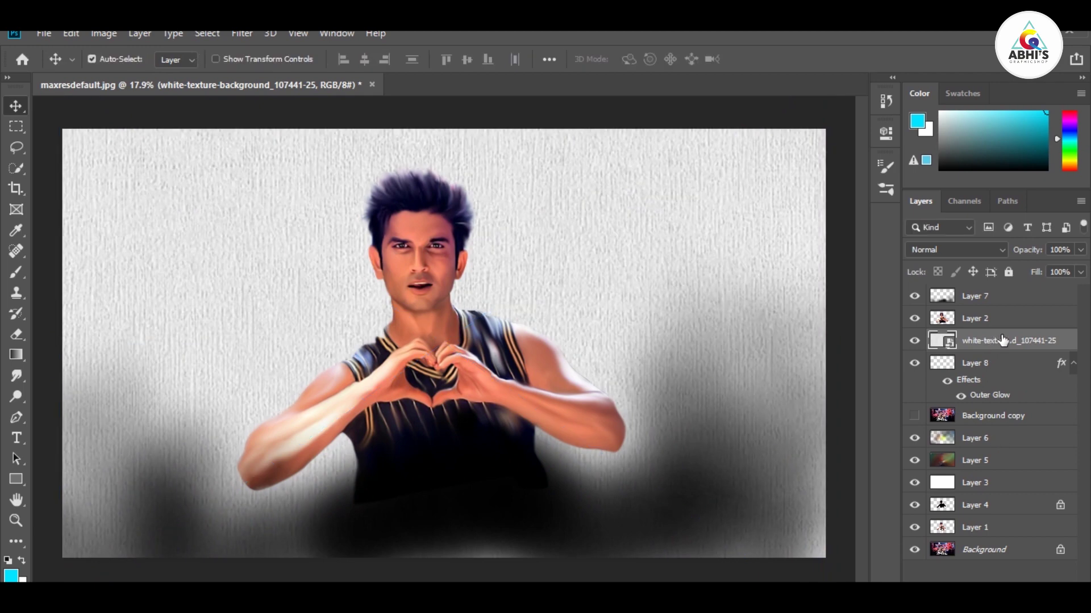
{"action": "left_click_drag", "start_coordinate": [1002, 340], "coordinate": [1003, 296]}
{"action": "left_click", "coordinate": [965, 250]}
{"action": "left_click", "coordinate": [943, 397]}
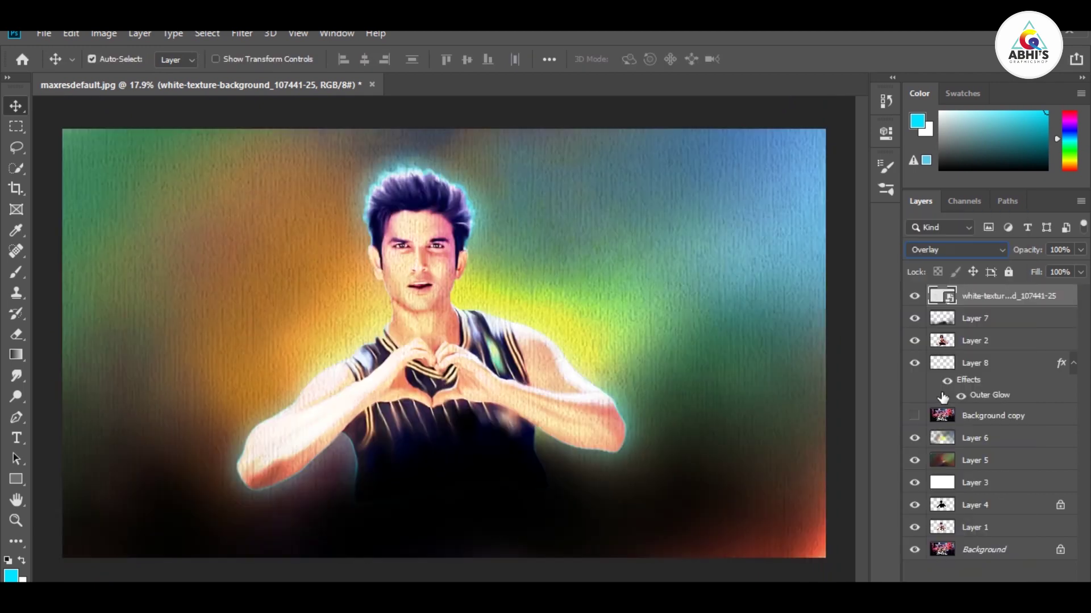
{"action": "type", "text": "20"}
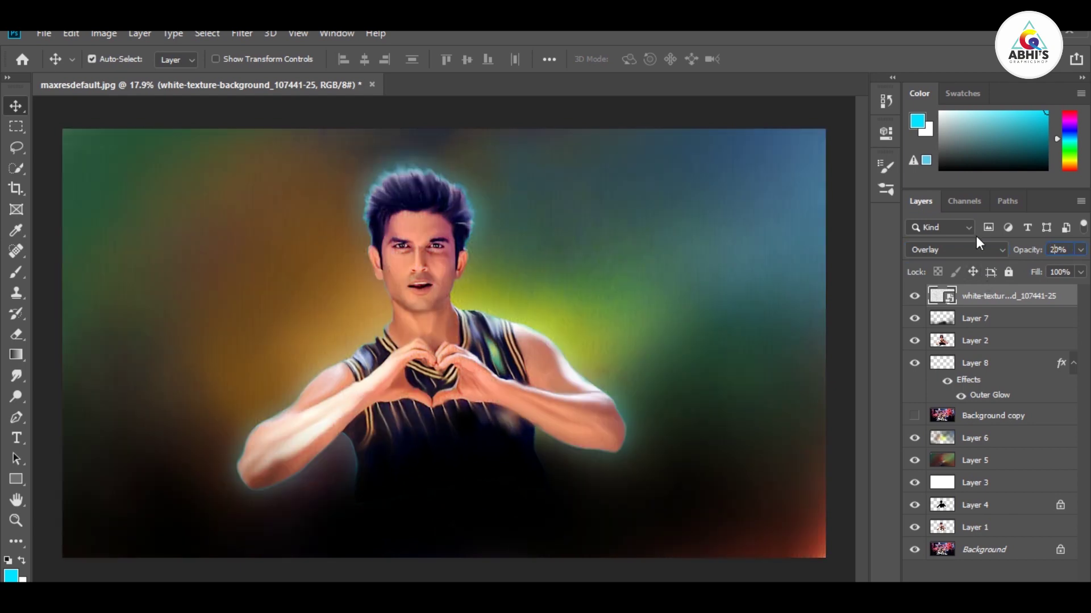
Mask the texture with the inverted figure selection so the man stays untextured
{"action": "left_click", "coordinate": [941, 342], "text": "ctrl"}
{"action": "left_click", "coordinate": [944, 571]}
{"action": "left_click", "coordinate": [979, 296], "text": "ctrl"}
{"action": "key", "text": "ctrl+i"}
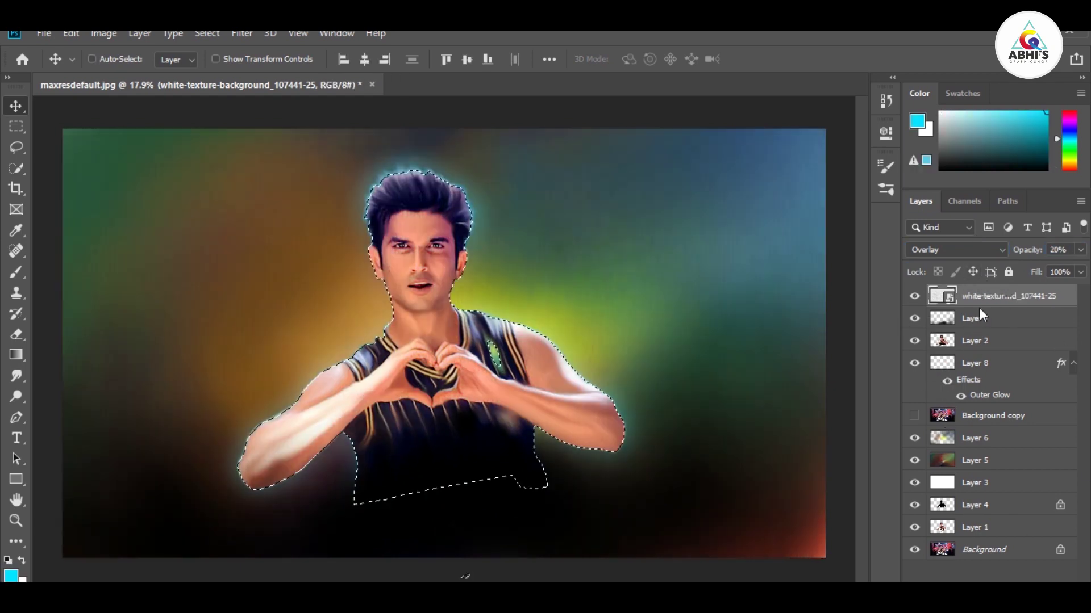
{"action": "key", "text": "ctrl+d"}
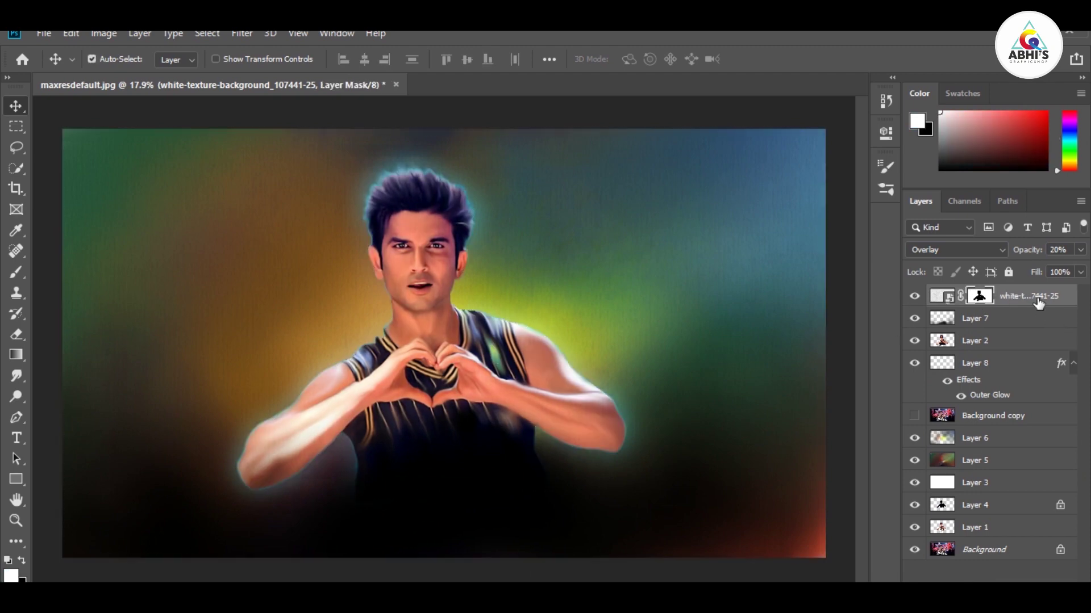
{"action": "key", "text": "ctrl+2"}
{"action": "key", "text": "4"}
{"action": "key", "text": "4"}
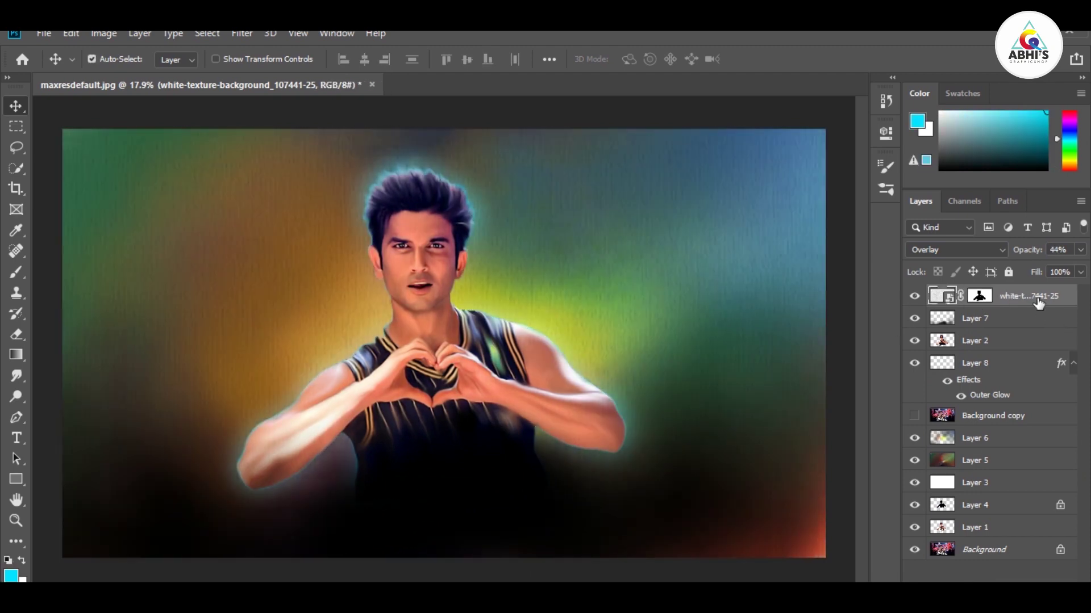
{"action": "key", "text": "2"}
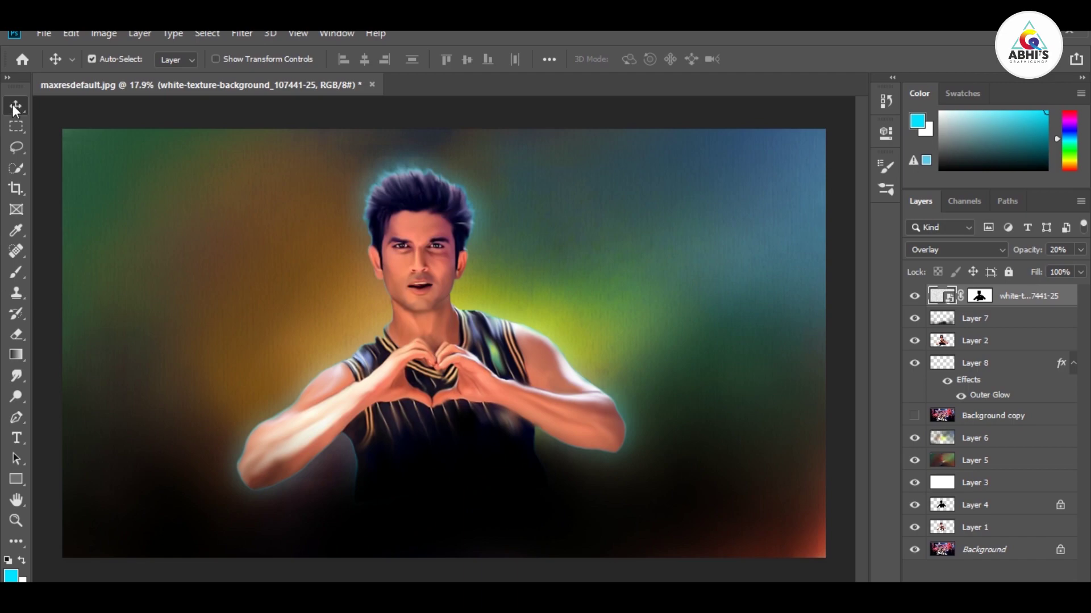
Copy the Dil Bechara title area from Background copy onto a new layer, then hide Background copy
{"action": "left_click", "coordinate": [914, 416]}
{"action": "left_click_drag", "start_coordinate": [993, 415], "coordinate": [1000, 290]}
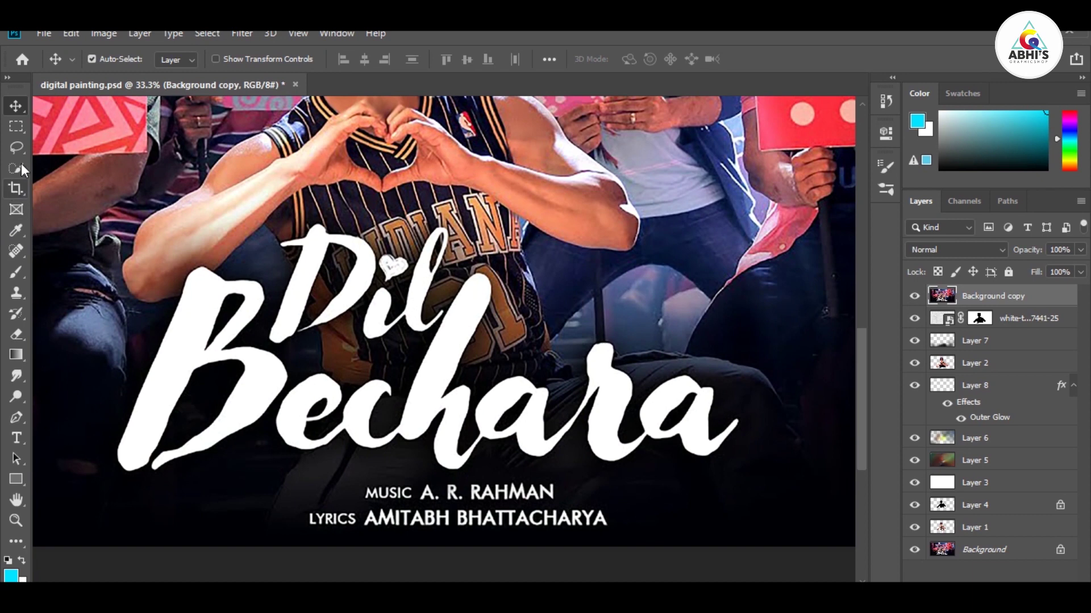
{"action": "left_click", "coordinate": [16, 126]}
{"action": "left_click_drag", "start_coordinate": [92, 208], "coordinate": [753, 478]}
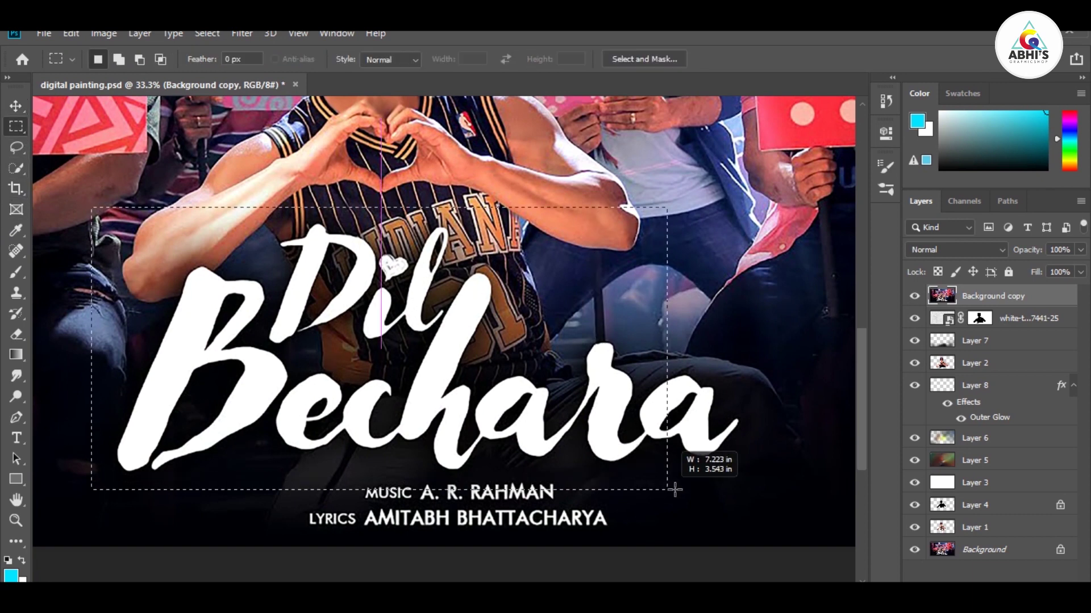
{"action": "key", "text": "ctrl+j"}
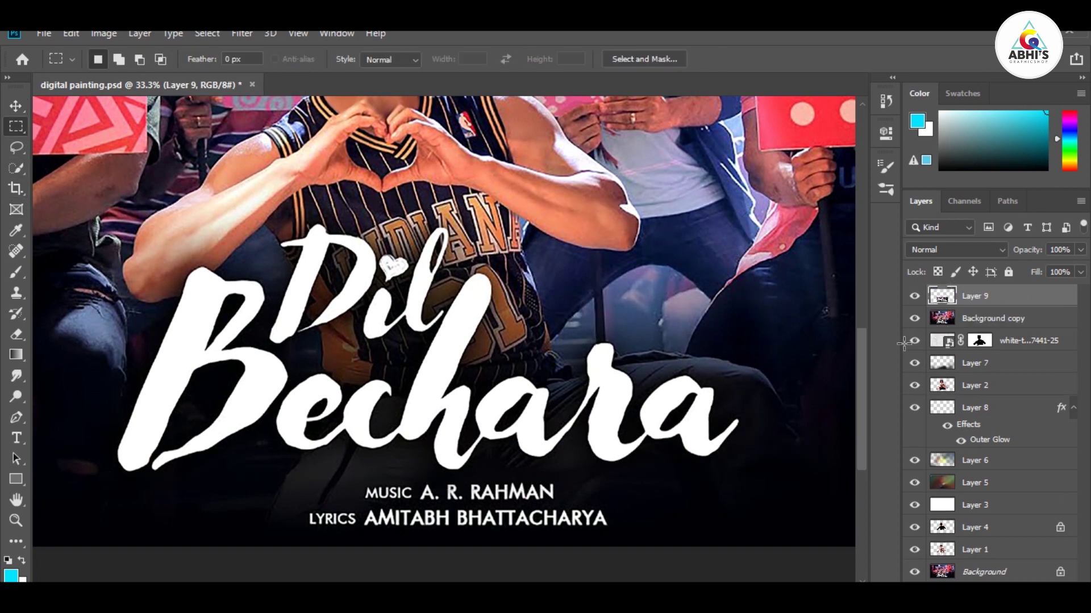
{"action": "left_click", "coordinate": [914, 318]}
{"action": "key", "text": "v"}
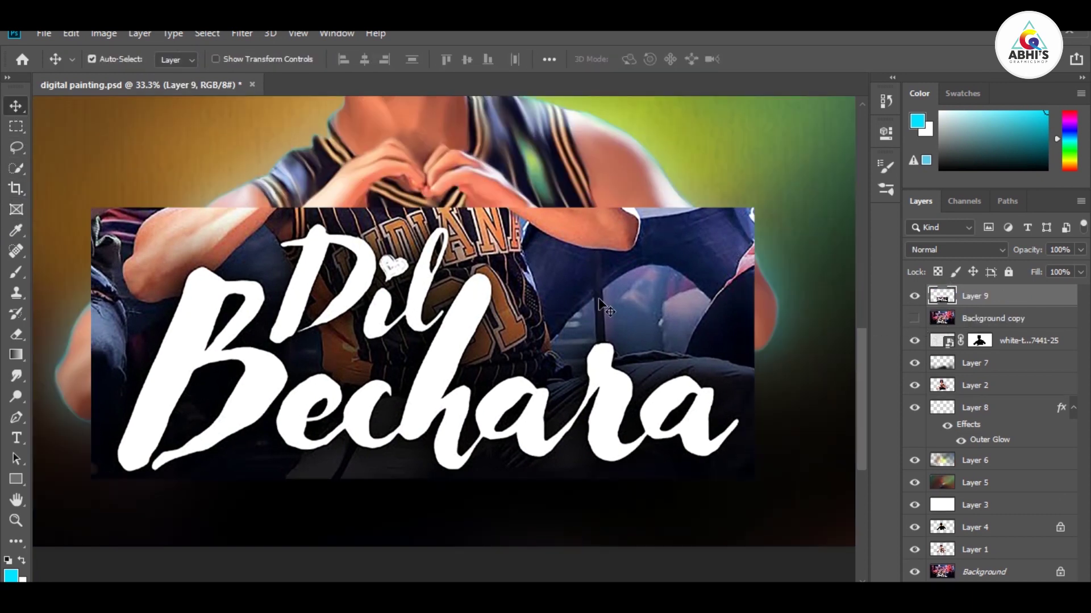
Darken the title layer with Curves, crushing tones below 170, then apply Brightness/Contrast
{"action": "key", "text": "ctrl+m"}
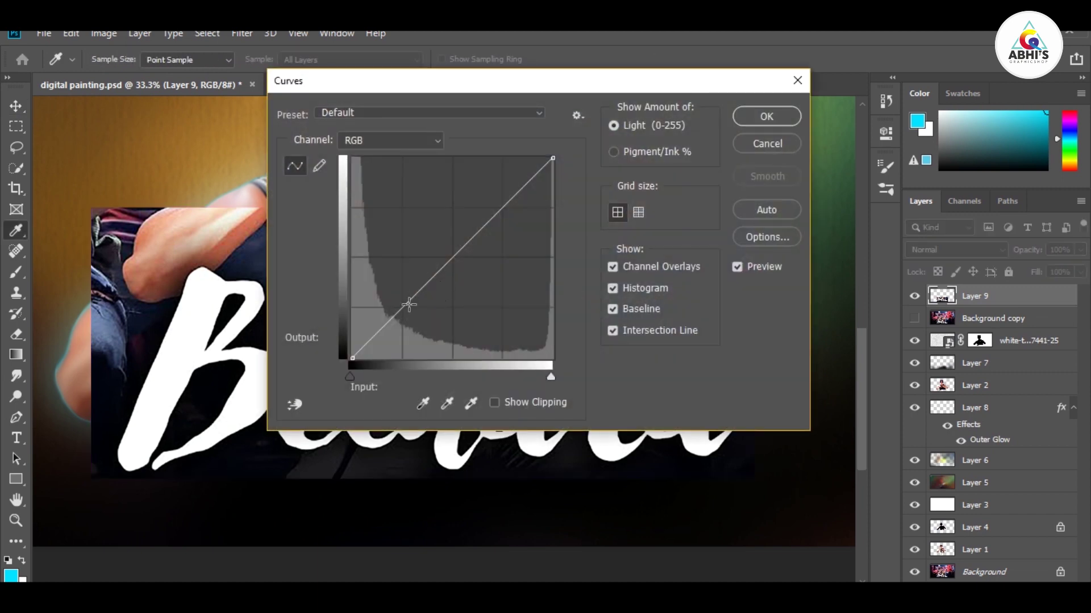
{"action": "left_click_drag", "start_coordinate": [407, 304], "coordinate": [473, 346]}
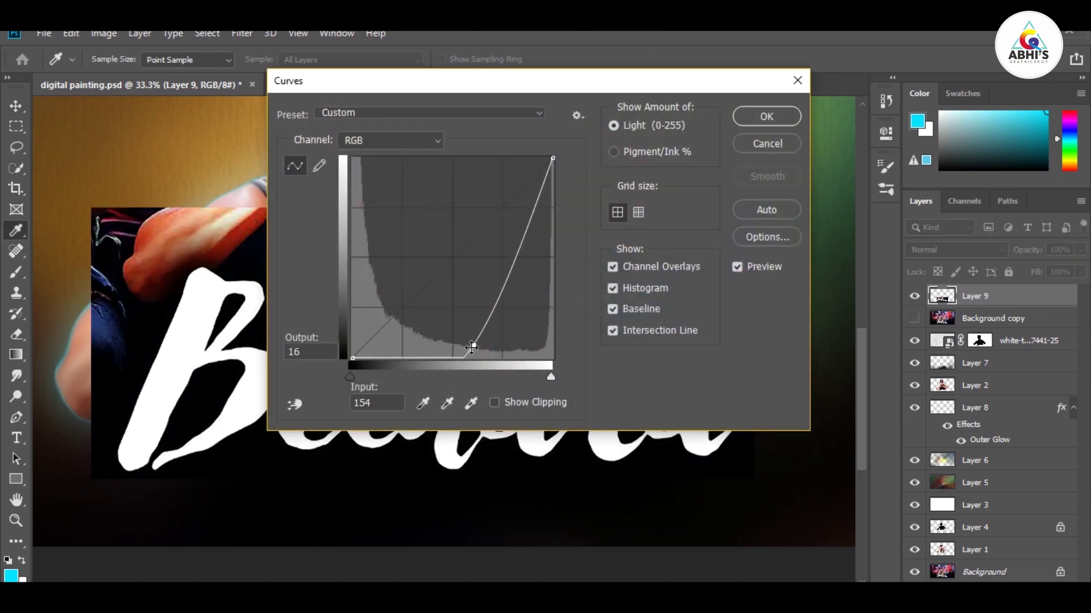
{"action": "mouse_move", "coordinate": [350, 376]}
{"action": "left_mouse_down"}
{"action": "mouse_move", "coordinate": [468, 376]}
{"action": "mouse_move", "coordinate": [521, 358]}
{"action": "left_mouse_up"}
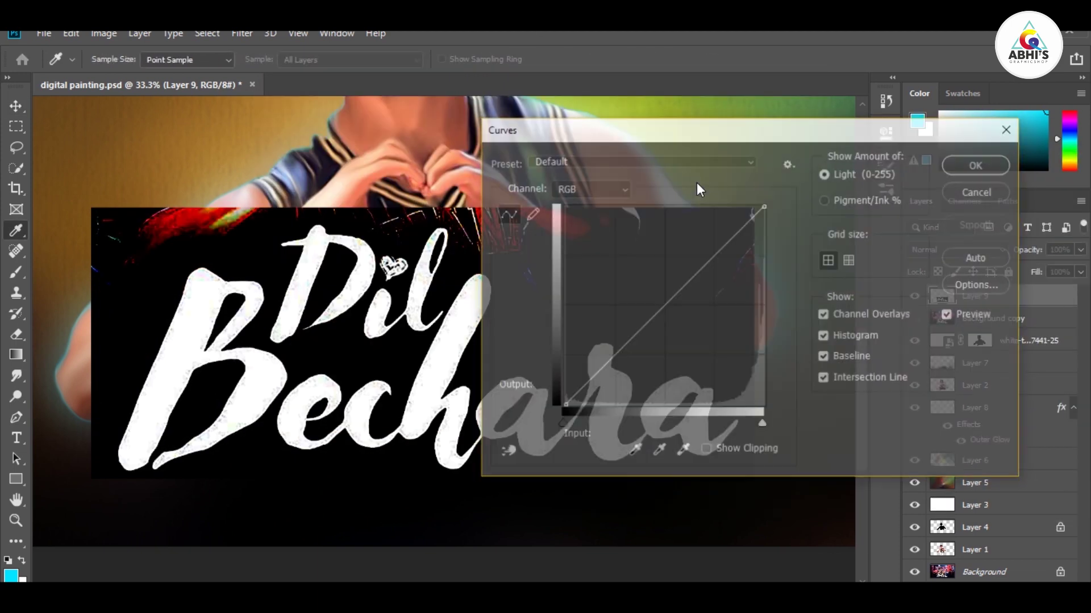
{"action": "left_click_drag", "start_coordinate": [570, 432], "coordinate": [705, 433]}
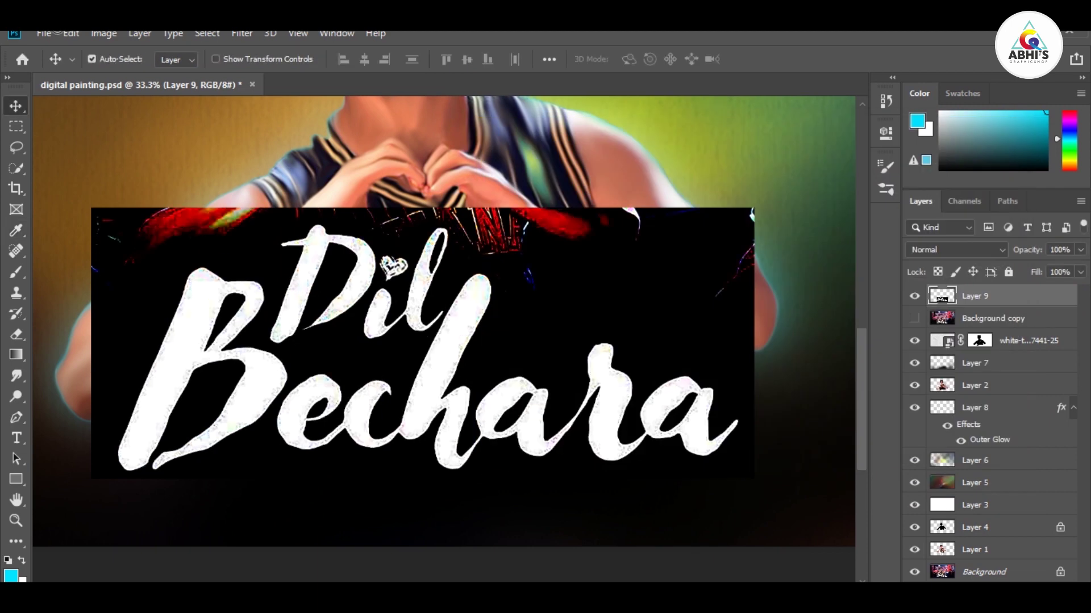
{"action": "left_click", "coordinate": [104, 33]}
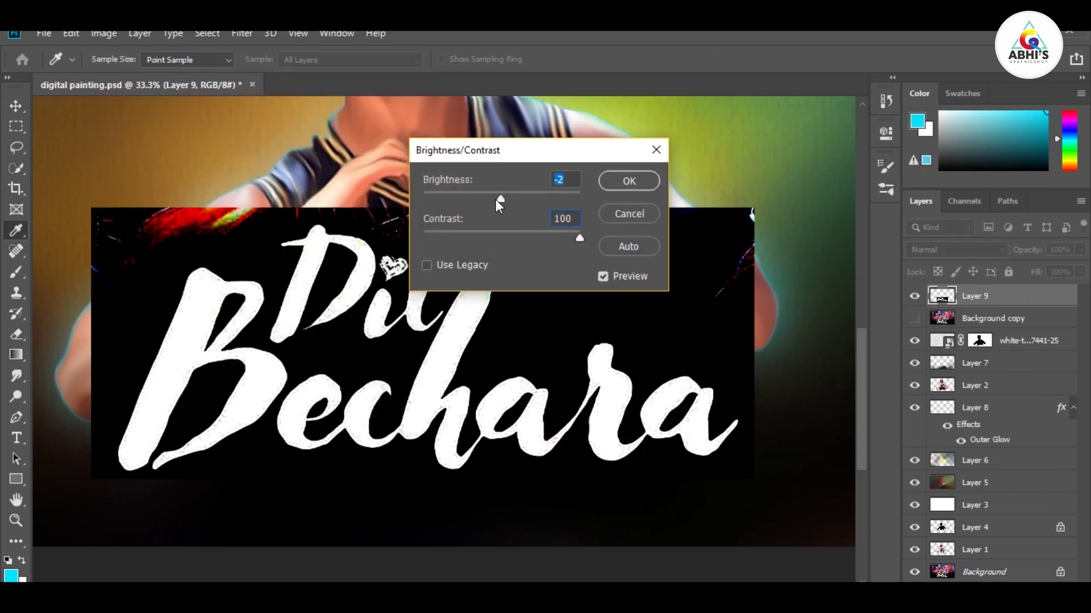
{"action": "left_click_drag", "start_coordinate": [498, 200], "coordinate": [540, 200]}
{"action": "left_click", "coordinate": [630, 180]}
Group the Background copy through Layer 1 into Group 1 and hide it
{"action": "key", "text": "v"}
{"action": "left_click", "coordinate": [991, 320]}
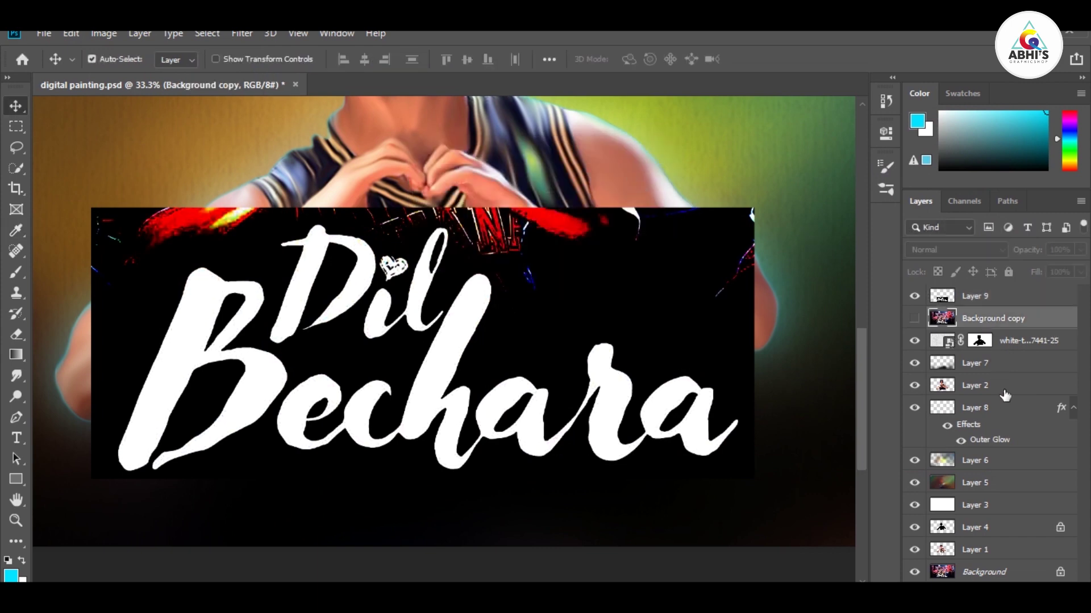
{"action": "left_click", "coordinate": [995, 559], "text": "shift"}
{"action": "key", "text": "ctrl+g"}
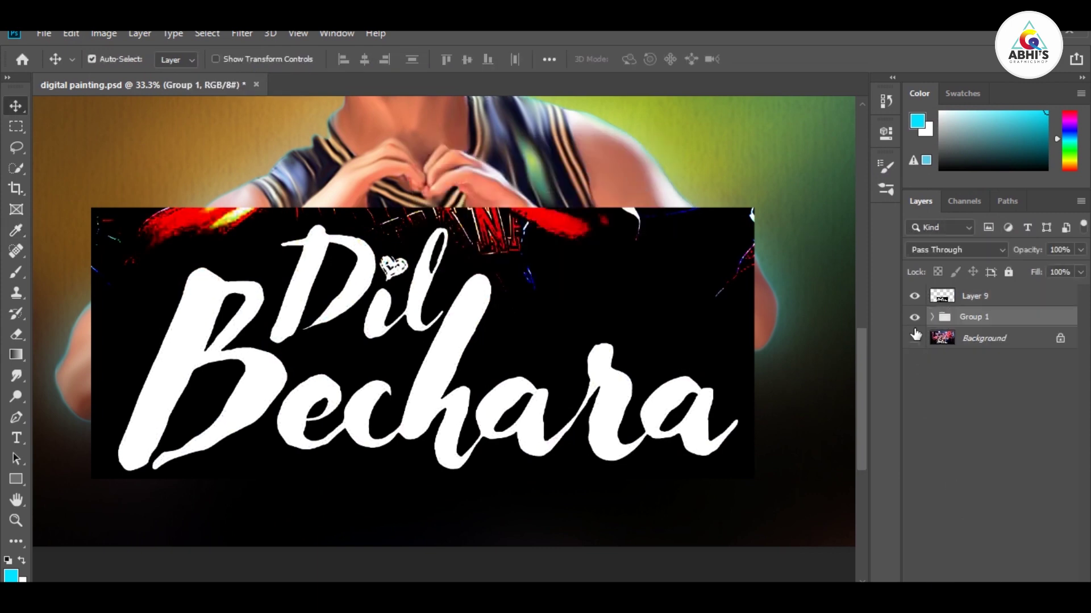
{"action": "left_click_drag", "start_coordinate": [915, 334], "coordinate": [914, 317]}
Load the RGB channel as a luminosity selection and copy the white lettering to Layer 10
{"action": "left_click", "coordinate": [964, 201]}
{"action": "left_click", "coordinate": [943, 227], "text": "ctrl"}
{"action": "left_click", "coordinate": [920, 201]}
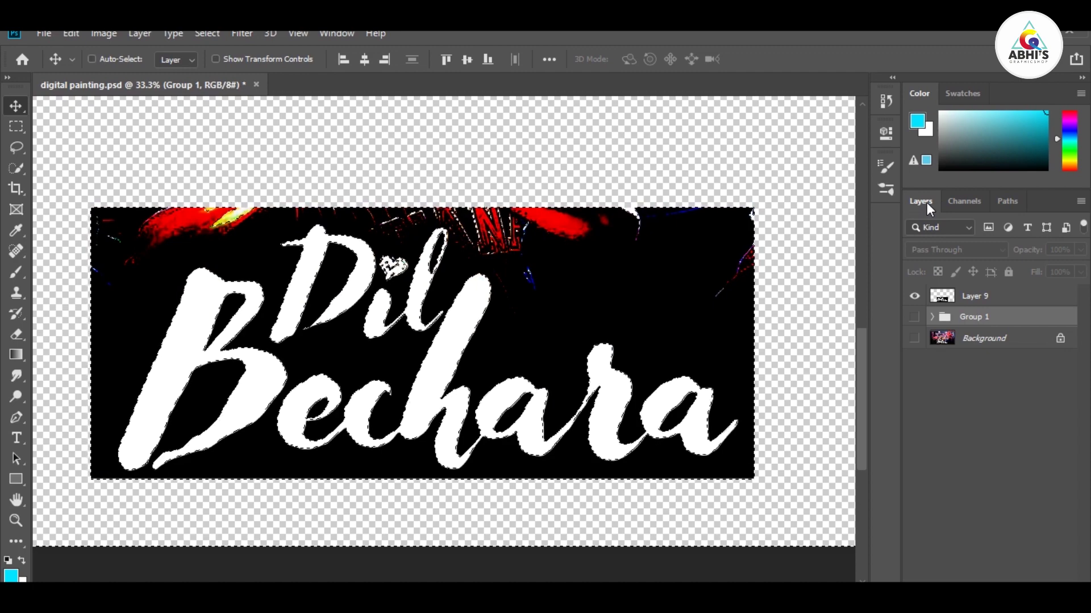
{"action": "key", "text": "ctrl+j"}
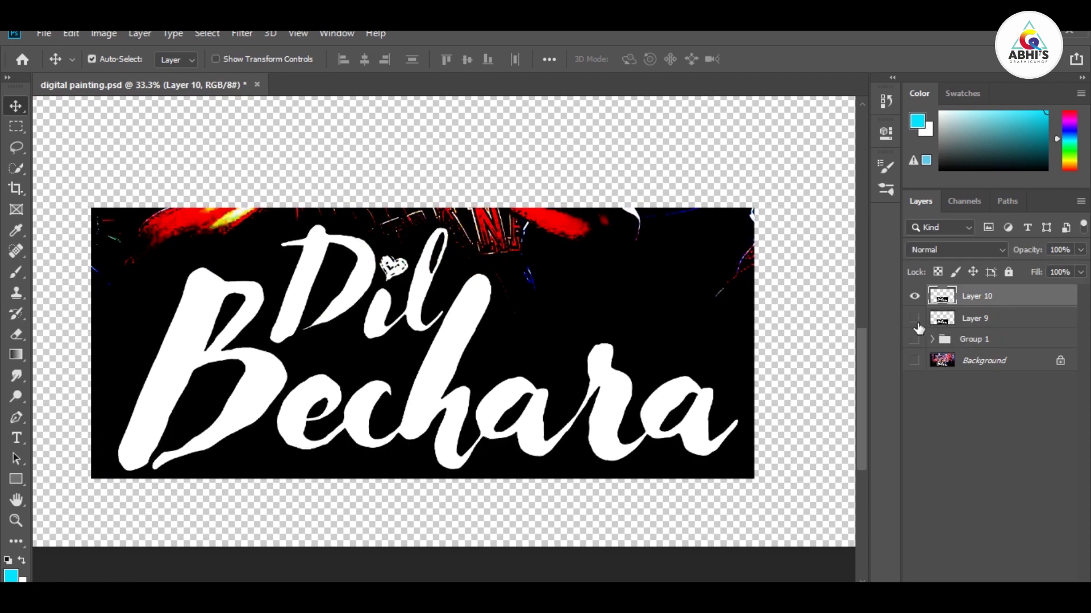
{"action": "left_click", "coordinate": [915, 321]}
{"action": "key", "text": "ctrl+z"}
{"action": "key", "text": "ctrl+z"}
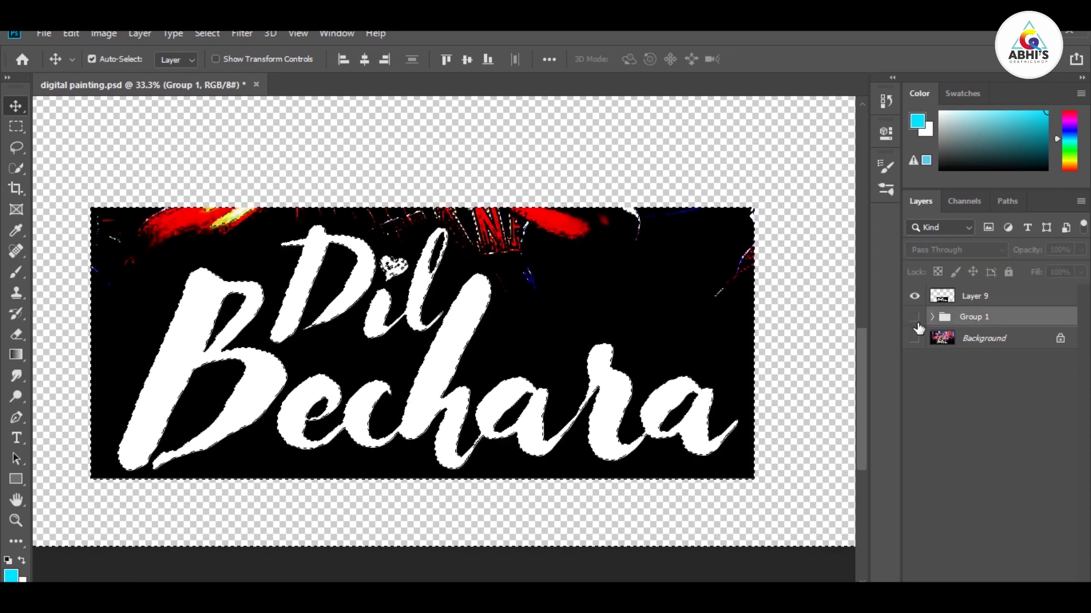
{"action": "key", "text": "ctrl+shift+z"}
{"action": "key", "text": "ctrl+shift+z"}
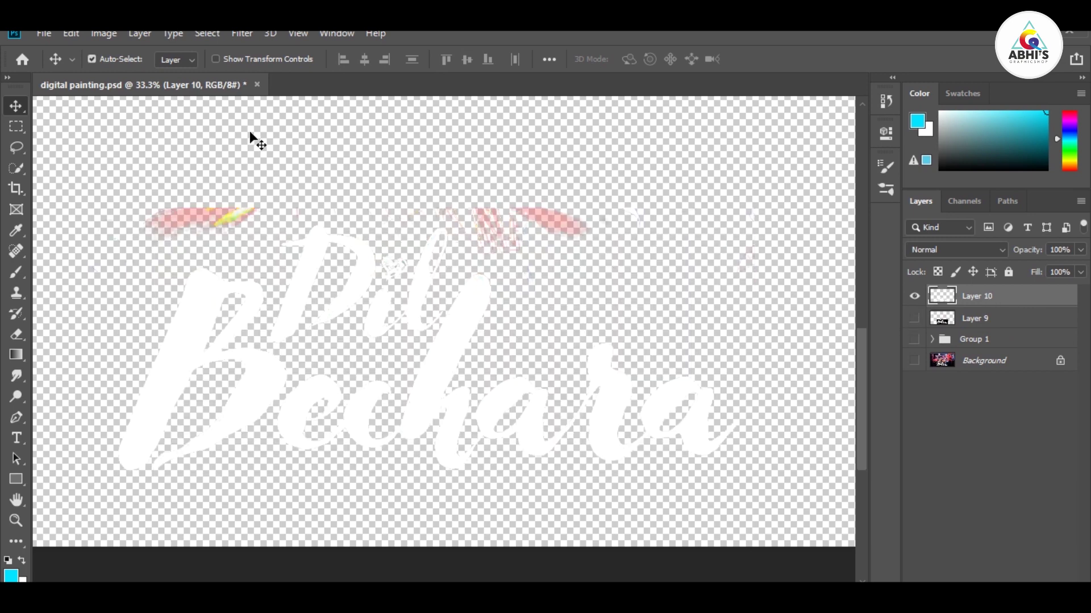
Show Group 1 and erase the red and yellow streaks around the arms with a 100% hardness eraser
{"action": "left_click", "coordinate": [914, 340]}
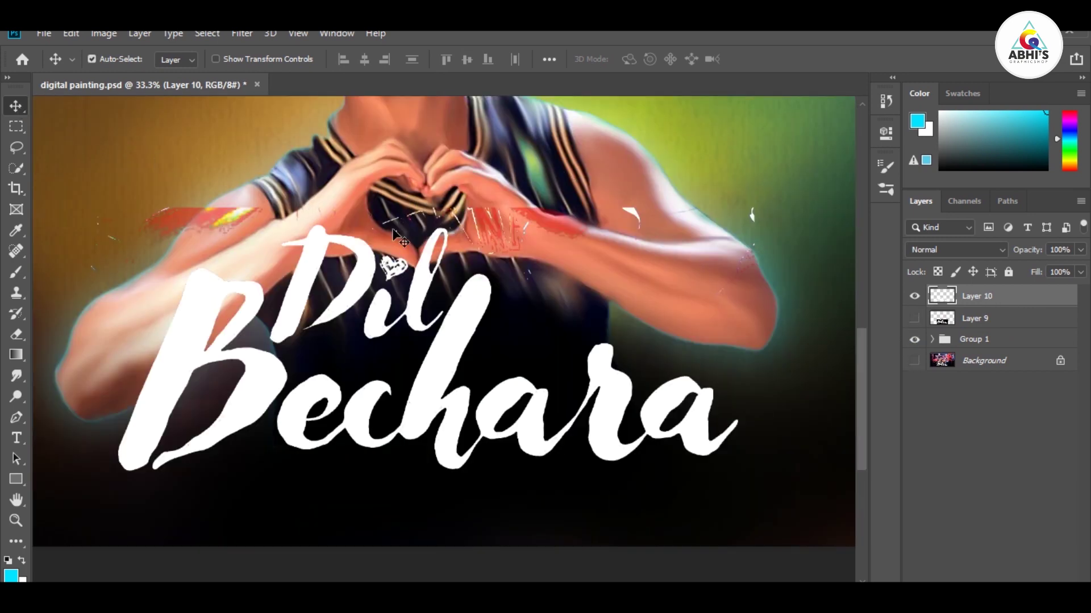
{"action": "key", "text": "e"}
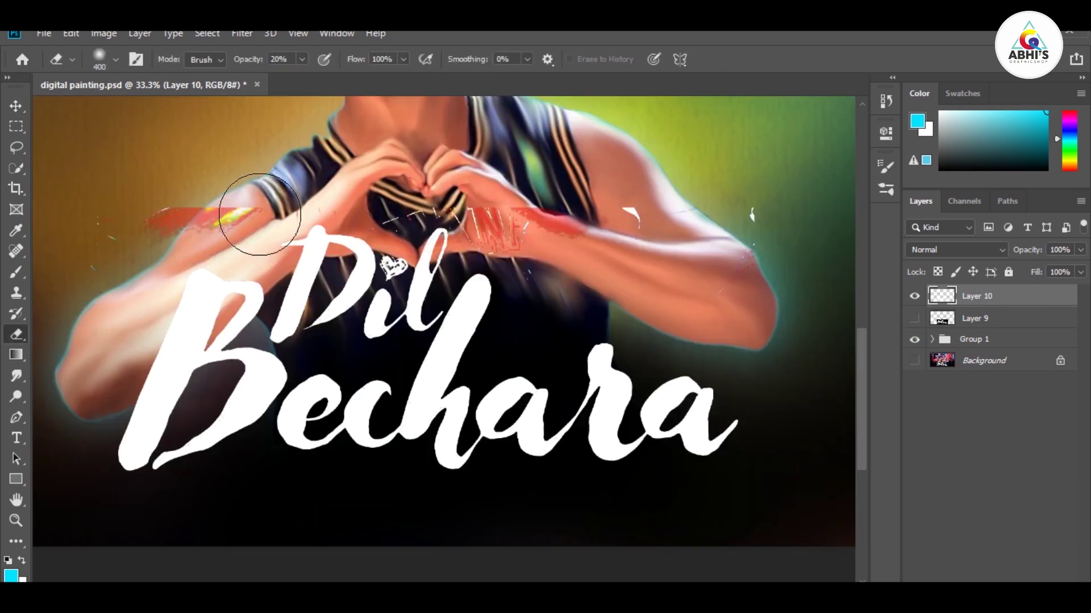
{"action": "key", "text": "0"}
{"action": "left_click_drag", "start_coordinate": [231, 210], "coordinate": [171, 208]}
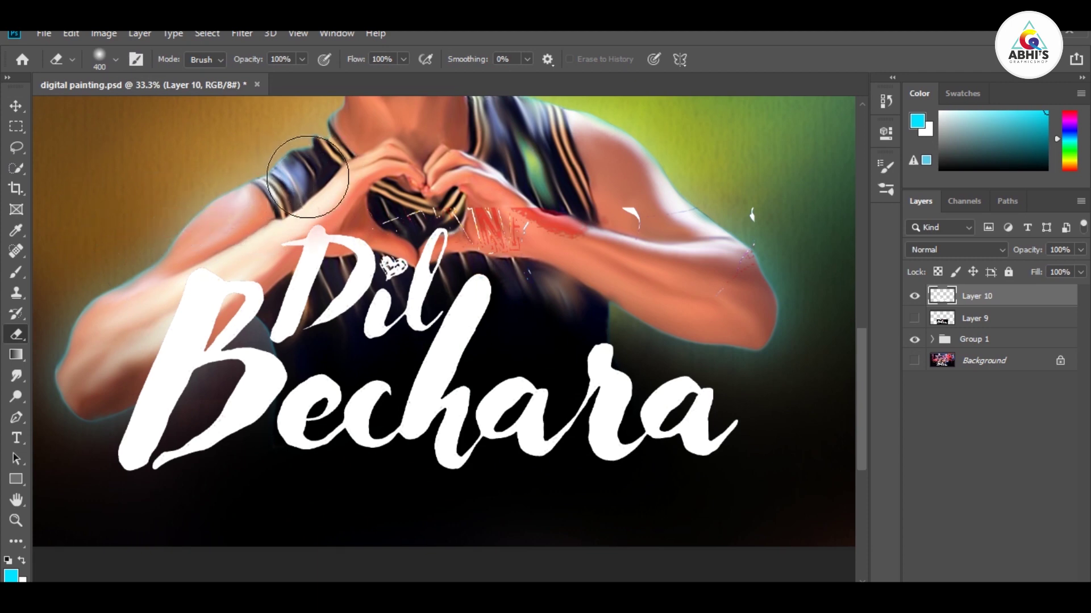
{"action": "key", "text": "ctrl+z"}
{"action": "left_click", "coordinate": [100, 59]}
{"action": "type", "text": "100"}
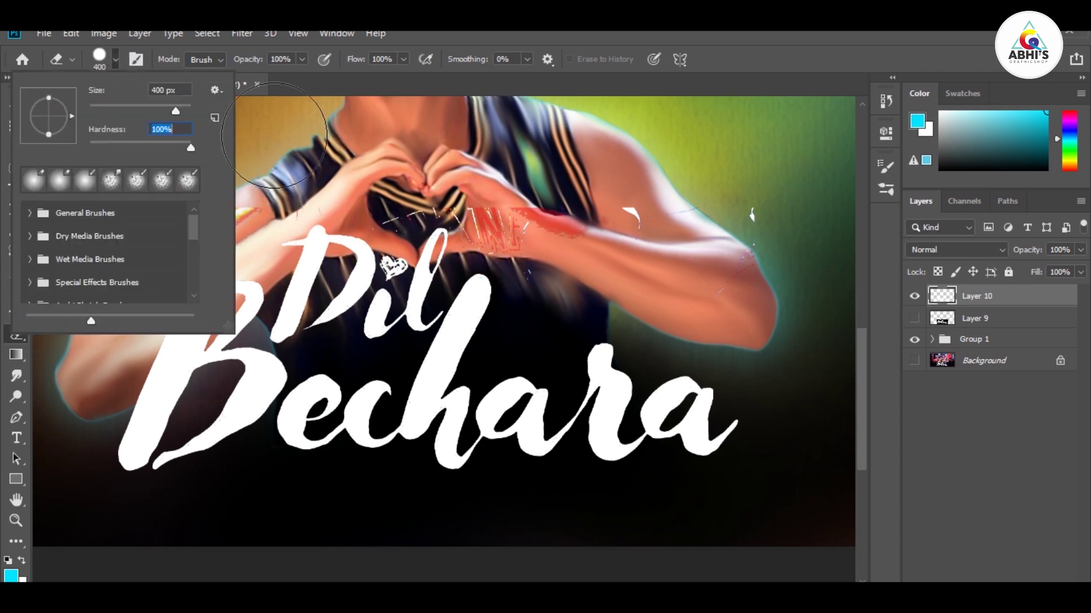
{"action": "key", "text": "Return"}
{"action": "mouse_move", "coordinate": [244, 219]}
{"action": "left_mouse_down"}
{"action": "mouse_move", "coordinate": [181, 183]}
{"action": "mouse_move", "coordinate": [475, 168]}
{"action": "mouse_move", "coordinate": [755, 231]}
{"action": "left_mouse_up"}
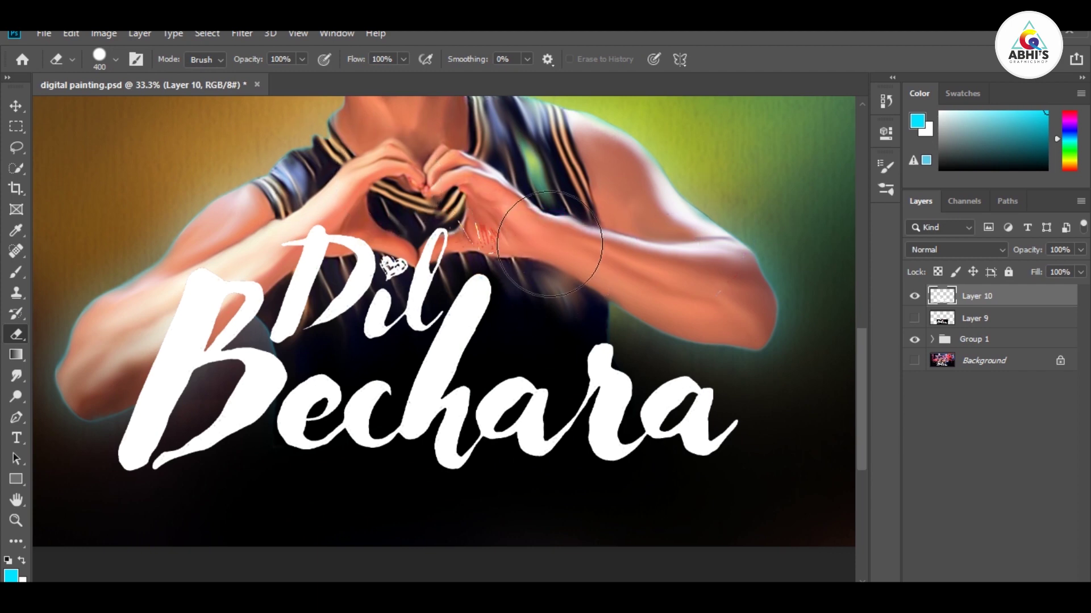
{"action": "key", "text": "ctrl+minus"}
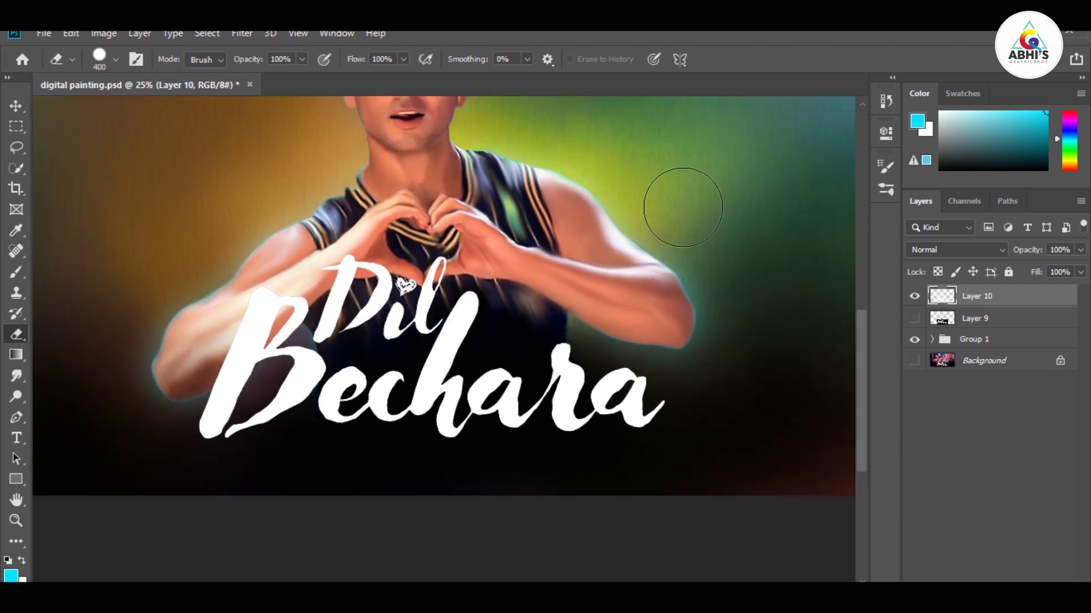
{"action": "left_click", "coordinate": [19, 112]}
{"action": "key", "text": "ctrl+minus"}
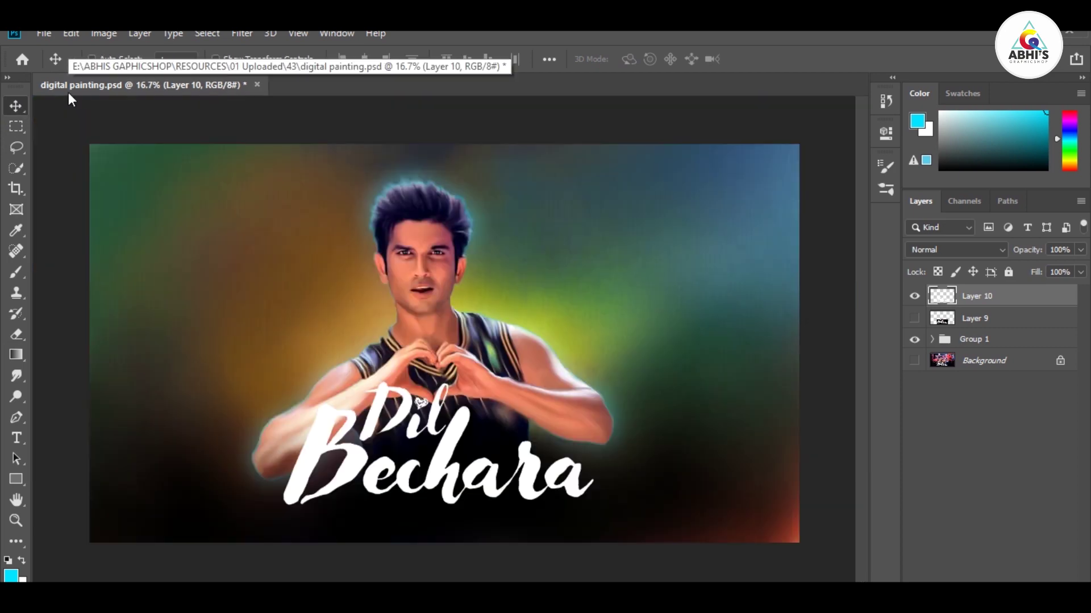
Scale the Dil Bechara lettering down slightly and preview the artwork full screen
{"action": "key", "text": "ctrl+t"}
{"action": "left_click_drag", "start_coordinate": [595, 380], "coordinate": [590, 386]}
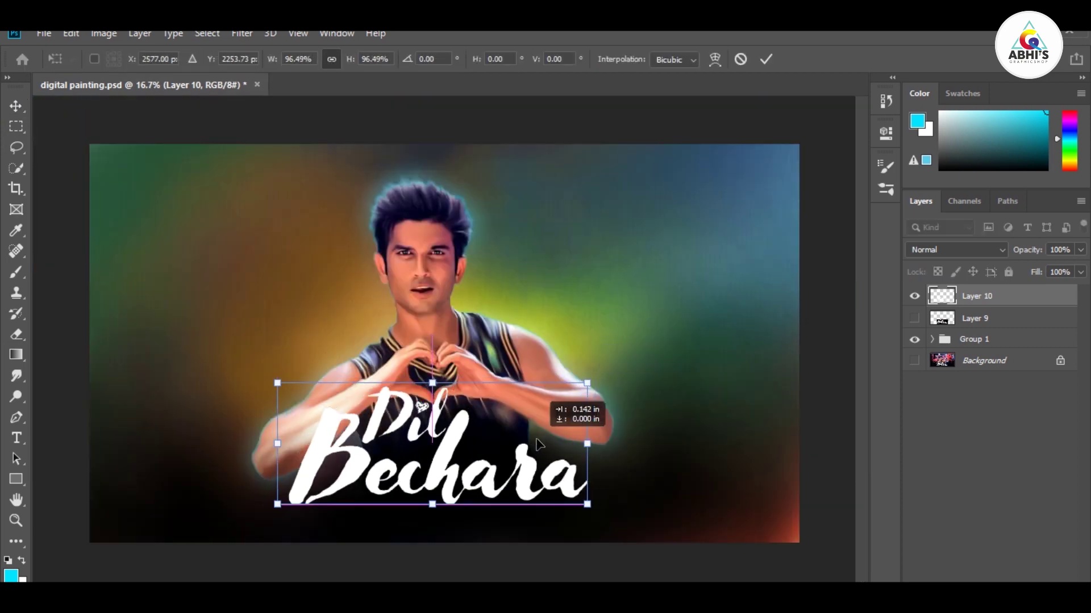
{"action": "key", "text": "Return"}
{"action": "key", "text": "f"}
{"action": "key", "text": "f"}
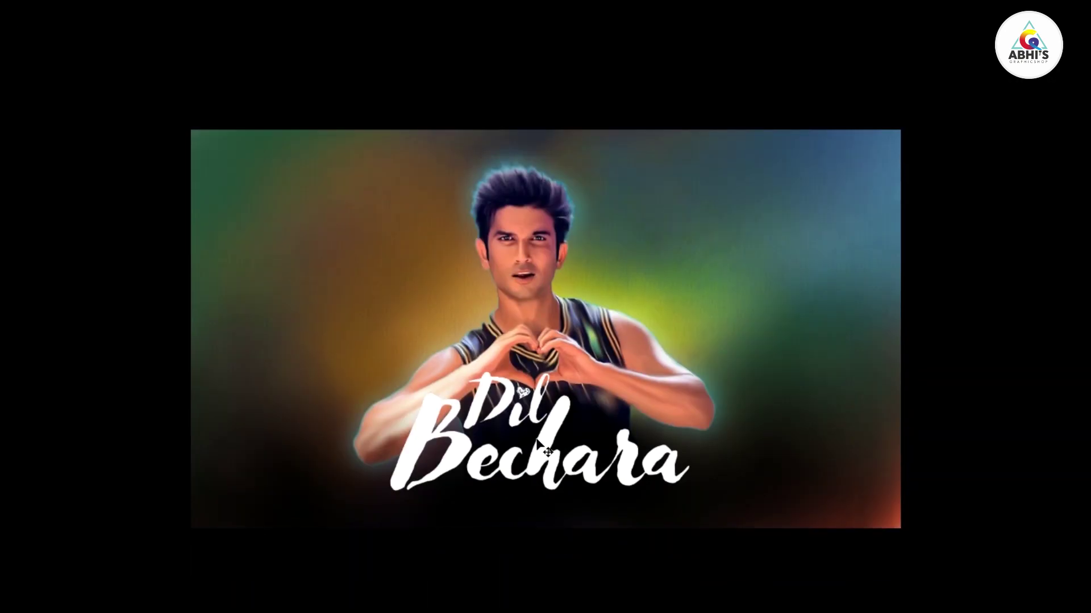
{"action": "key", "text": "ctrl+0"}
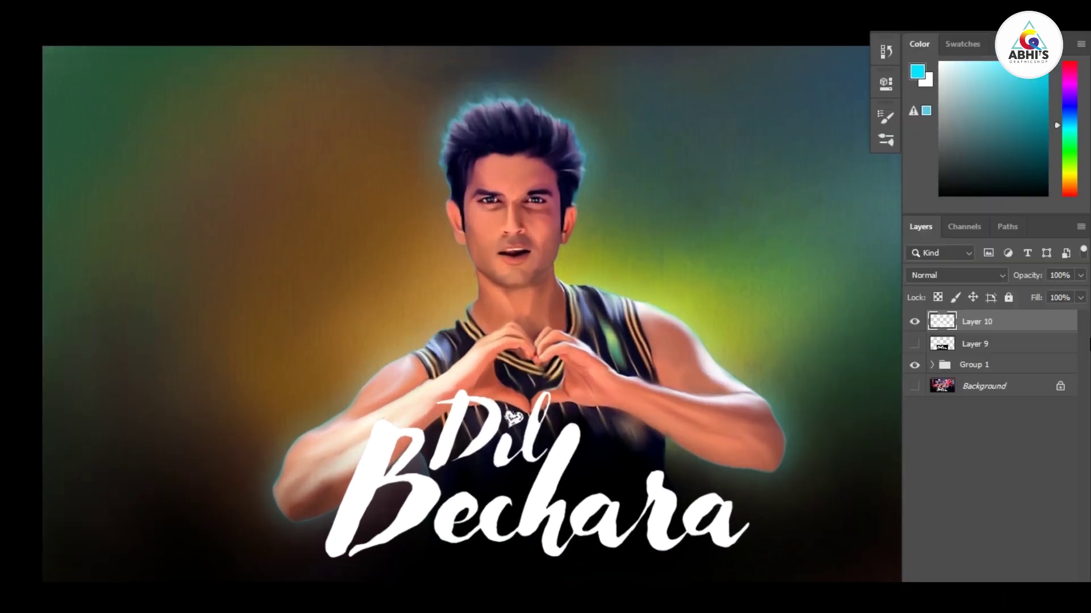
{"action": "key", "text": "f"}
{"action": "key", "text": "ctrl+minus"}
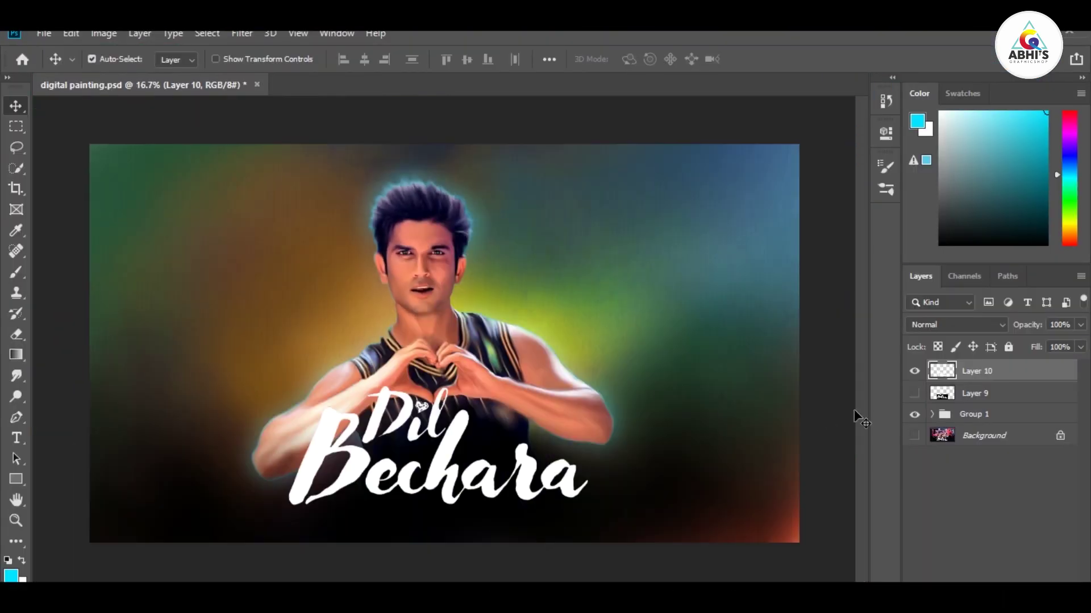
Copy Layer 8's outer glow layer style and paste it onto Layer 10
{"action": "left_click", "coordinate": [933, 415]}
{"action": "scroll", "coordinate": [1037, 451], "scroll_direction": "down", "scroll_amount": 1}
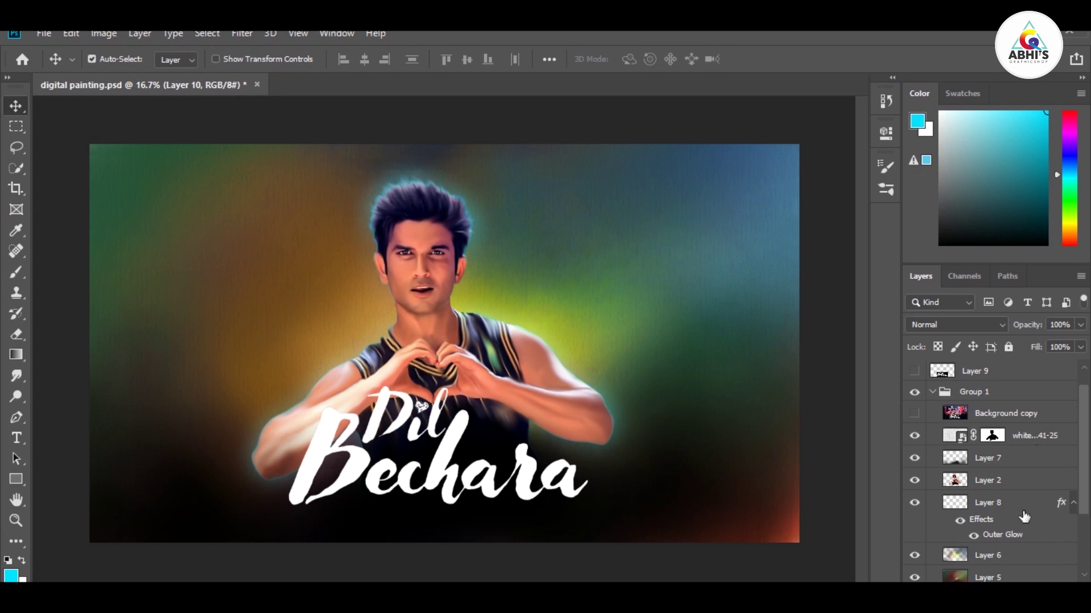
{"action": "right_click", "coordinate": [1022, 435]}
{"action": "left_click", "coordinate": [873, 385]}
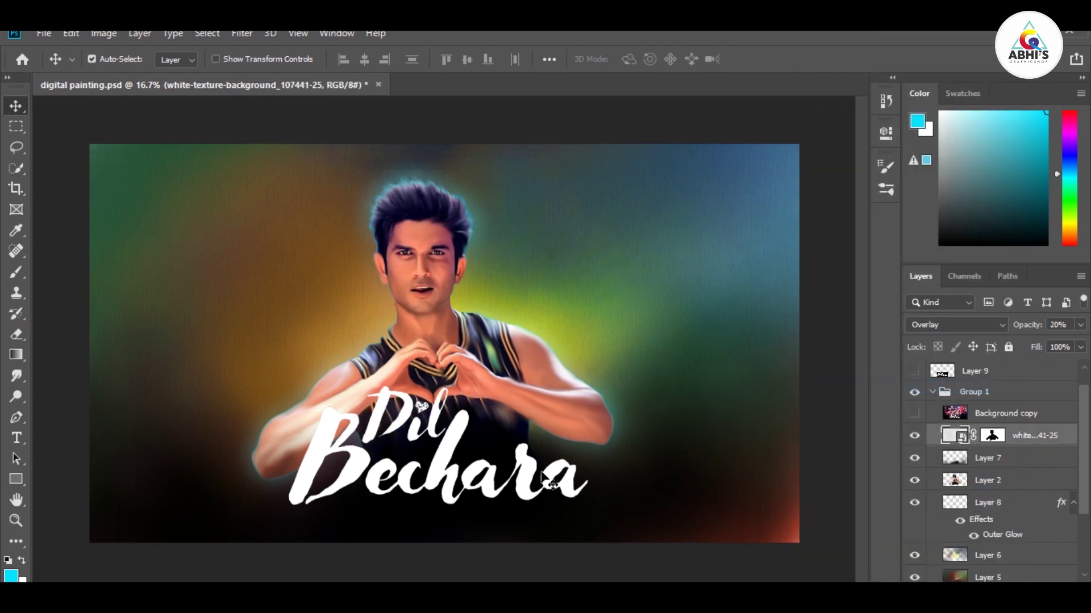
{"action": "right_click", "coordinate": [1006, 374]}
{"action": "key", "text": "ctrl+shift+alt+e"}
{"action": "right_click", "coordinate": [1040, 372]}
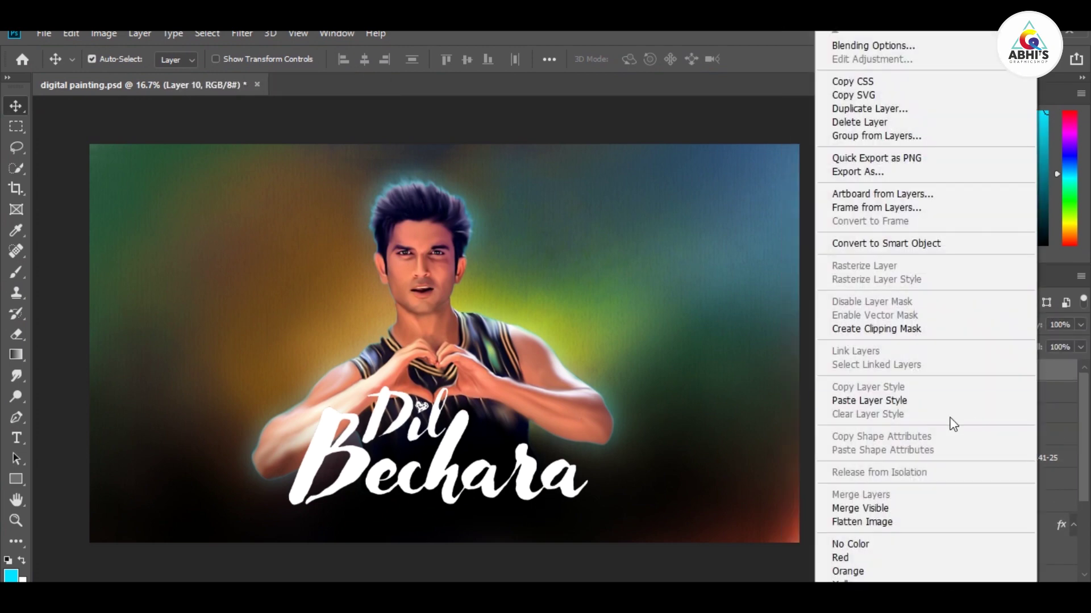
{"action": "left_click", "coordinate": [893, 401]}
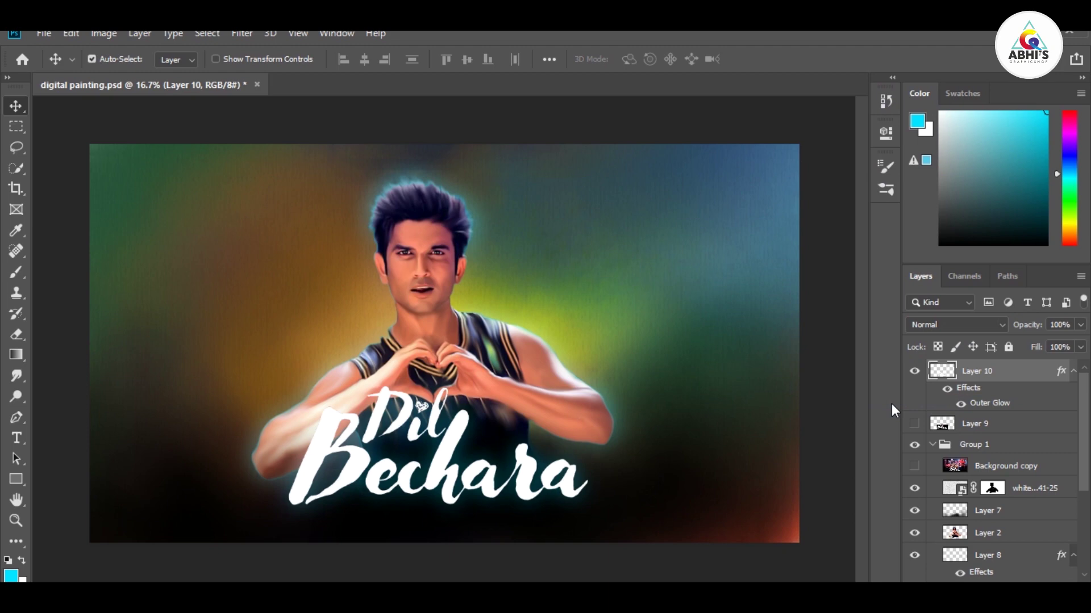
{"action": "left_click", "coordinate": [947, 391]}
{"action": "left_click", "coordinate": [947, 390]}
Shrink Layer 10's outer glow to 32 px and tighten its range
{"action": "double_click", "coordinate": [1009, 376]}
{"action": "left_click", "coordinate": [505, 345]}
{"action": "left_click_drag", "start_coordinate": [792, 267], "coordinate": [758, 267]}
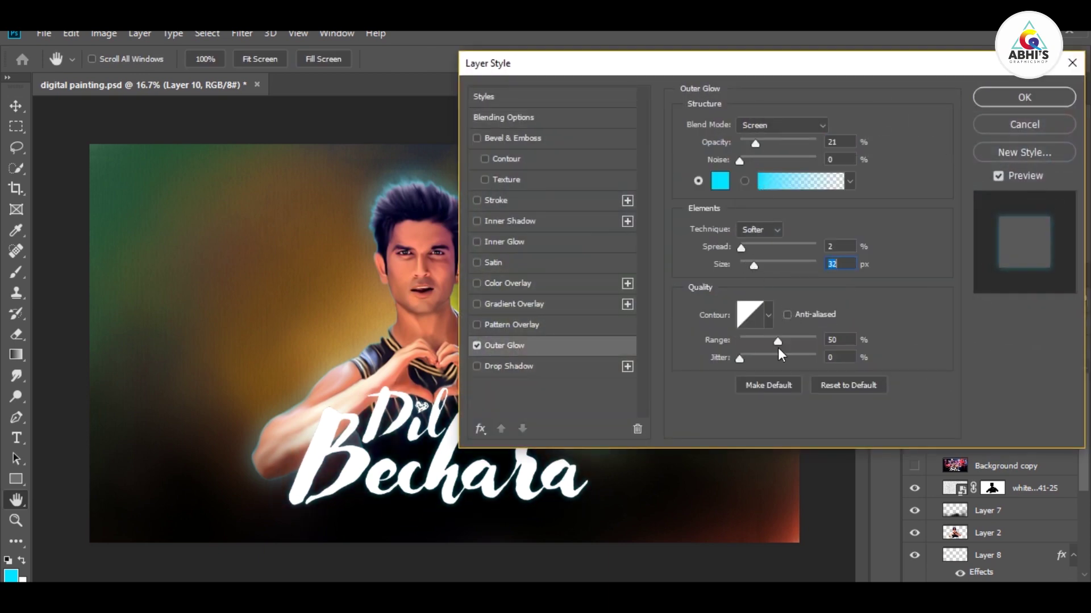
{"action": "left_click_drag", "start_coordinate": [778, 348], "coordinate": [750, 340]}
{"action": "key", "text": "Return"}
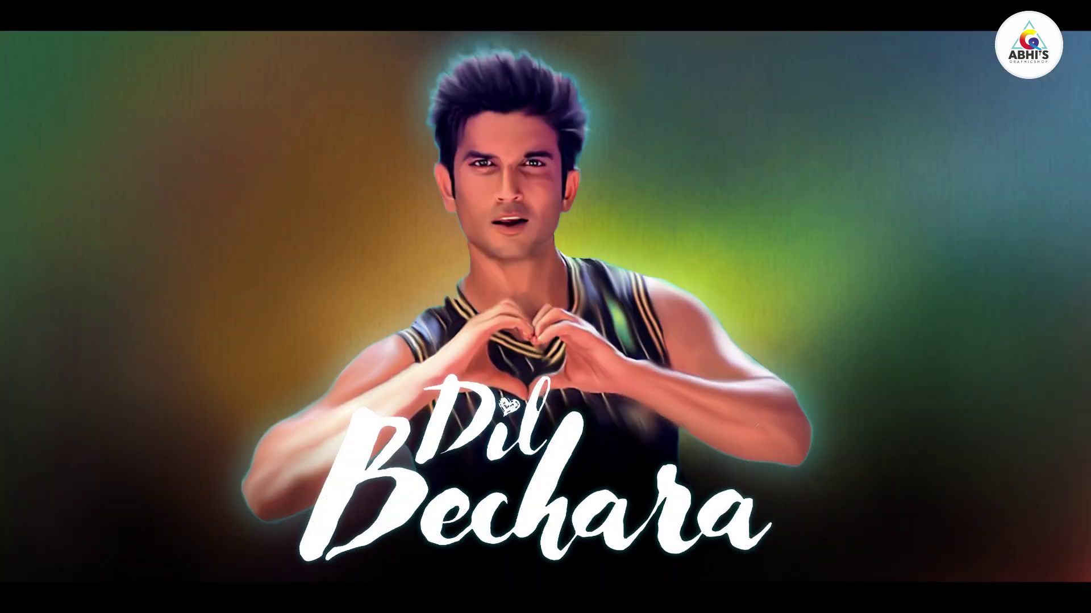